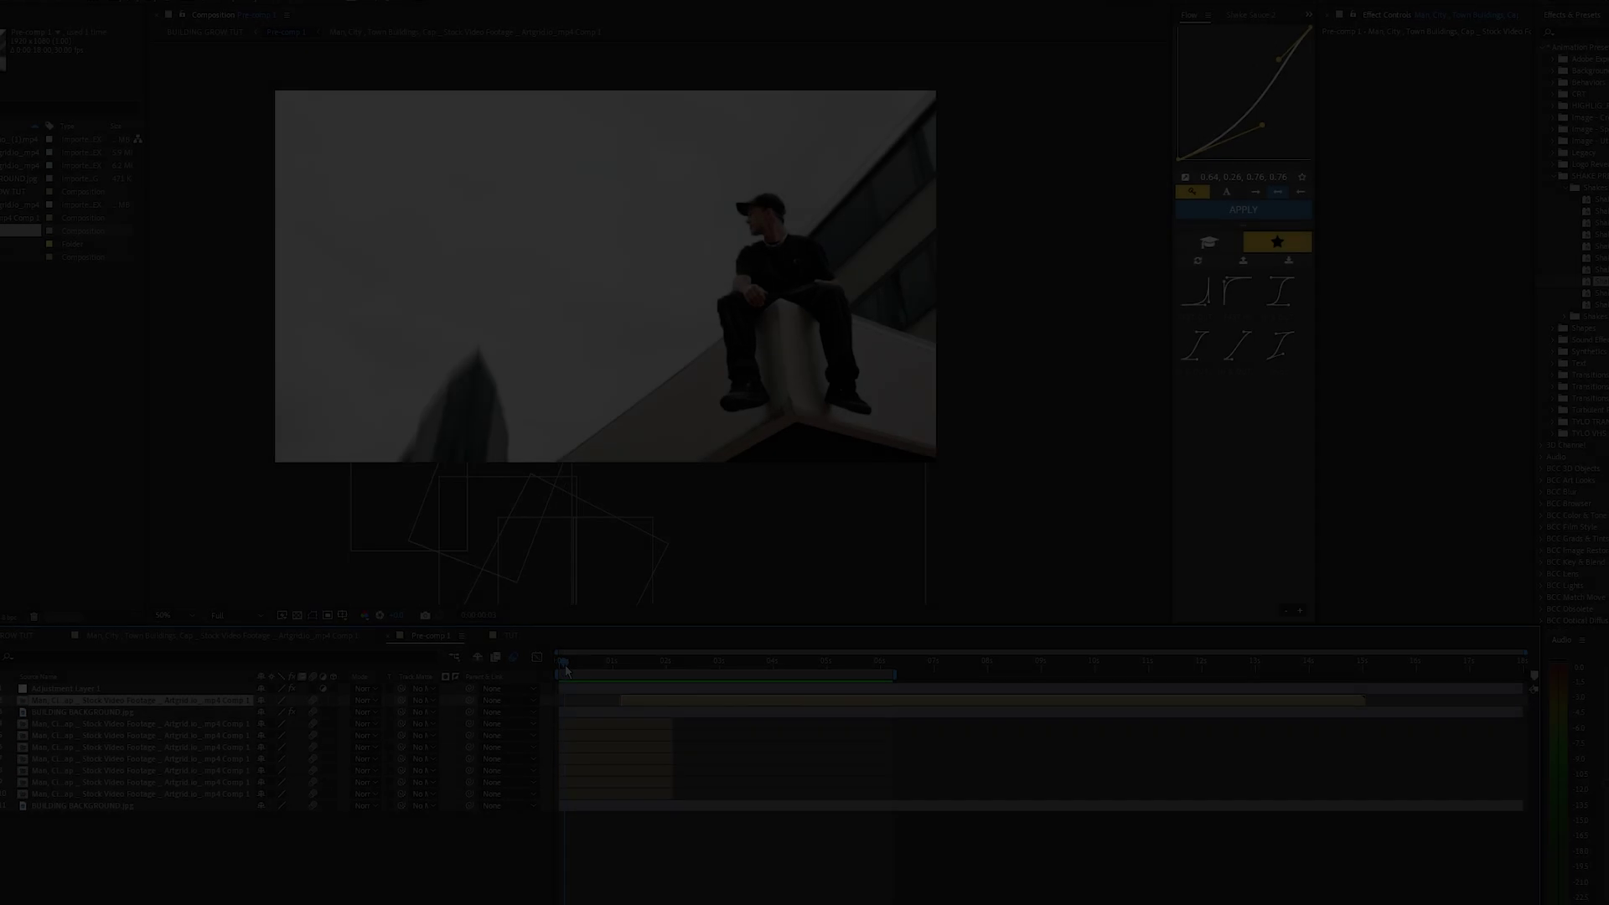
drag(580, 668, 620, 651)
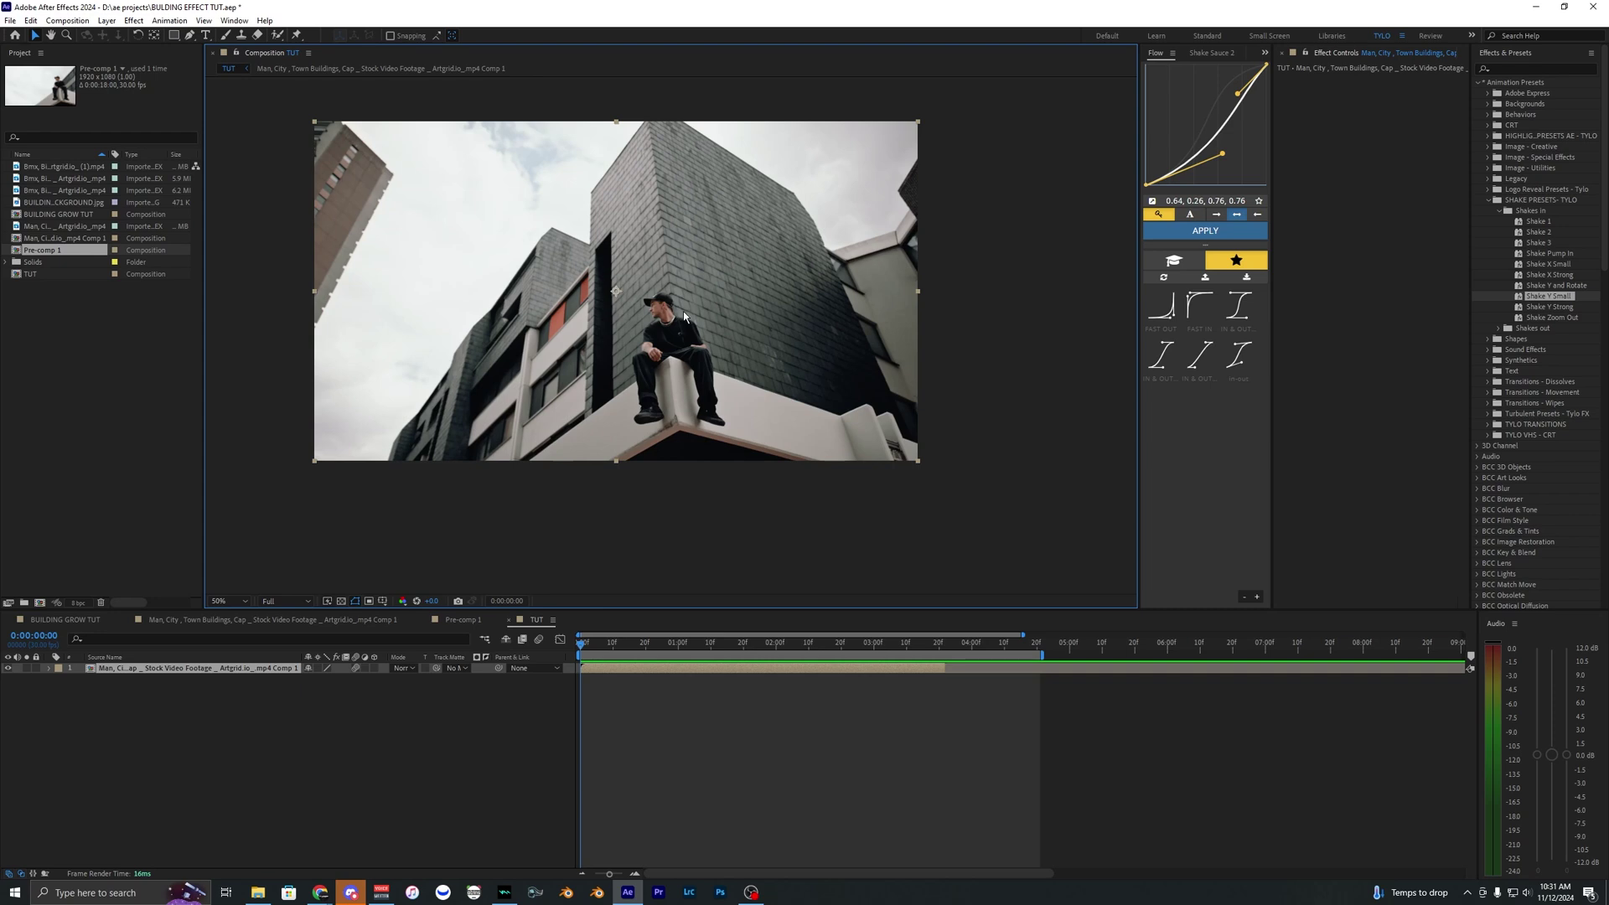
drag(685, 333, 694, 343)
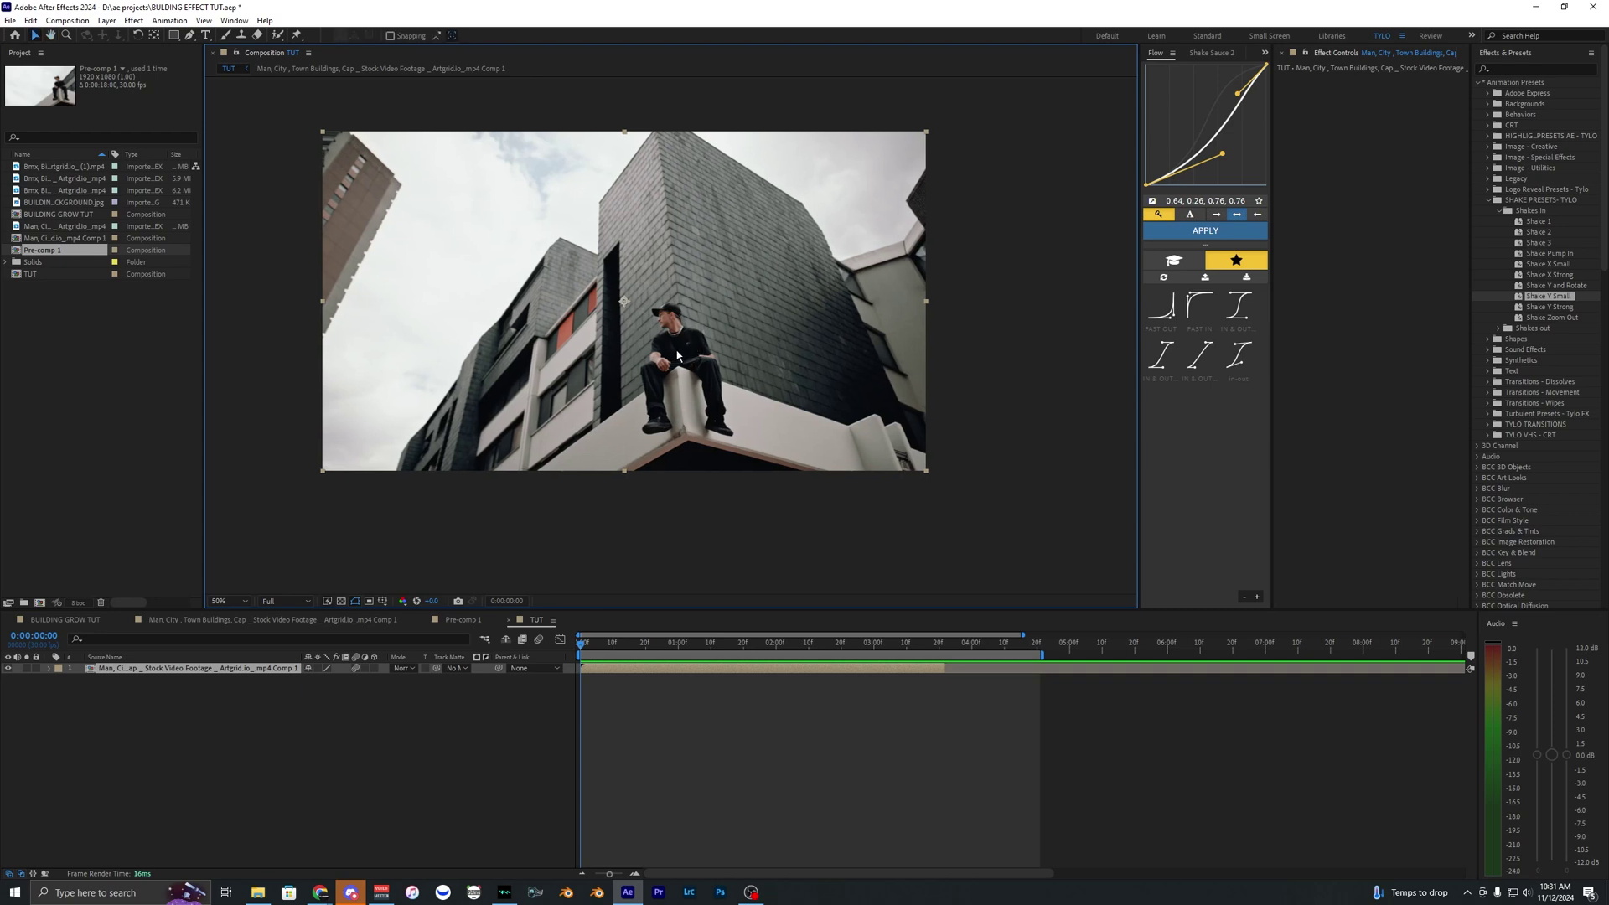
scroll(678, 356, up, 2)
scroll(716, 402, down, 2)
scroll(705, 400, up, 2)
drag(692, 400, 743, 372)
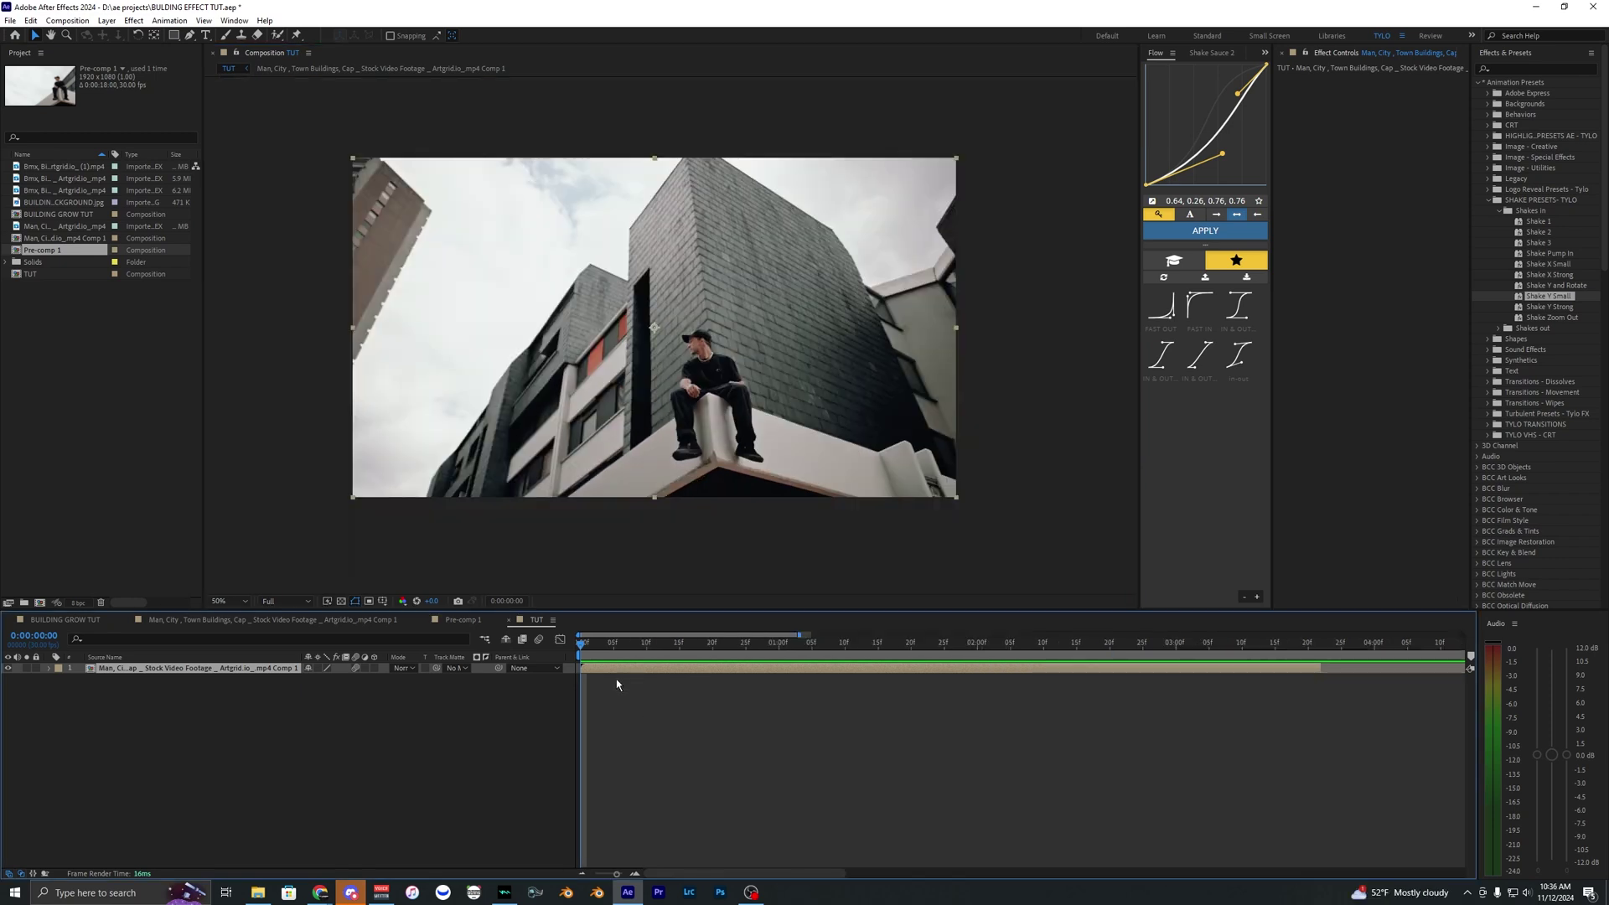
Step: Add the TUT composition to the render queue and set its output module to PNG STILL
drag(581, 643, 578, 643)
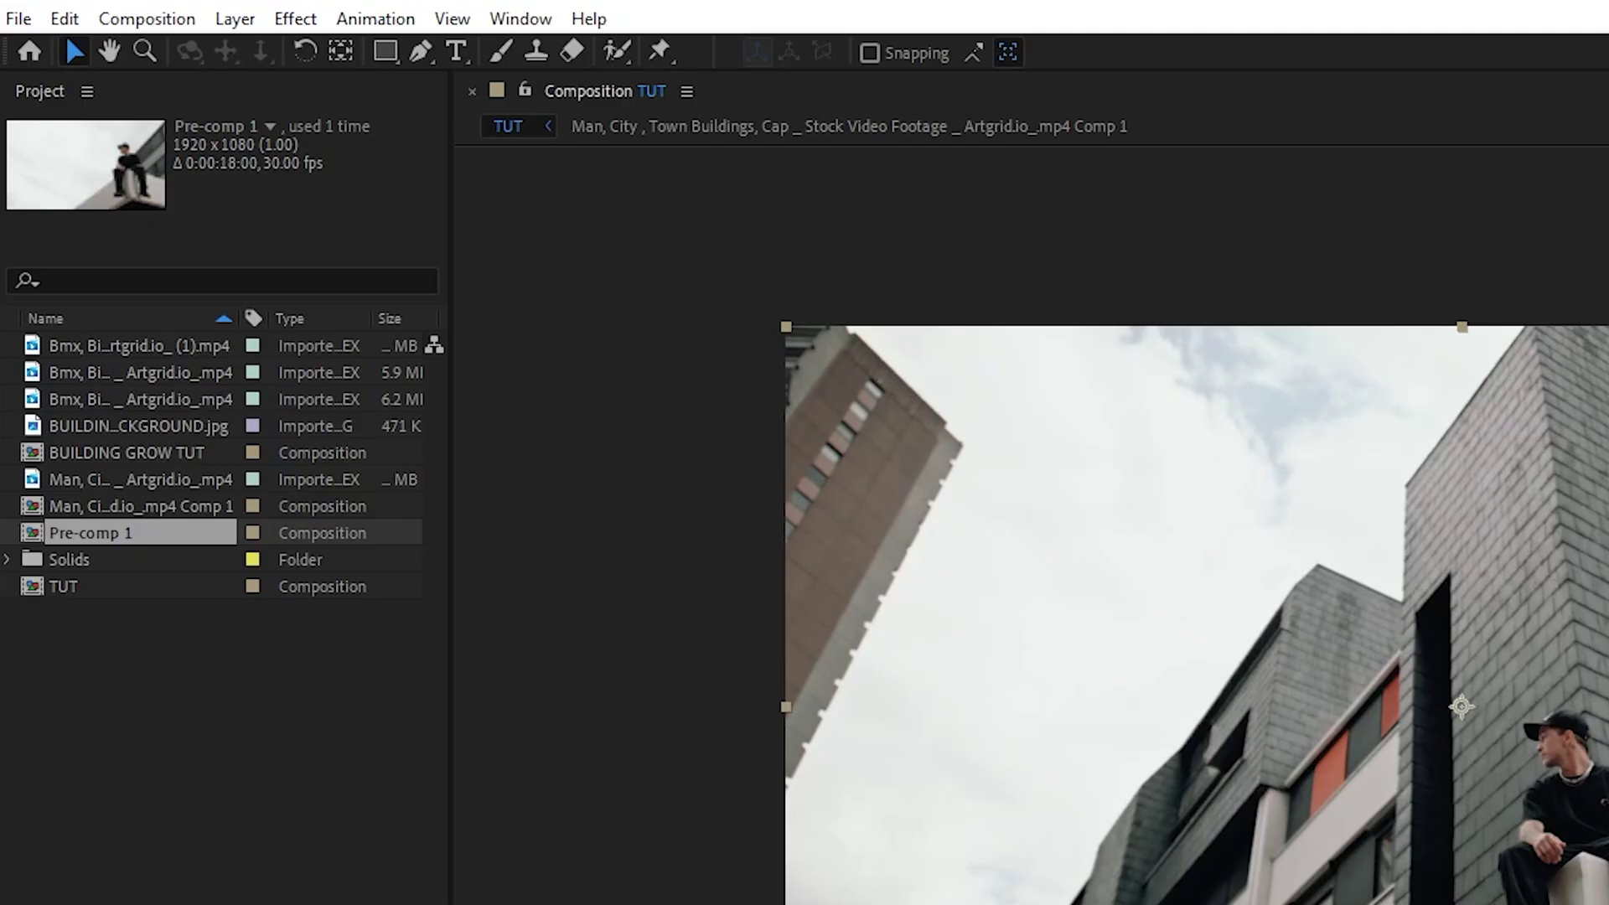
click(18, 18)
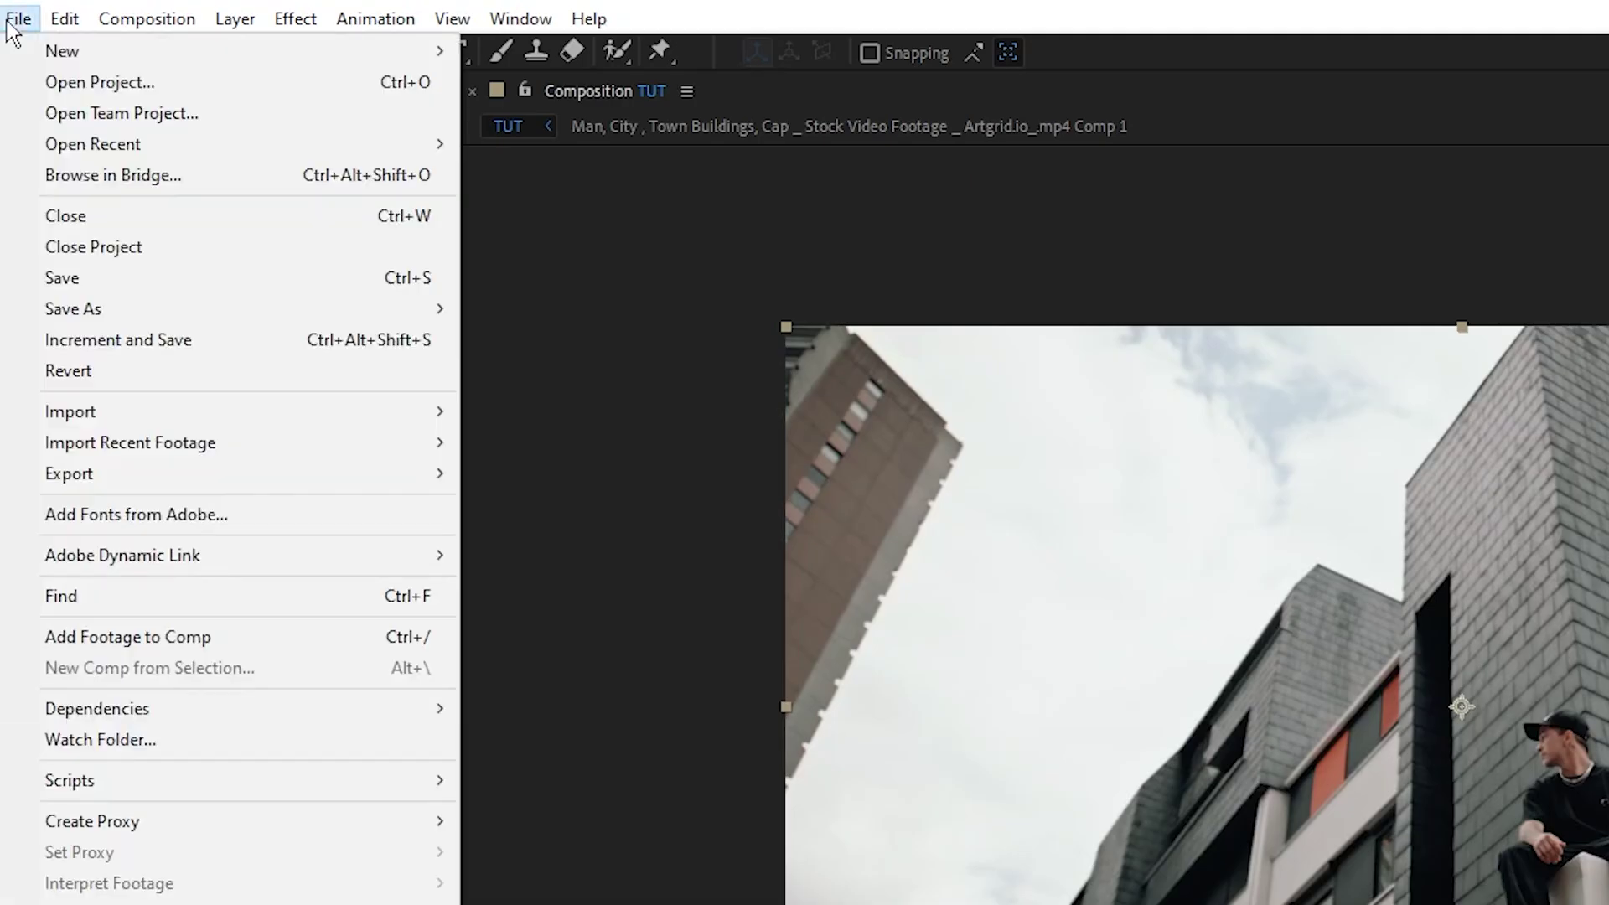
mouse_move(144, 479)
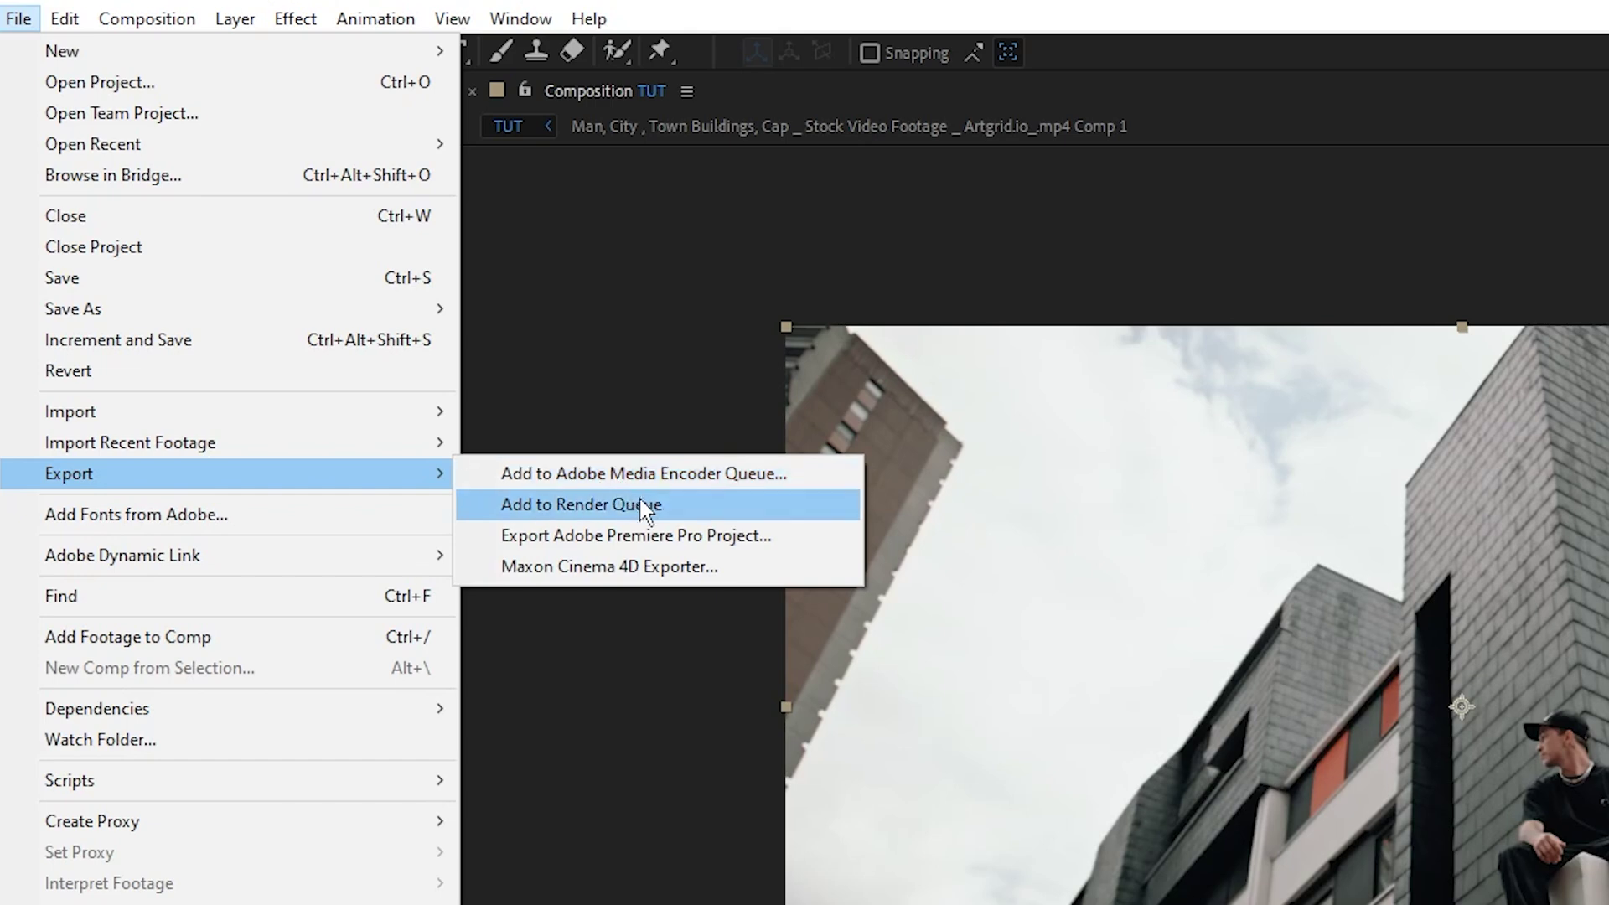
click(602, 505)
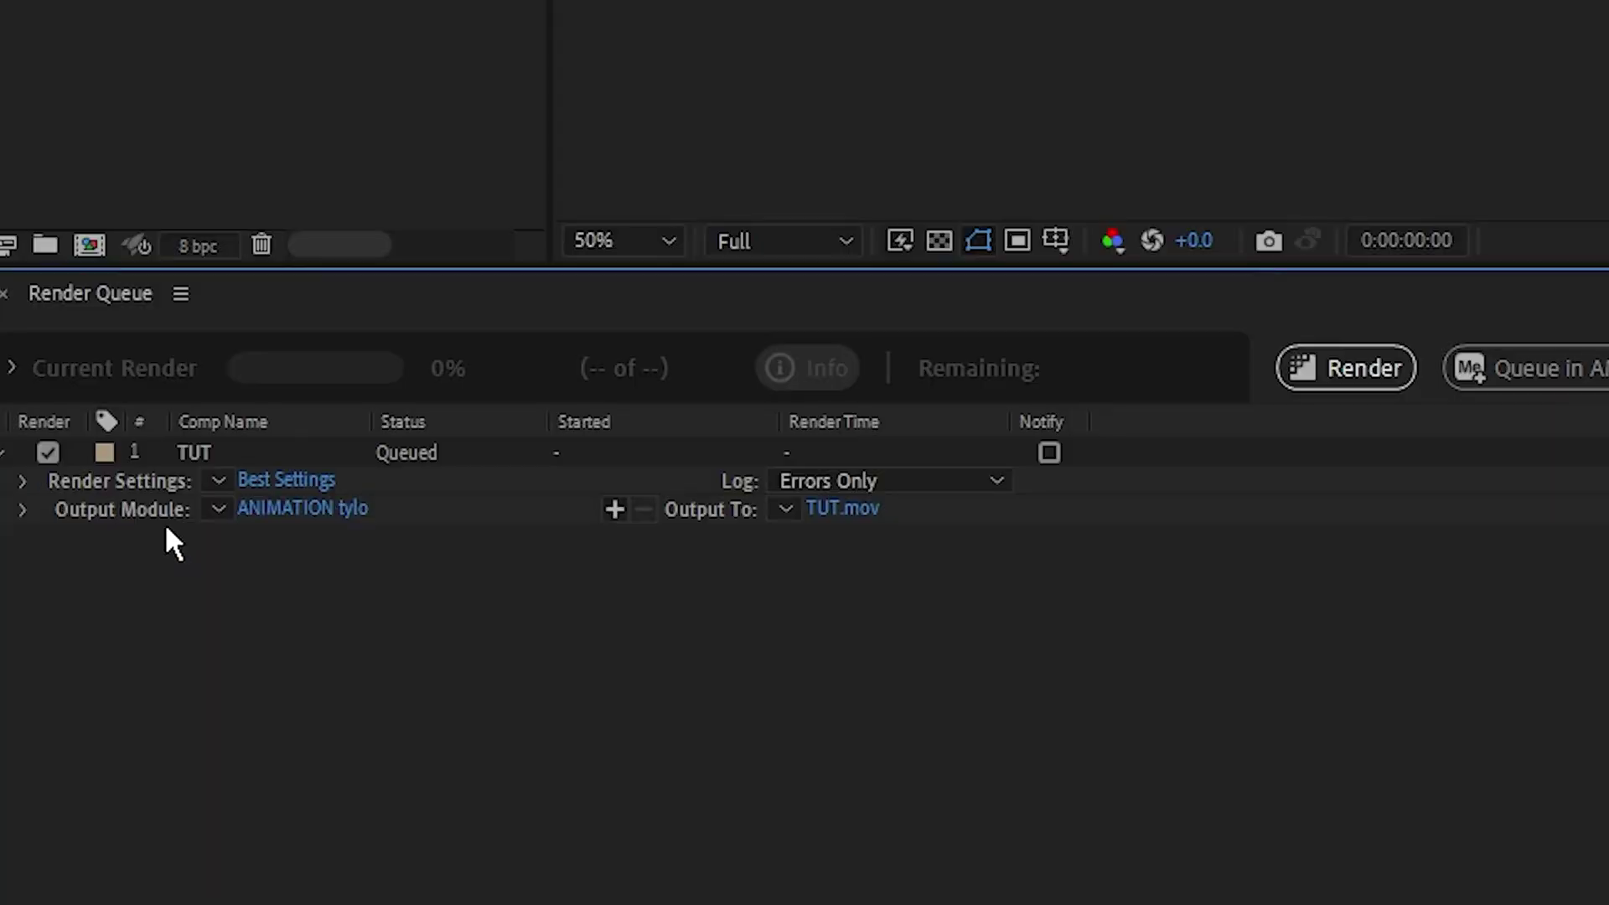
click(213, 509)
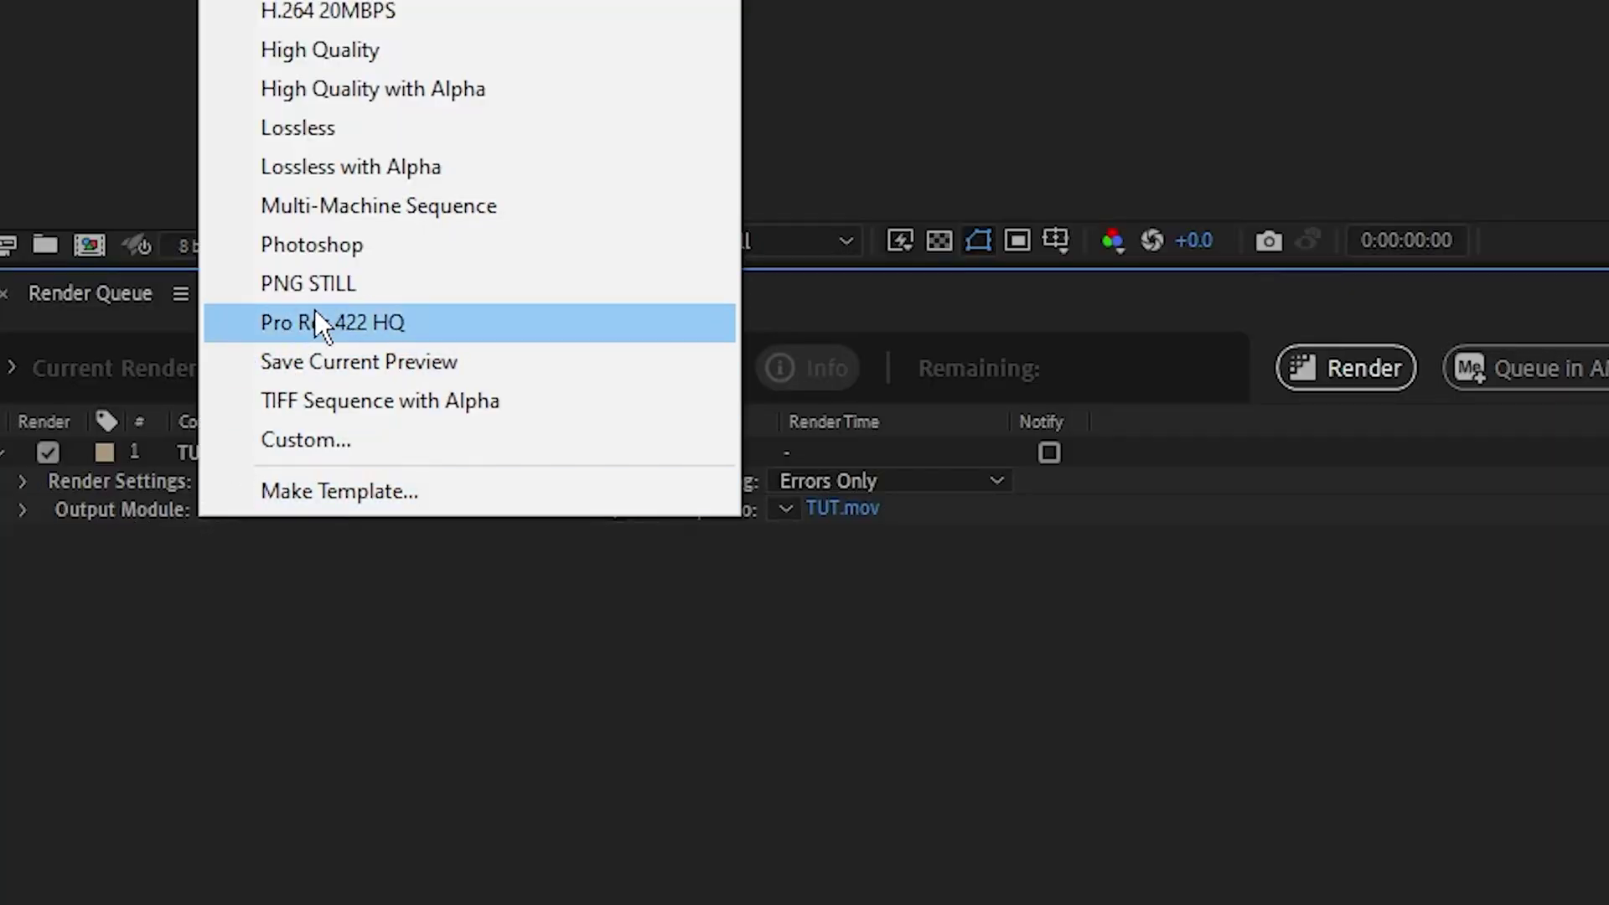
click(375, 290)
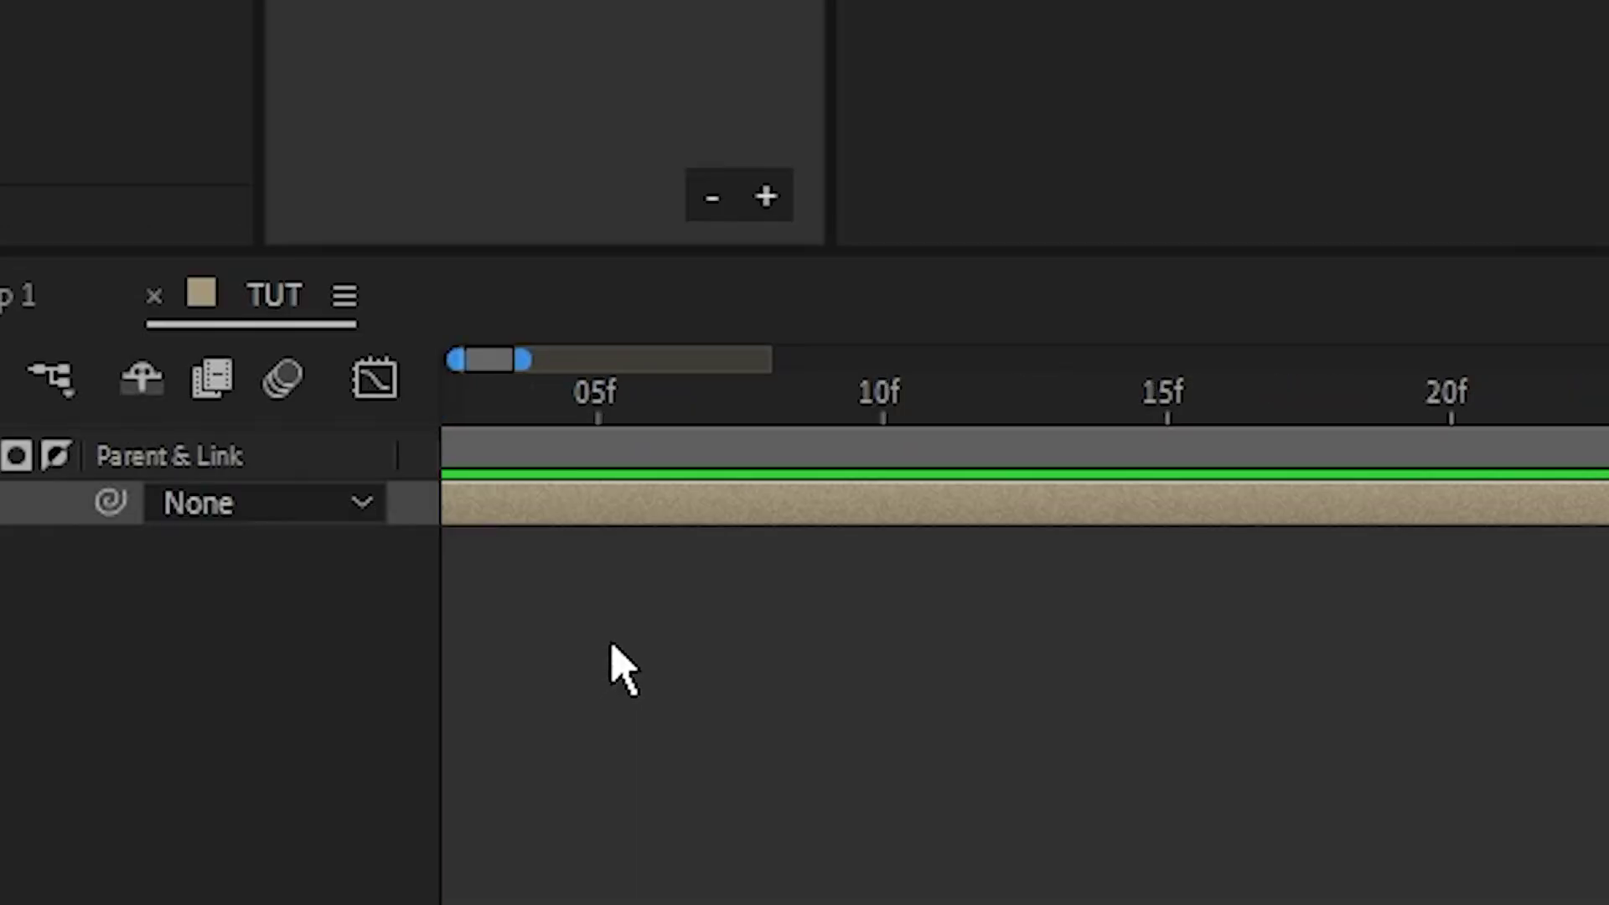
Step: Shorten the TUT work area to just the first frame and render it as a PNG still
key(semicolon)
key(semicolon)
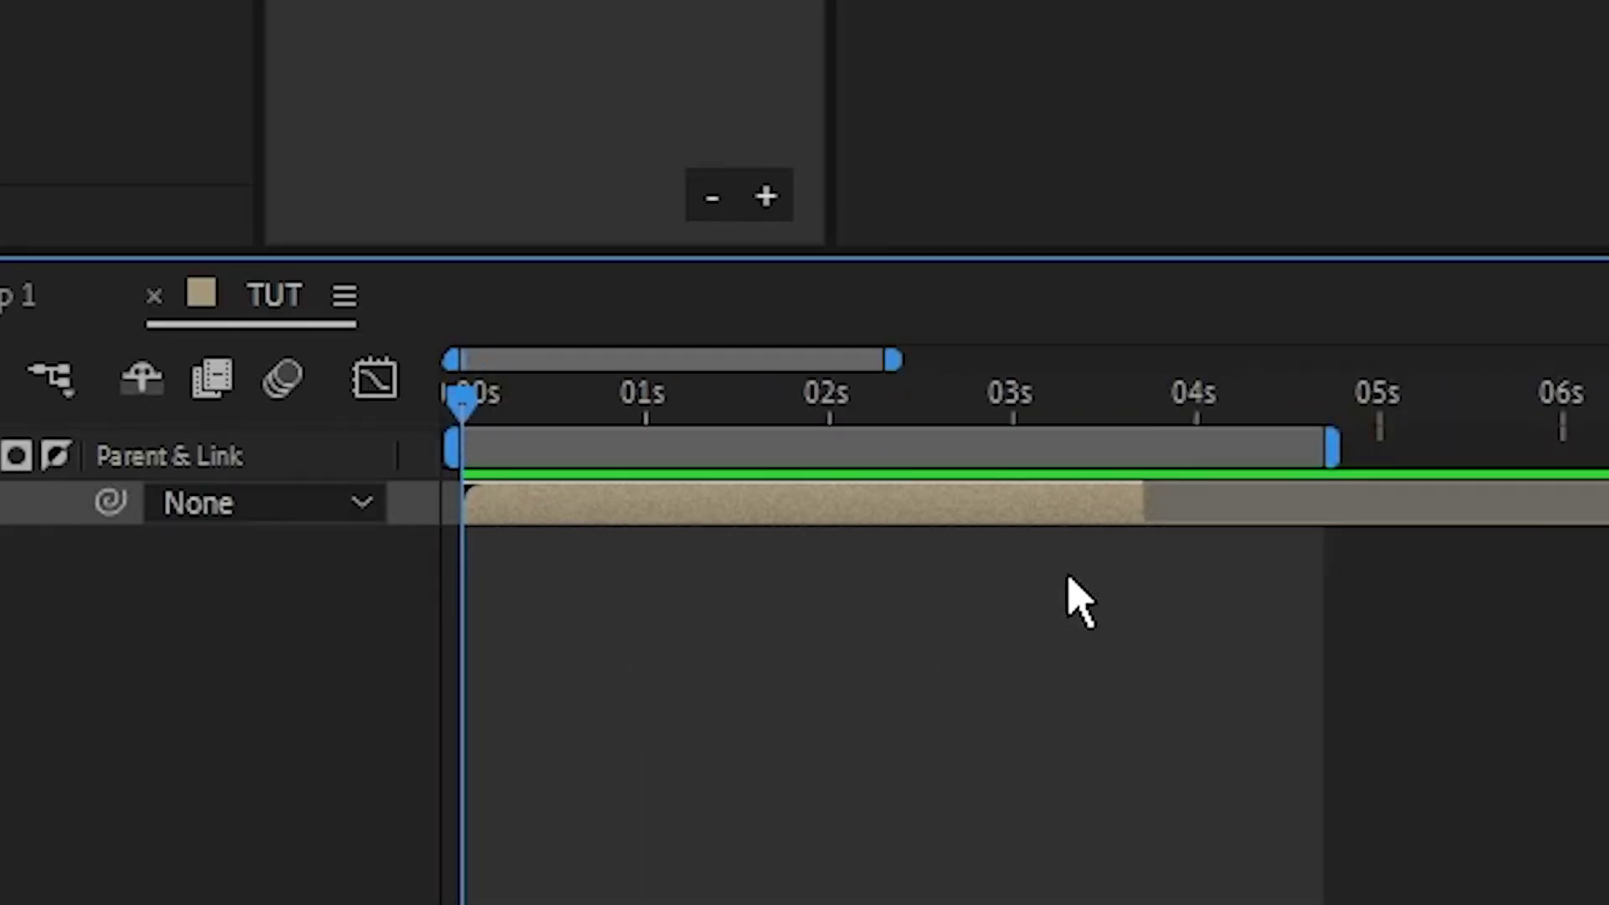
drag(1350, 449, 472, 469)
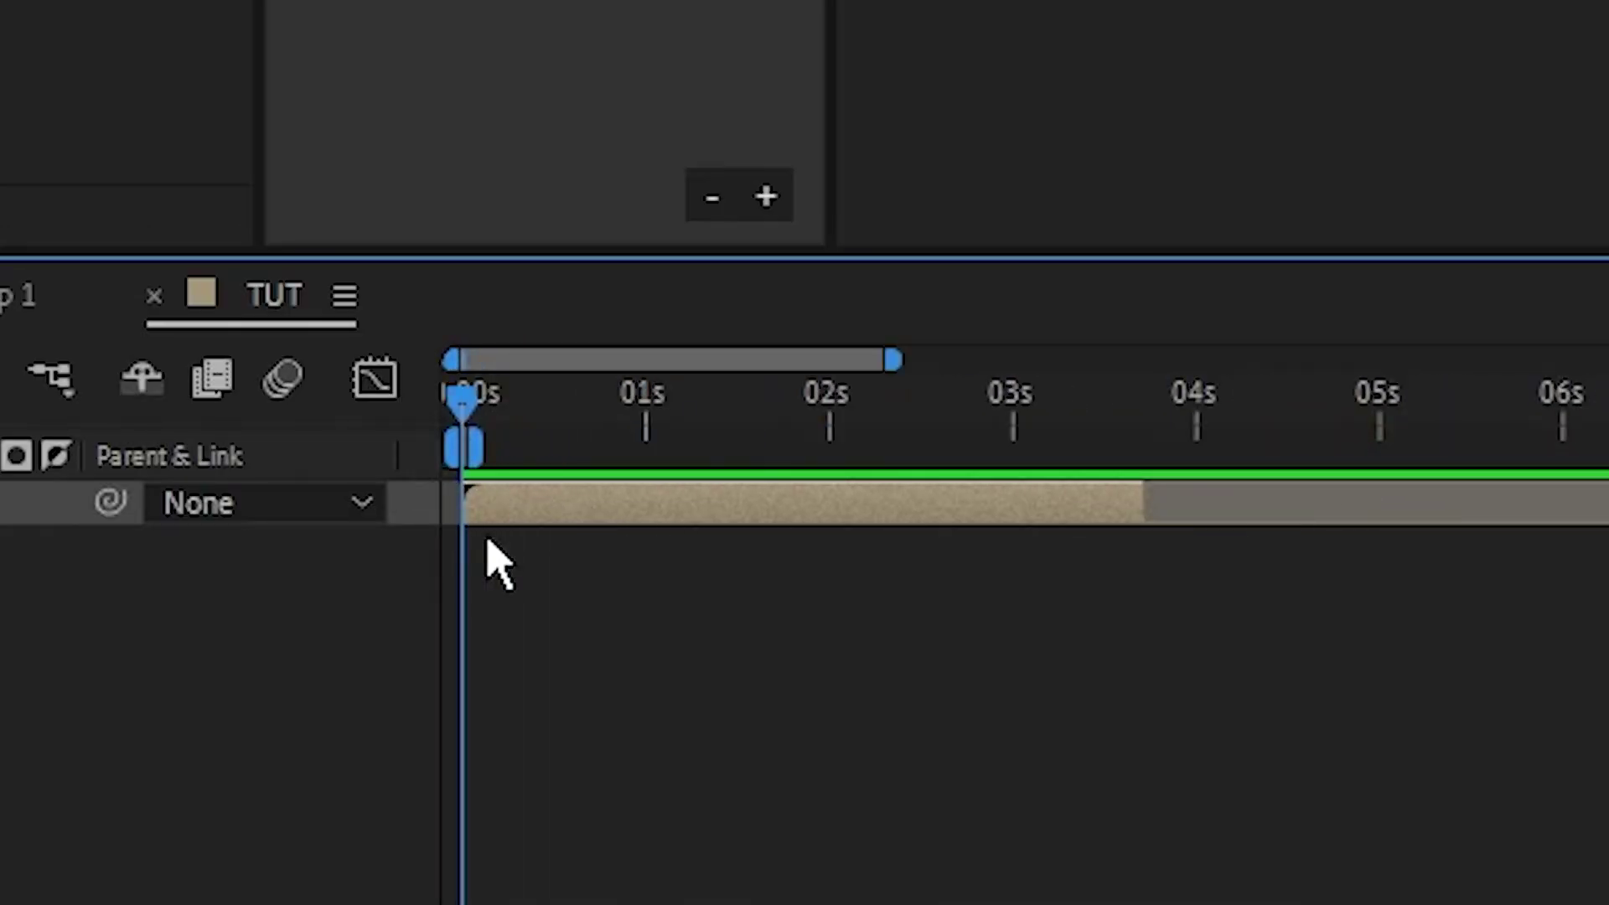
scroll(521, 560, up, 3)
drag(556, 582, 632, 565)
drag(528, 450, 460, 406)
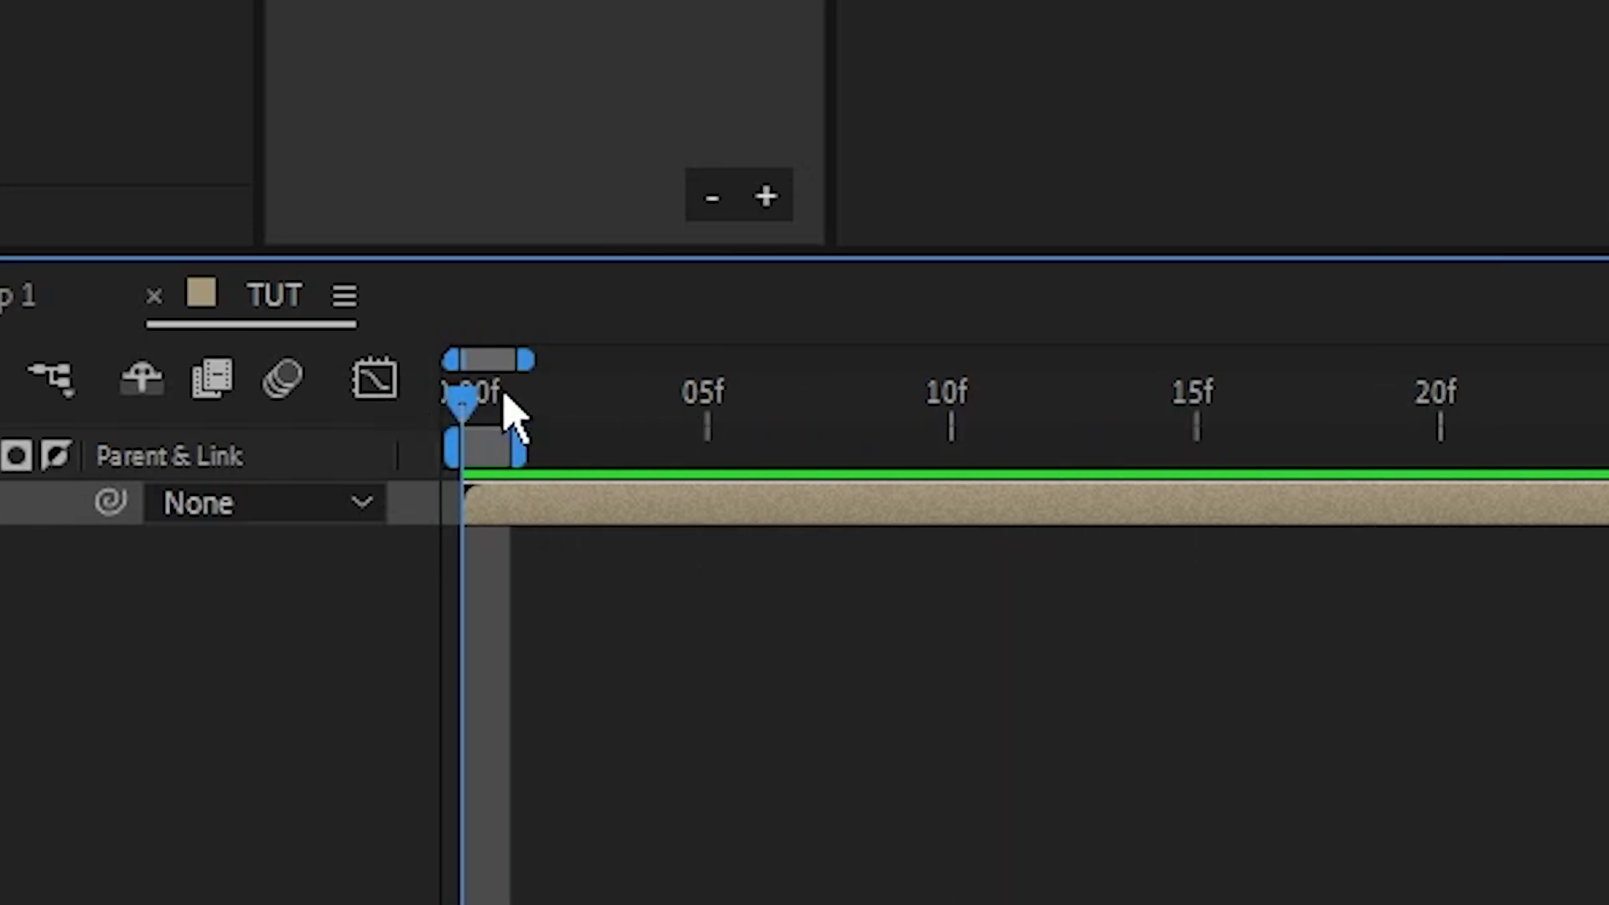
drag(514, 435, 1401, 444)
key(space)
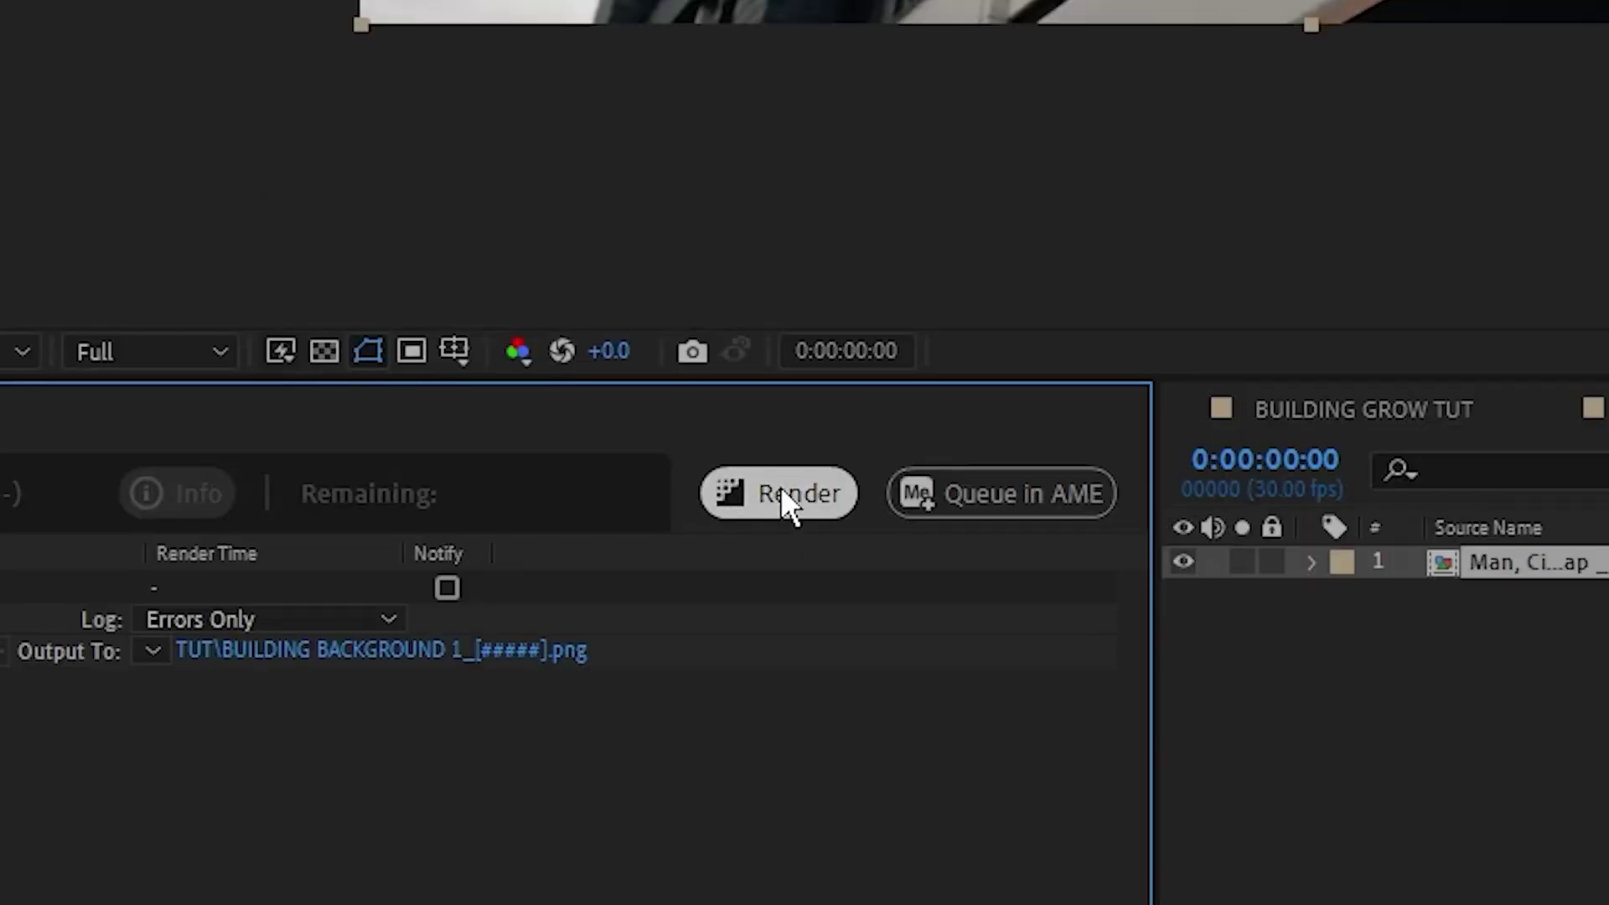
click(784, 492)
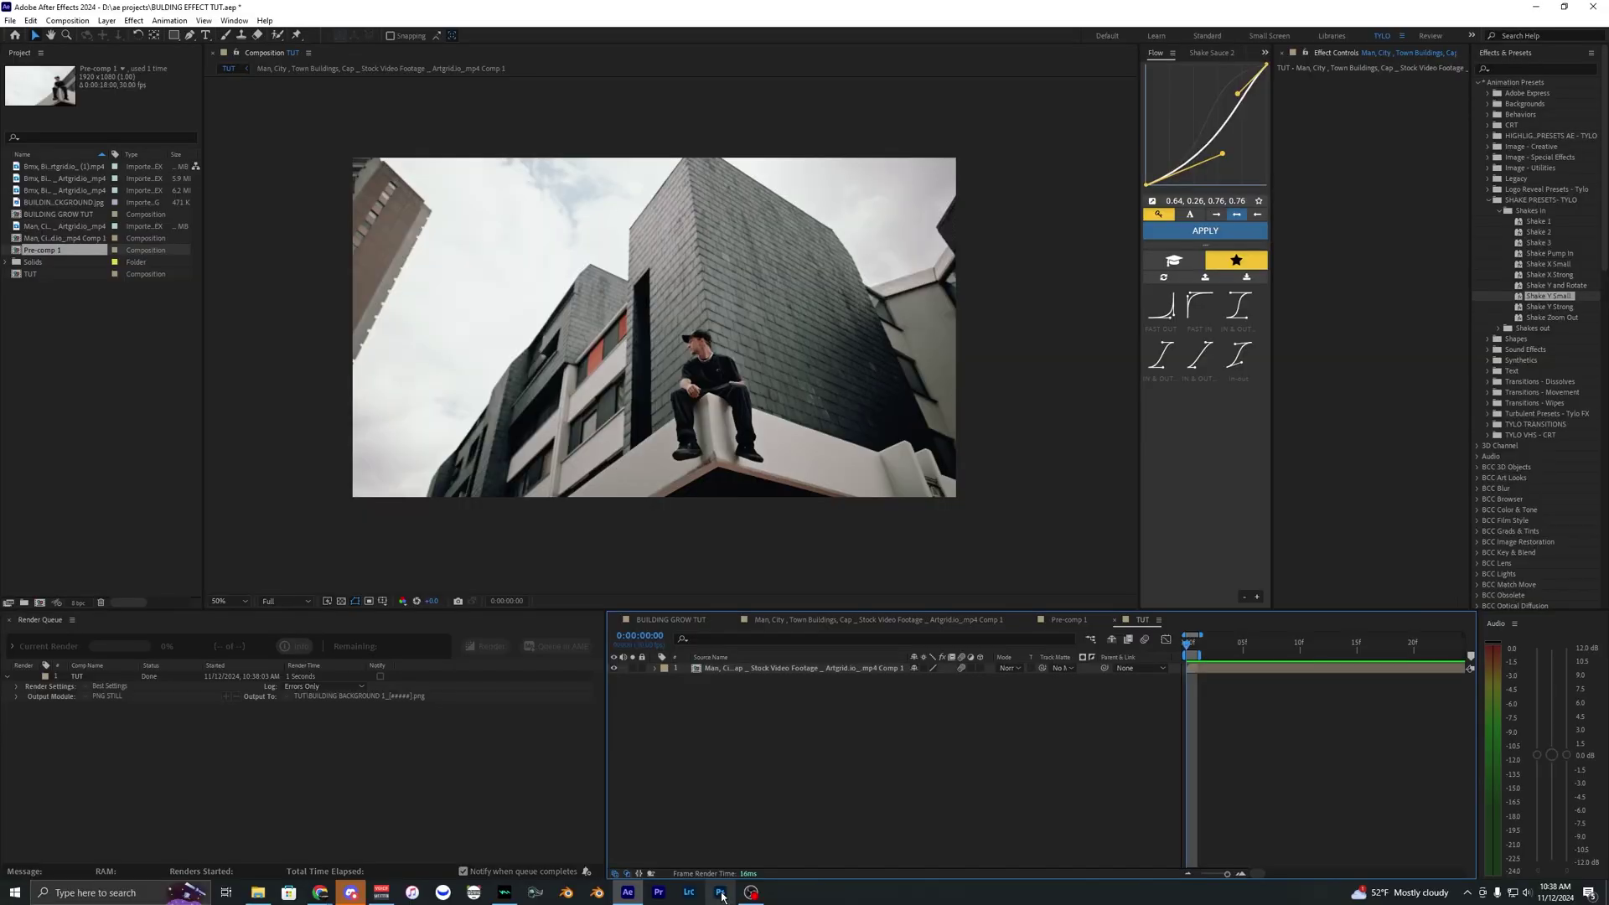
Step: Switch to Photoshop, create a 1920 x 1080 px document at 100 pixels/inch, and place the building background image in it
click(721, 893)
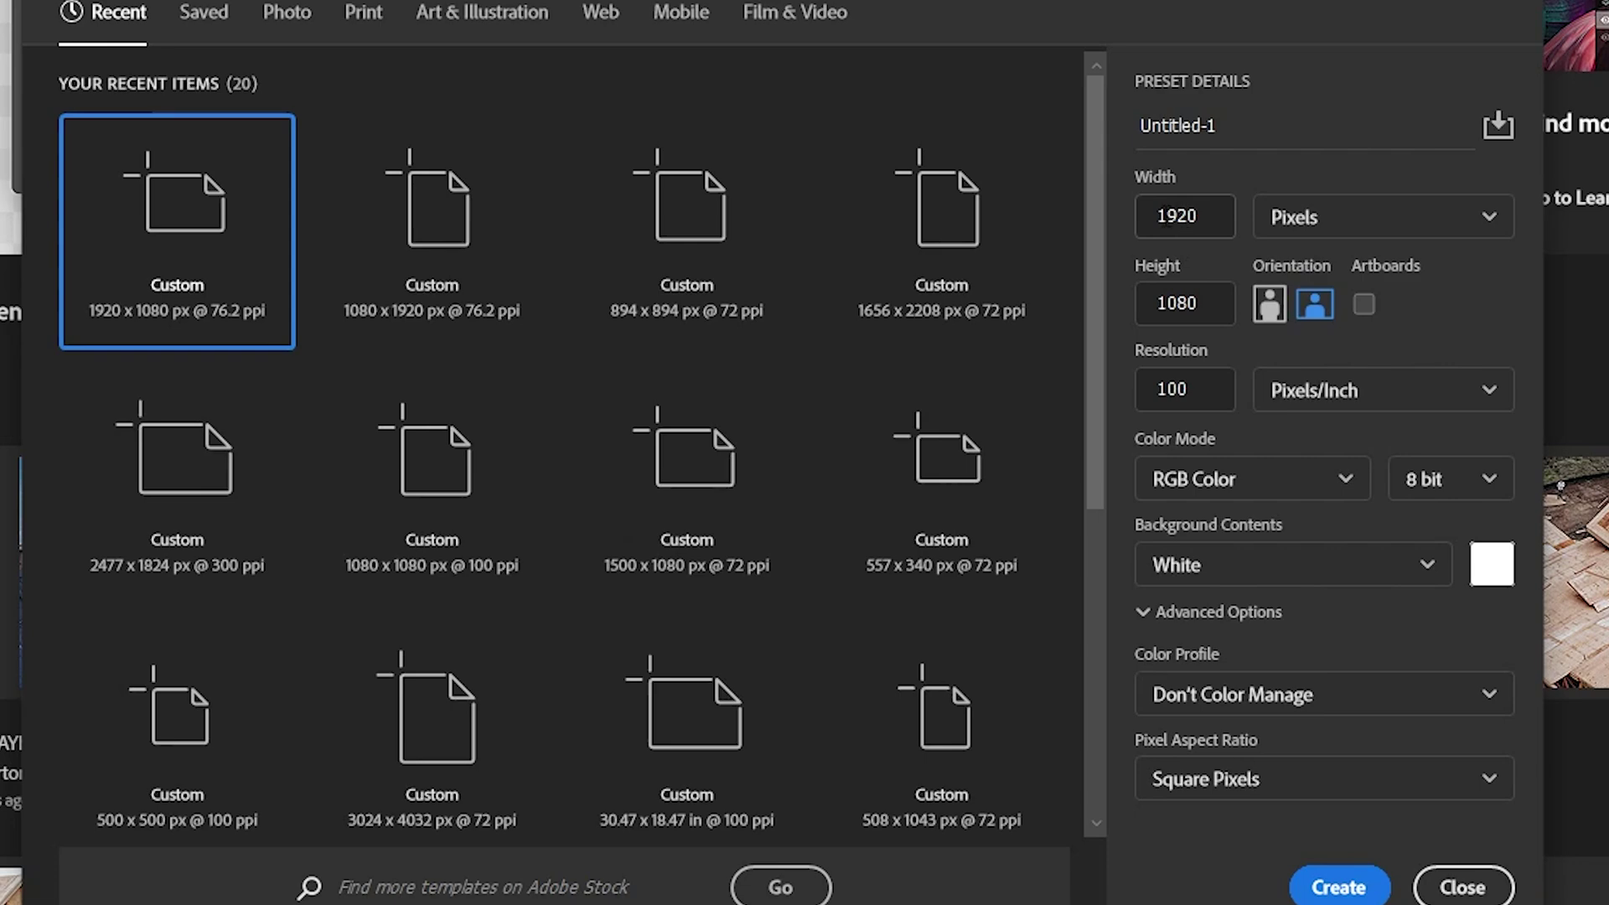
drag(1190, 390, 1168, 392)
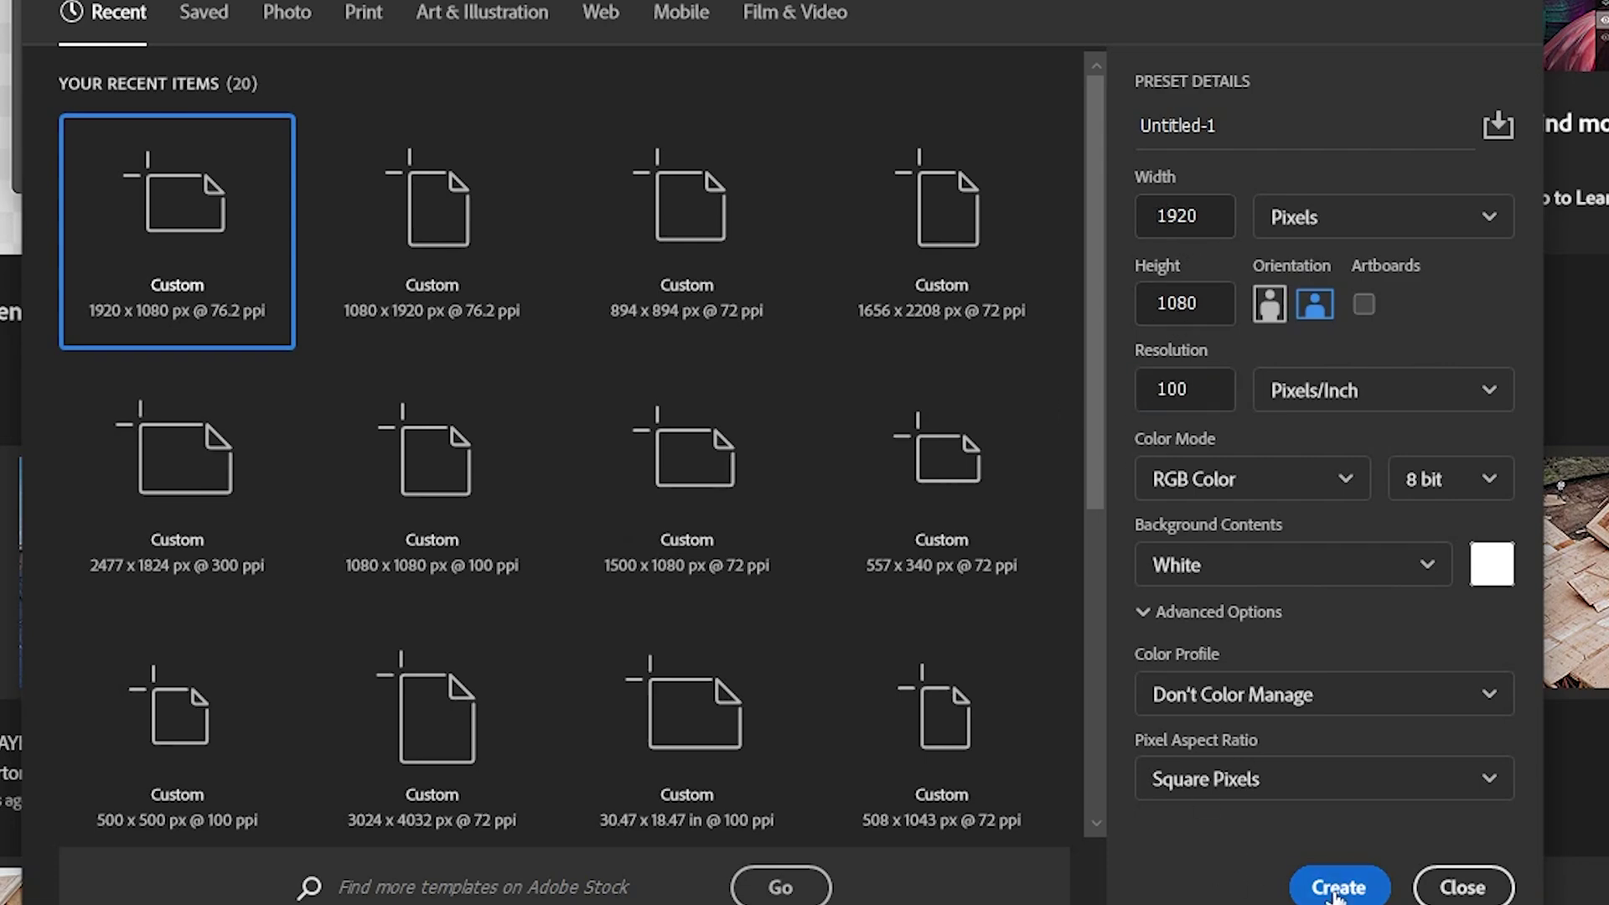
click(1337, 887)
drag(1178, 737, 244, 205)
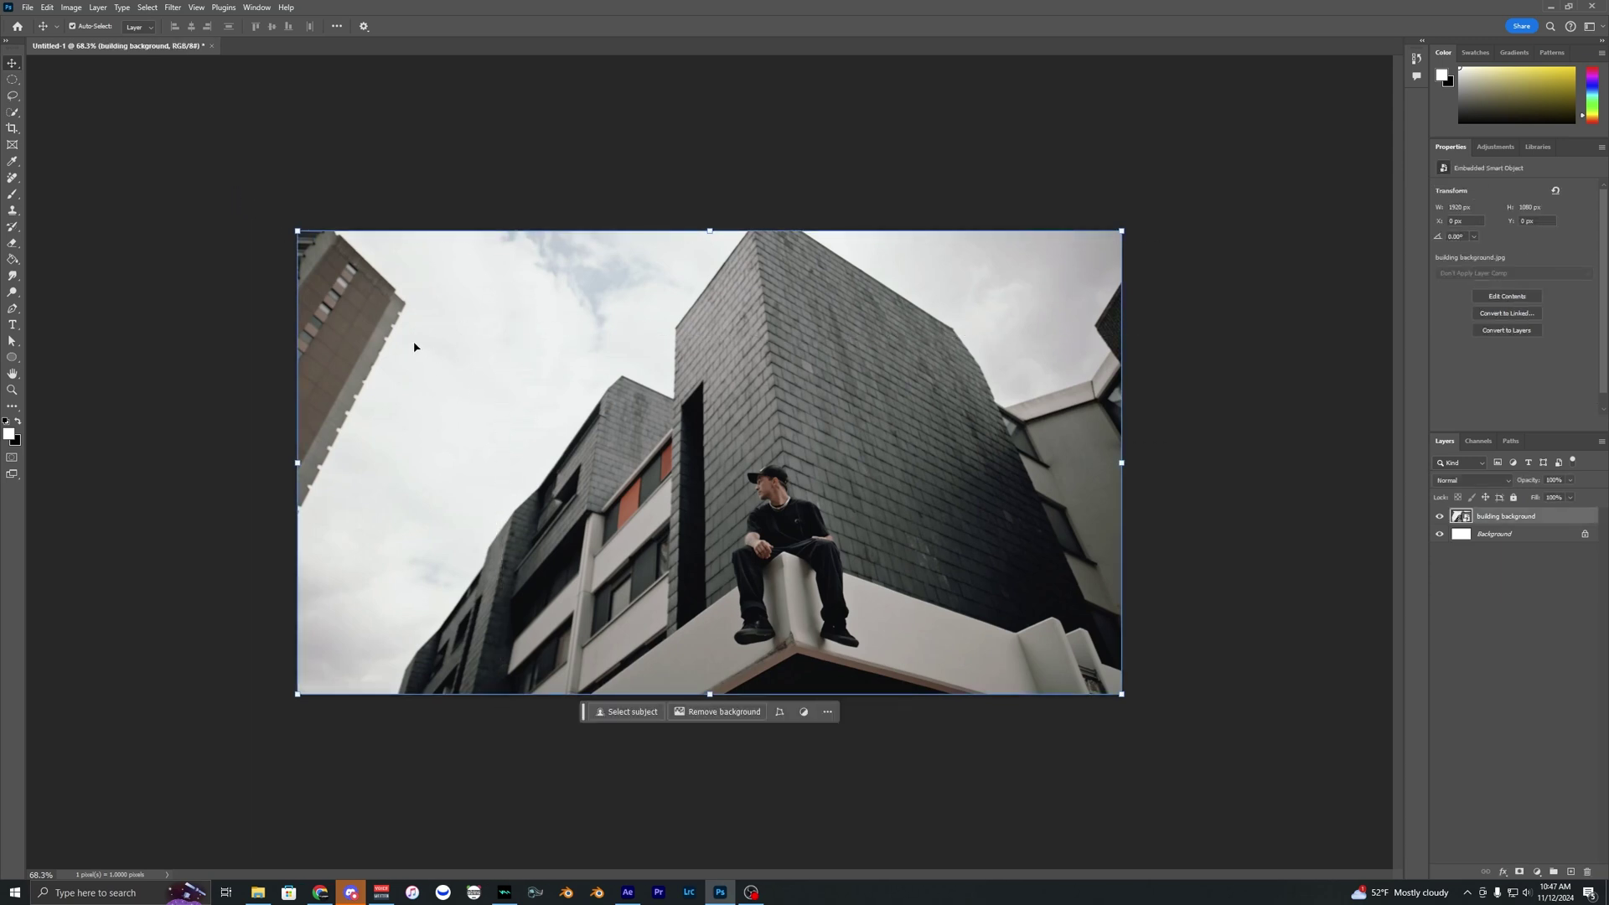
Step: Activate the Polygonal Lasso tool for outlining the building
scroll(414, 346, down, 1)
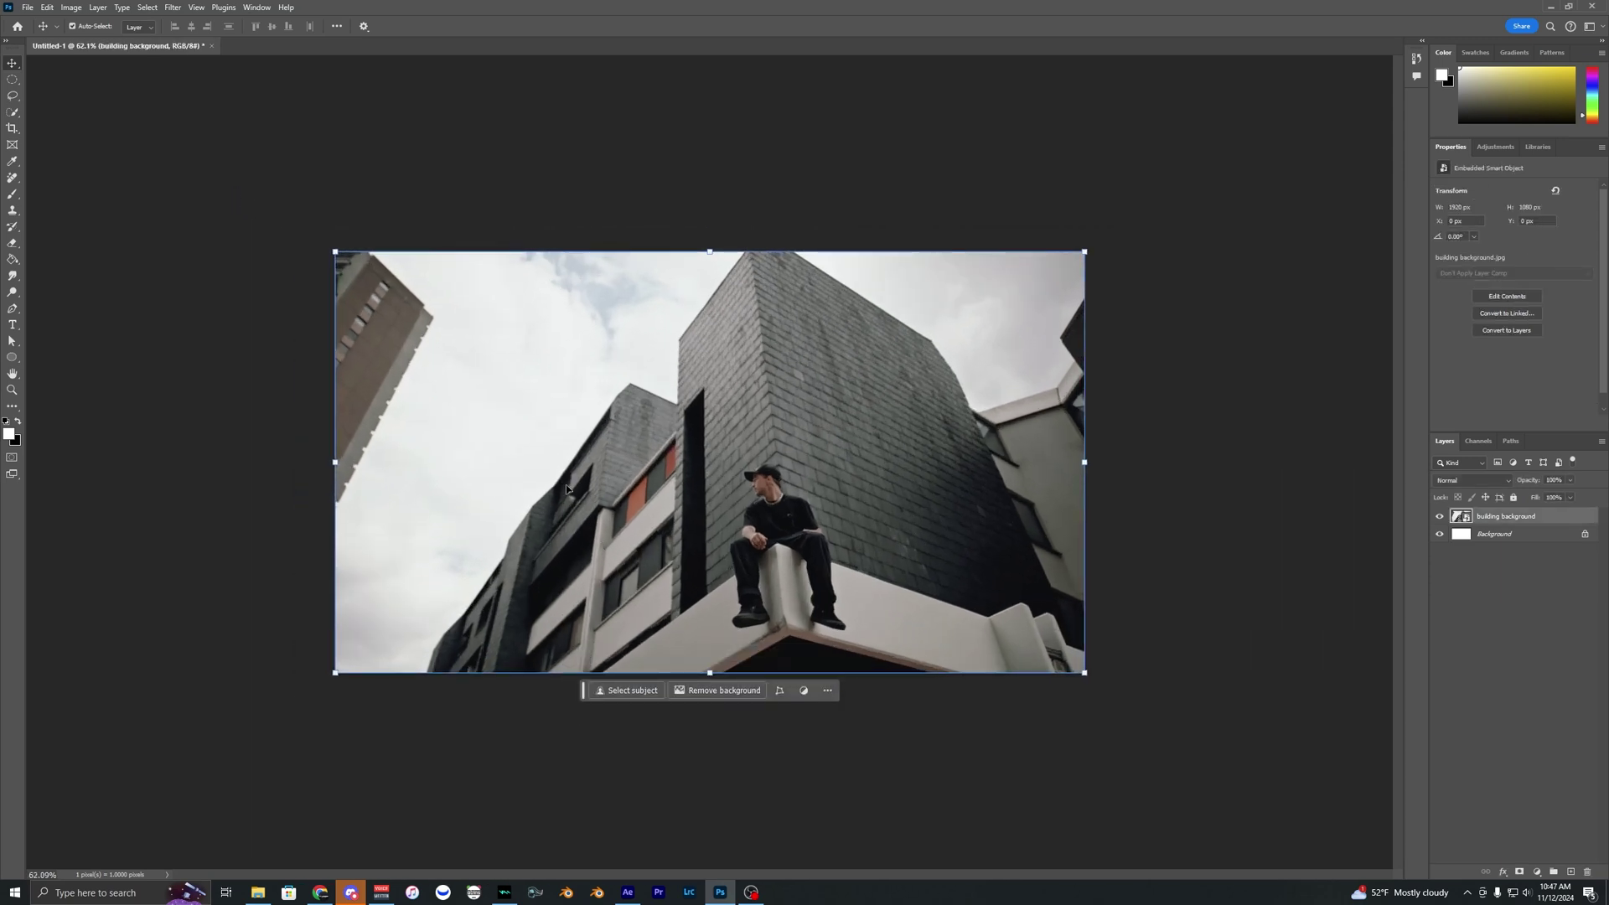
key(l)
right_click(13, 96)
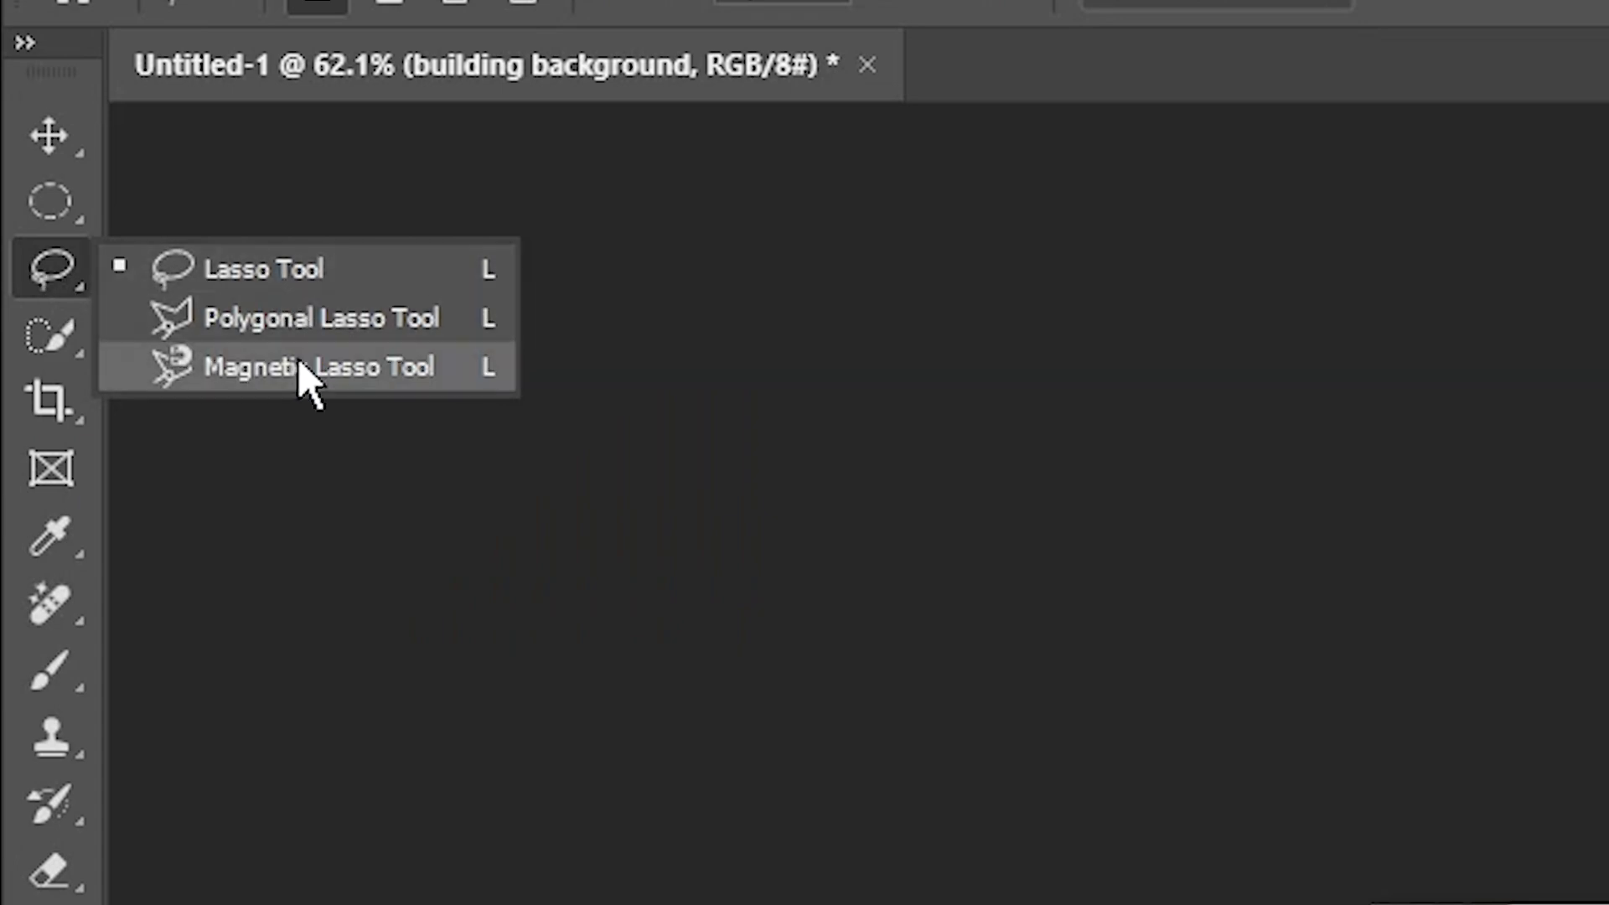
click(348, 323)
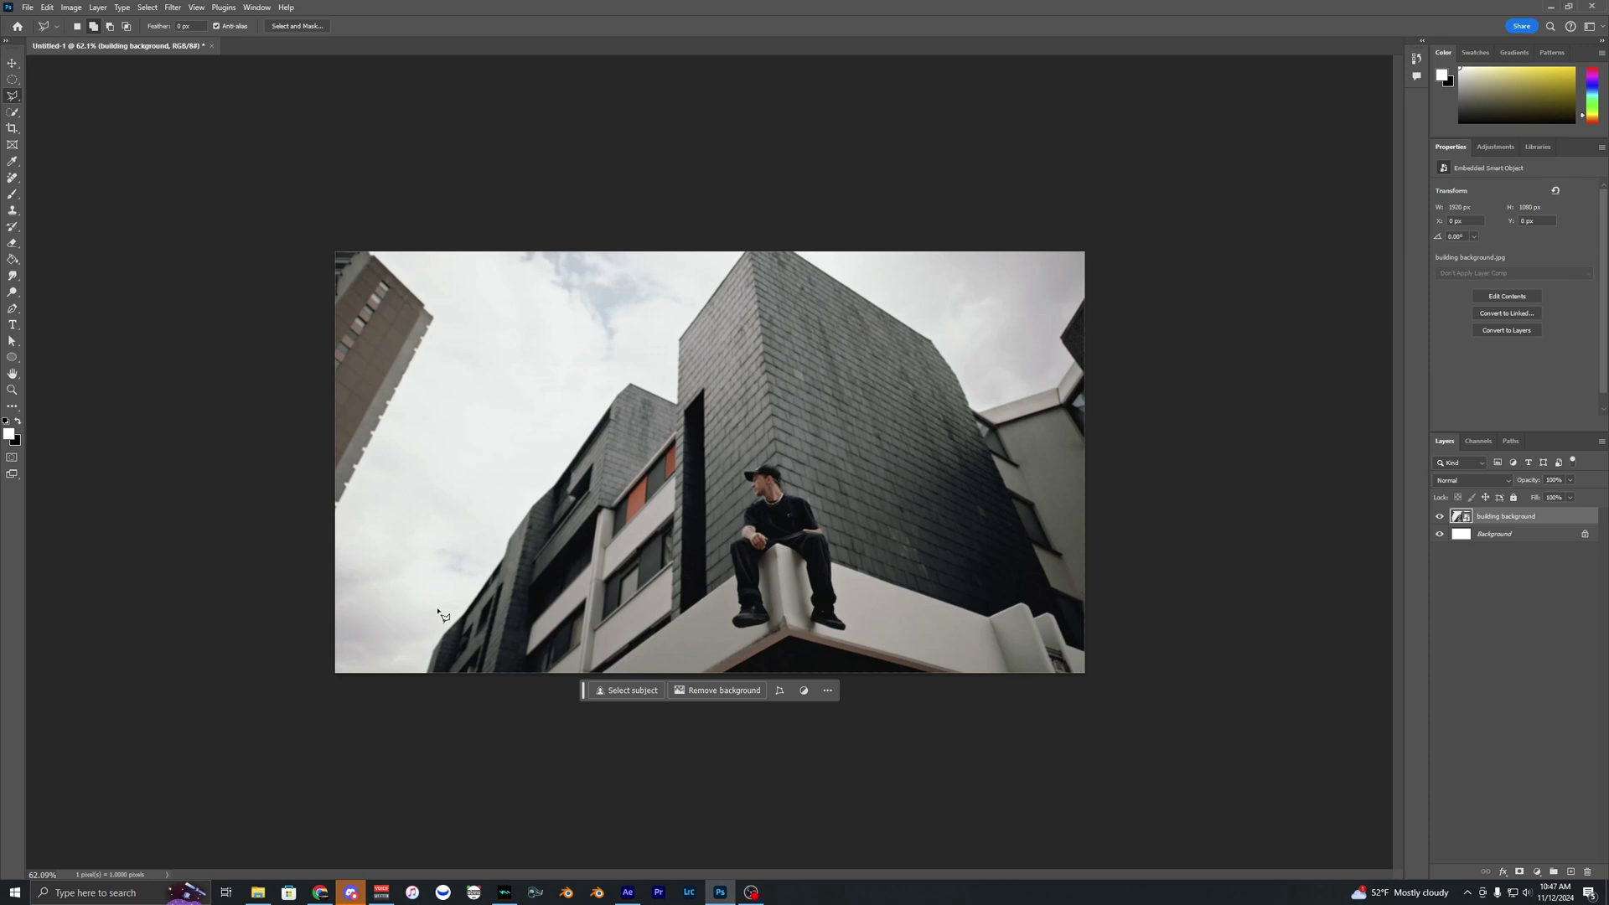
Step: Try to replace the whole building and the seated man in one Generative Fill without a prompt, then delete the generated layer
click(438, 573)
click(398, 706)
click(598, 683)
click(724, 594)
click(726, 637)
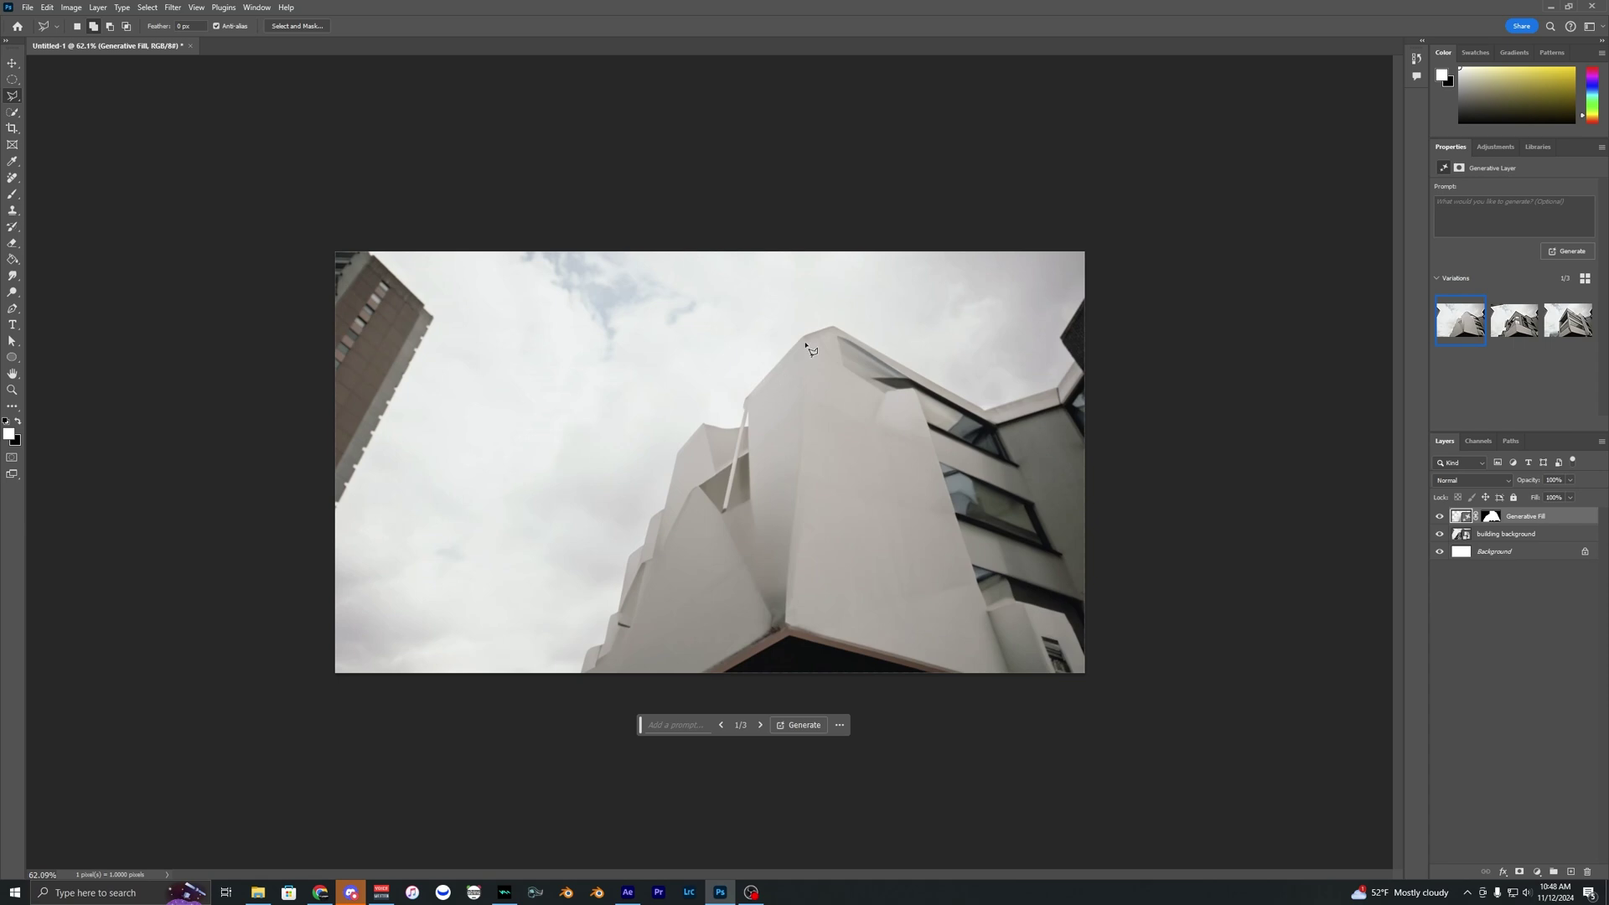
key(Delete)
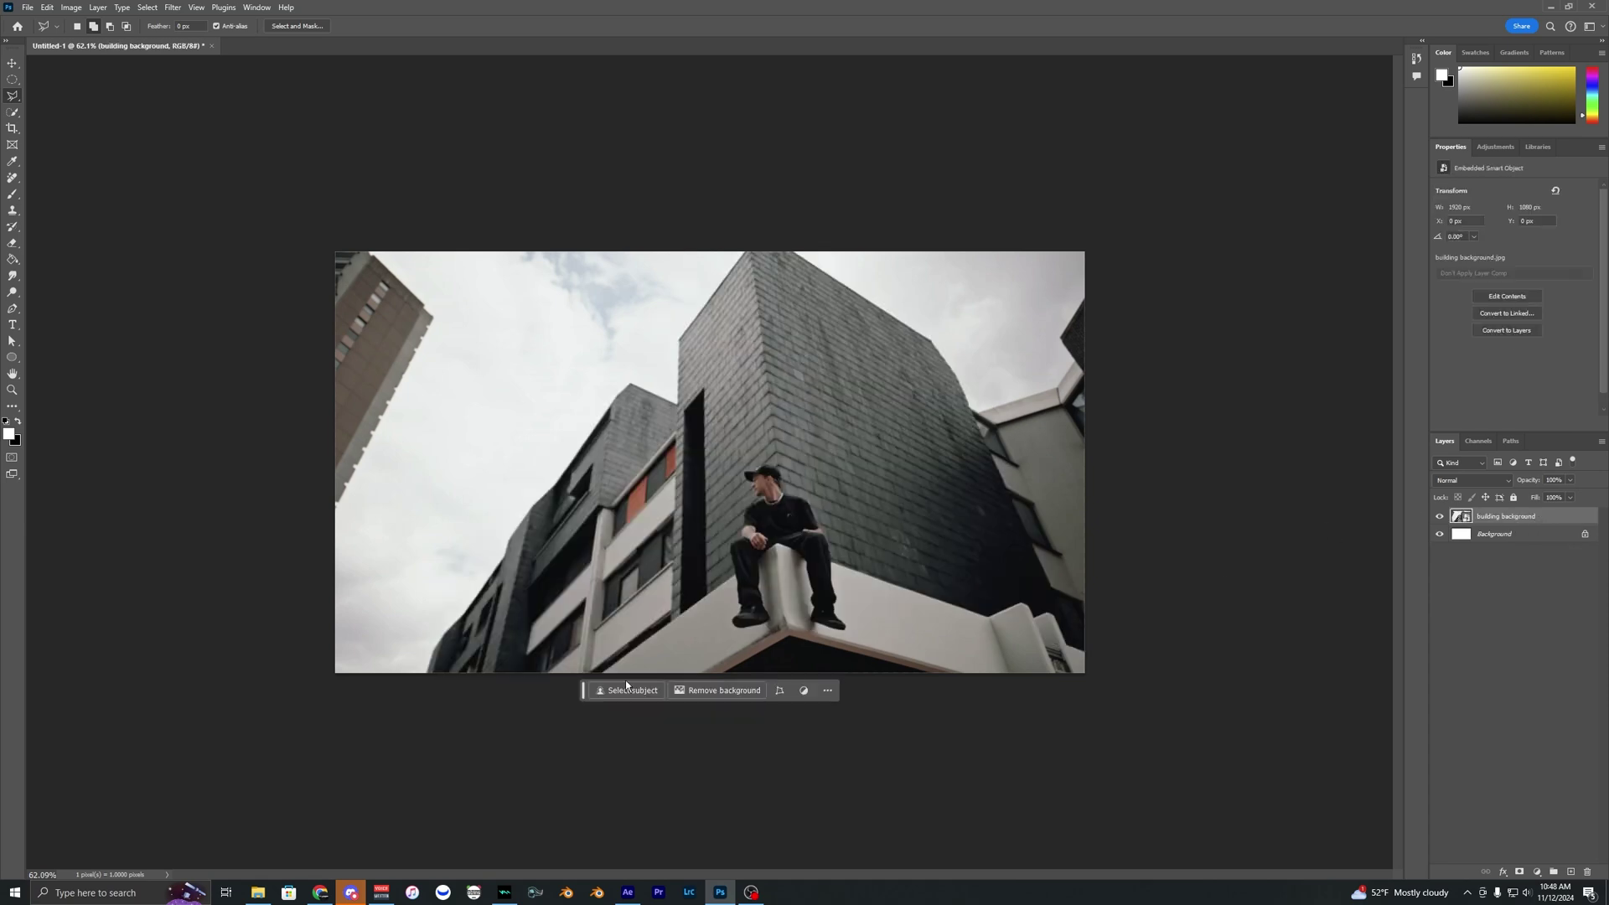
Step: Outline the dark left section of the building, from the bottom edge of the image up to its roof, with the Polygonal Lasso
click(408, 680)
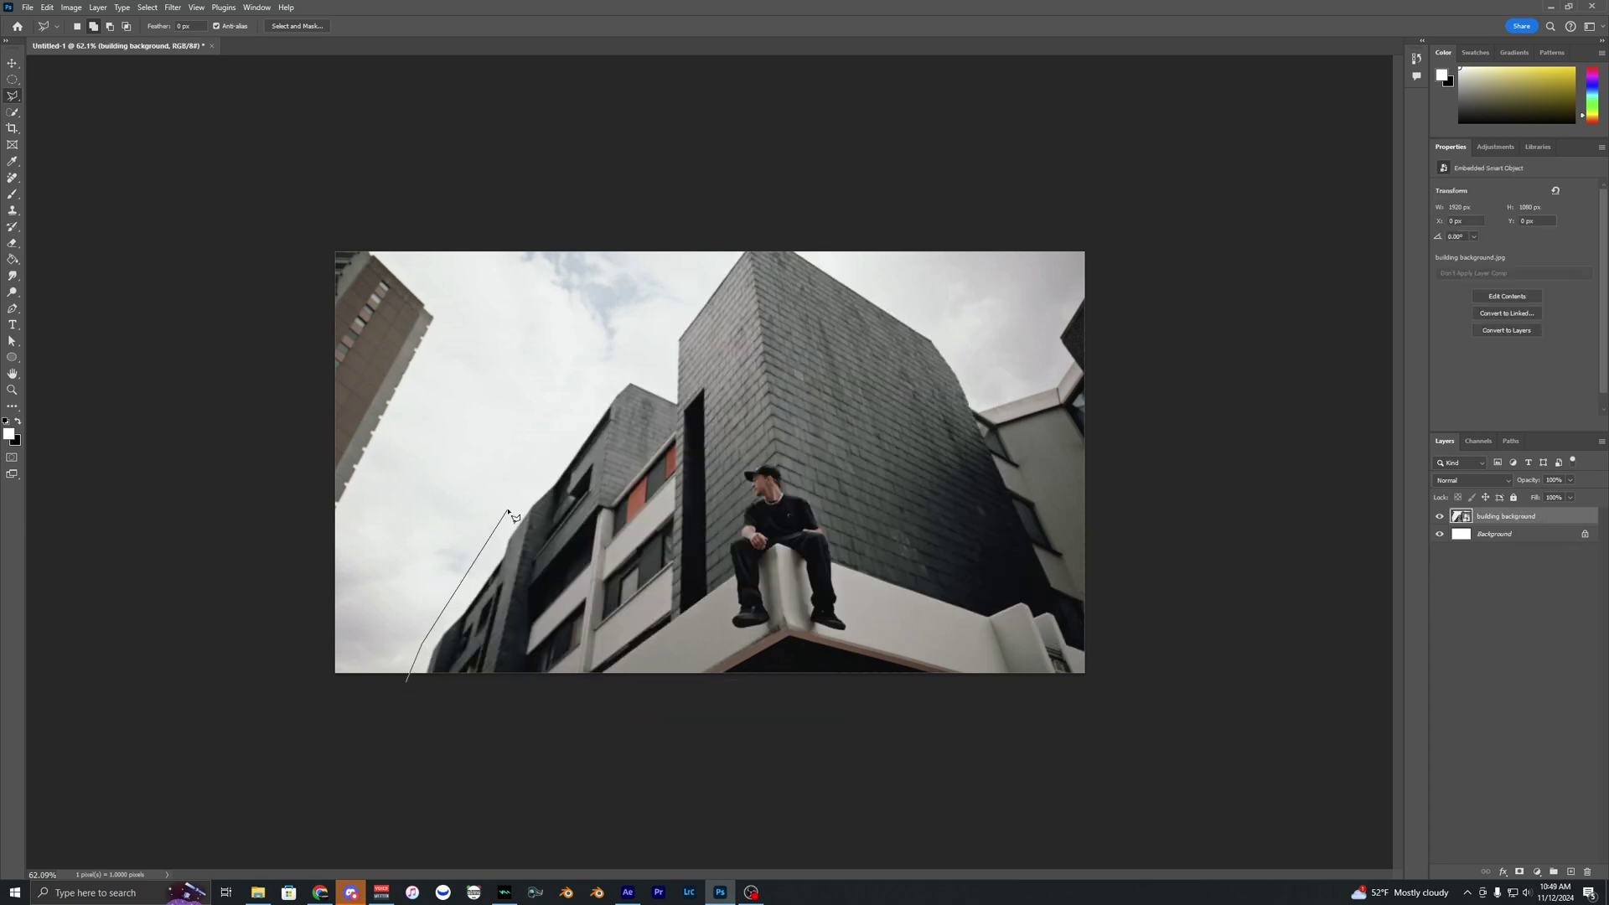
click(610, 385)
click(614, 496)
click(593, 694)
click(399, 706)
click(404, 691)
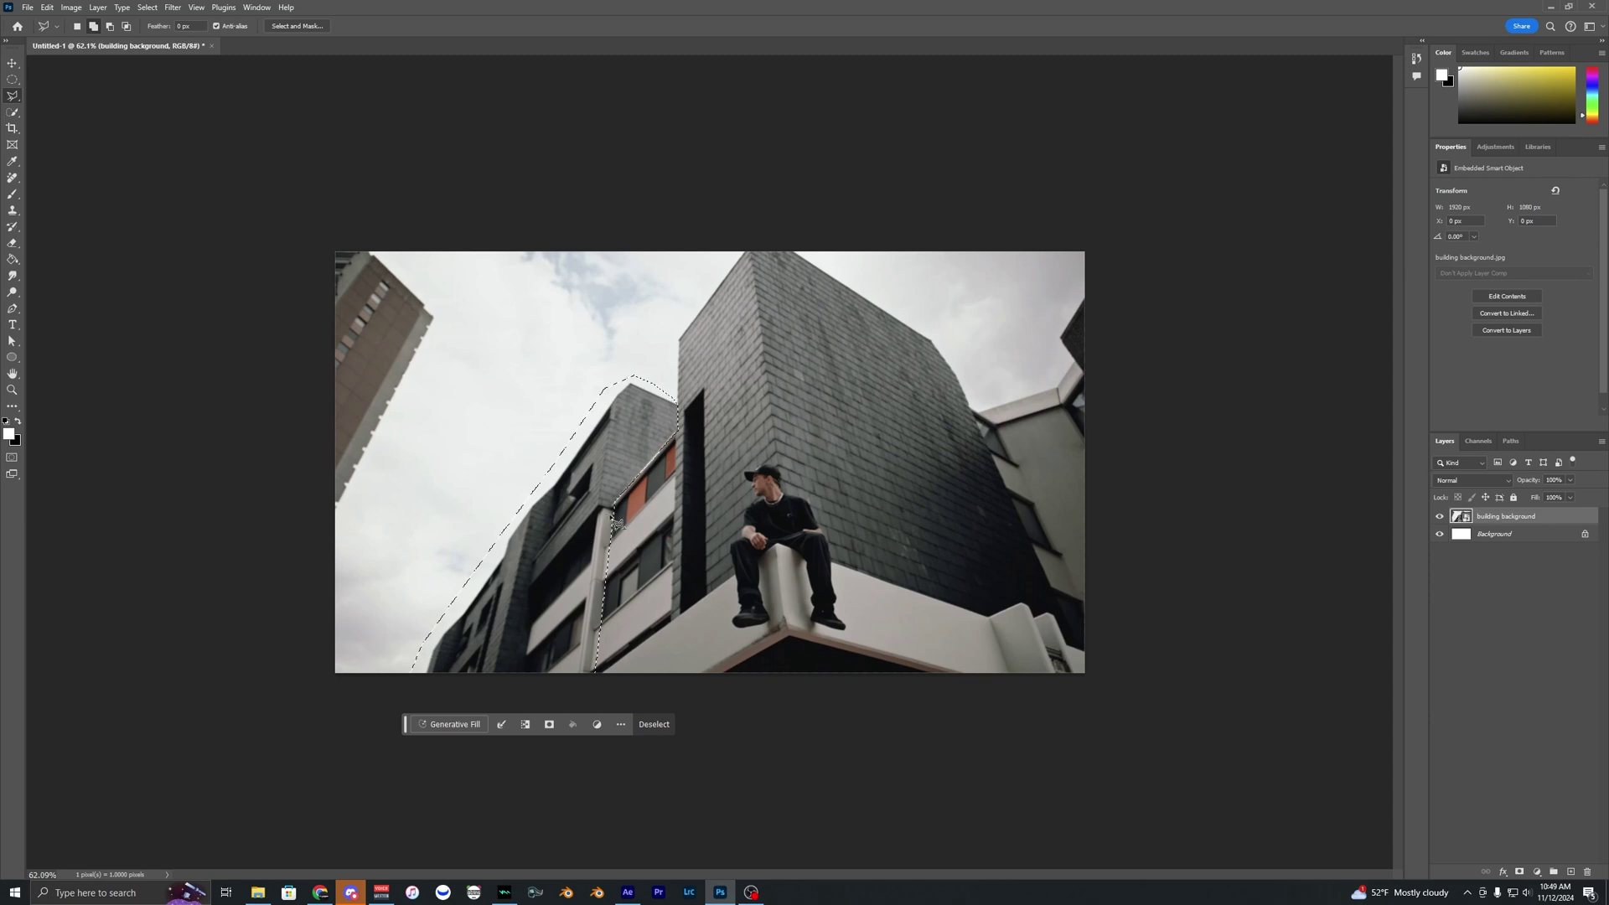
scroll(562, 539, down, 1)
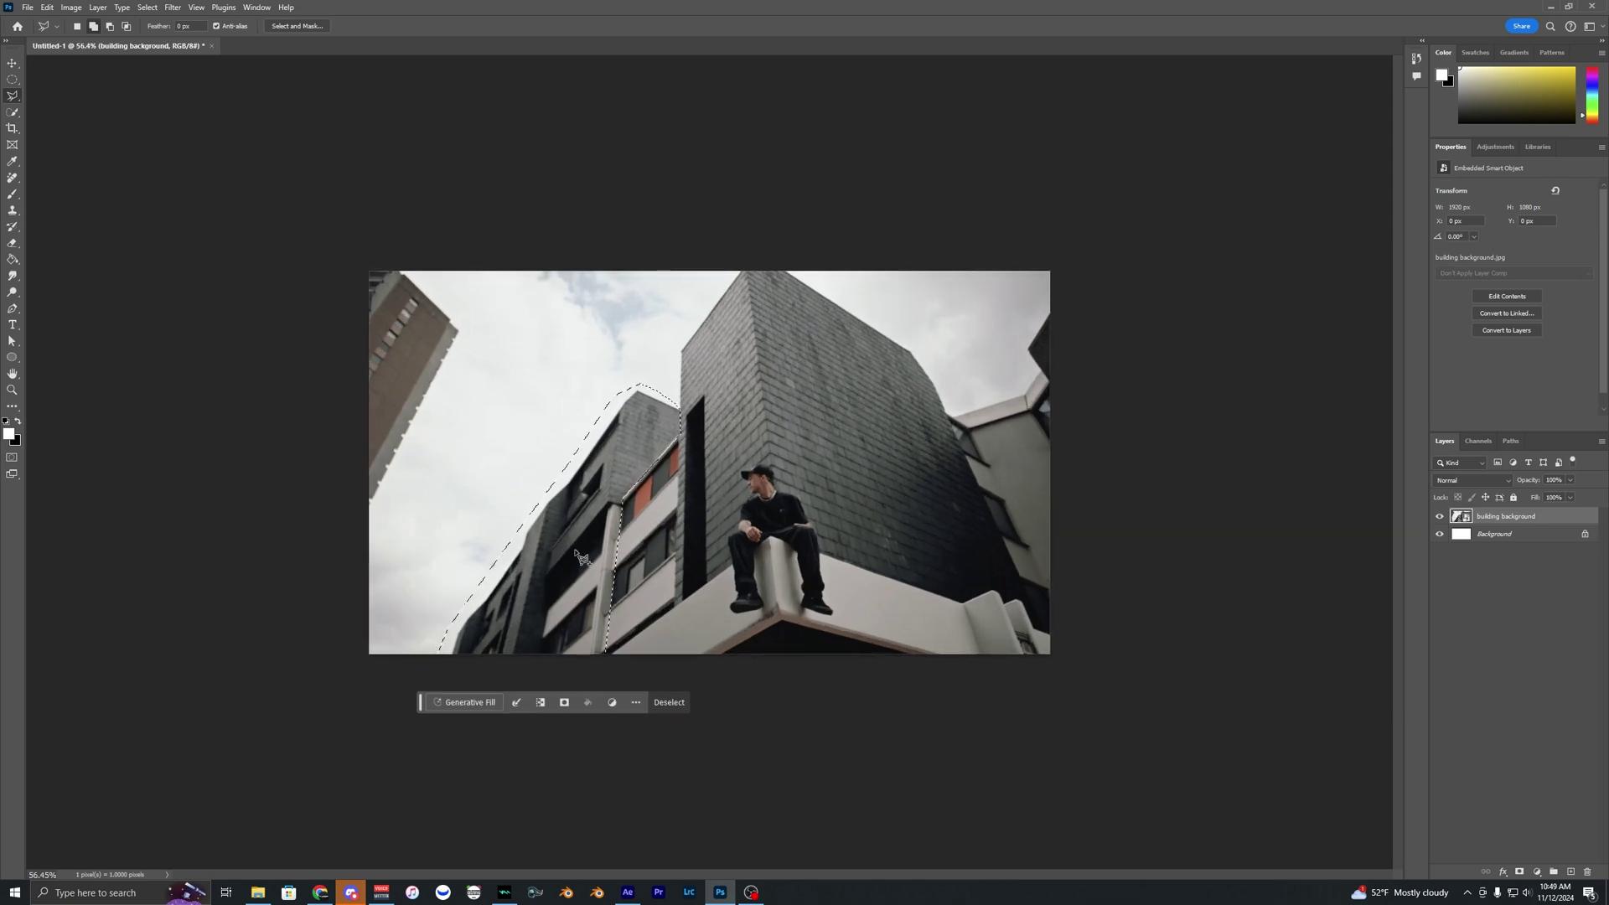
Step: Run Generative Fill on the selected building section without a prompt and compare the generated variations
click(463, 701)
click(681, 702)
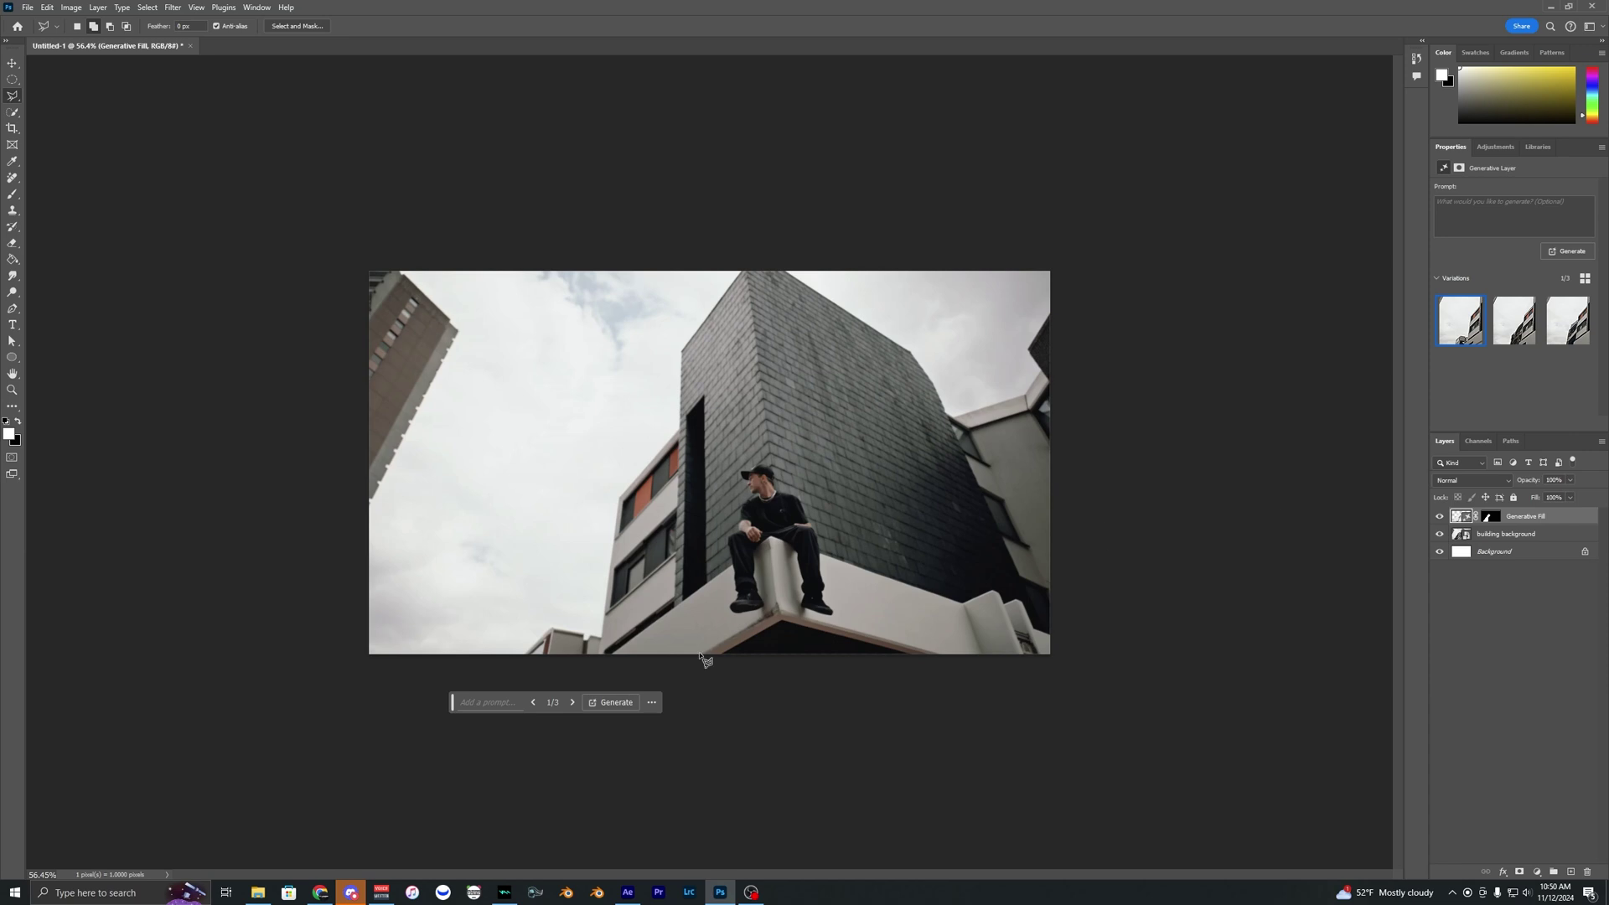
click(573, 702)
click(573, 702)
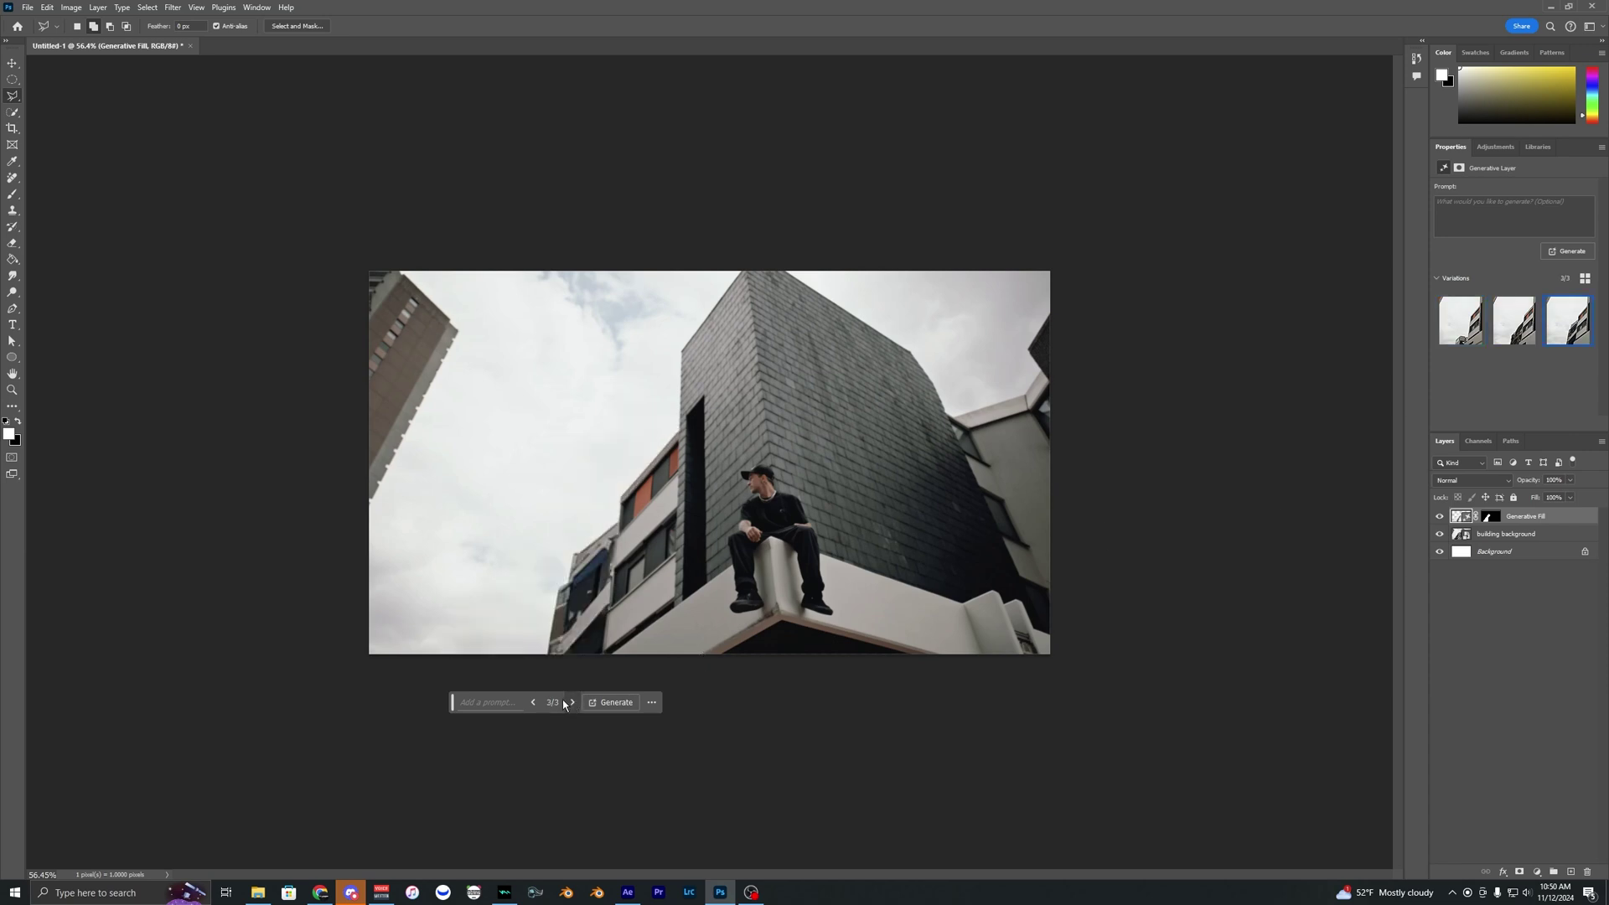
click(533, 702)
click(533, 702)
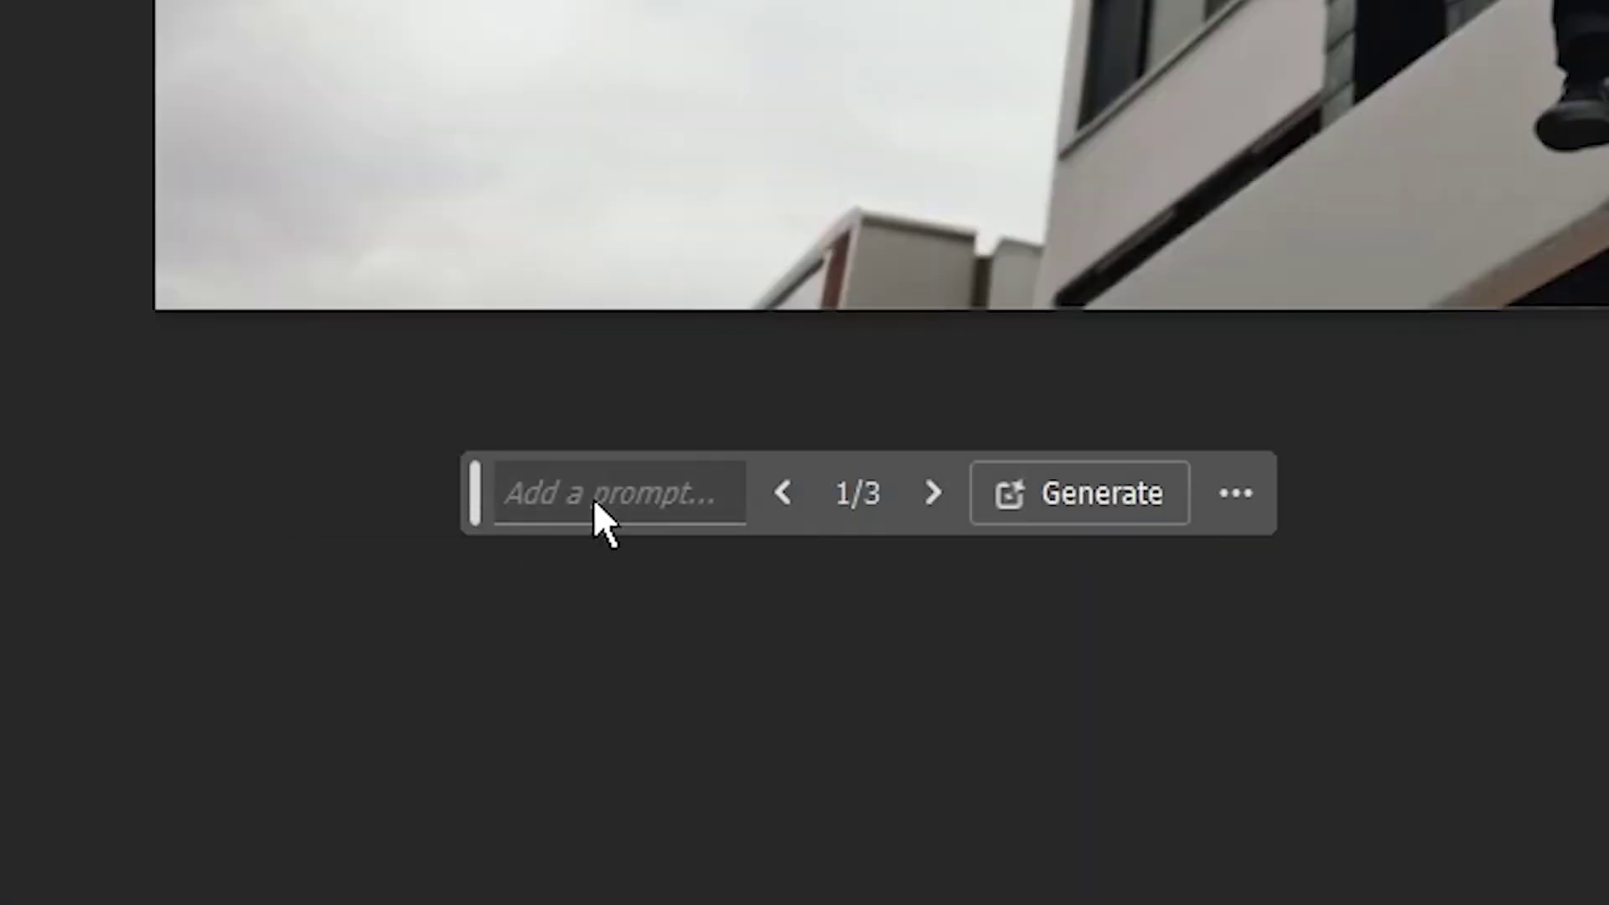
Step: Generate the fill again with the prompt "remove" and use the third variation
click(593, 499)
text(remove)
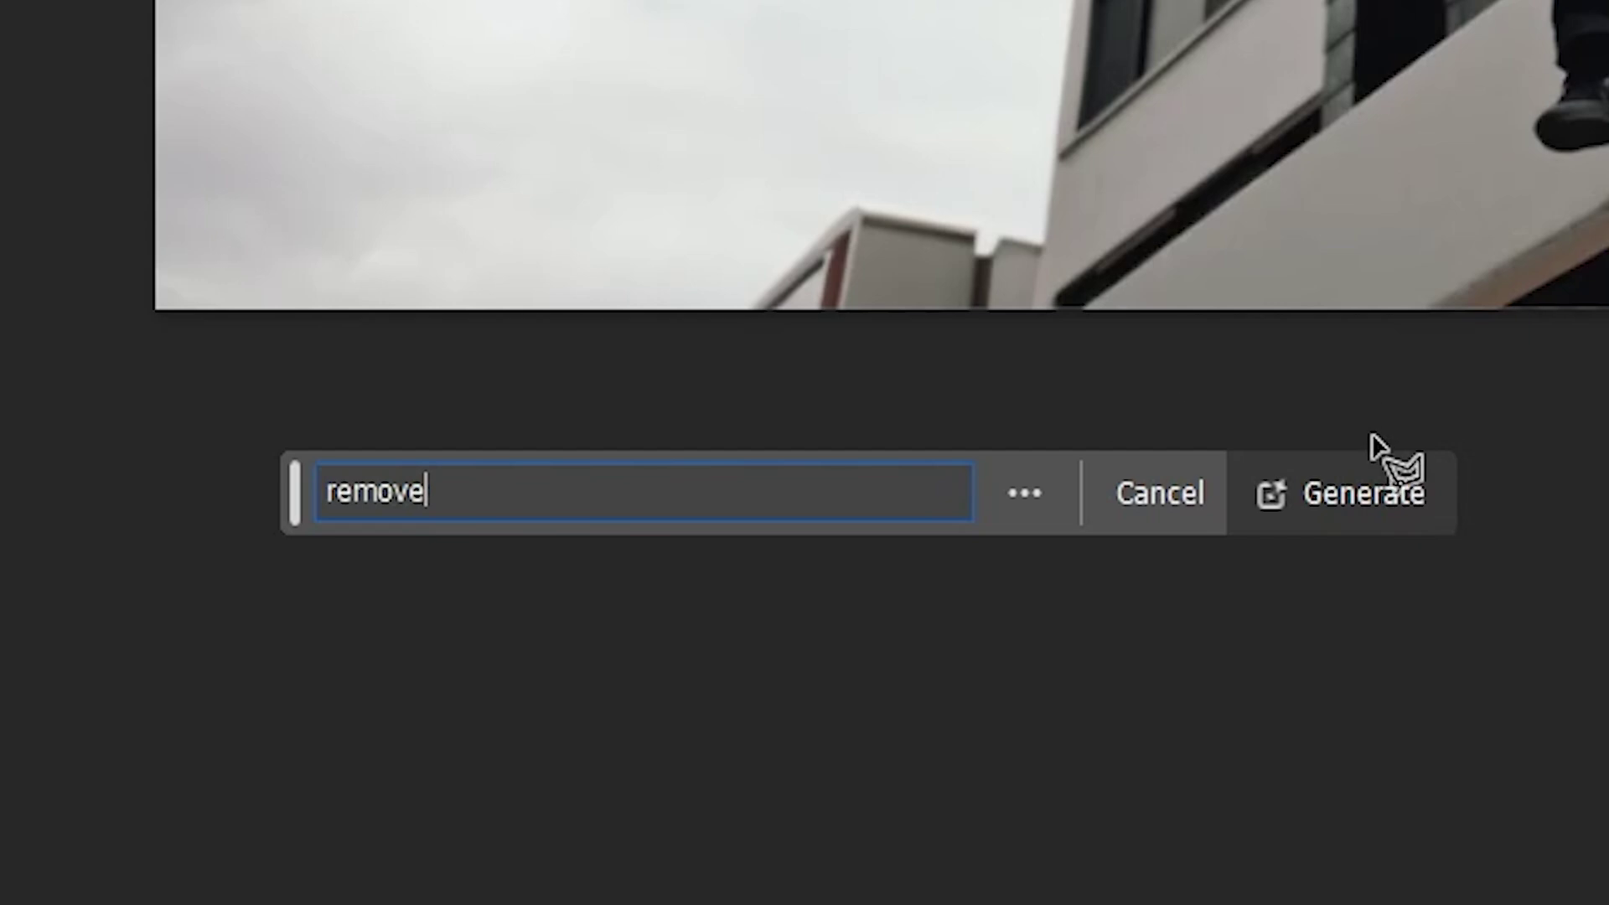
click(1362, 478)
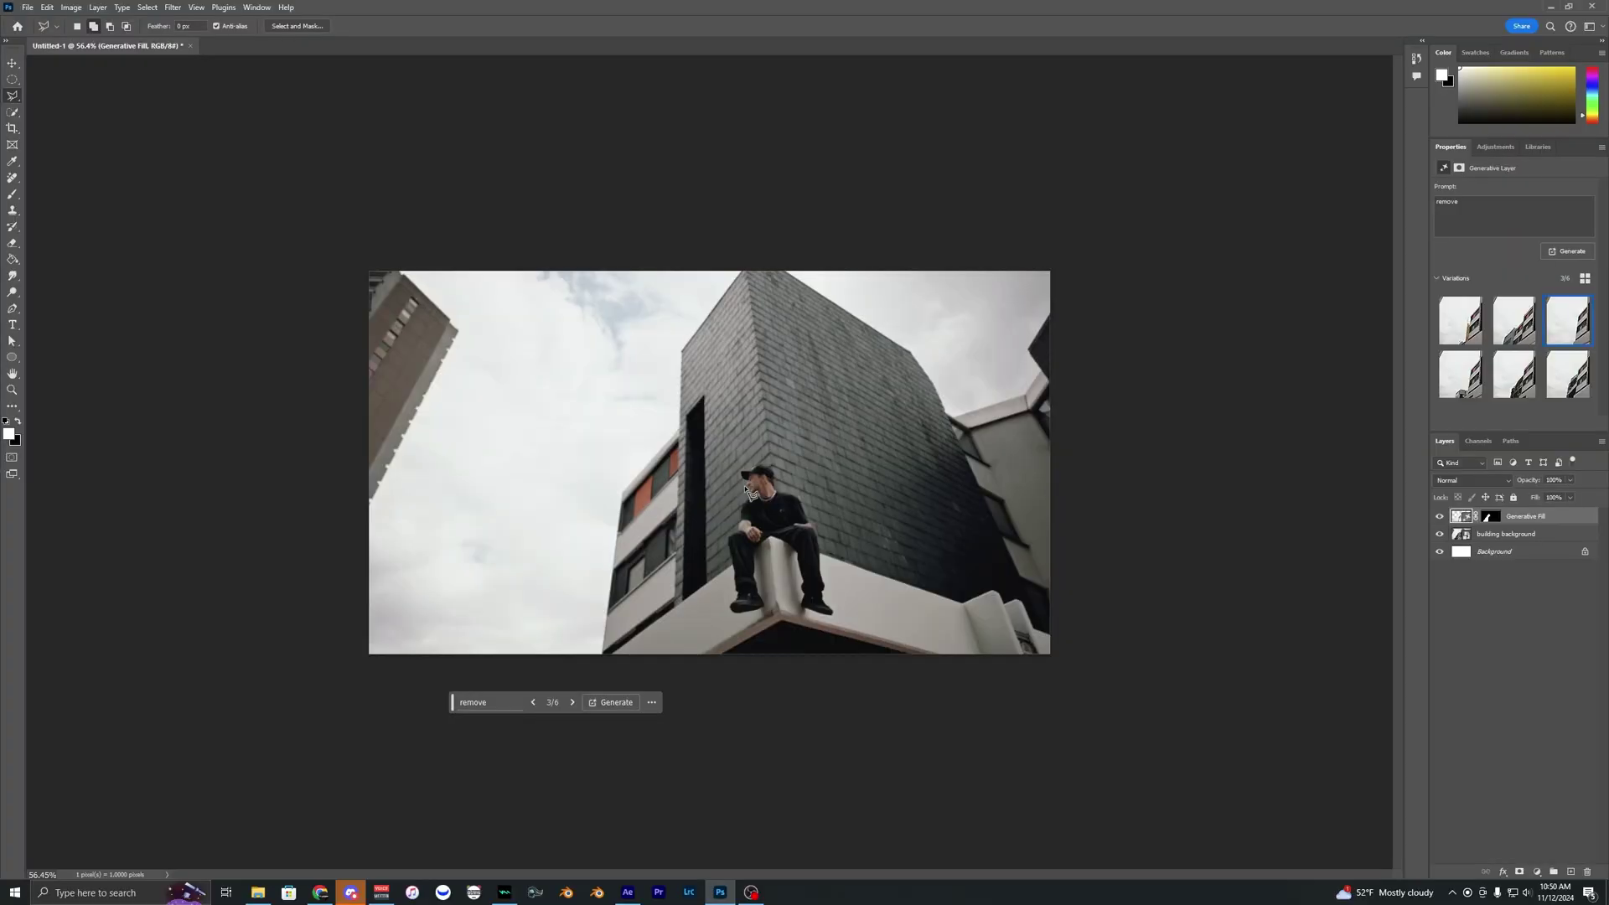
Step: Outline the remaining light section with the windows beside the tower and replace it with sky using Generative Fill
scroll(600, 614, down, 1)
scroll(584, 612, up, 3)
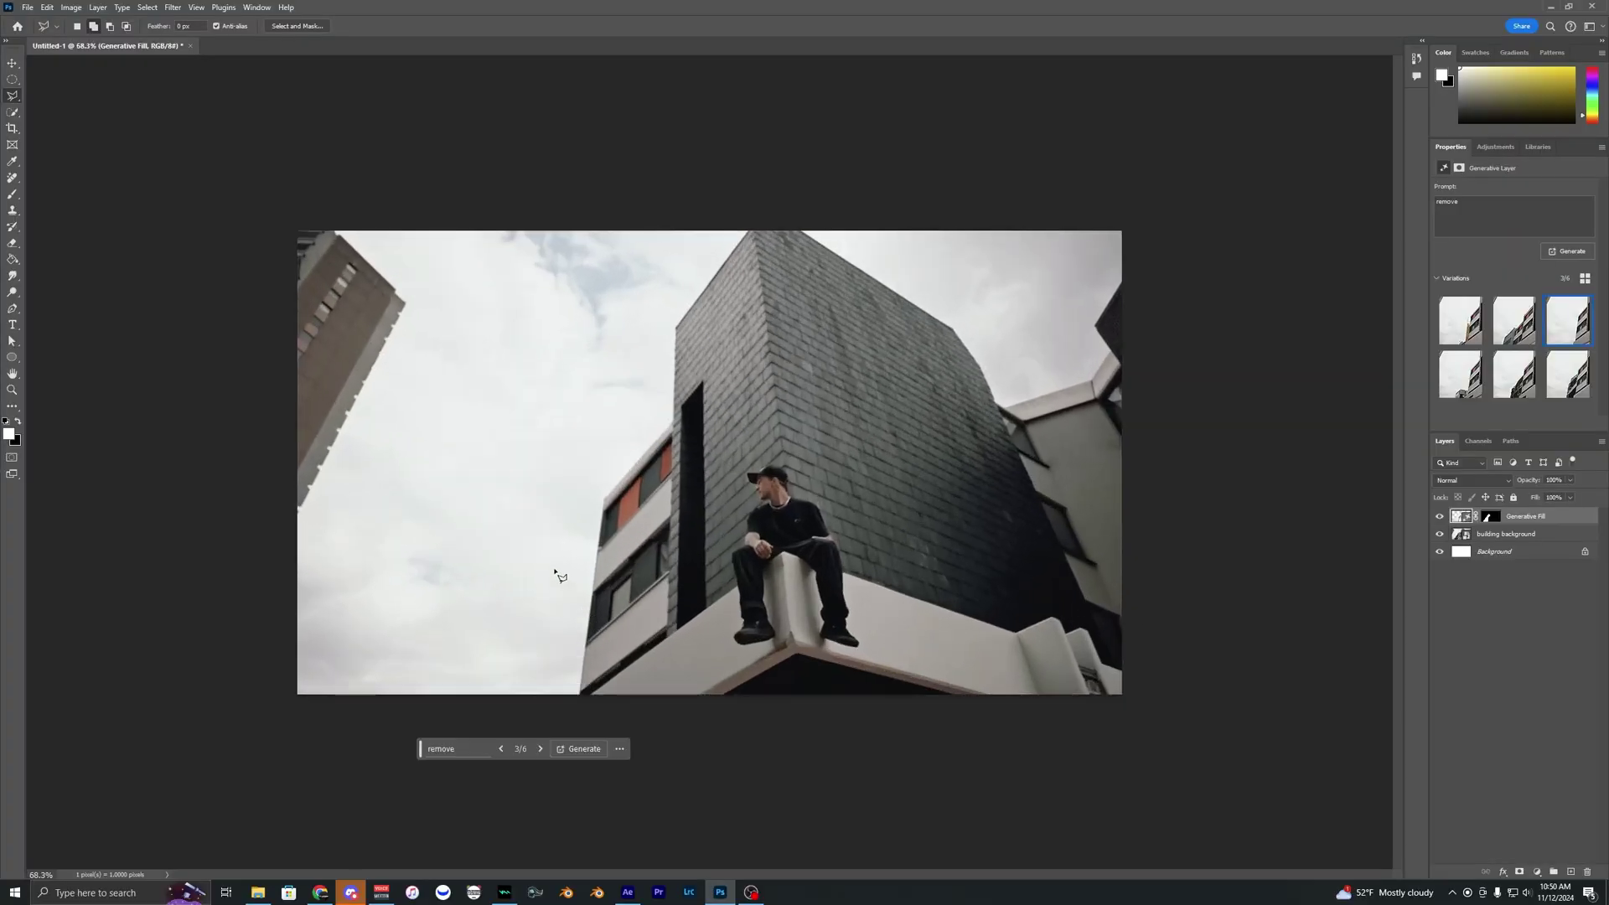
click(550, 711)
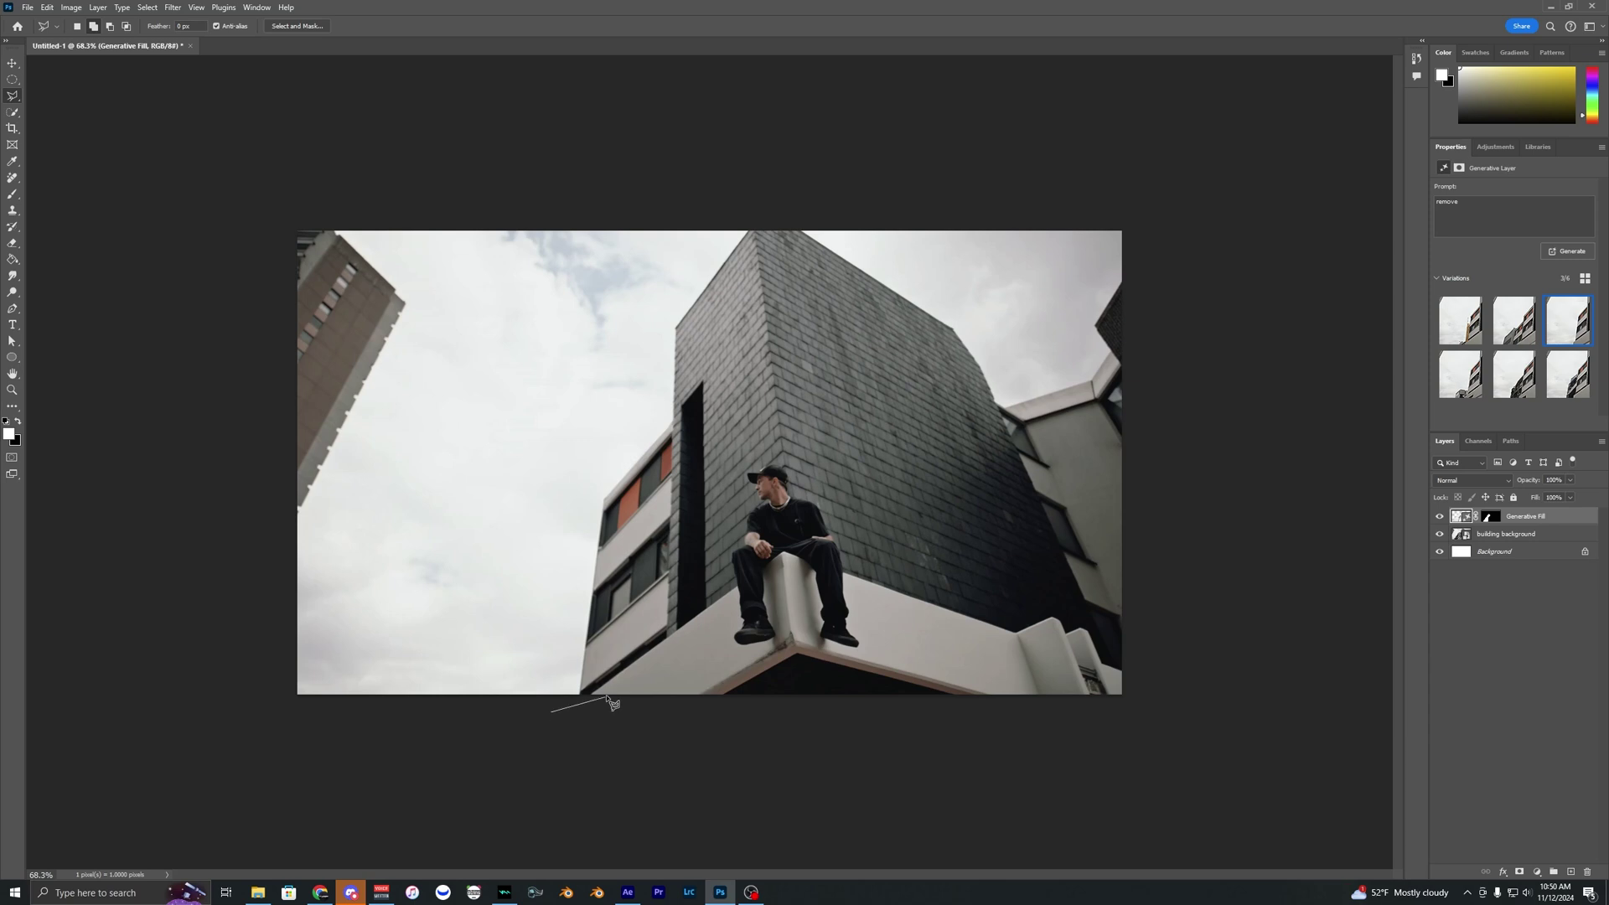
click(668, 639)
click(674, 416)
click(578, 457)
click(551, 711)
click(746, 730)
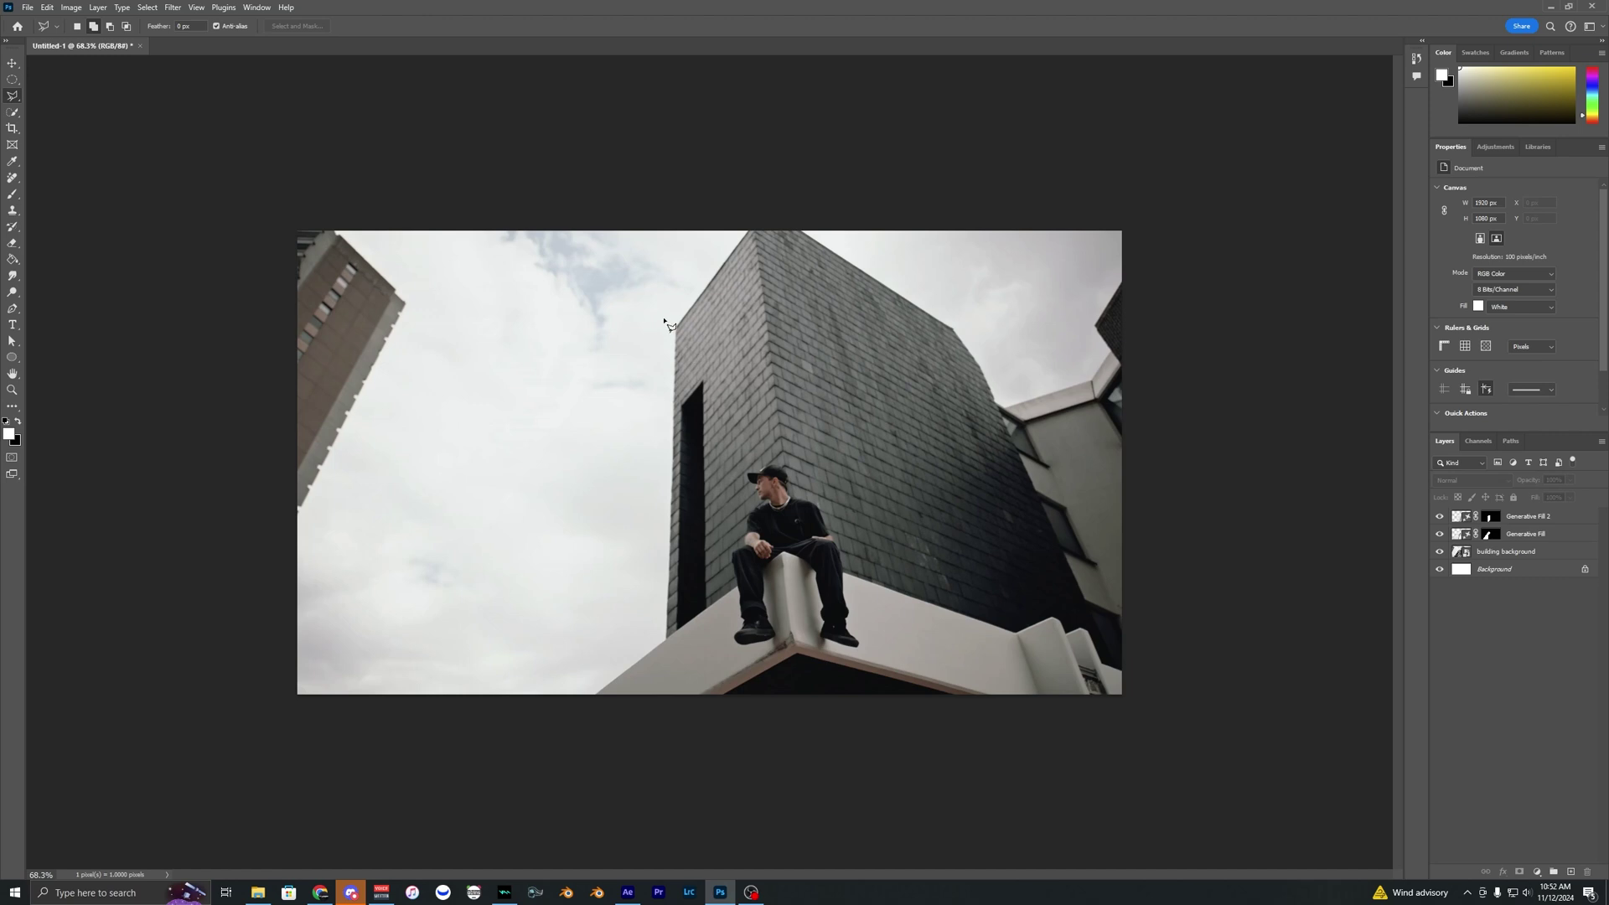
Step: Outline the main slate tower with the seated man, run Generative Fill without a prompt, and choose the third variation
click(667, 322)
click(727, 605)
click(863, 589)
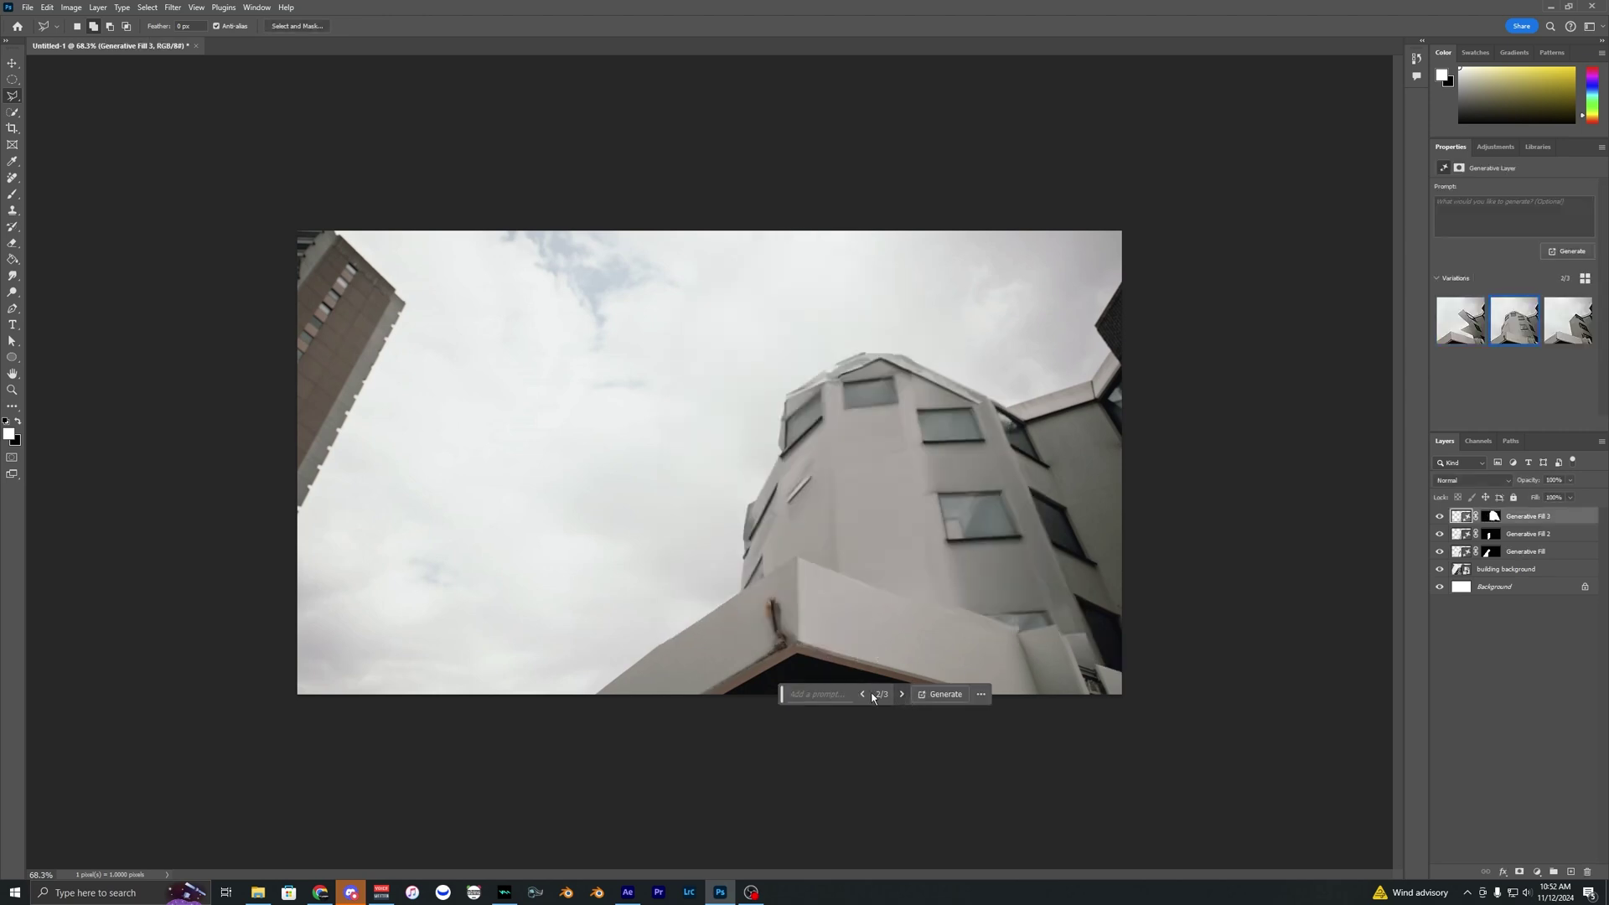
click(901, 694)
click(901, 695)
click(901, 695)
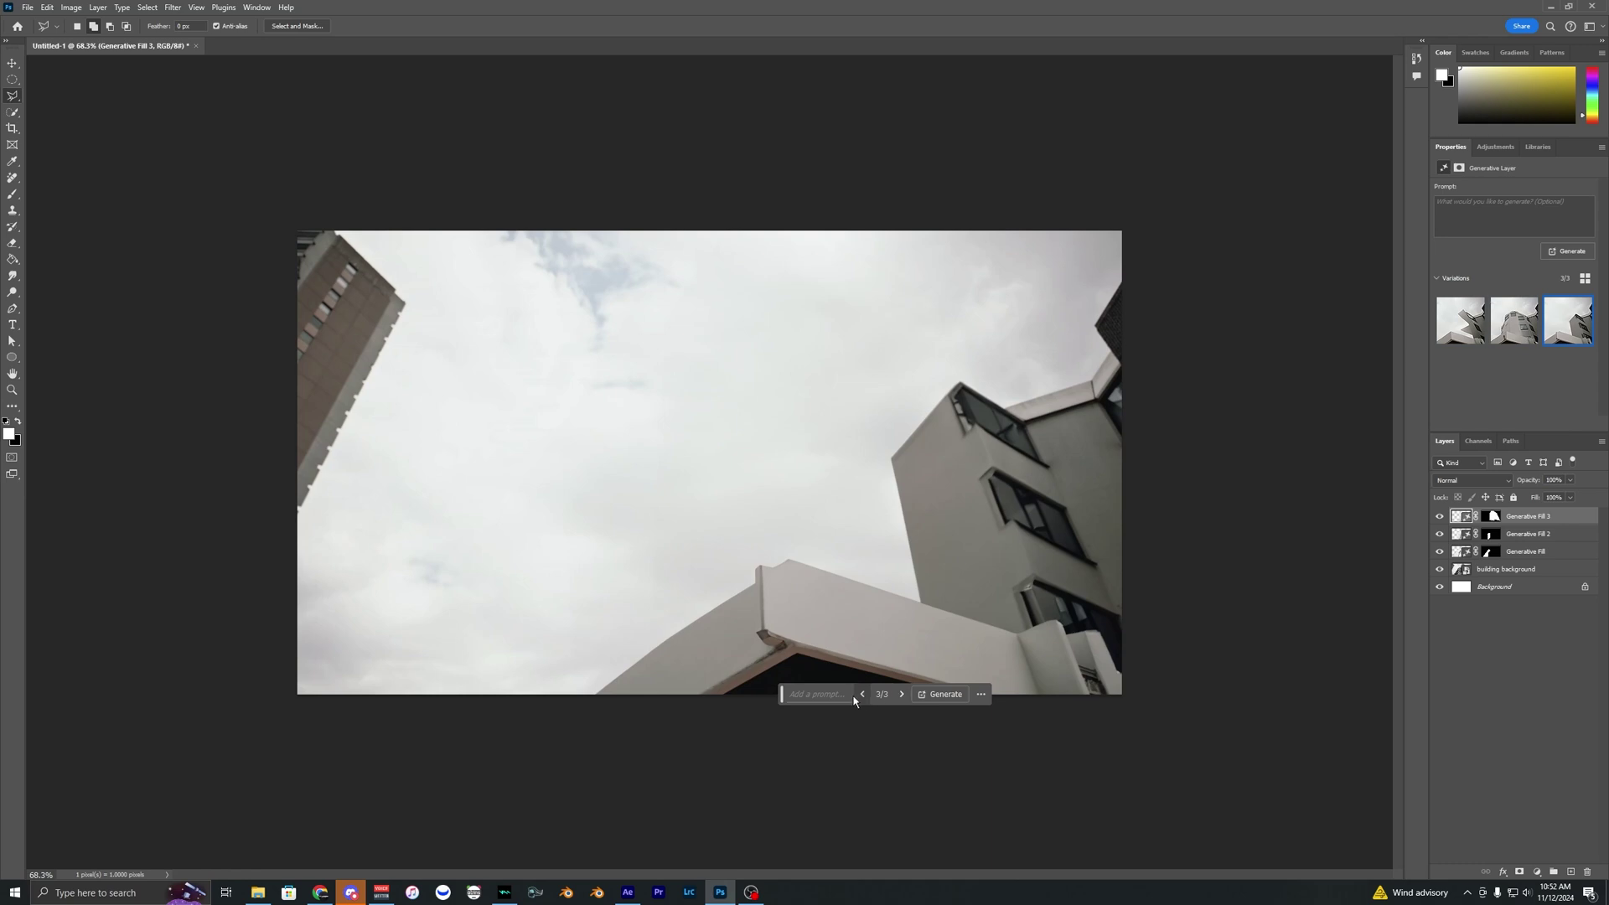
Step: Delete the tower's fill layer, then outline only the seated man and remove him using Generative Fill without a prompt
key(Delete)
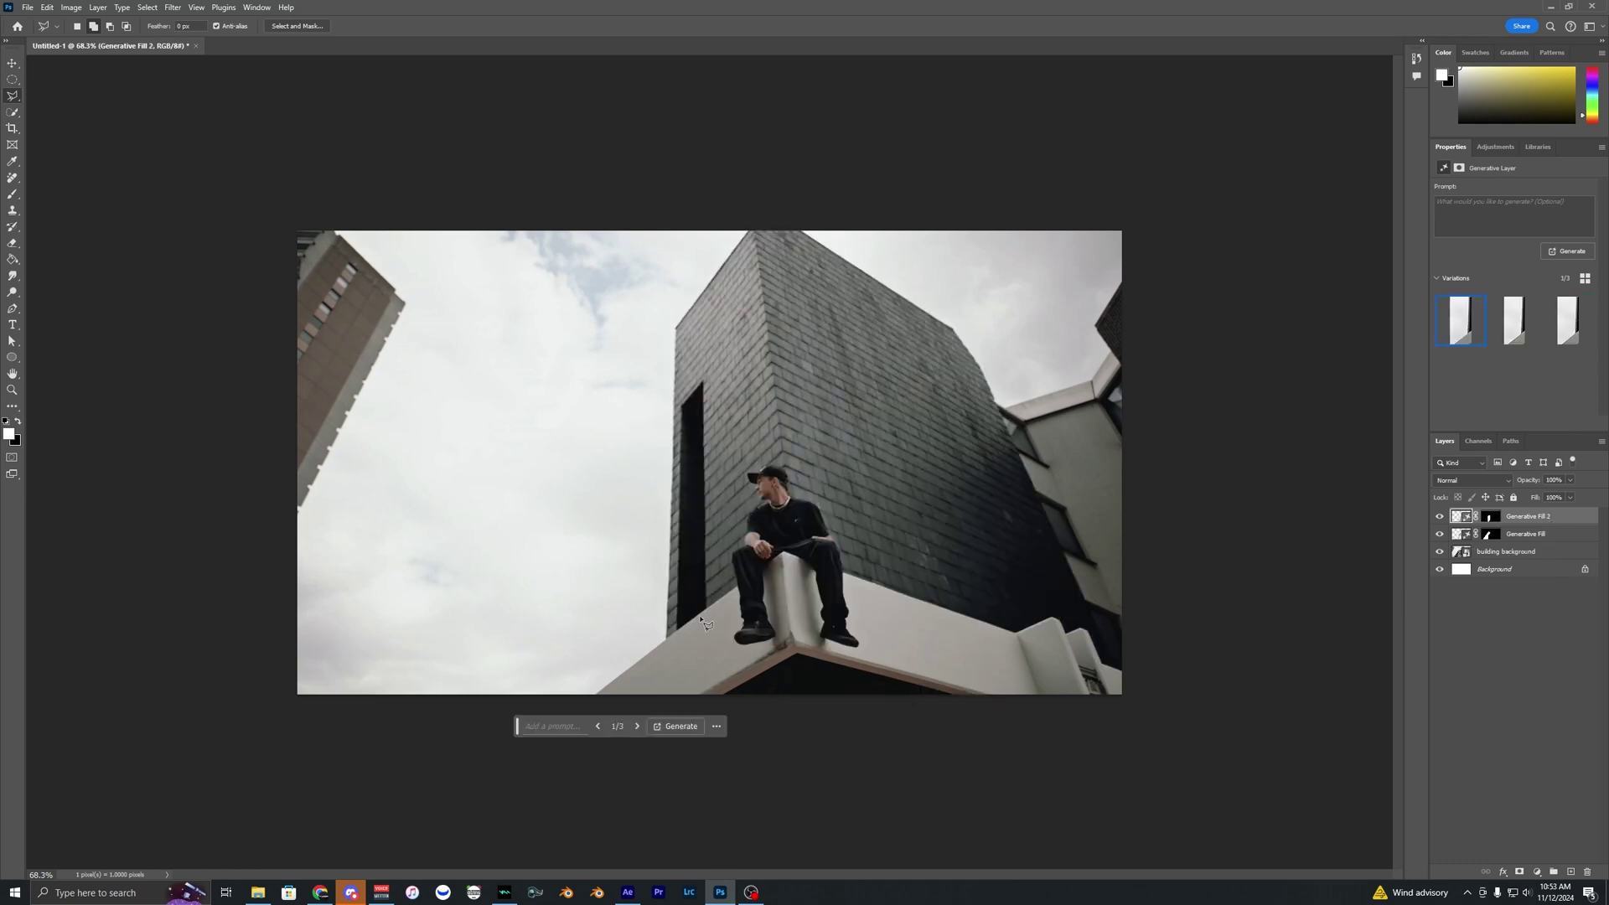
click(722, 584)
click(785, 647)
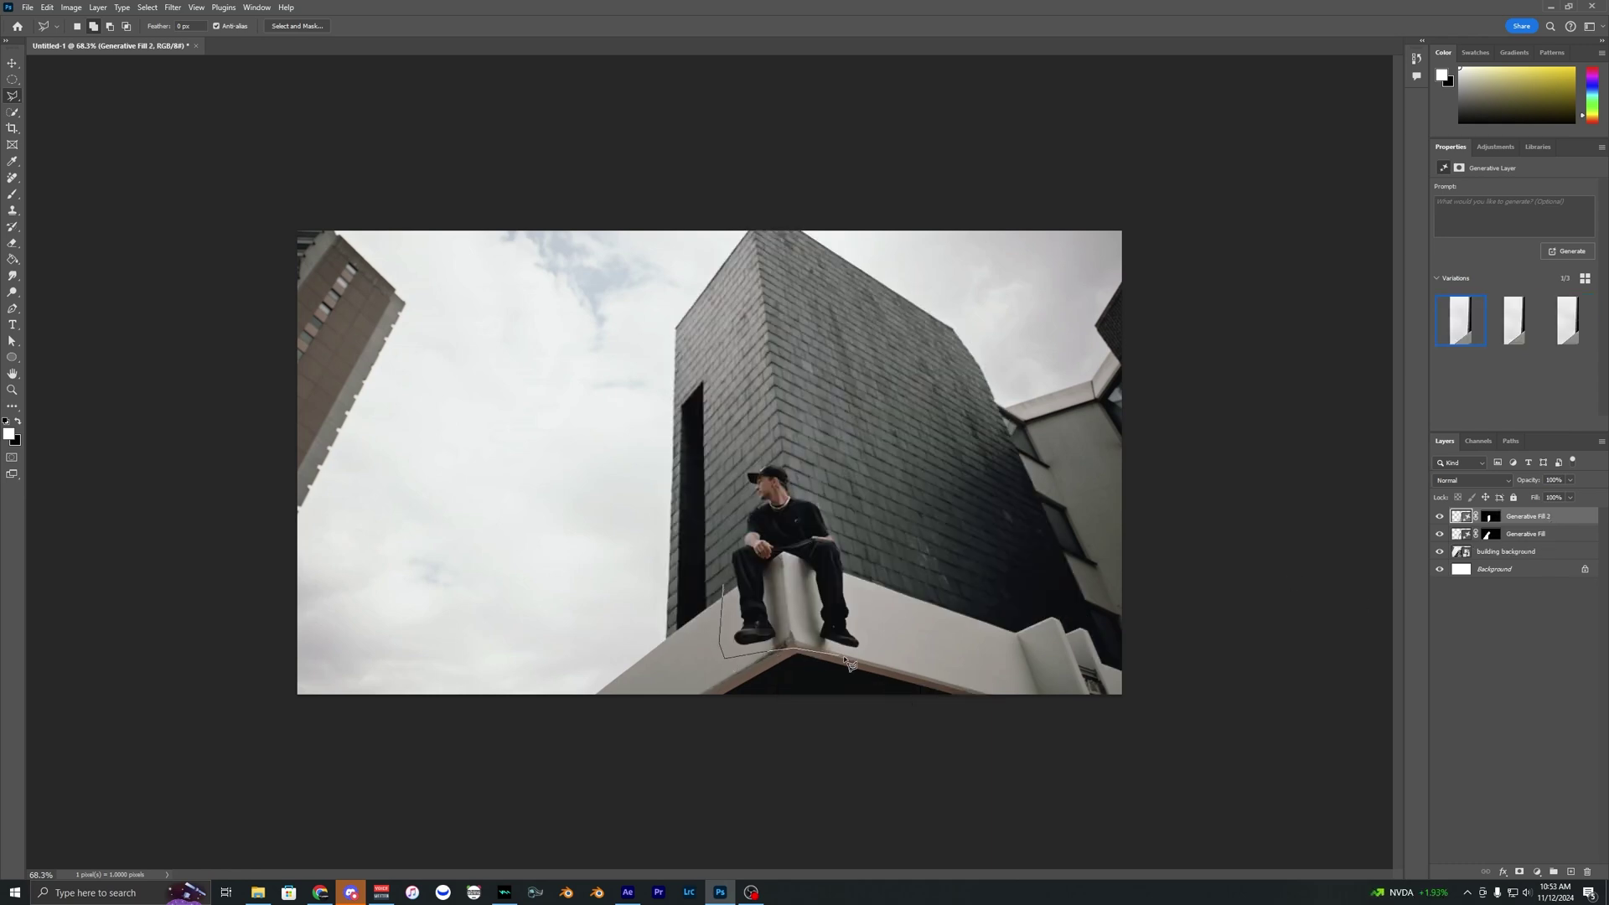
click(868, 589)
double_click(770, 455)
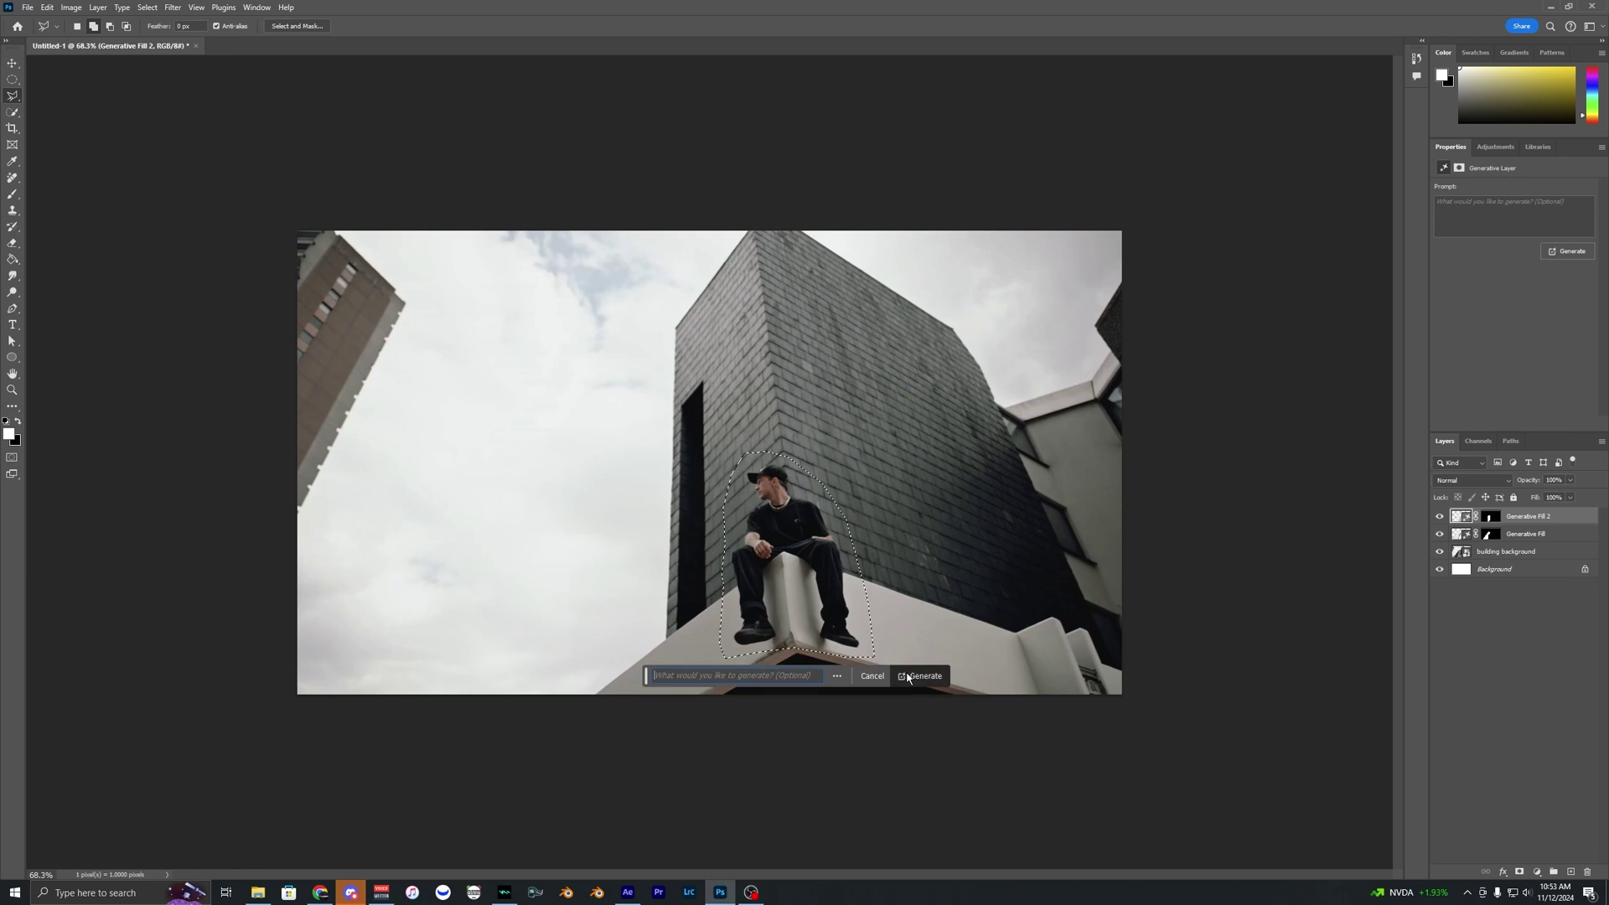
click(926, 676)
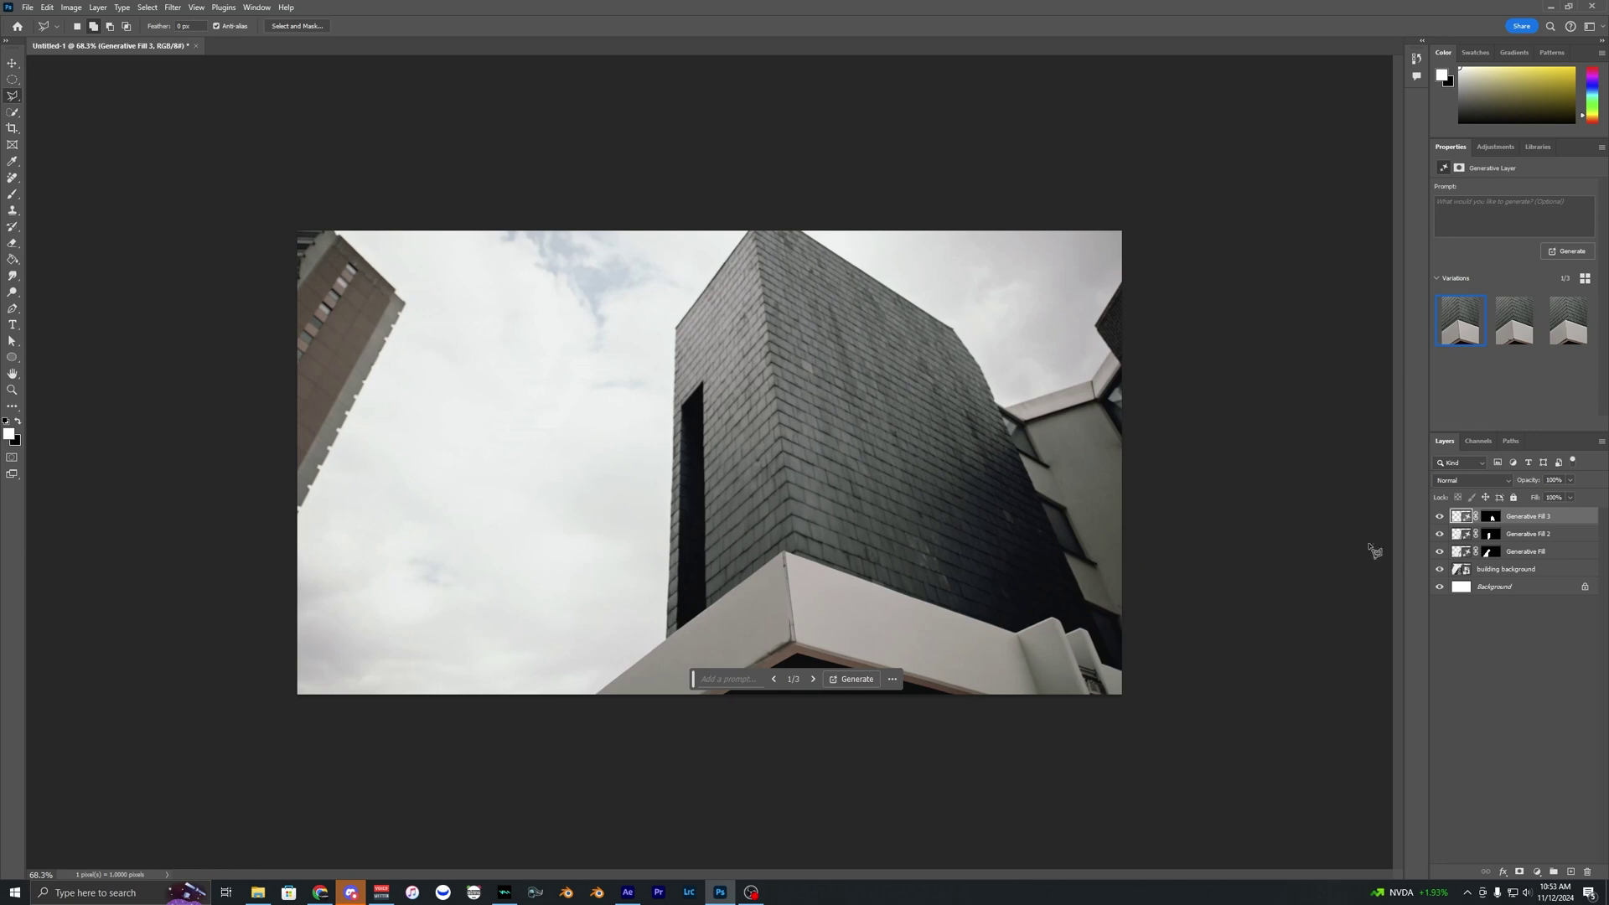
click(1437, 517)
Step: Outline the now empty slate tower, replace it using Generative Fill without a prompt, compare the variations, and keep the first one
click(656, 312)
click(657, 646)
click(786, 555)
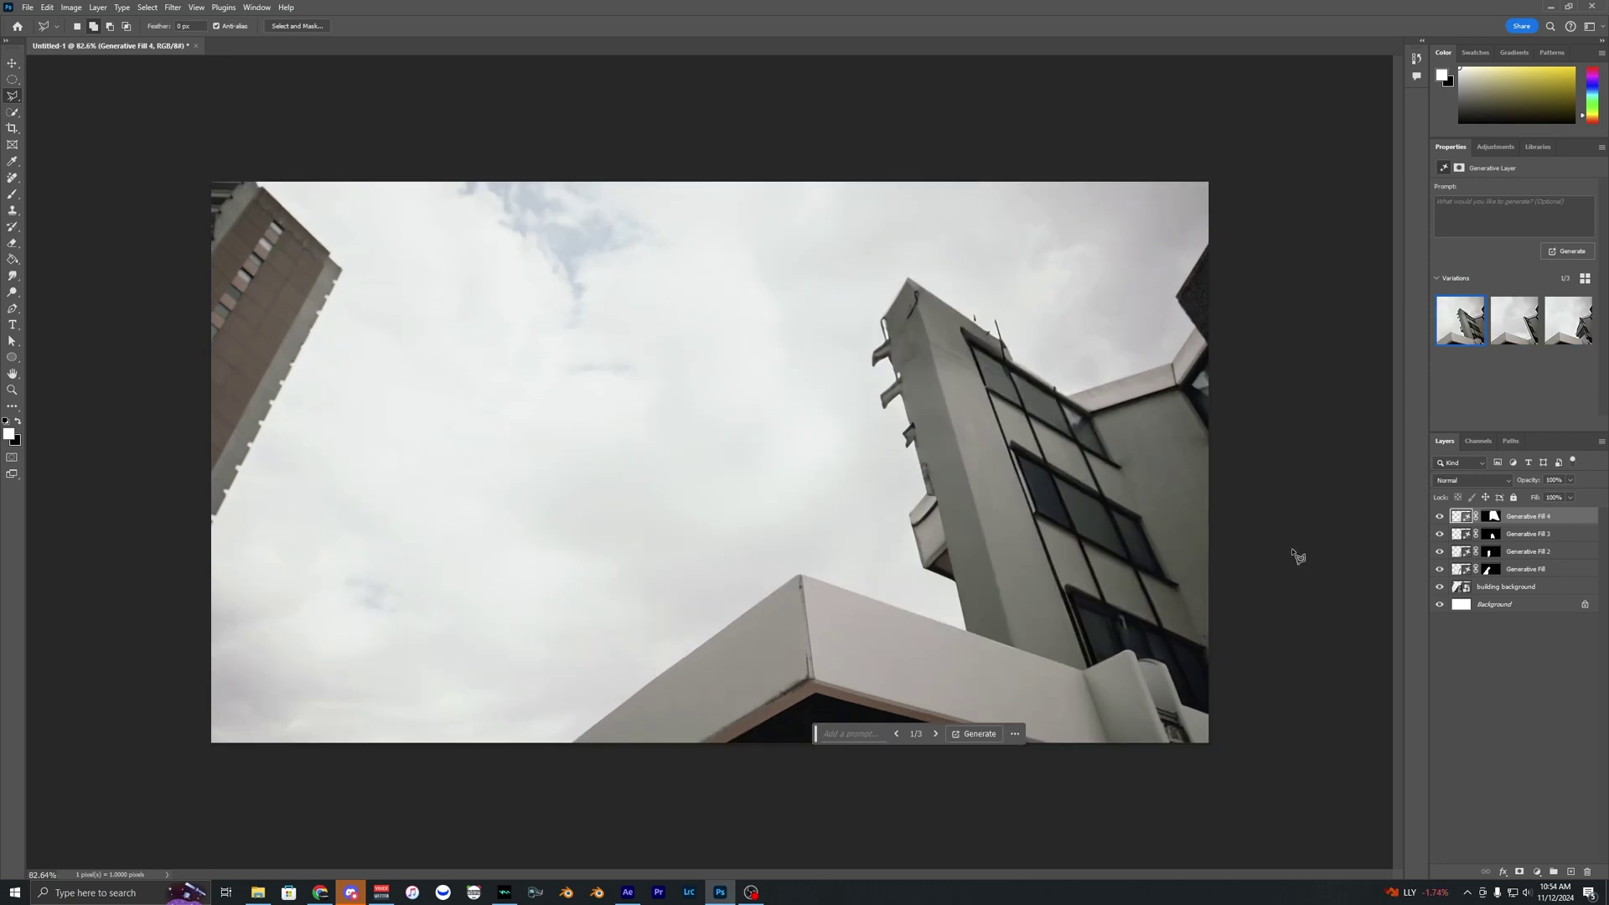
click(936, 734)
click(936, 734)
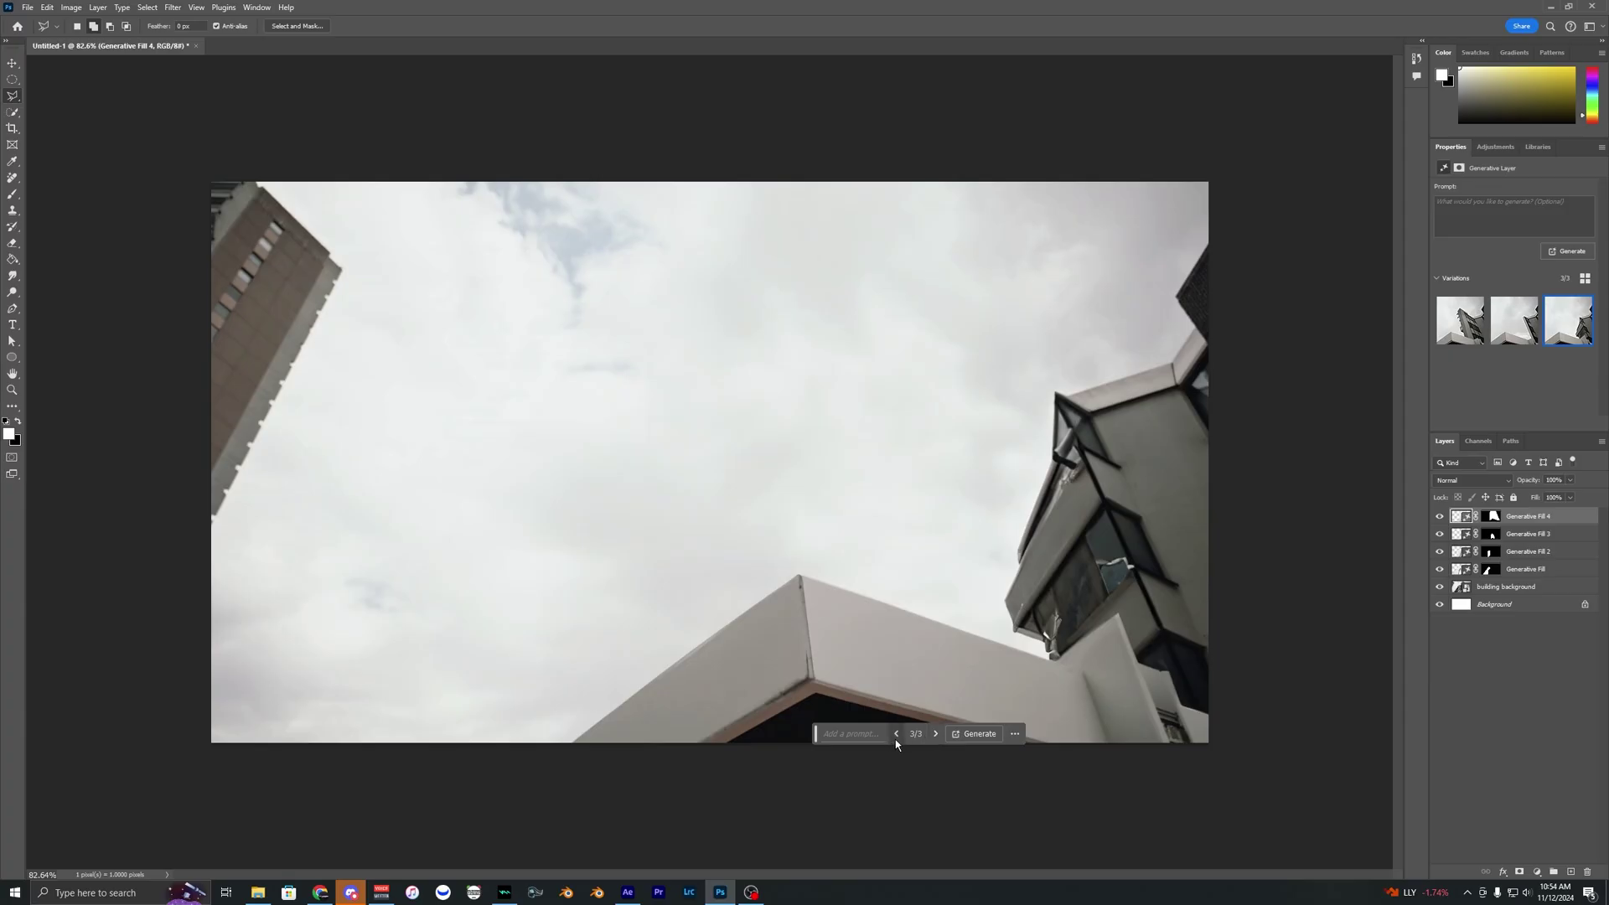
click(895, 738)
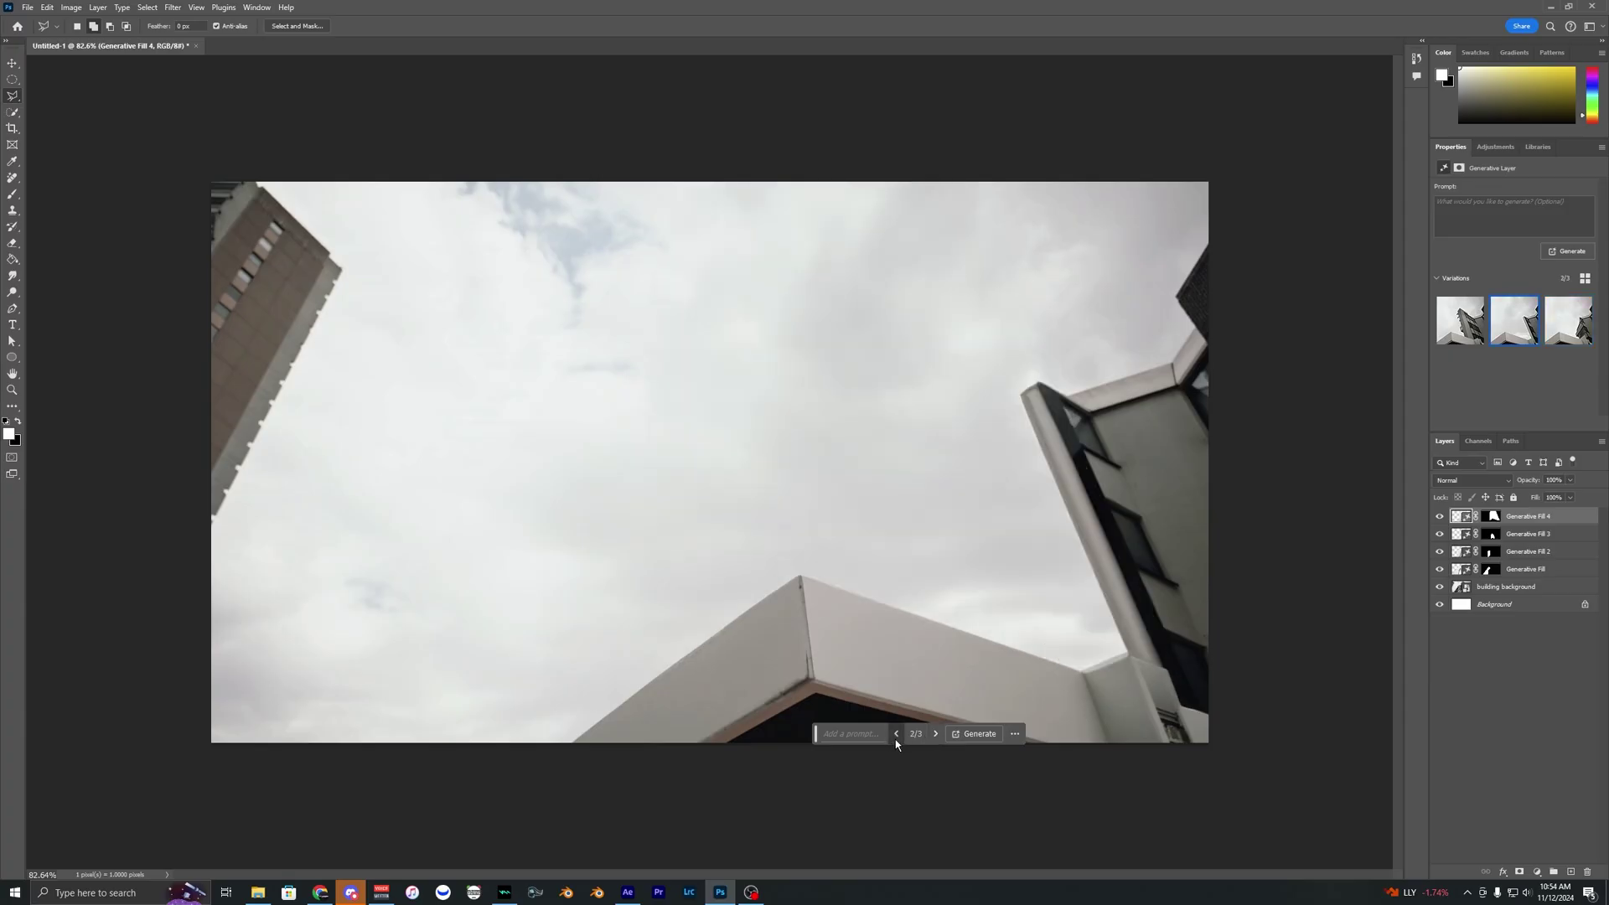
click(895, 738)
scroll(928, 612, down, 2)
scroll(928, 615, up, 3)
scroll(934, 658, down, 3)
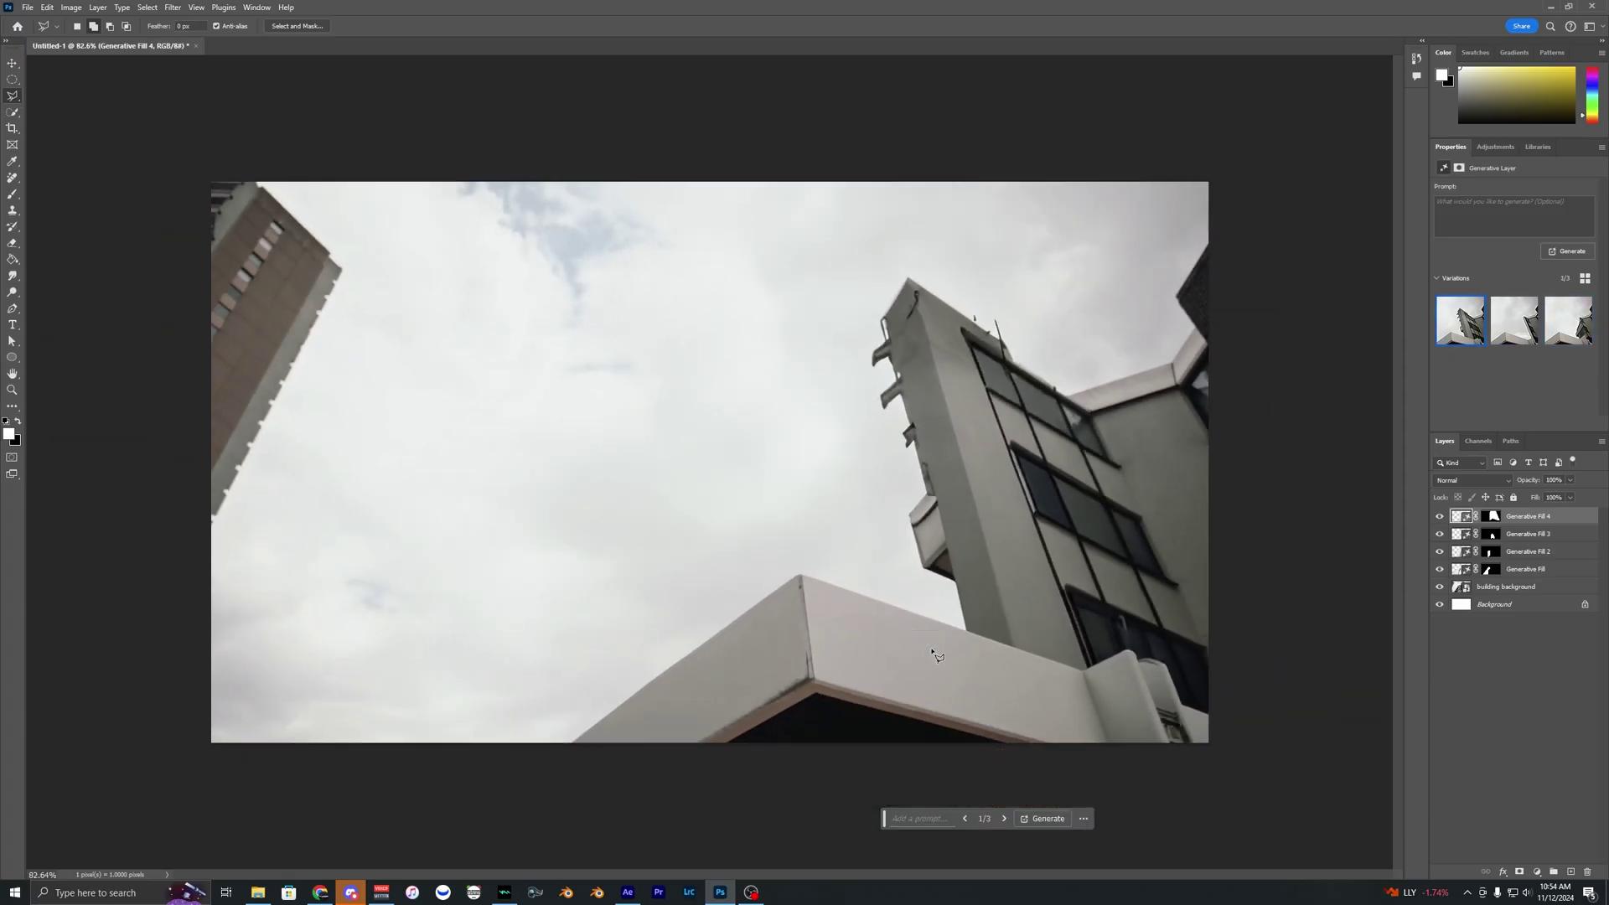
scroll(930, 647, up, 1)
scroll(928, 642, down, 1)
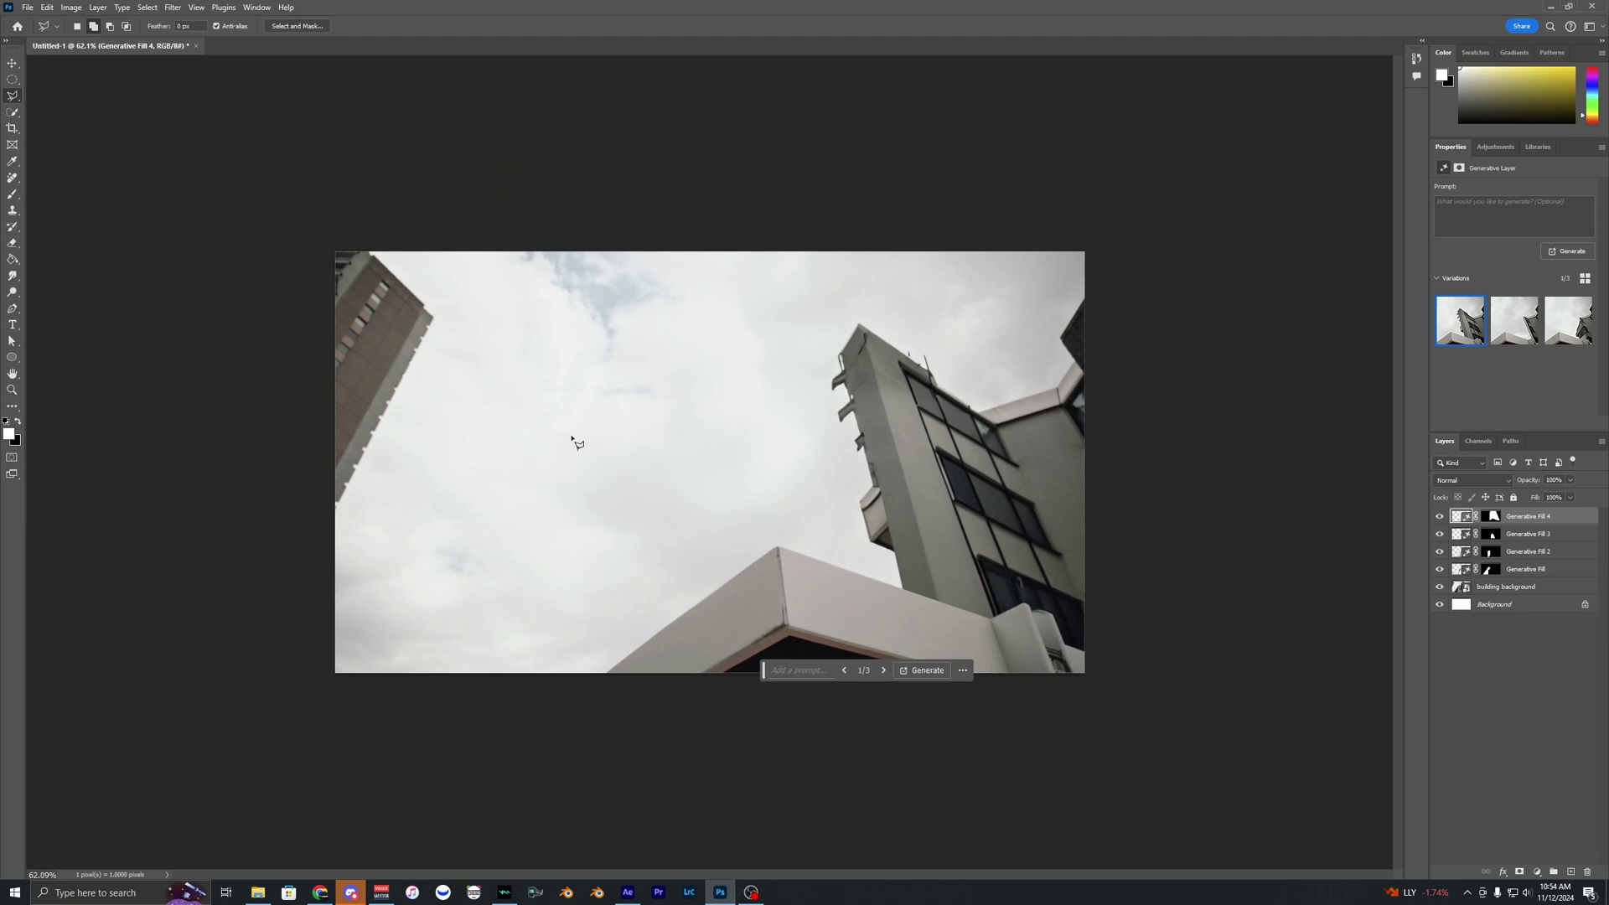
Step: Deselect the layers and start exporting the cleaned-up background image with Export As
click(11, 64)
click(138, 103)
scroll(207, 159, up, 1)
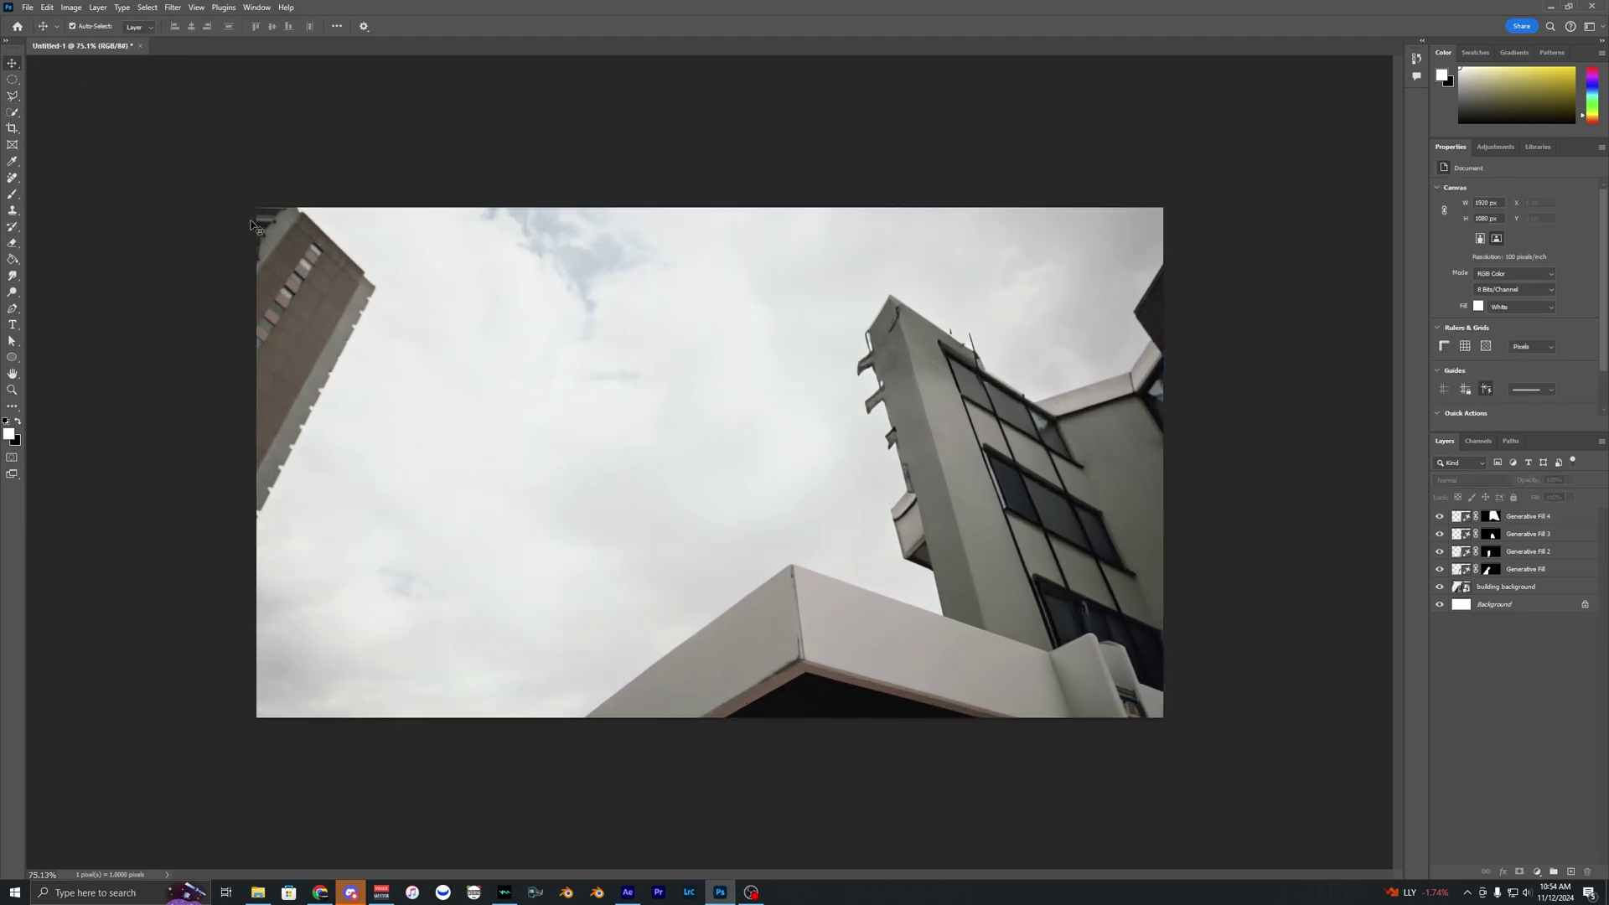
click(28, 8)
click(361, 131)
click(26, 10)
mouse_move(59, 230)
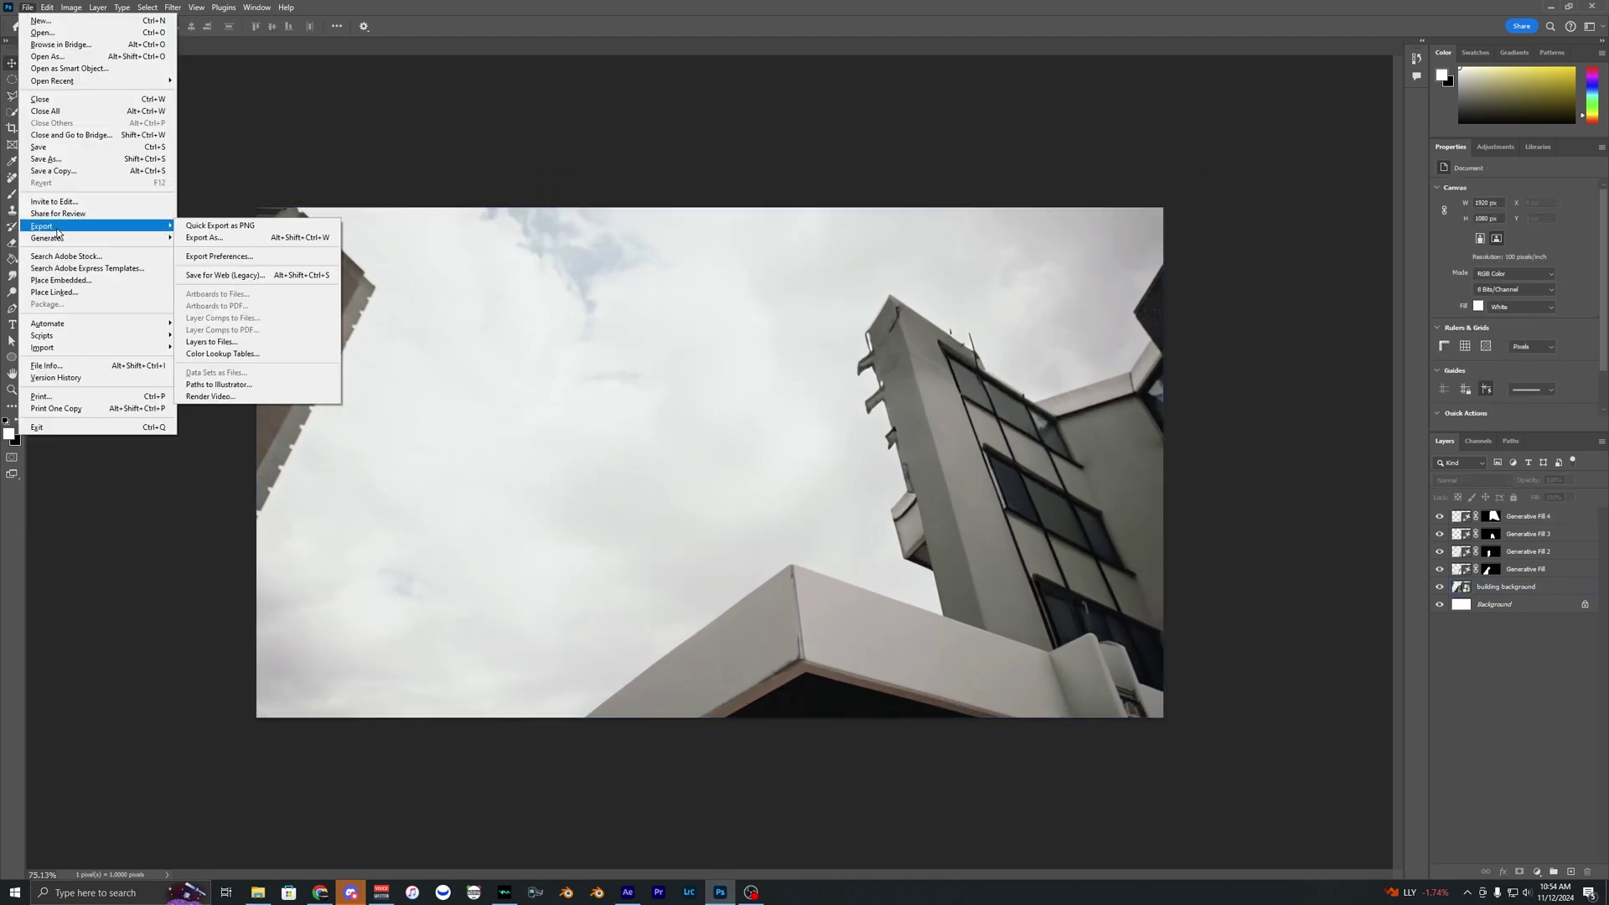
click(235, 246)
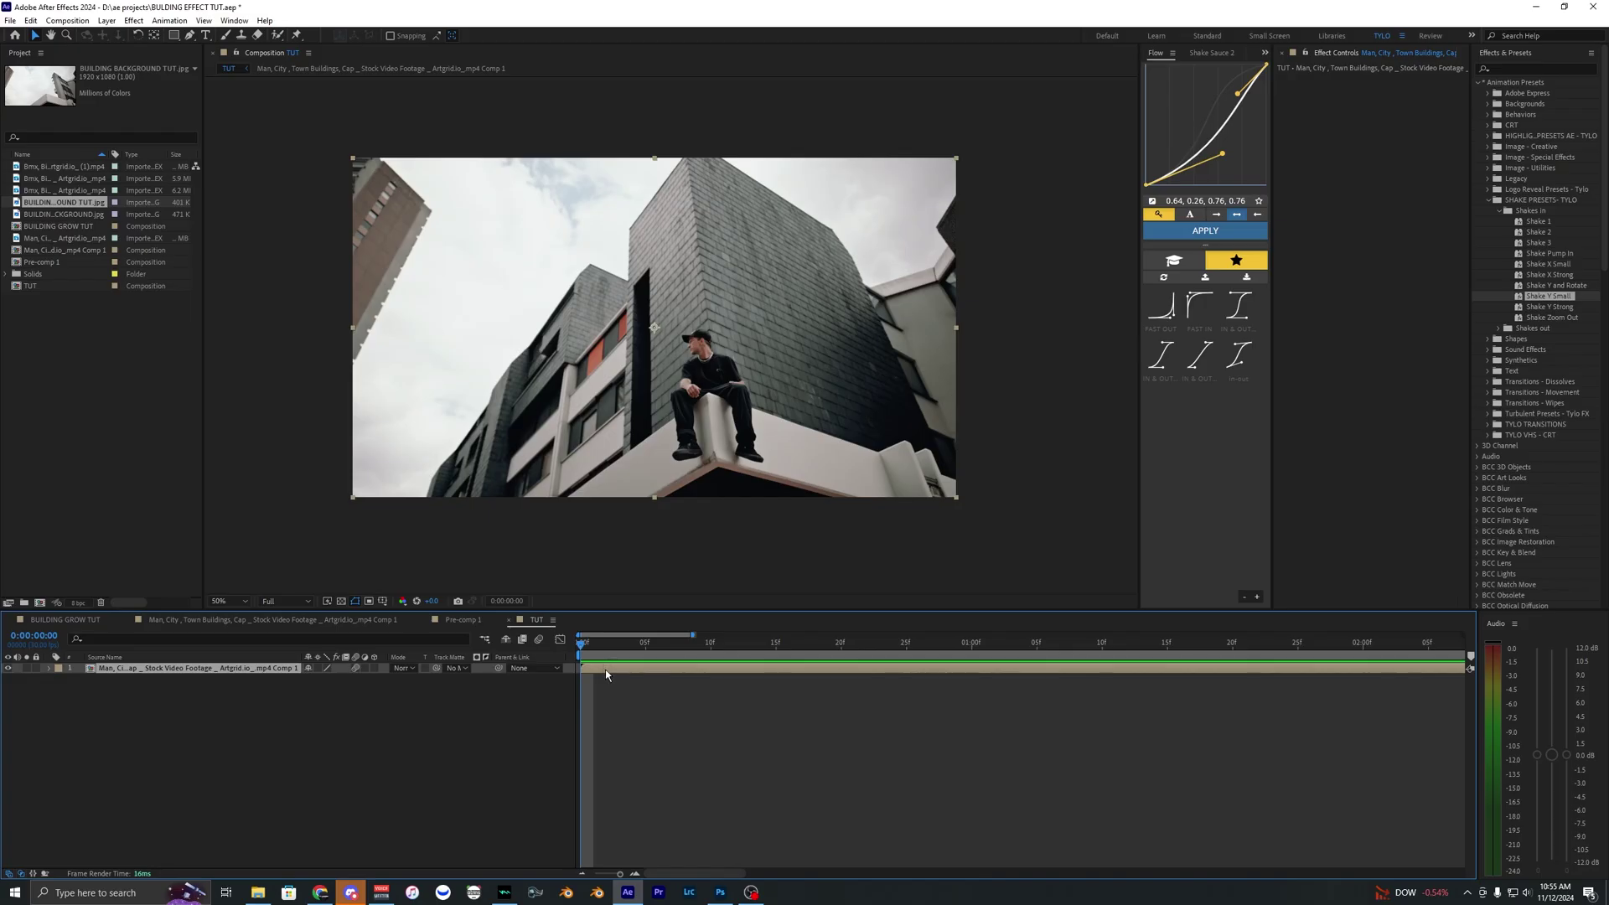
Step: In After Effects, split the footage layer at frame 1 and shift the second piece to start shortly after one second
click(600, 668)
key(Page_Down)
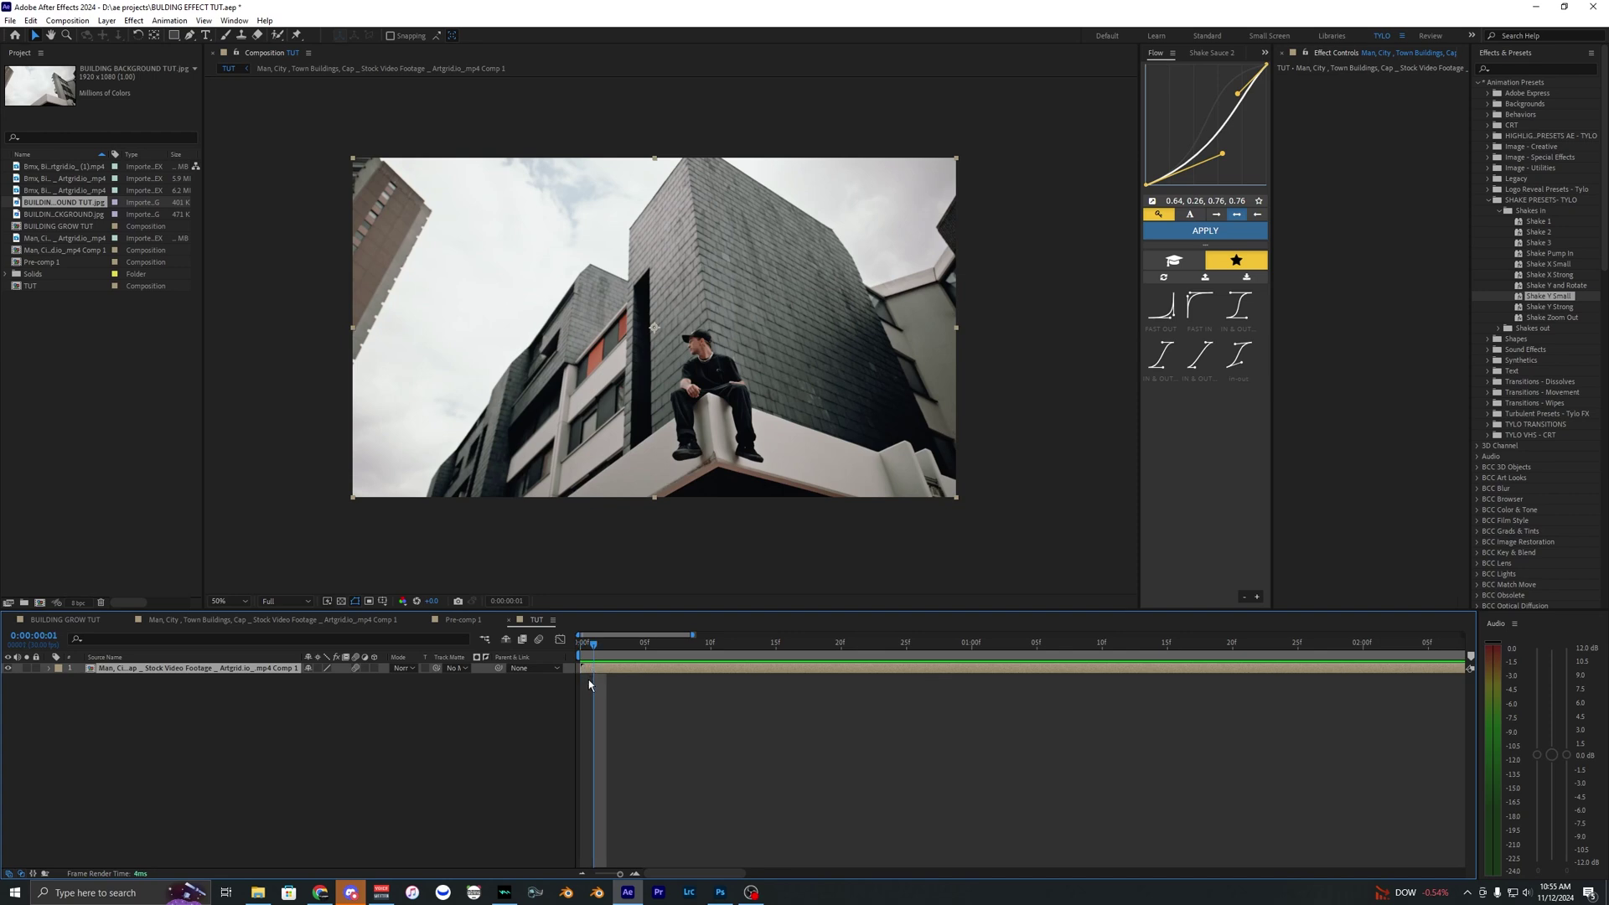
key(ctrl+d)
drag(611, 670, 1105, 674)
click(1030, 674)
drag(594, 644, 508, 652)
Step: Apply Freeze Frame to the one-frame piece at the start of the composition
click(592, 679)
right_click(590, 677)
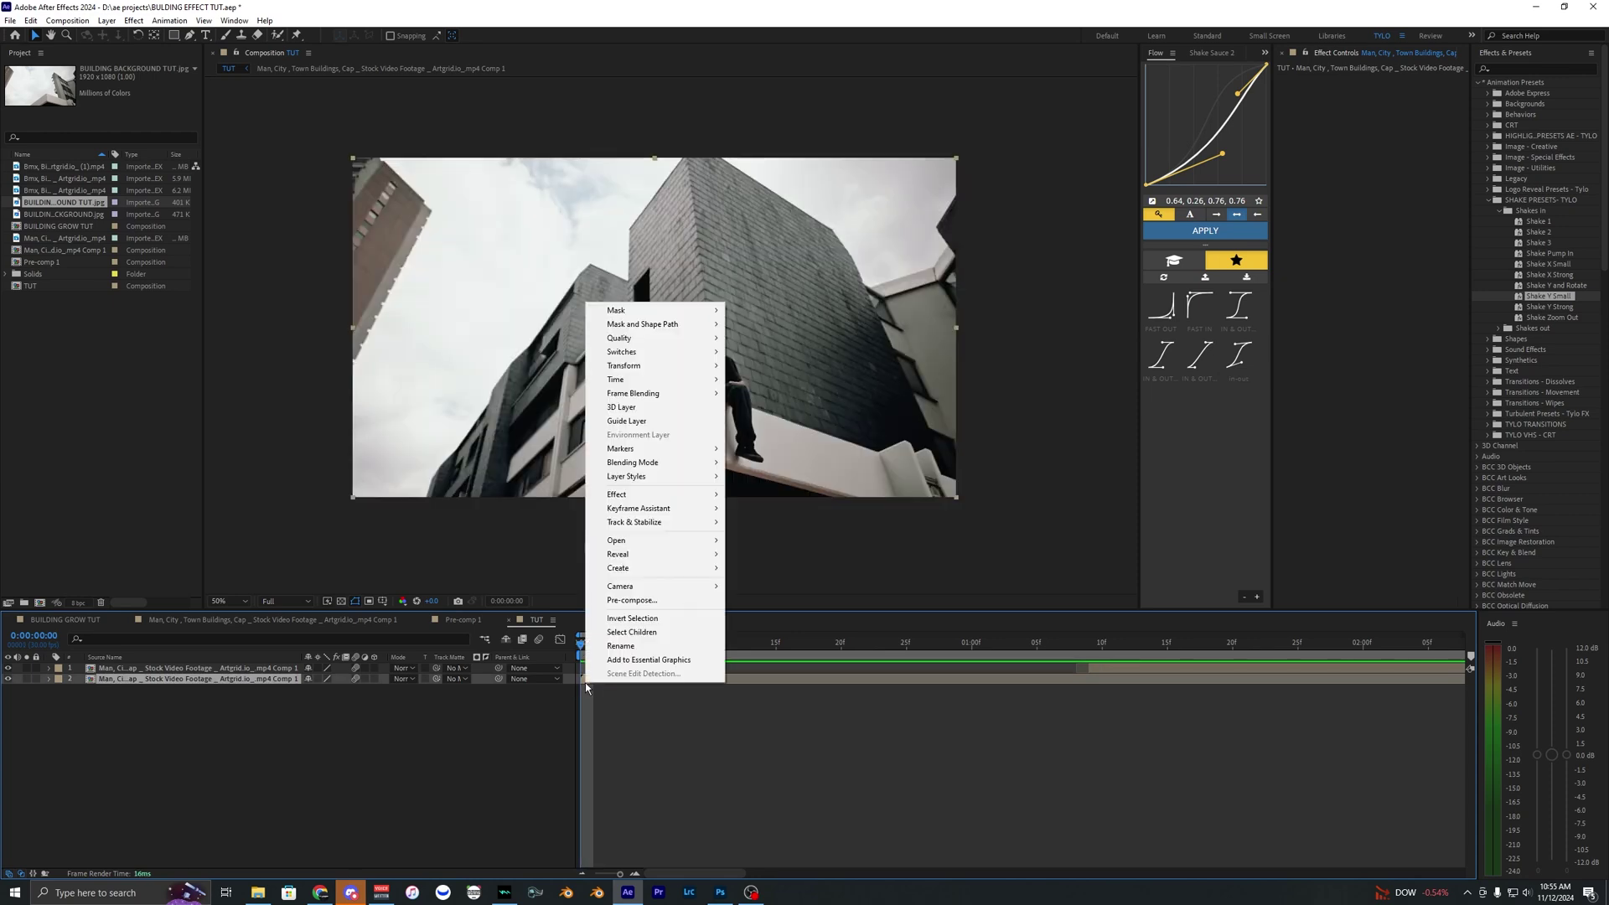
mouse_move(620, 379)
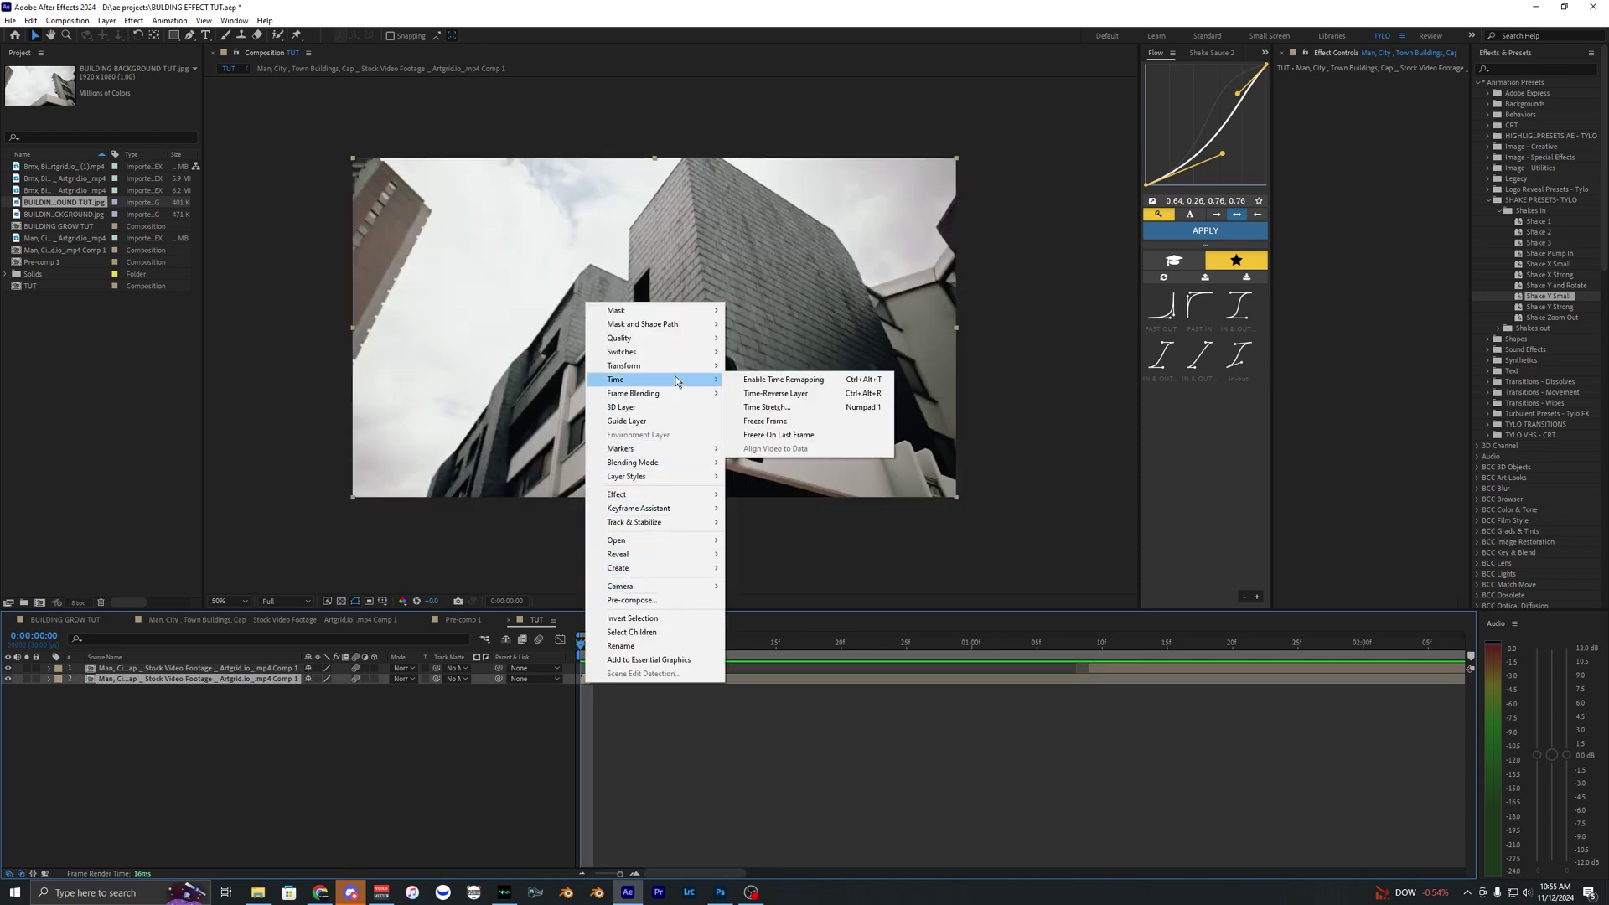
click(771, 420)
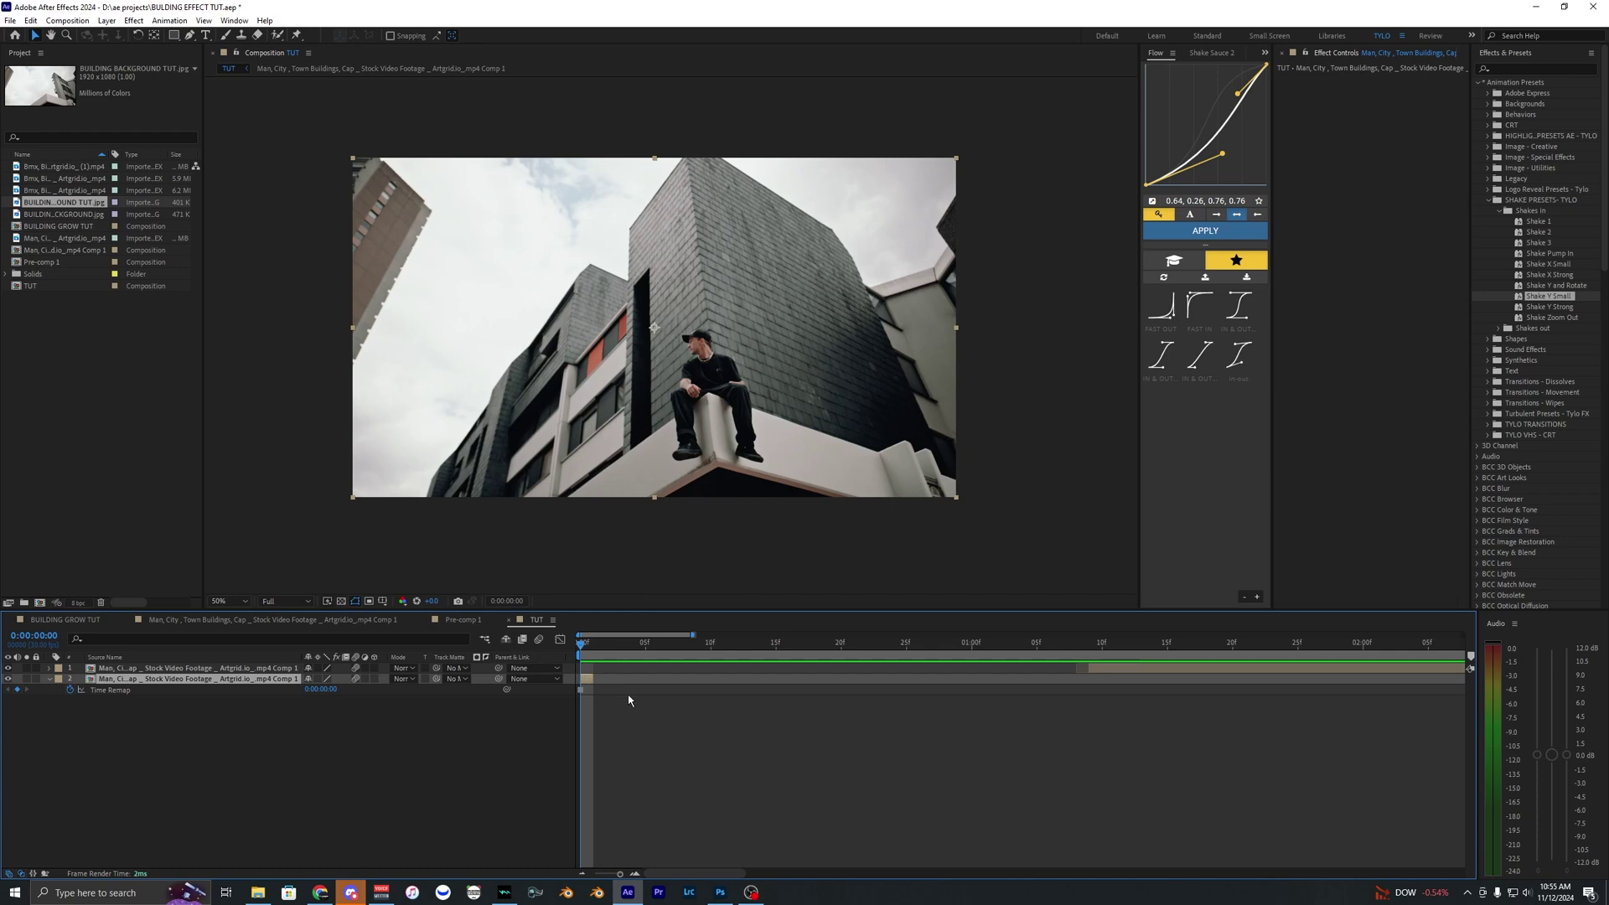
Step: Extend the frozen layer until it meets the second footage piece, and preview the playback
drag(592, 679, 1076, 679)
key(space)
key(minus)
key(minus)
key(minus)
key(minus)
key(minus)
key(minus)
key(equal)
key(equal)
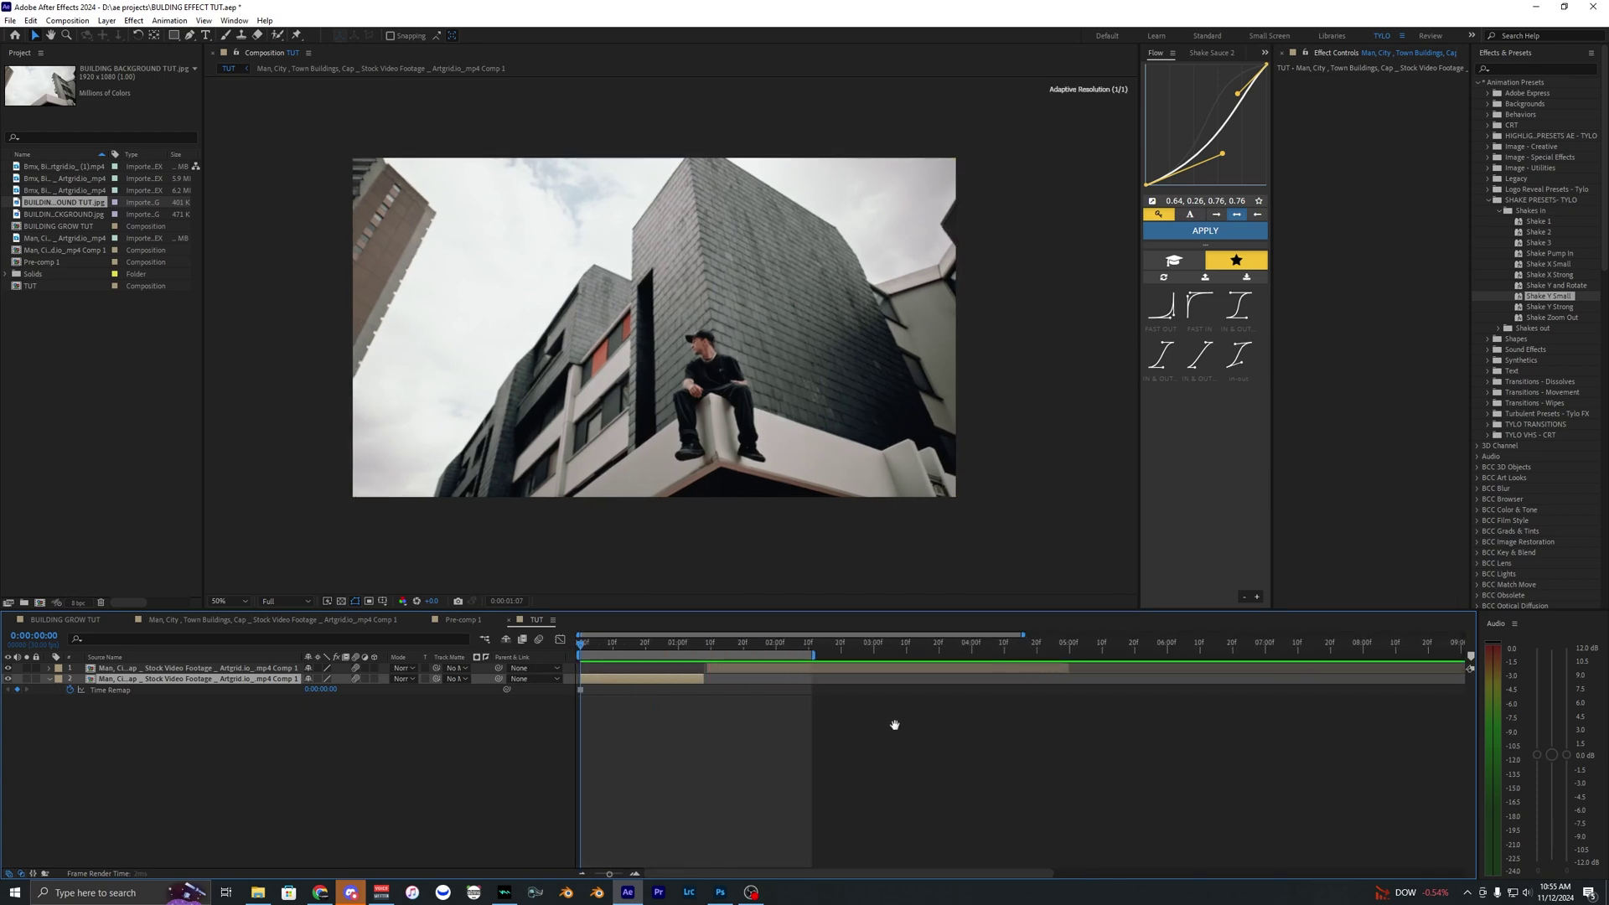
key(space)
key(equal)
Step: Place BUILDING BACKGROUND TUT.jpg beneath both footage layers and select the frozen layer
drag(65, 203, 566, 683)
drag(251, 677, 219, 698)
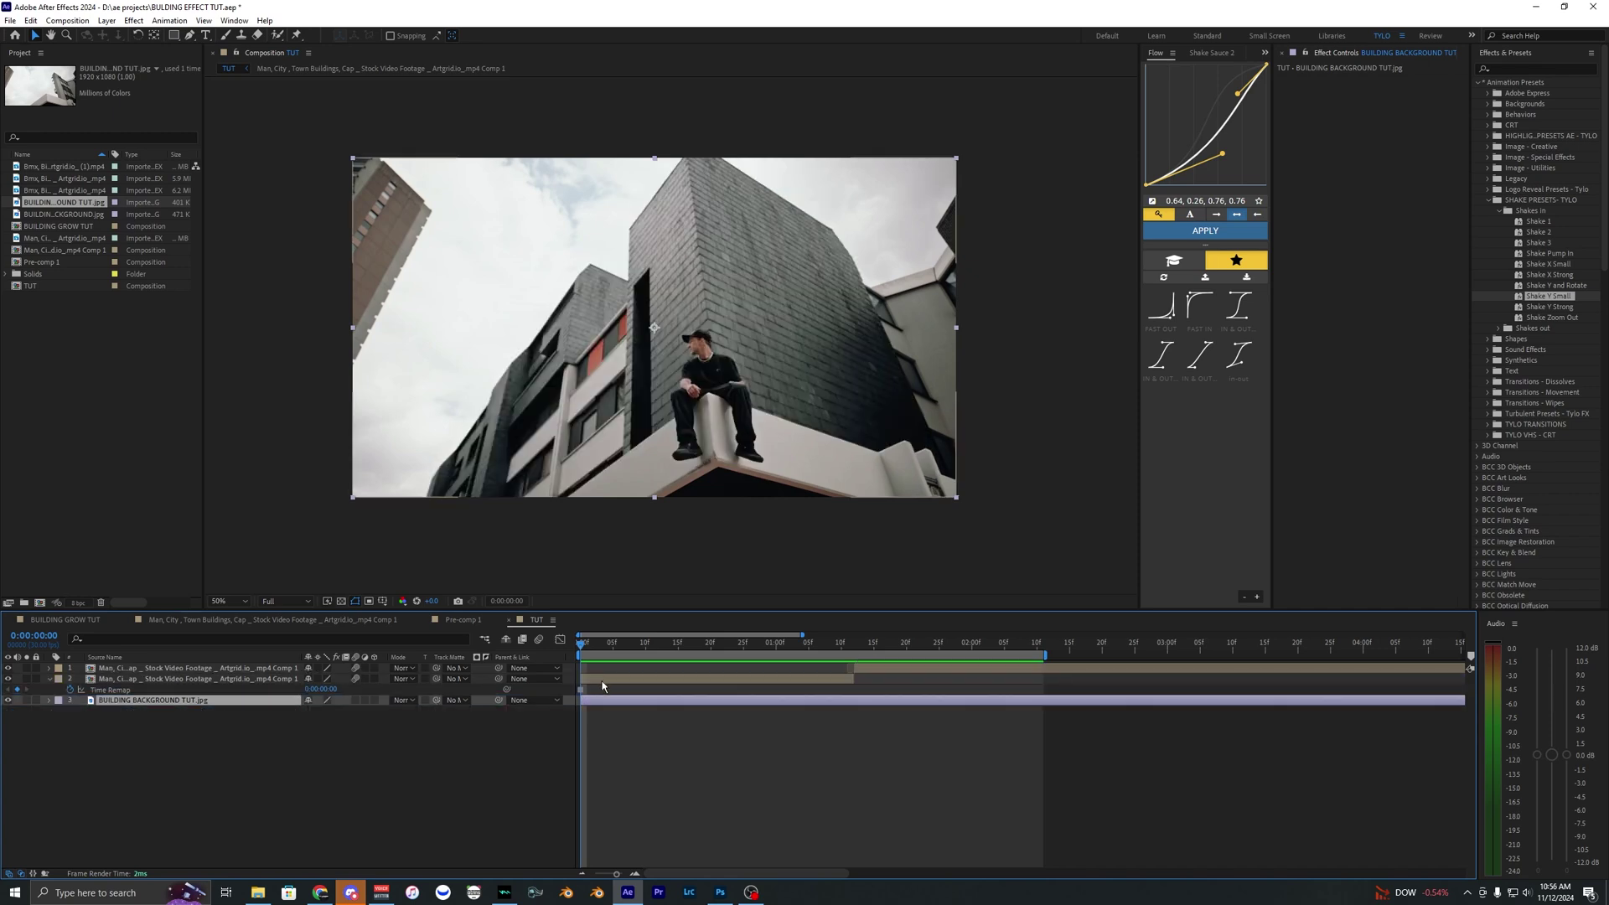
click(601, 680)
click(605, 692)
click(603, 680)
Step: Compare the frozen frame with the clean background by repeatedly hiding and showing the frozen layer
click(7, 678)
click(8, 679)
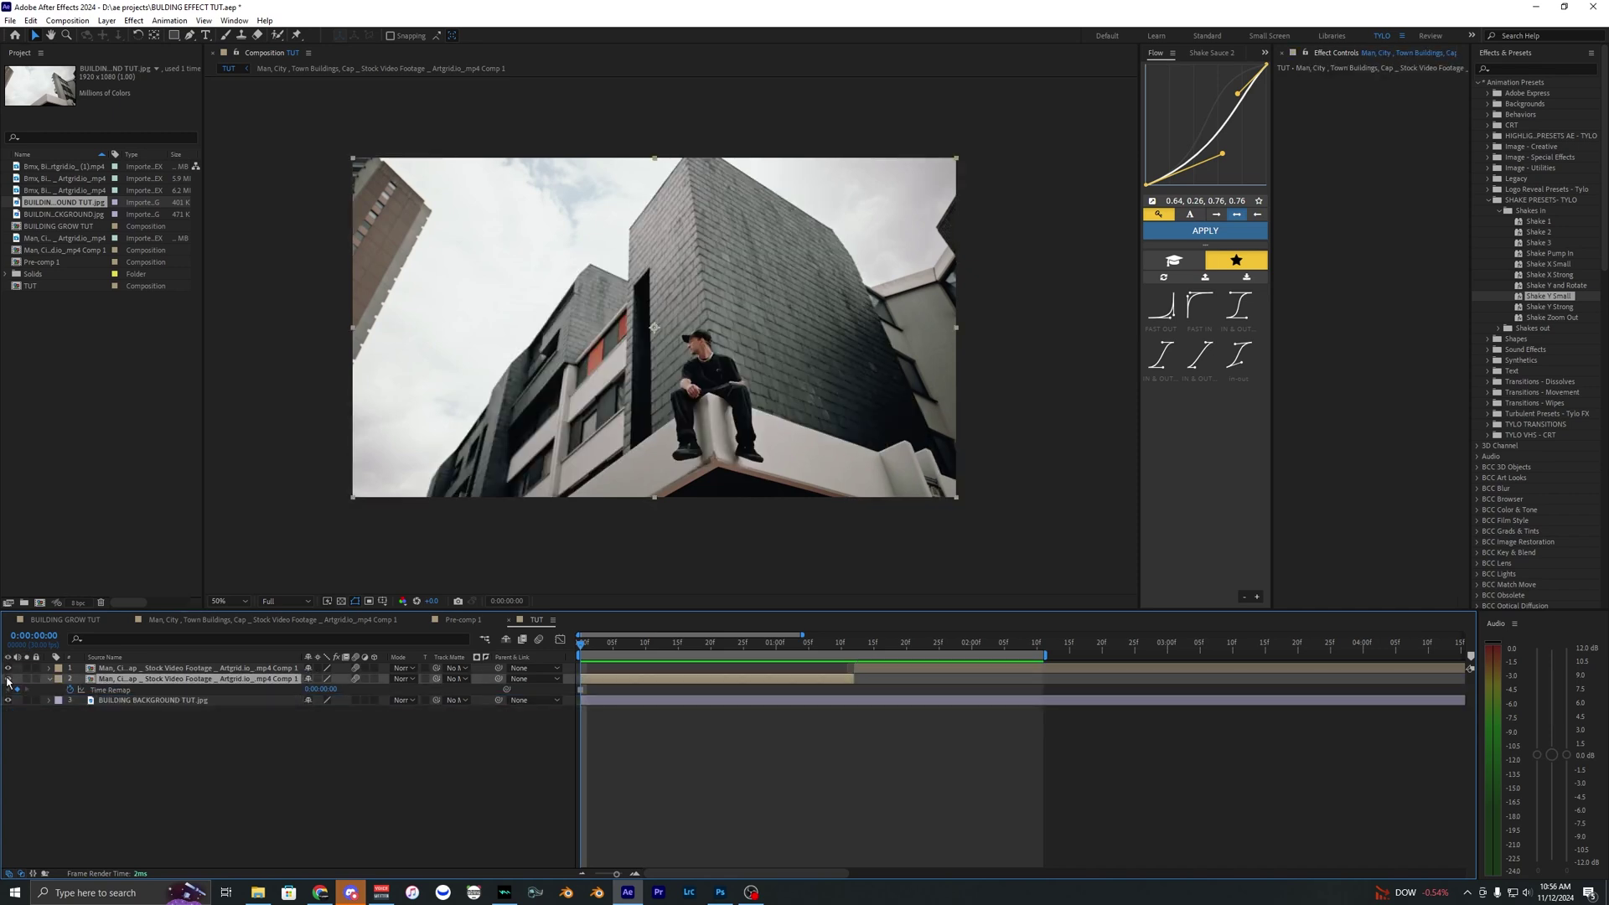
click(7, 679)
click(8, 679)
click(7, 679)
click(8, 679)
click(8, 679)
click(7, 679)
Step: Mask the frozen layer with the Pen tool around the dark slate end section of the building, extending below the frame edge
click(189, 36)
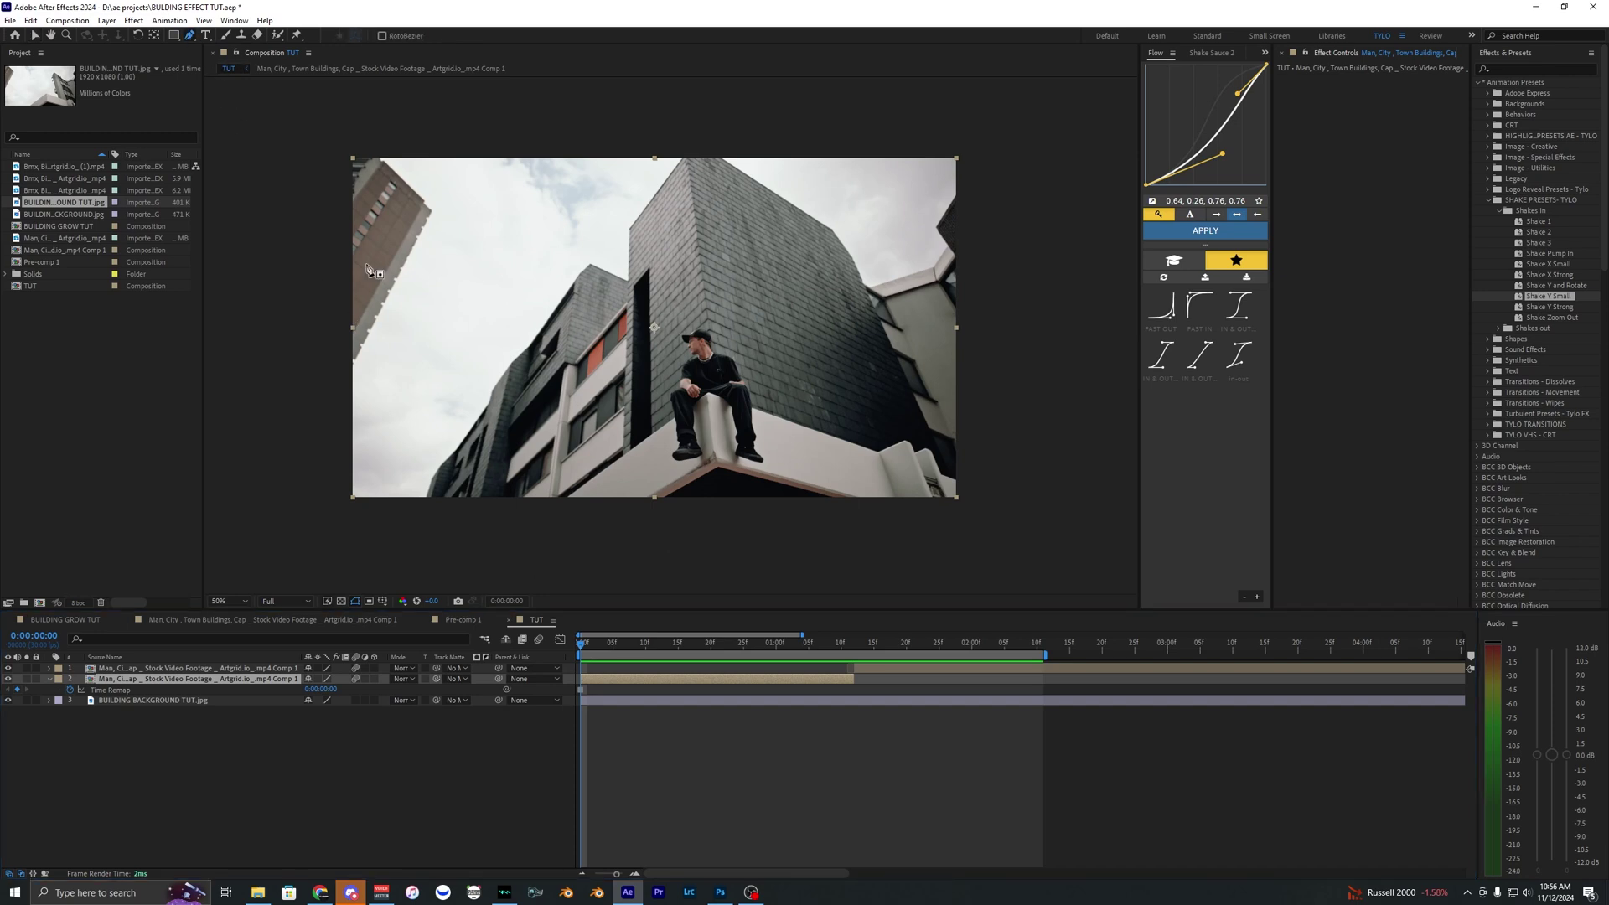
click(599, 681)
drag(524, 463, 639, 428)
scroll(637, 428, up, 2)
scroll(557, 557, down, 1)
drag(539, 470, 592, 504)
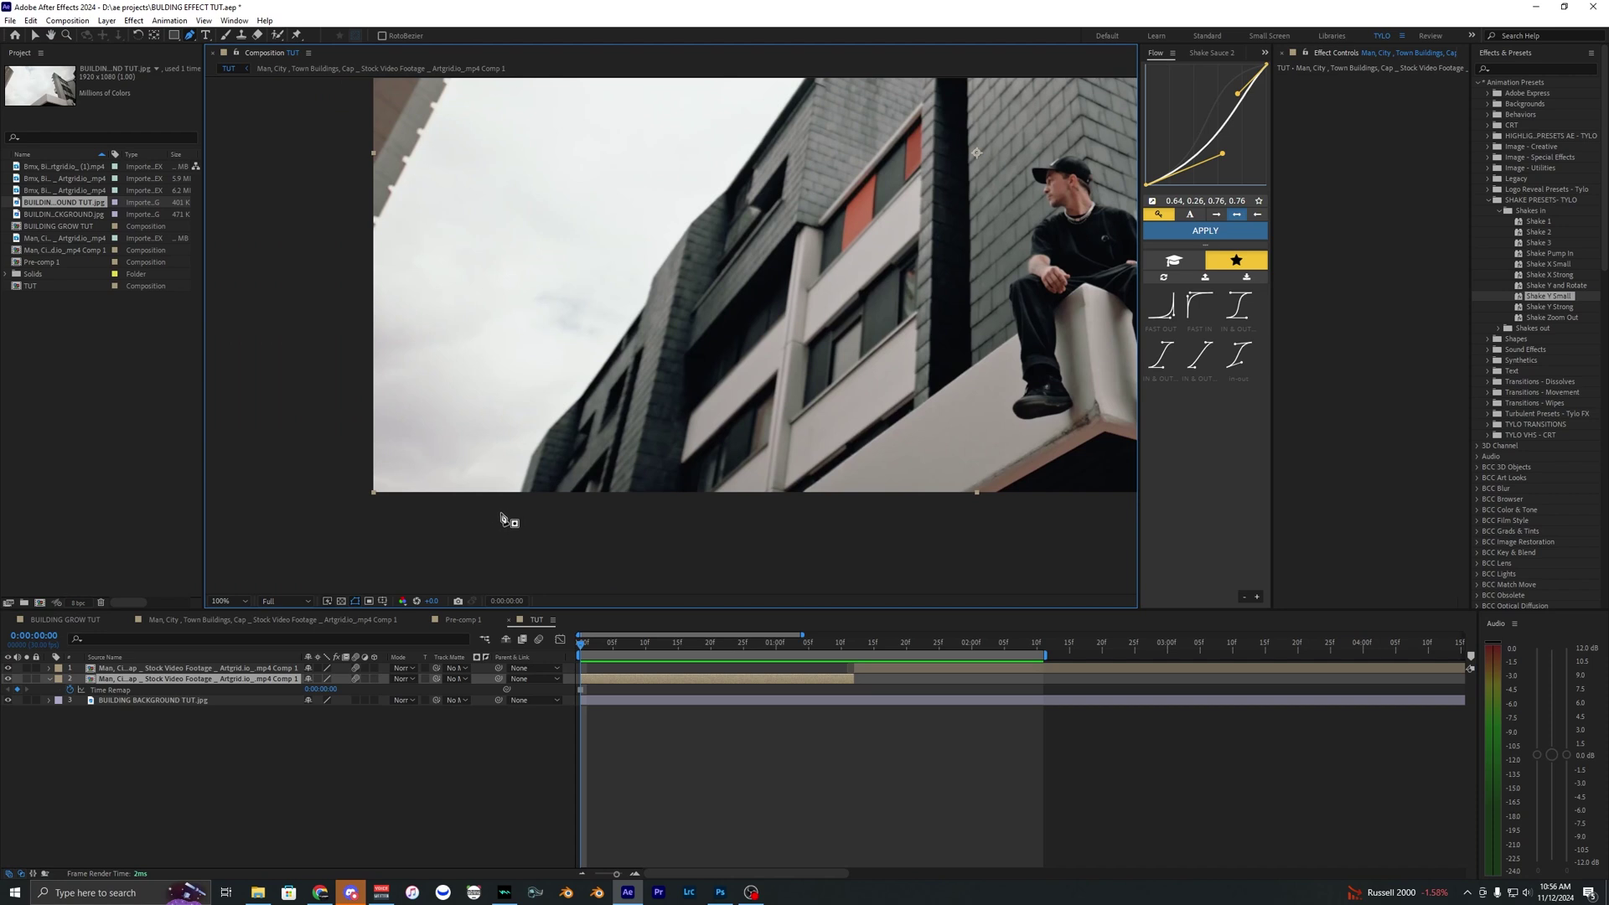
scroll(514, 508, up, 1)
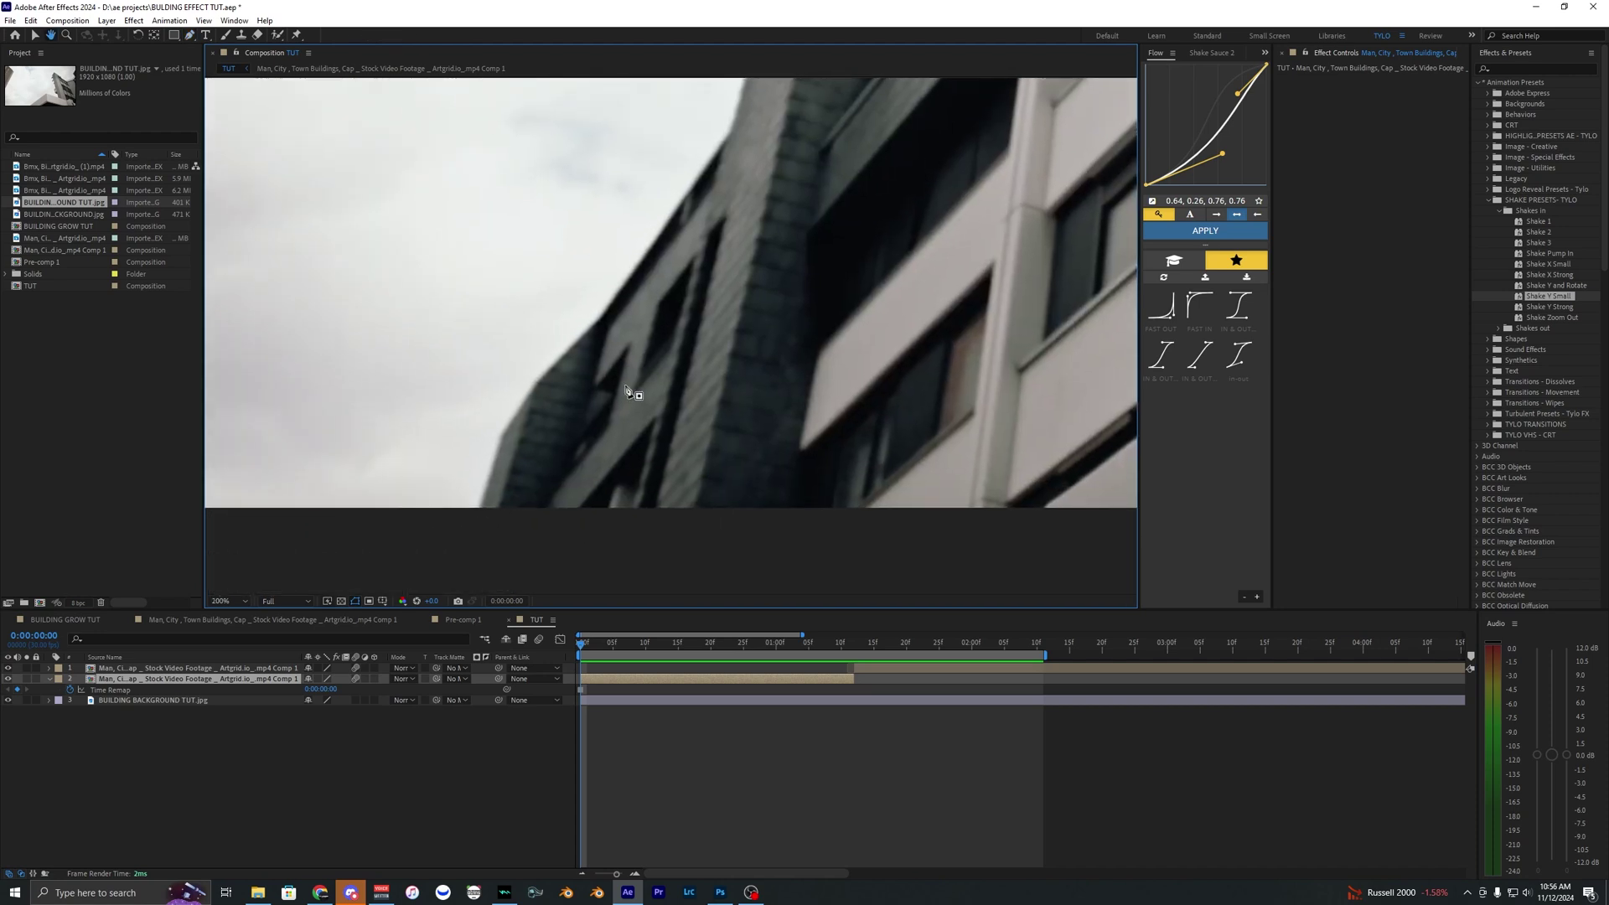
click(476, 519)
drag(600, 382, 469, 570)
click(457, 542)
click(472, 523)
click(481, 467)
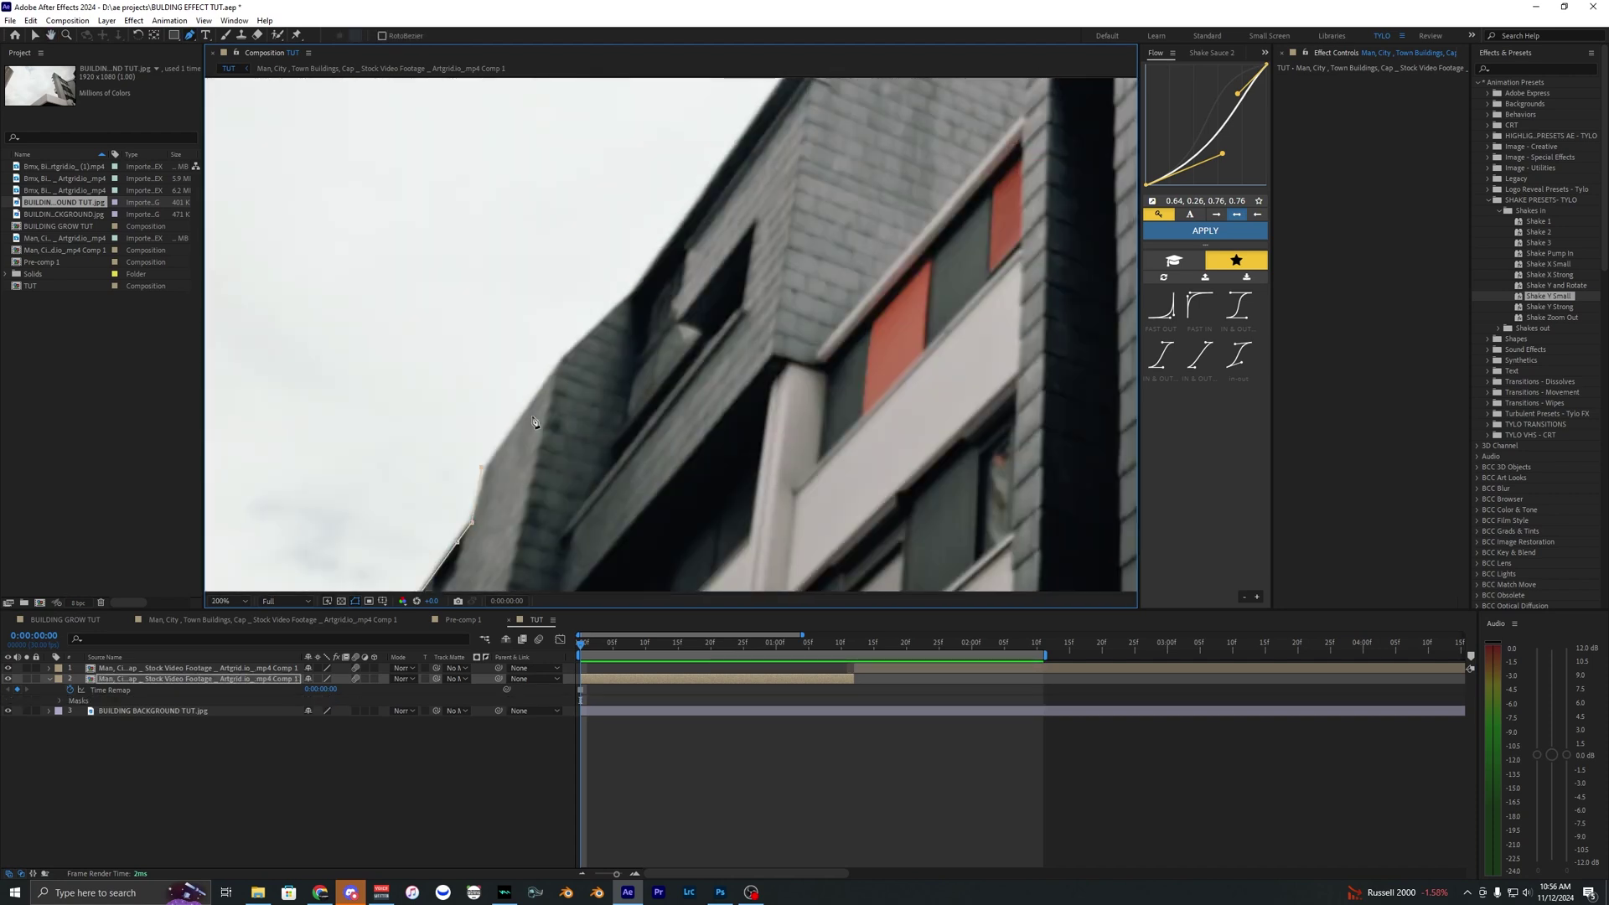
click(630, 296)
scroll(675, 294, down, 3)
scroll(673, 272, up, 3)
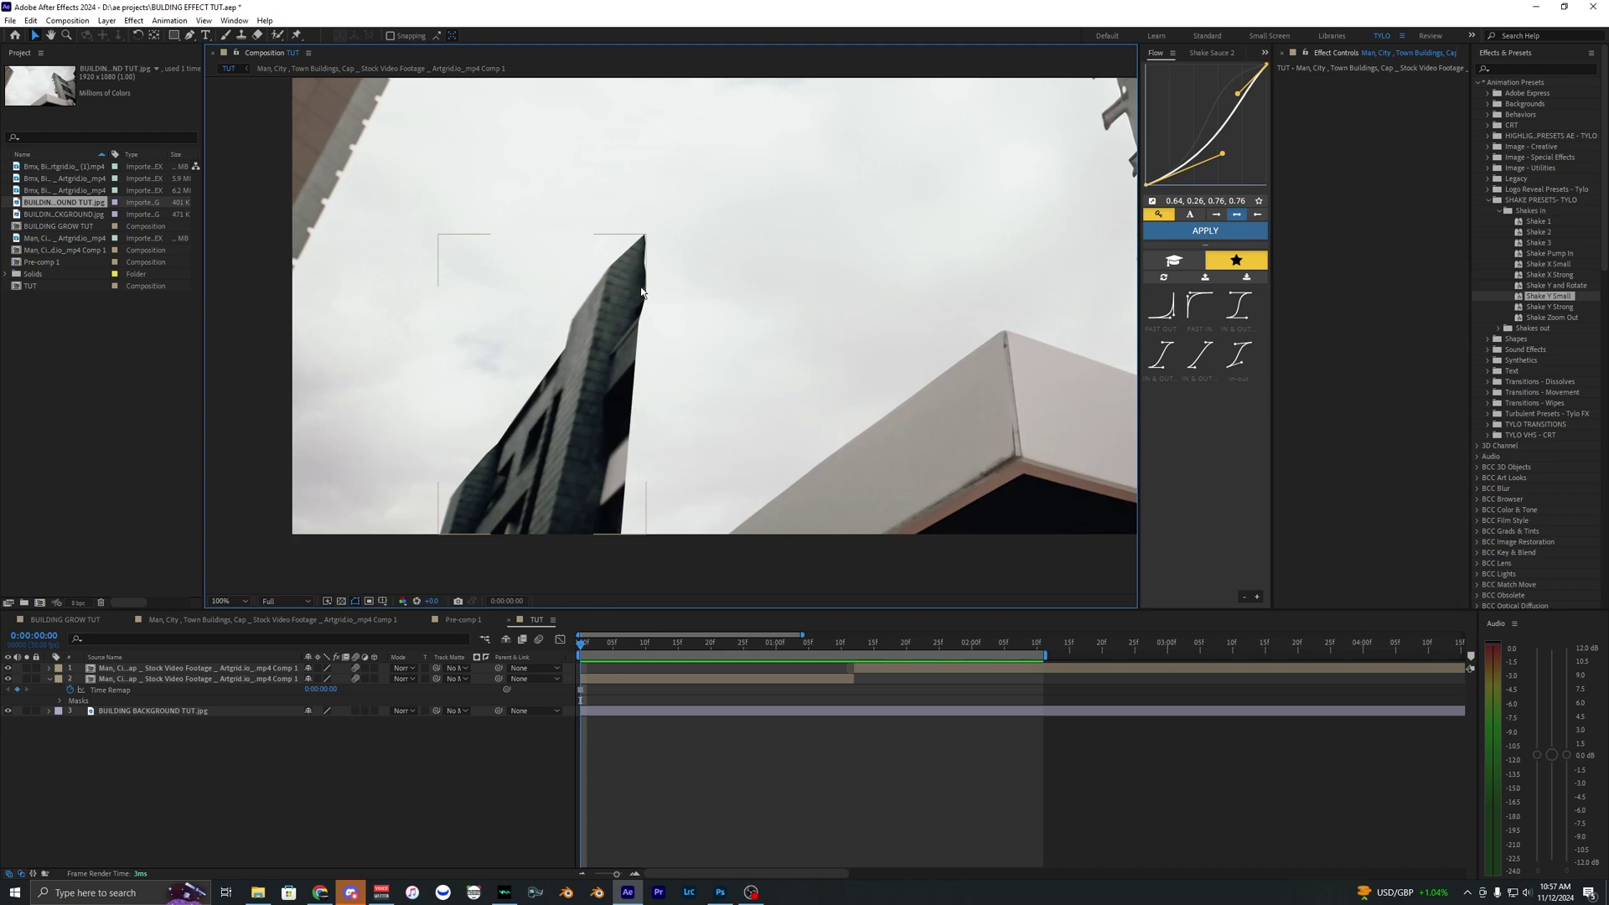
Step: Duplicate the masked building layer and flip the lower copy horizontally
click(638, 325)
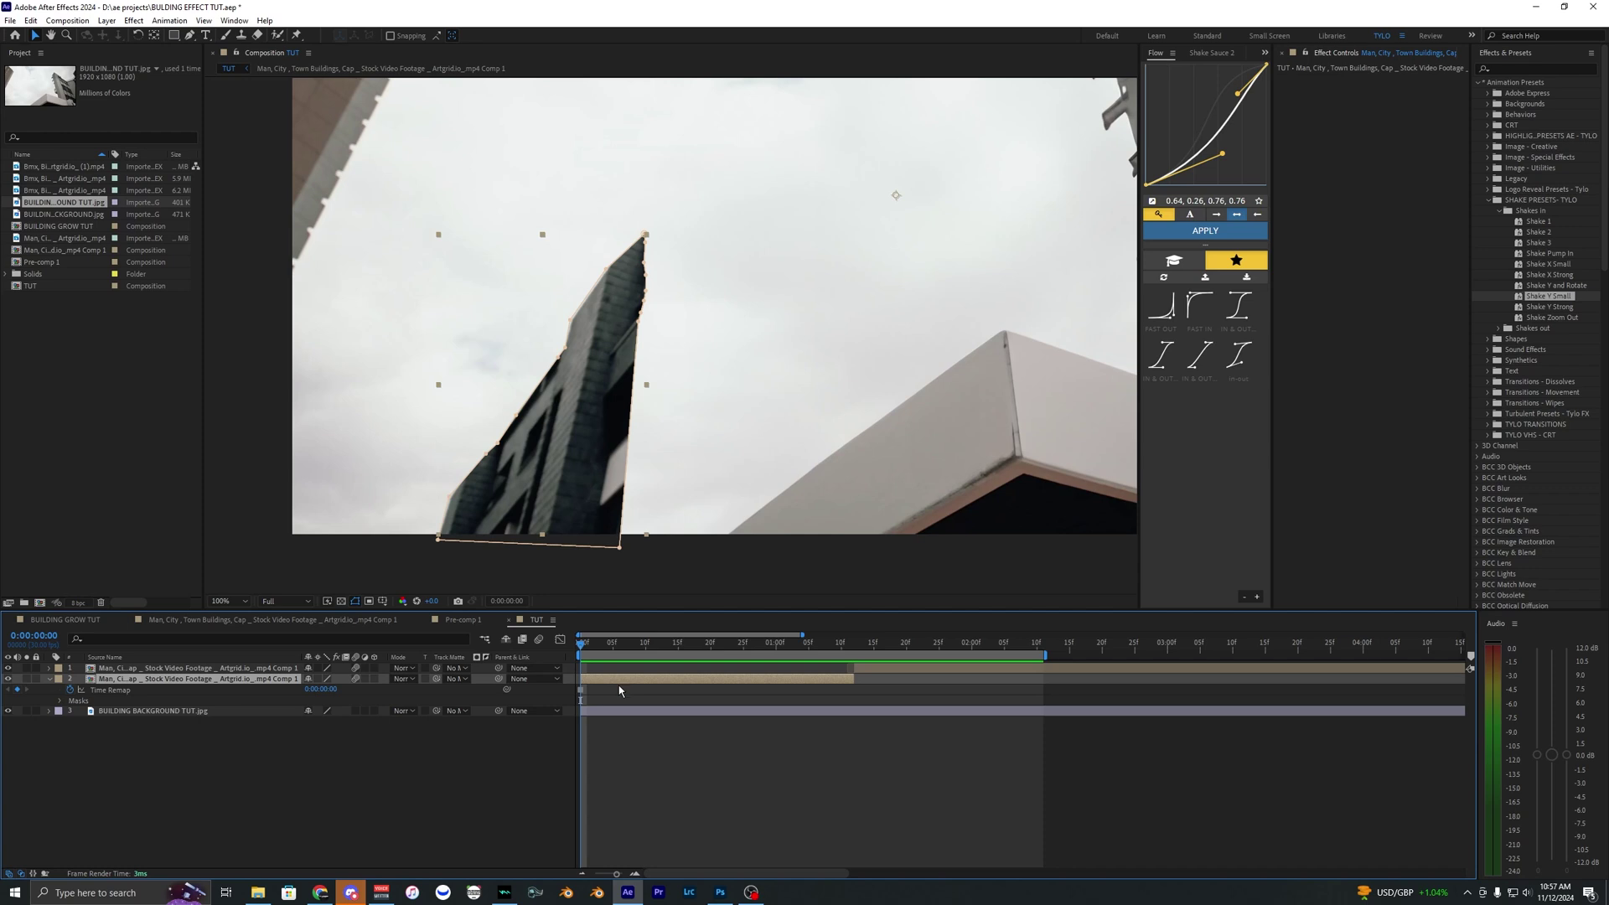
key(ctrl+d)
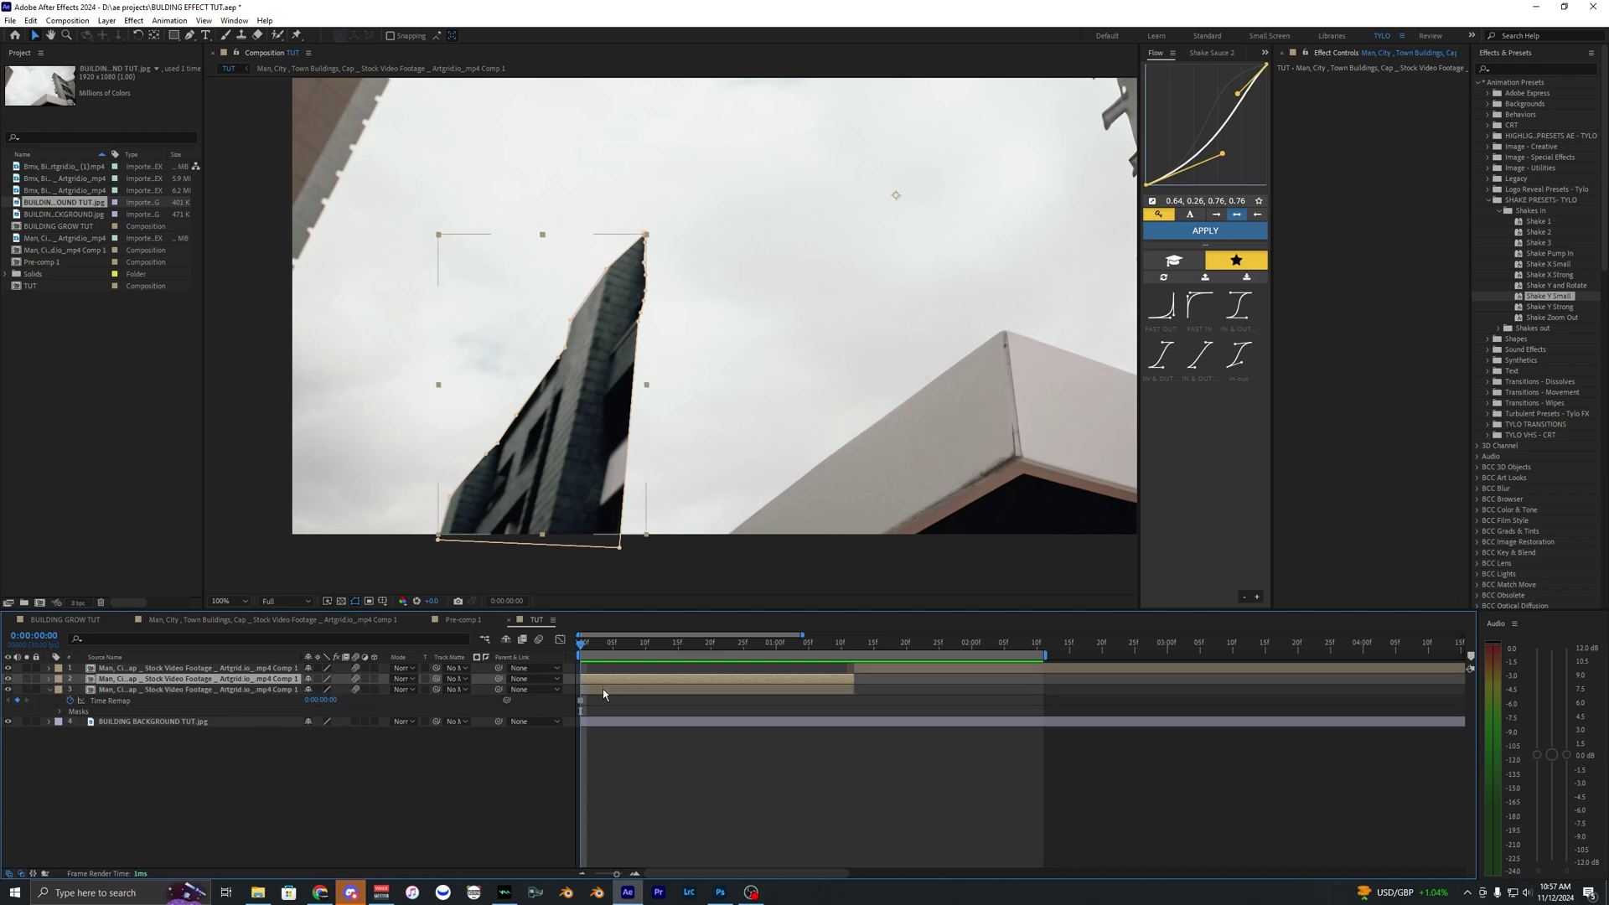
click(602, 689)
right_click(616, 691)
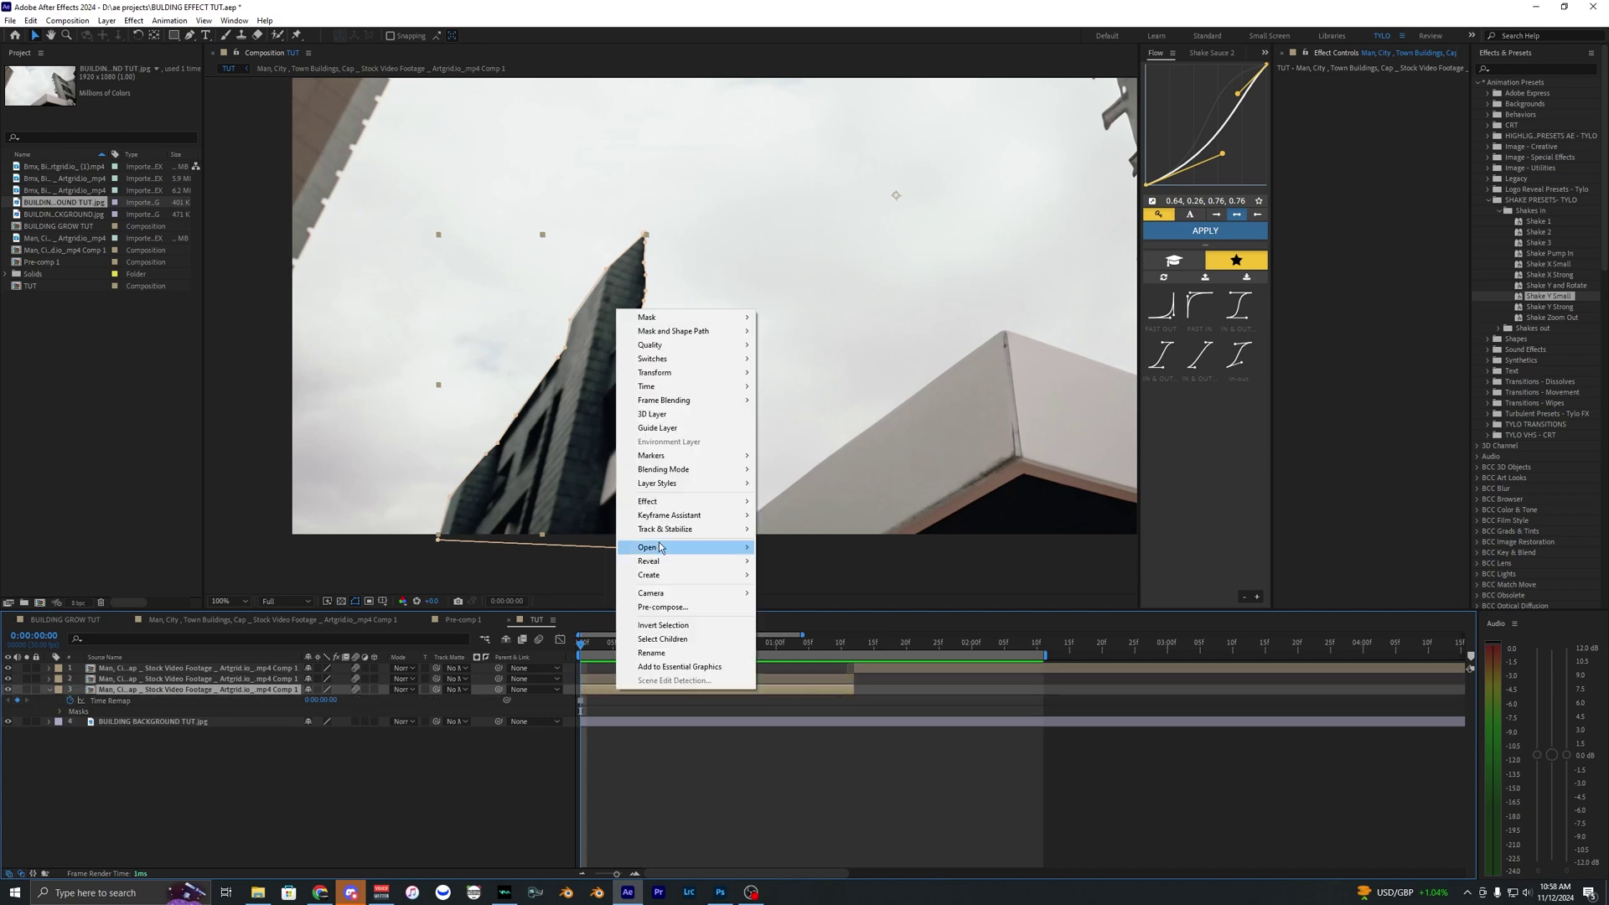
mouse_move(679, 372)
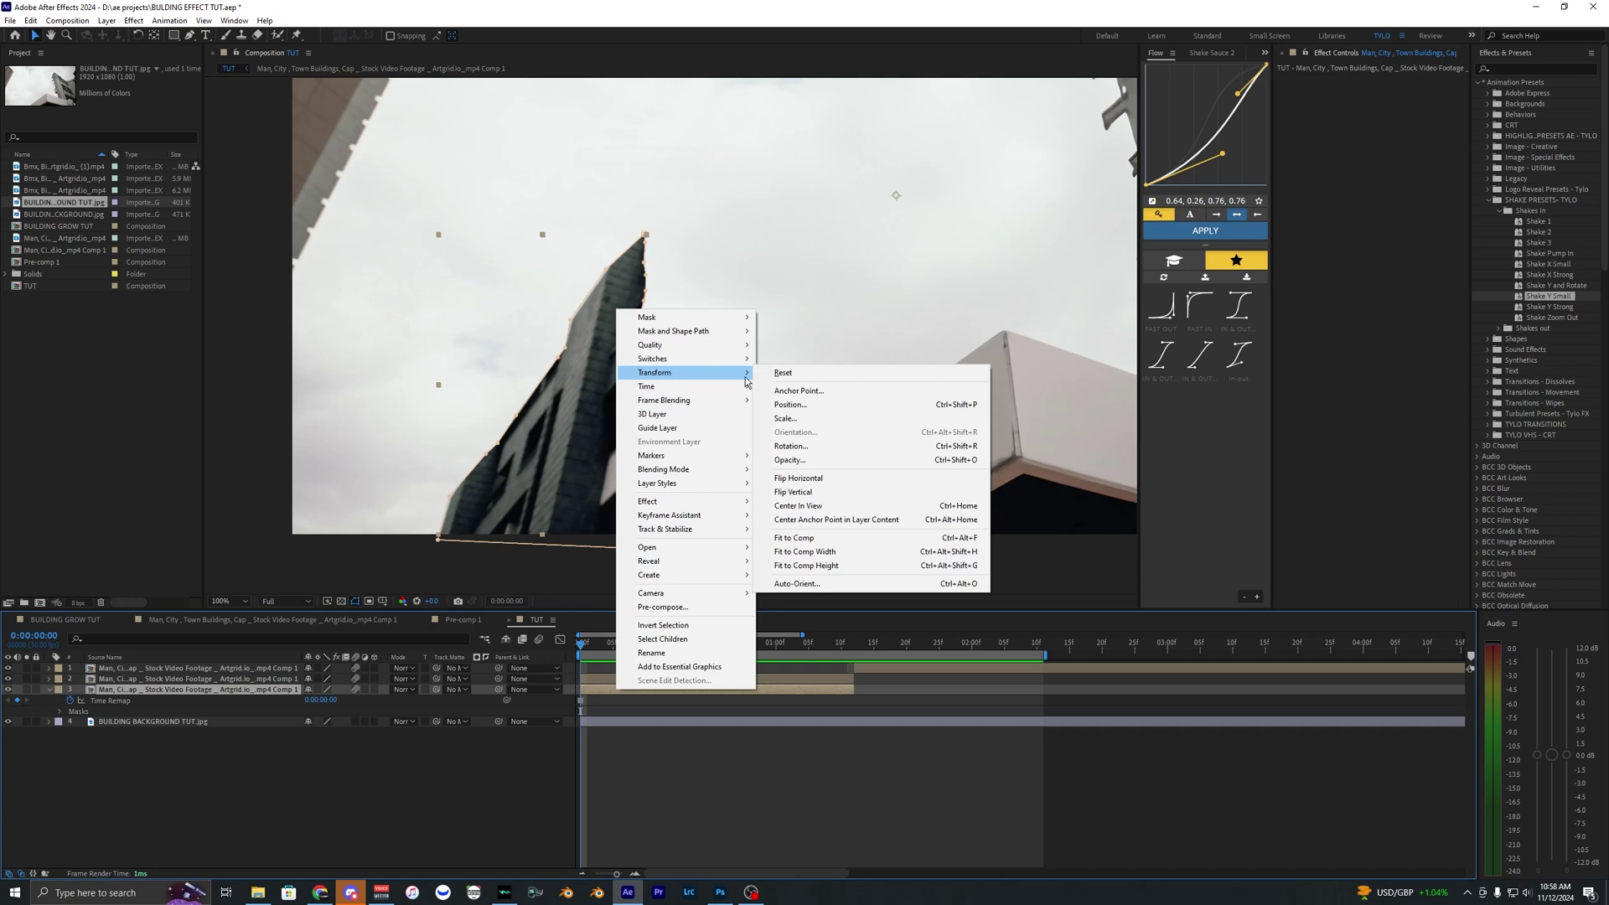
click(824, 480)
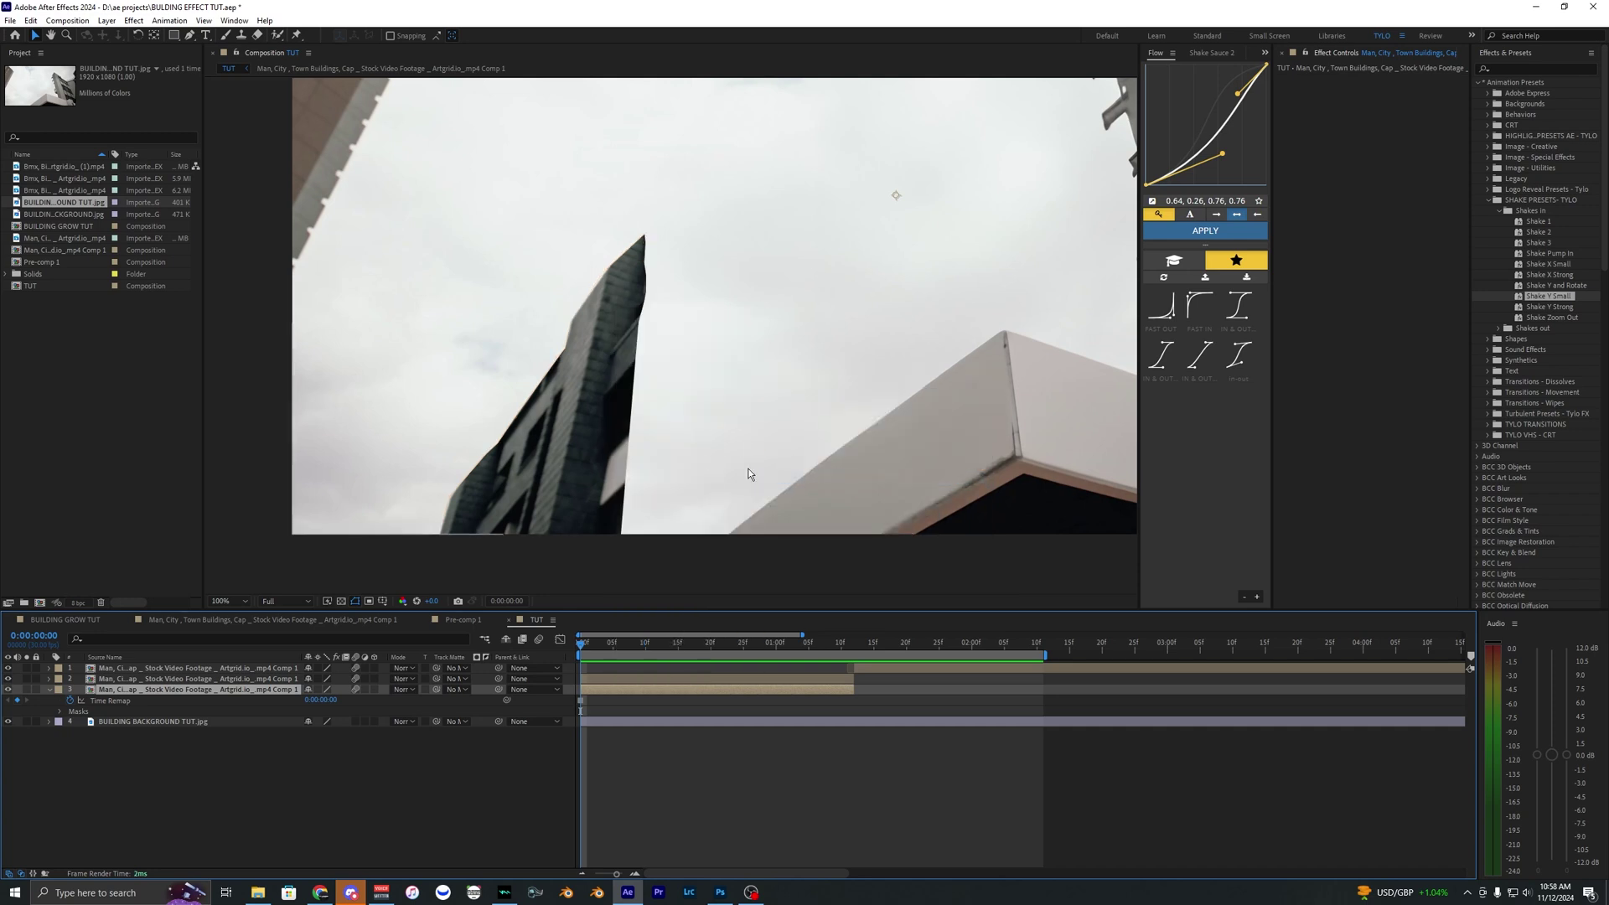
scroll(748, 474, down, 2)
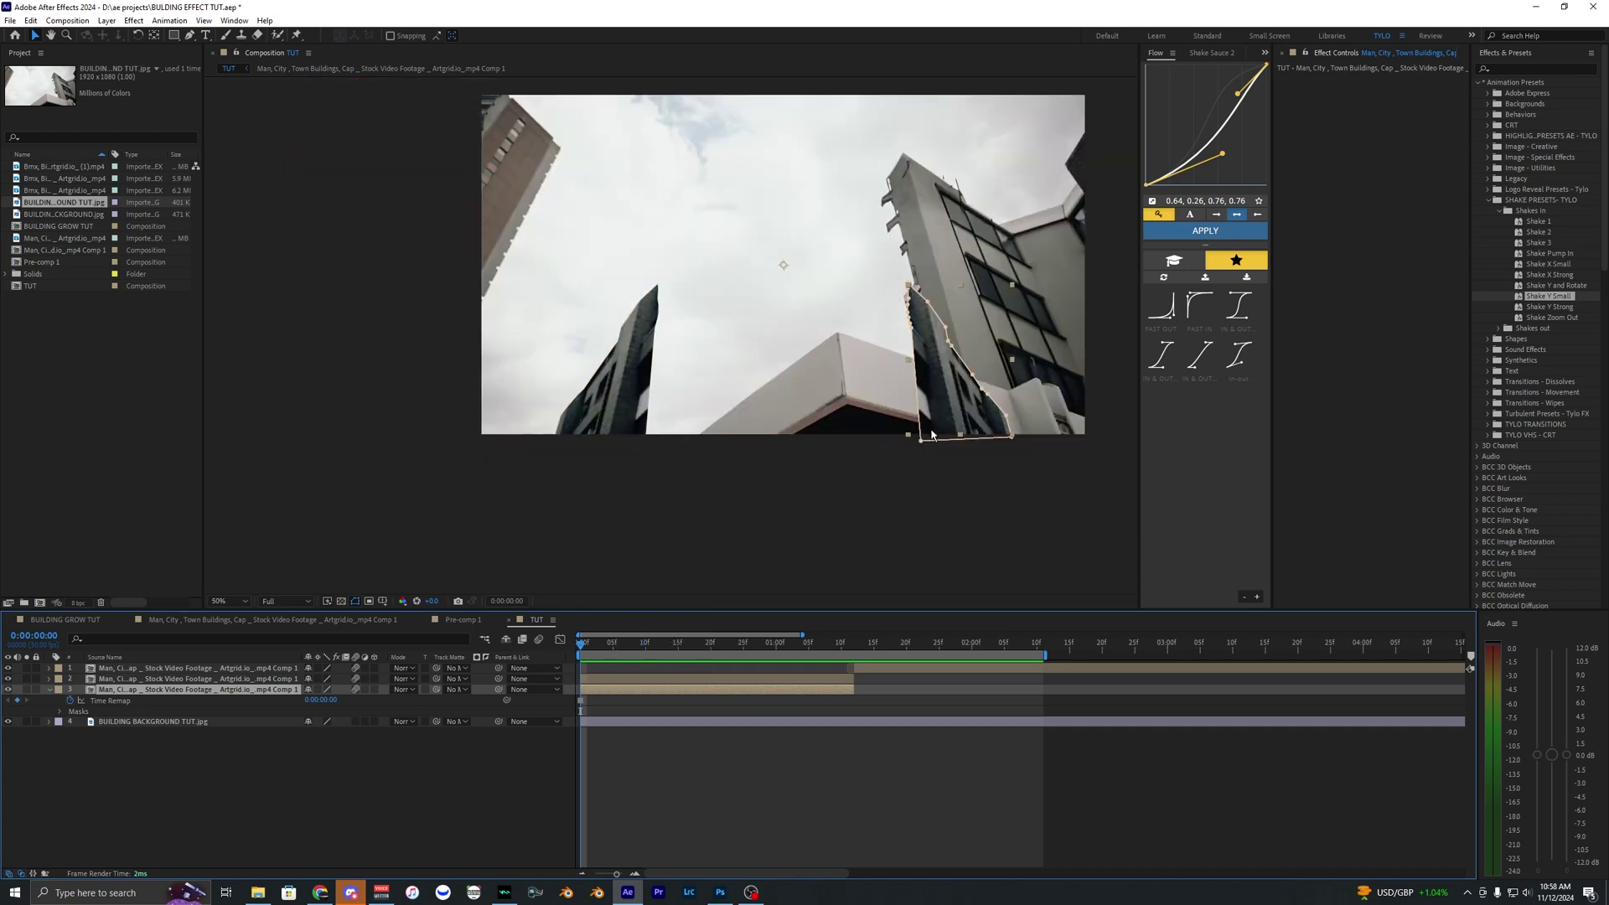
Step: Move the flipped copy against the original half and rotate it 9° so the two form one symmetrical tower
drag(942, 399, 691, 401)
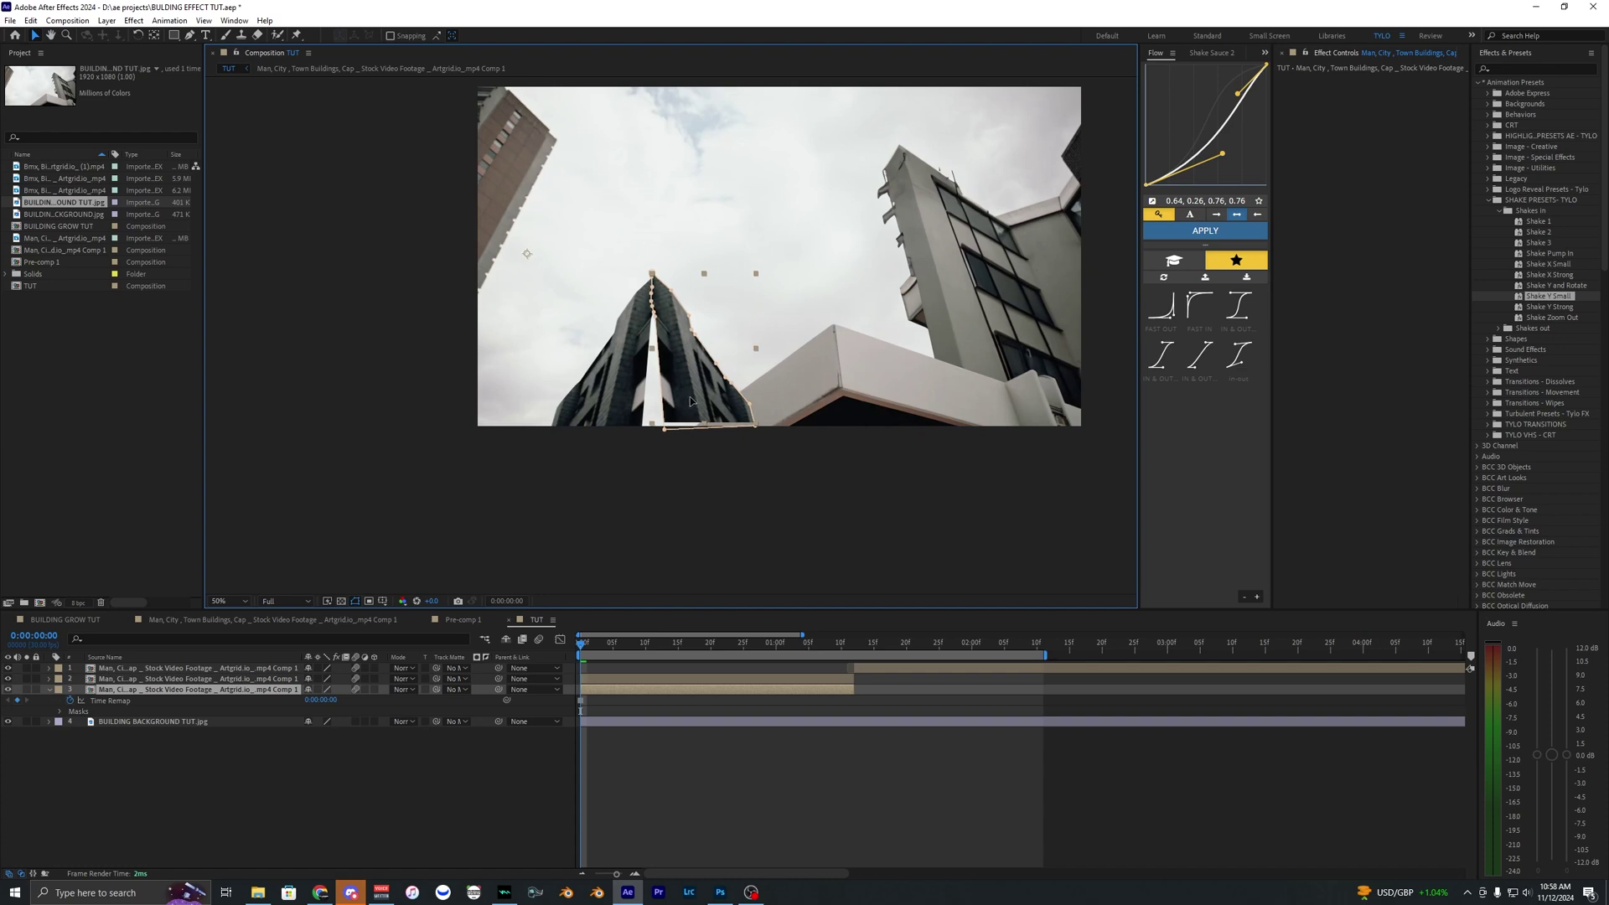
scroll(690, 401, up, 2)
key(r)
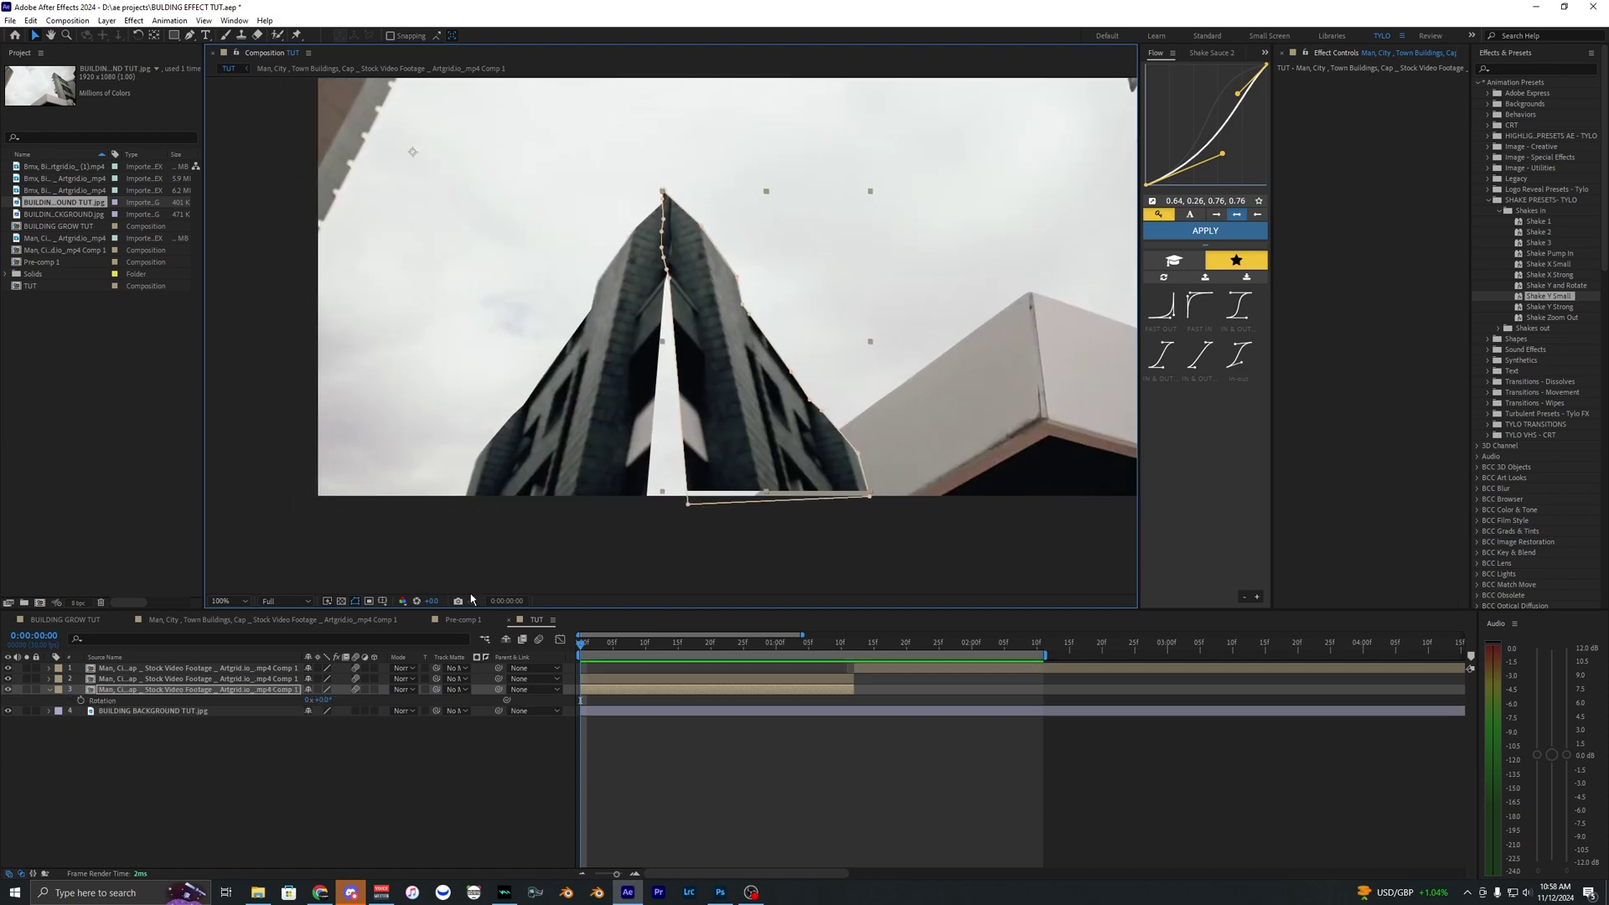
drag(336, 700, 685, 446)
click(667, 543)
scroll(669, 544, down, 1)
scroll(675, 506, up, 1)
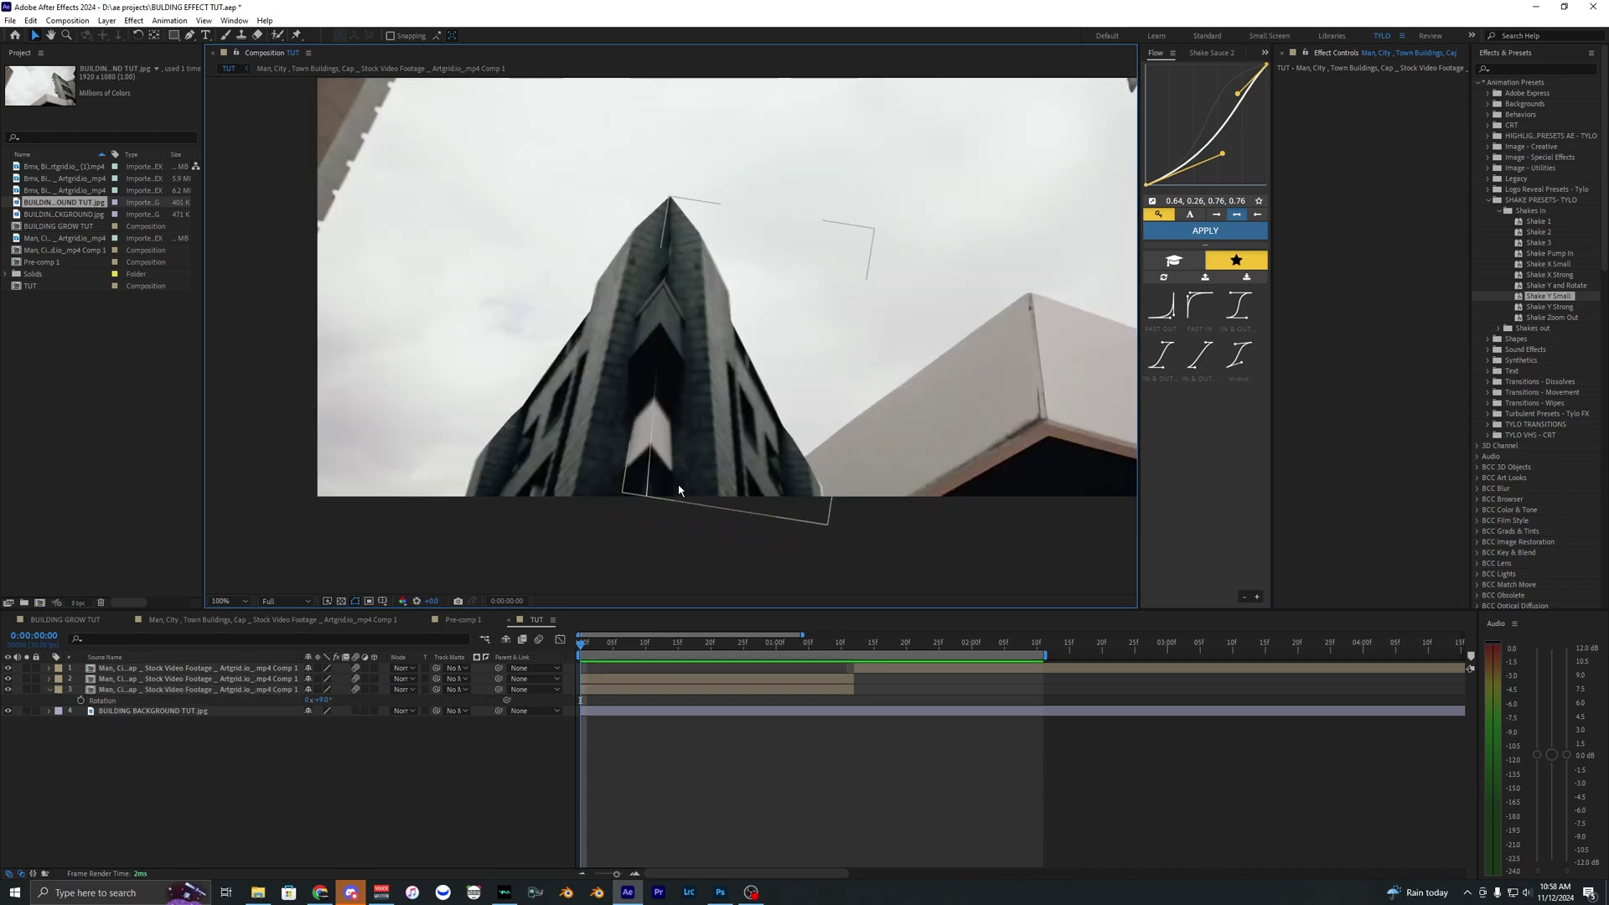
Step: Inspect the seam of the mirrored tower up close and compare the image with the flipped copy hidden and shown
click(678, 488)
scroll(677, 486, up, 1)
mouse_move(711, 574)
mouse_down()
mouse_move(618, 575)
mouse_move(694, 568)
mouse_up()
drag(796, 406, 779, 593)
drag(791, 325, 782, 366)
scroll(780, 385, down, 1)
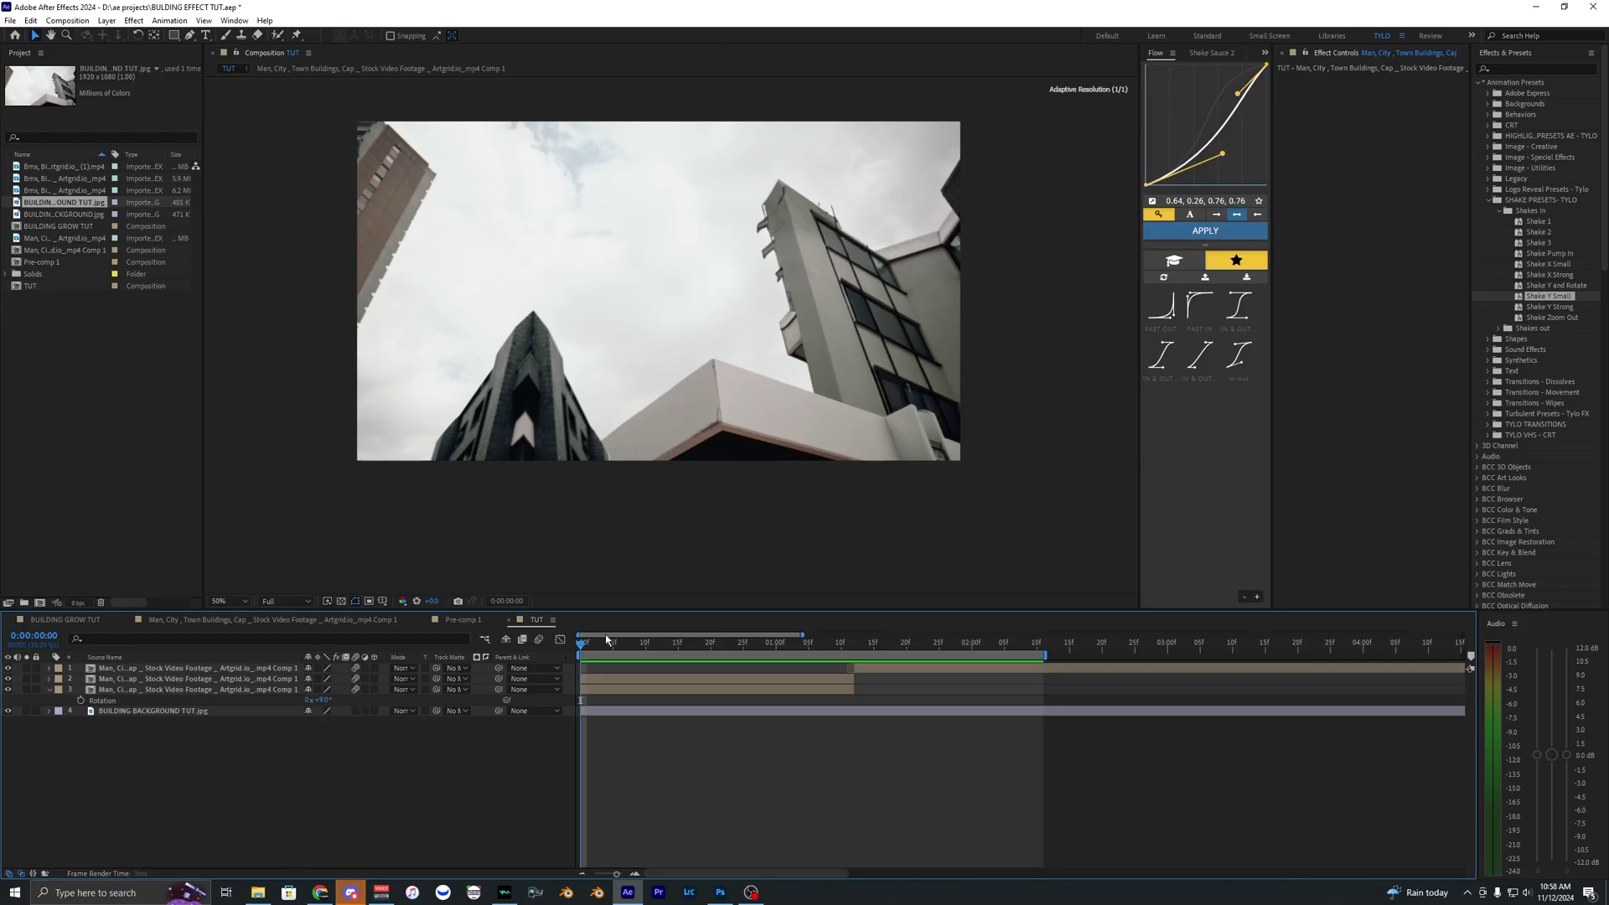
key(space)
drag(606, 641, 580, 642)
click(8, 689)
click(8, 689)
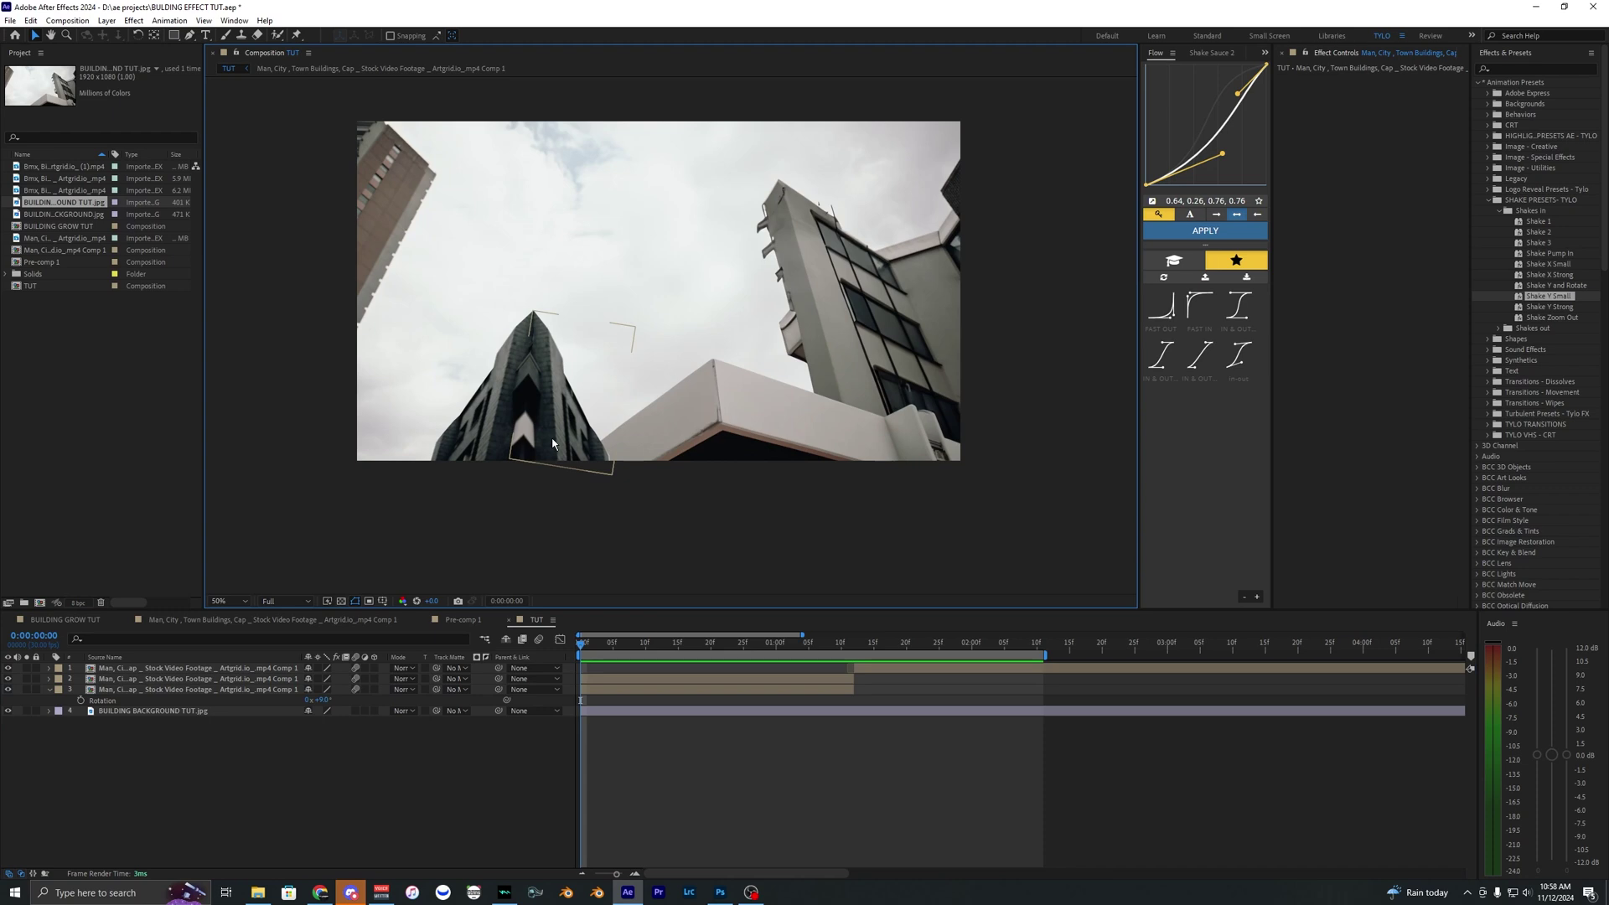
Step: Inspect the mirrored tower up close, comparing the image with both of its layers hidden and shown
scroll(578, 473, up, 2)
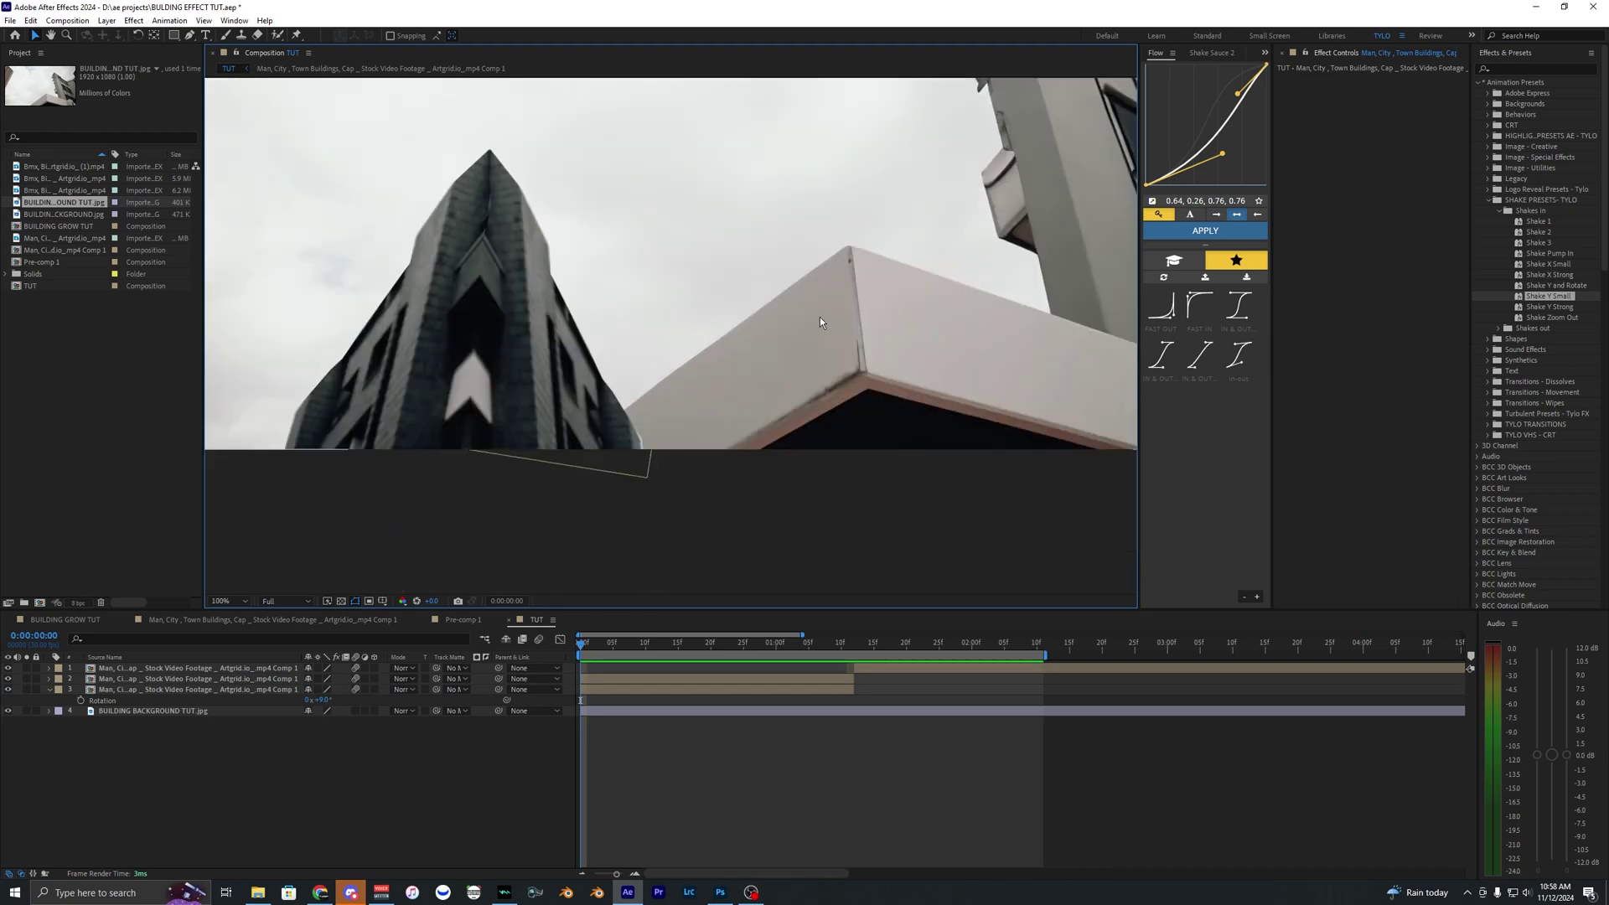
drag(8, 690, 8, 680)
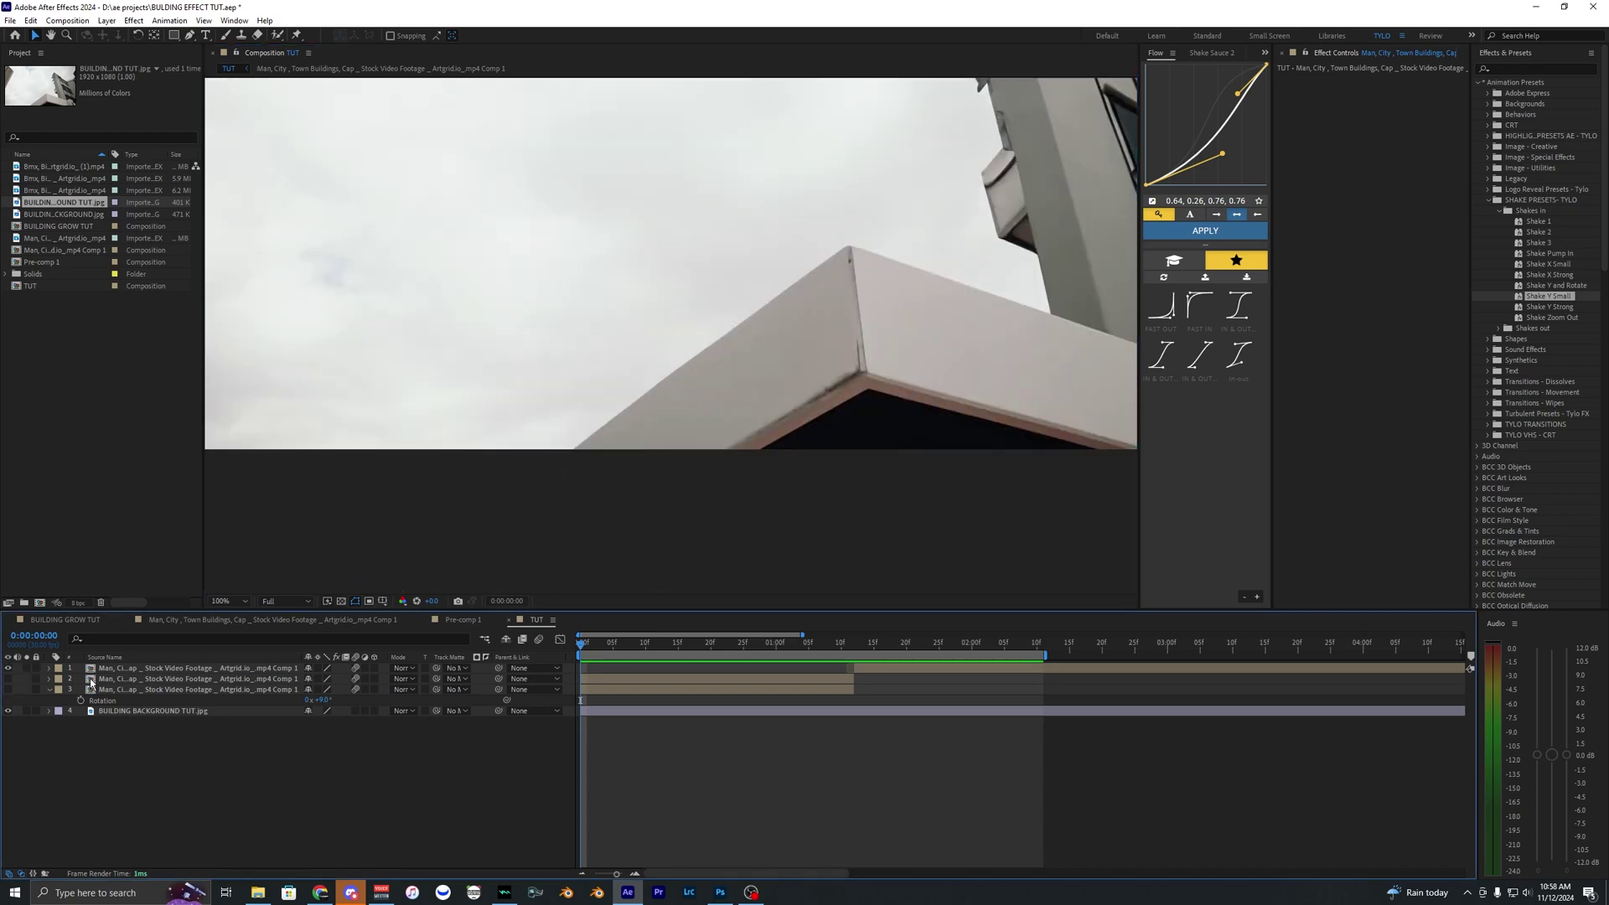
click(9, 688)
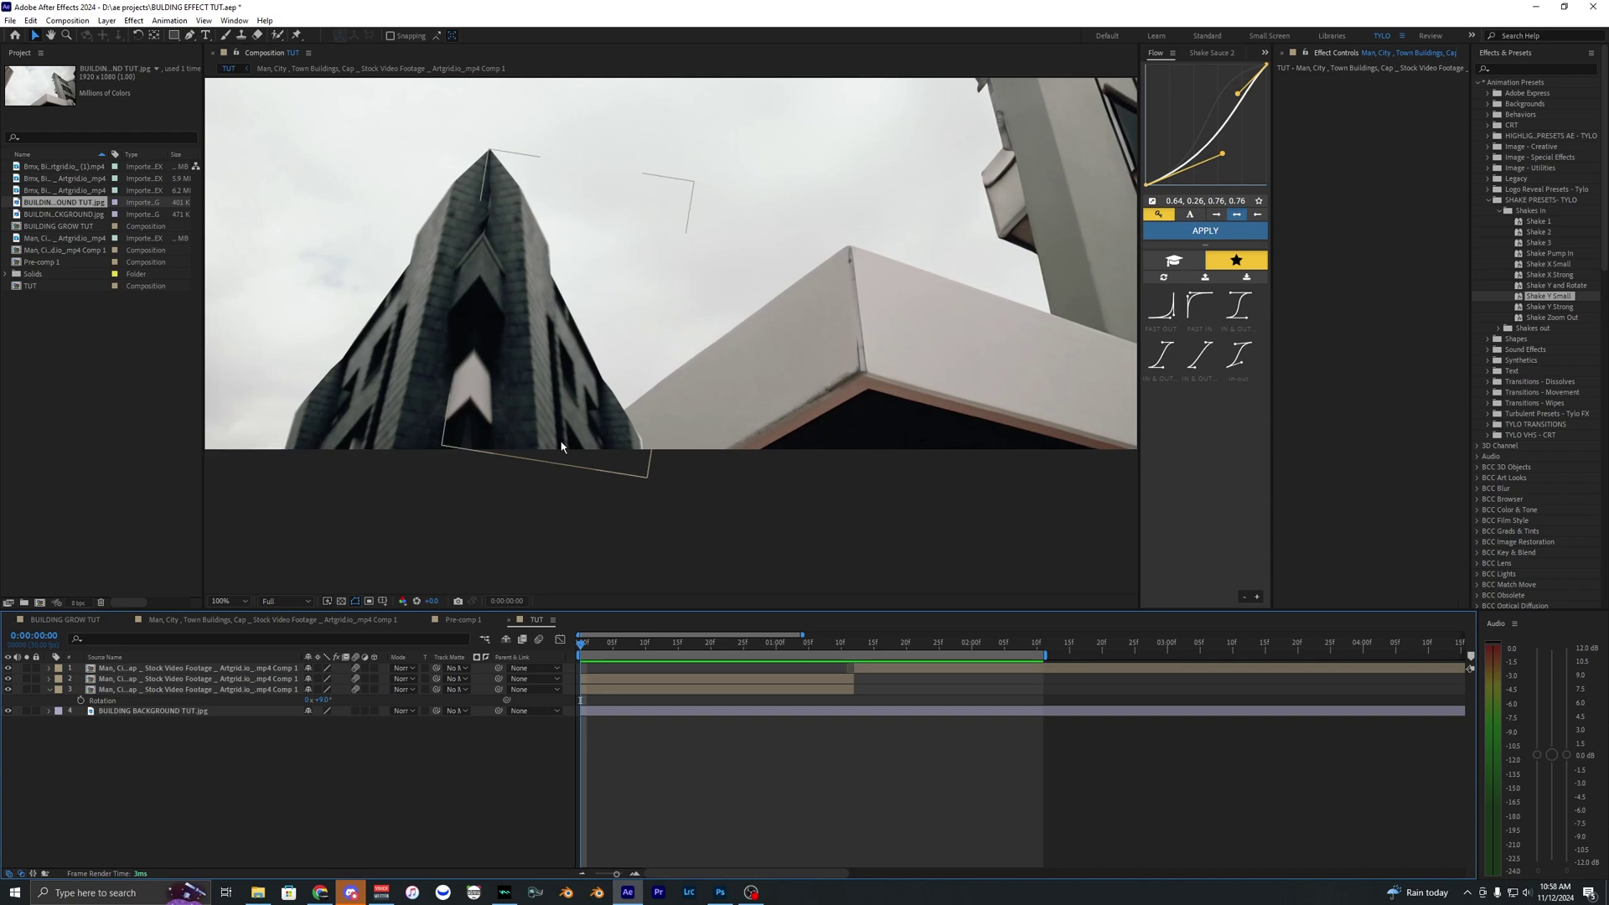
scroll(618, 435, down, 1)
scroll(618, 440, up, 1)
drag(616, 441, 603, 480)
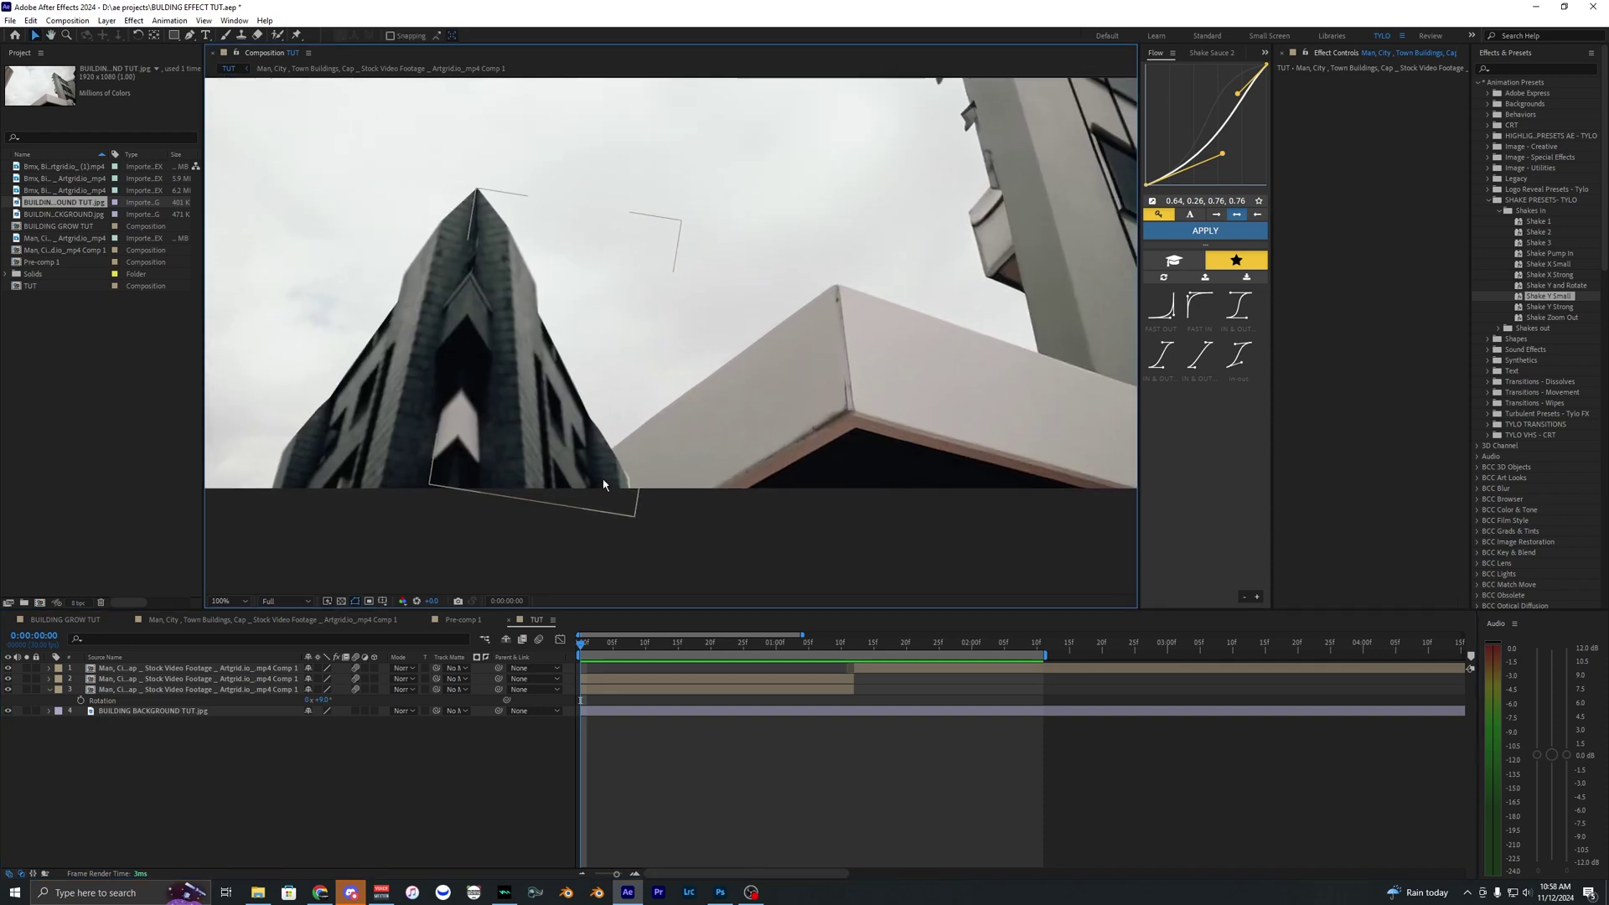
scroll(574, 475, down, 2)
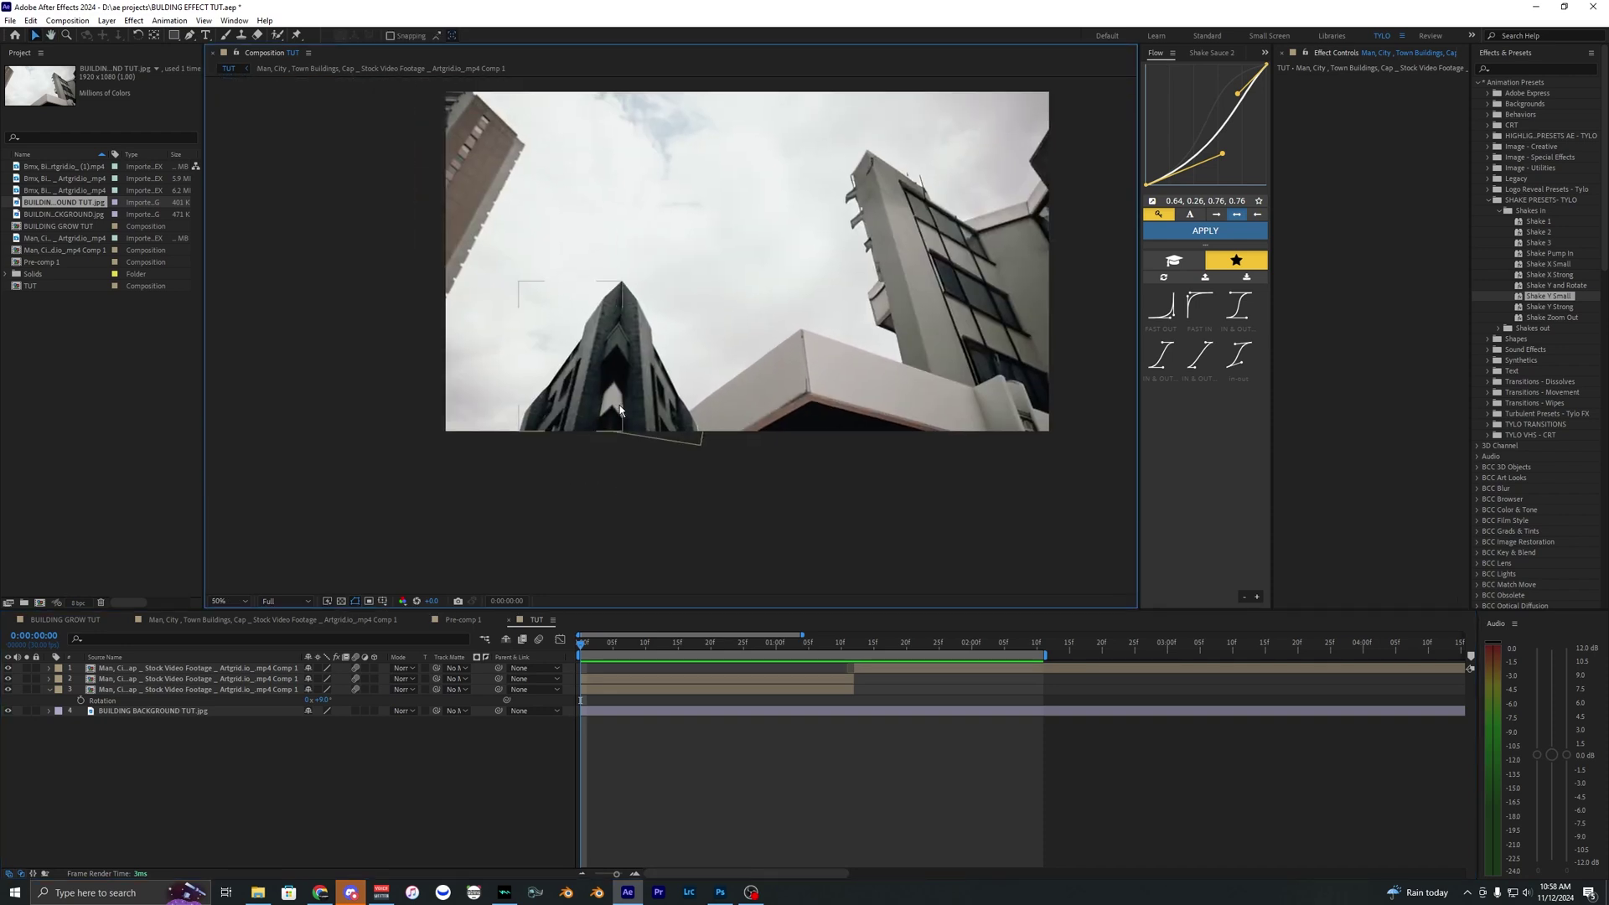
Step: Duplicate the original masked building layer and delete the copy's mask to reveal the full frozen frame
click(602, 679)
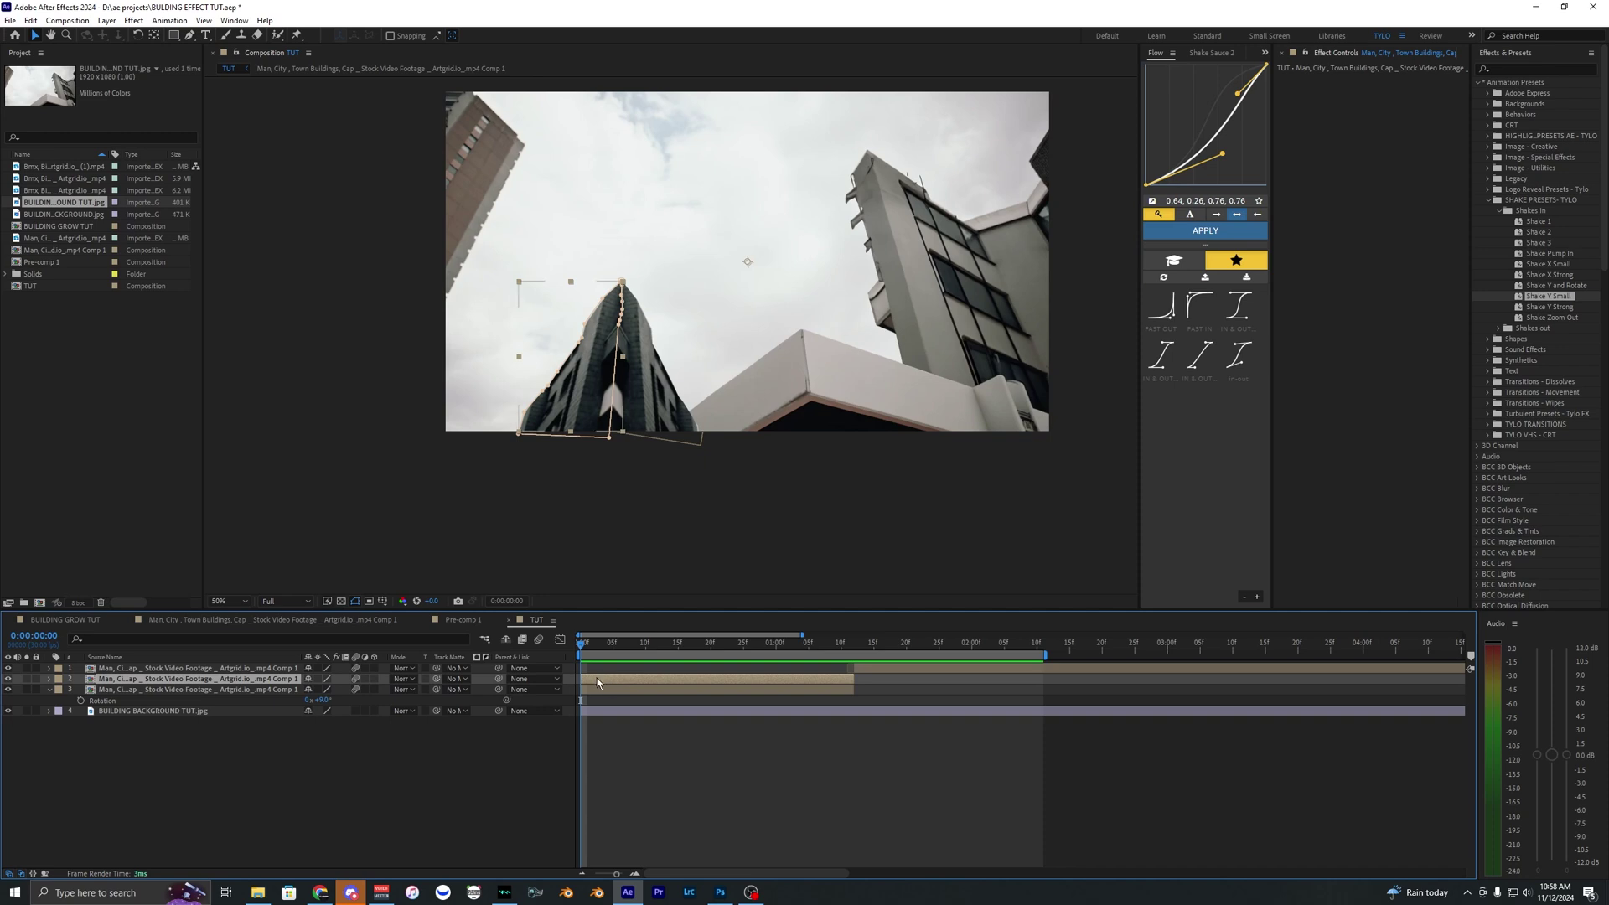
key(ctrl+d)
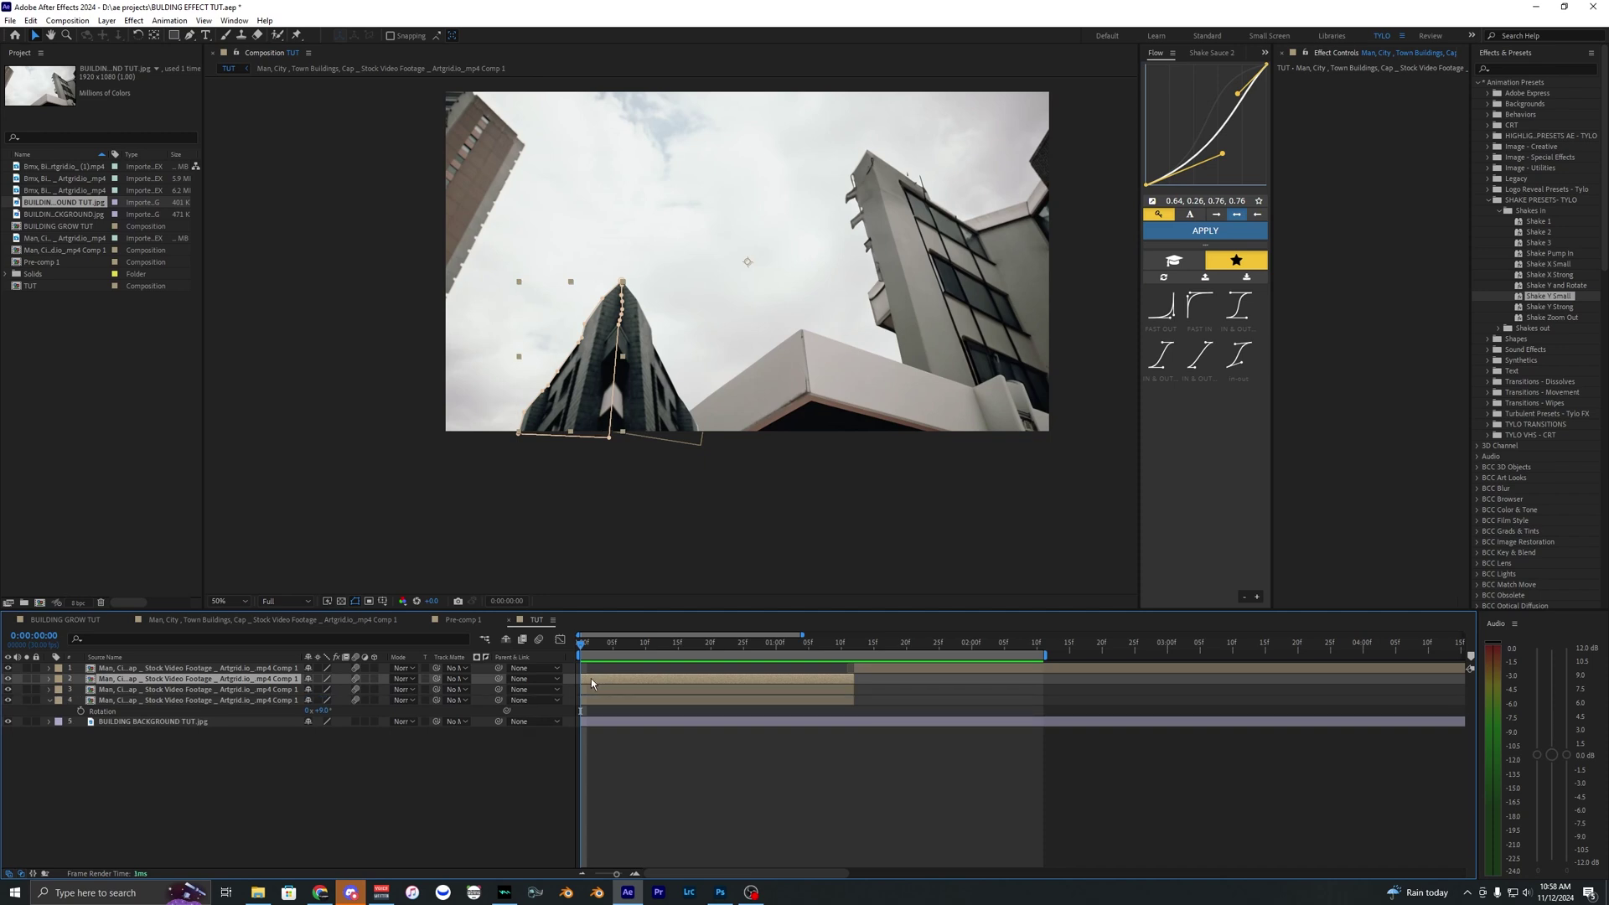
key(m)
click(136, 697)
key(Delete)
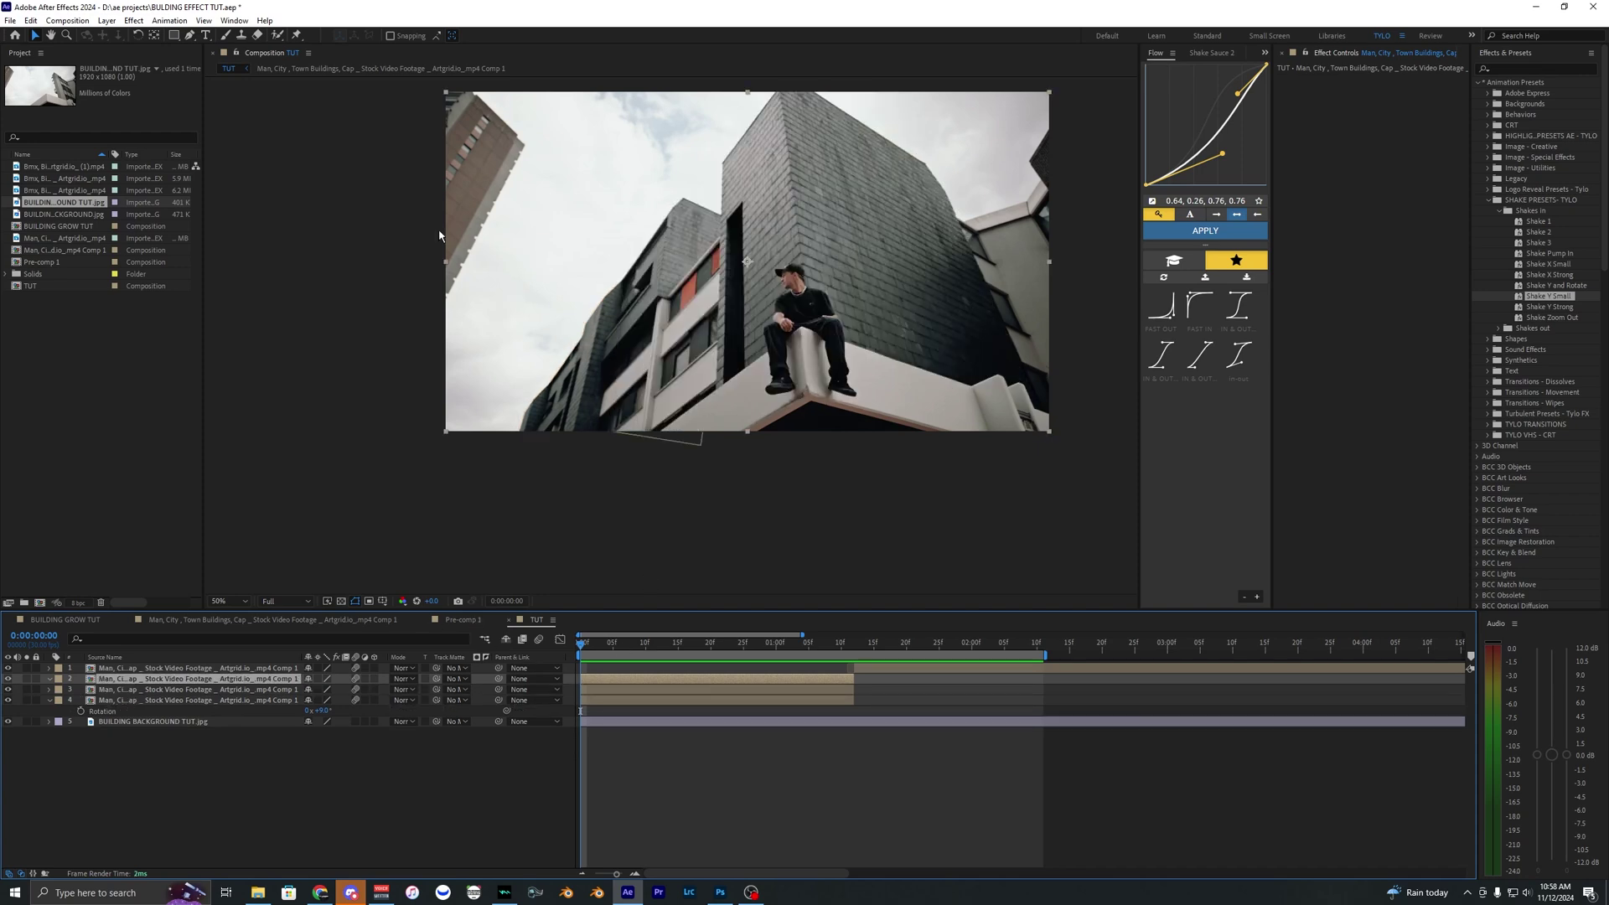
Step: Mask the new layer with the Pen tool around the adjoining building section with the grey slate top, extending below the frame edge
key(g)
scroll(645, 321, up, 2)
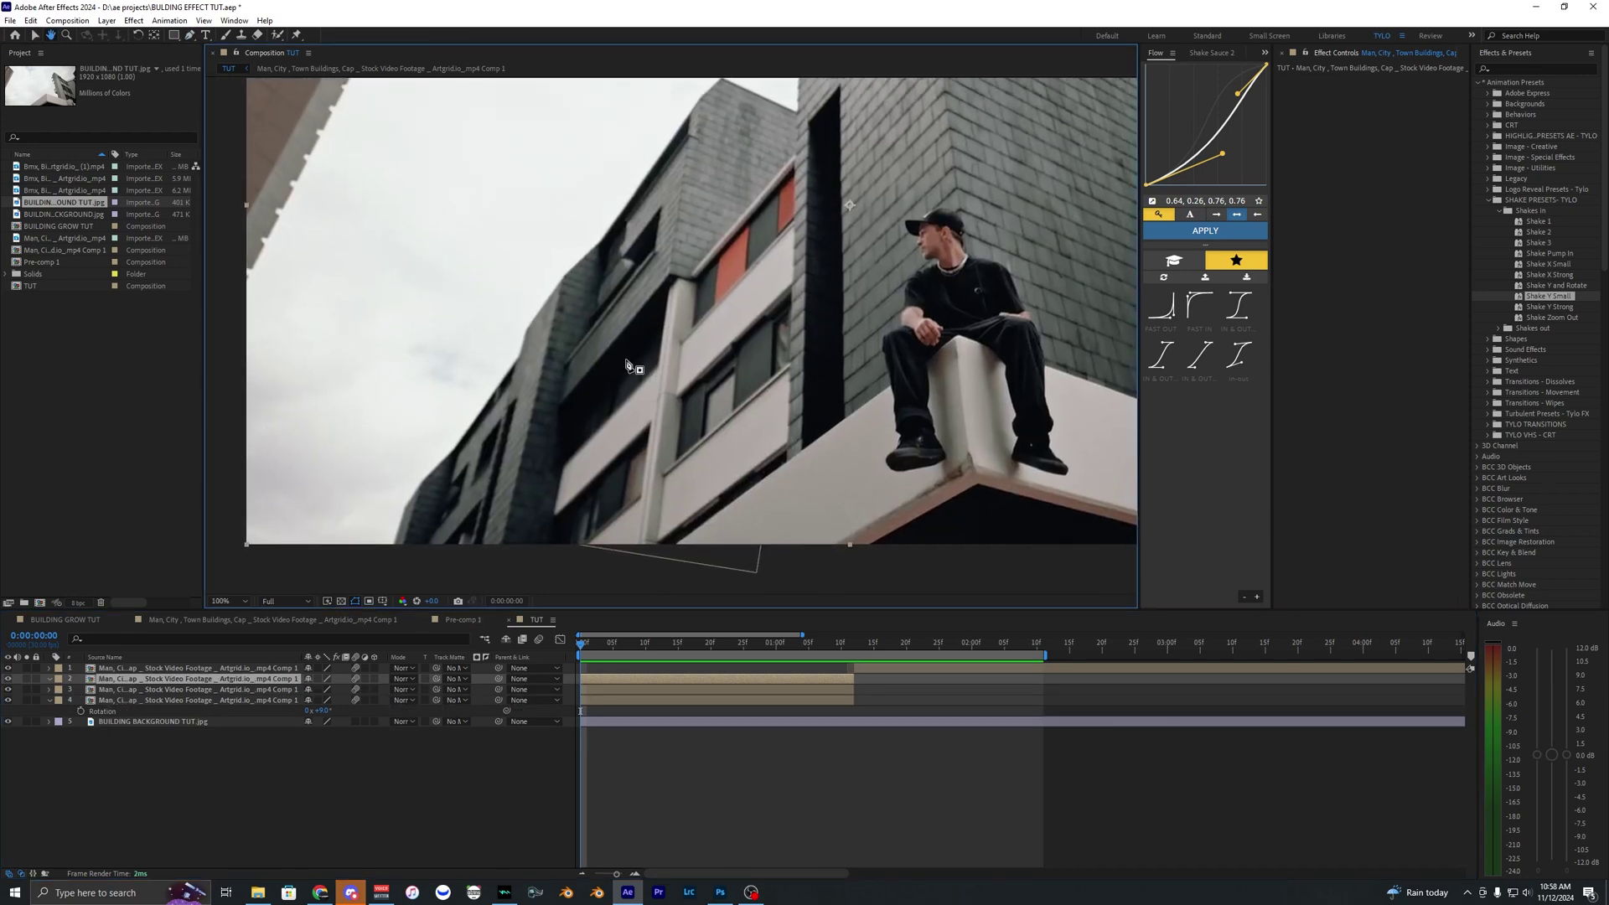
click(604, 151)
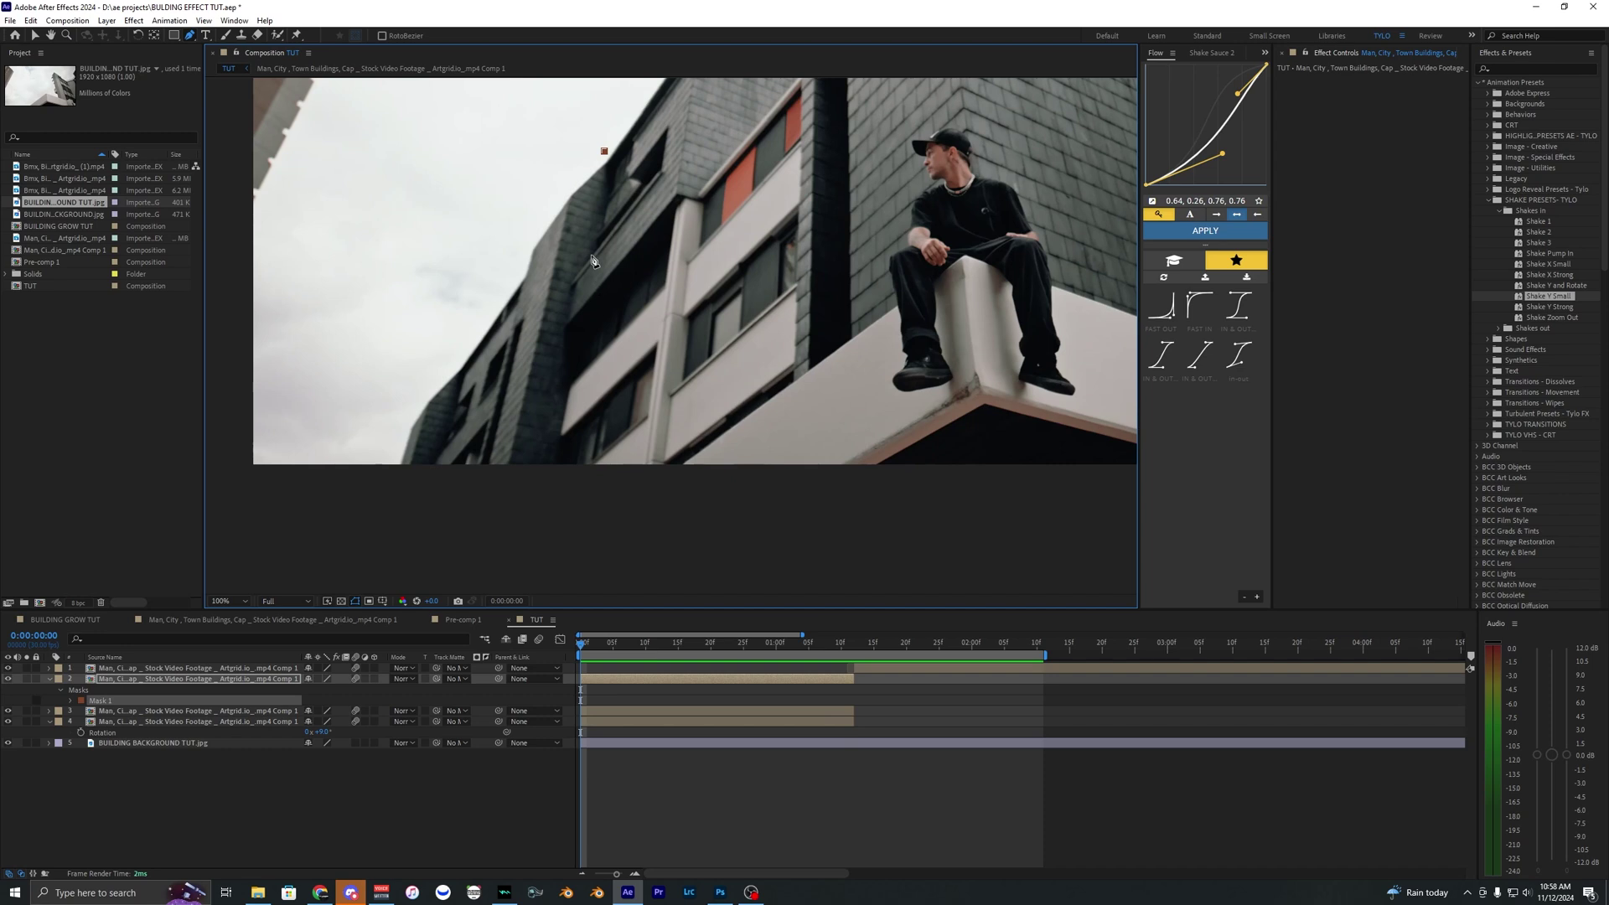
click(580, 352)
click(574, 386)
click(568, 421)
drag(621, 189, 619, 196)
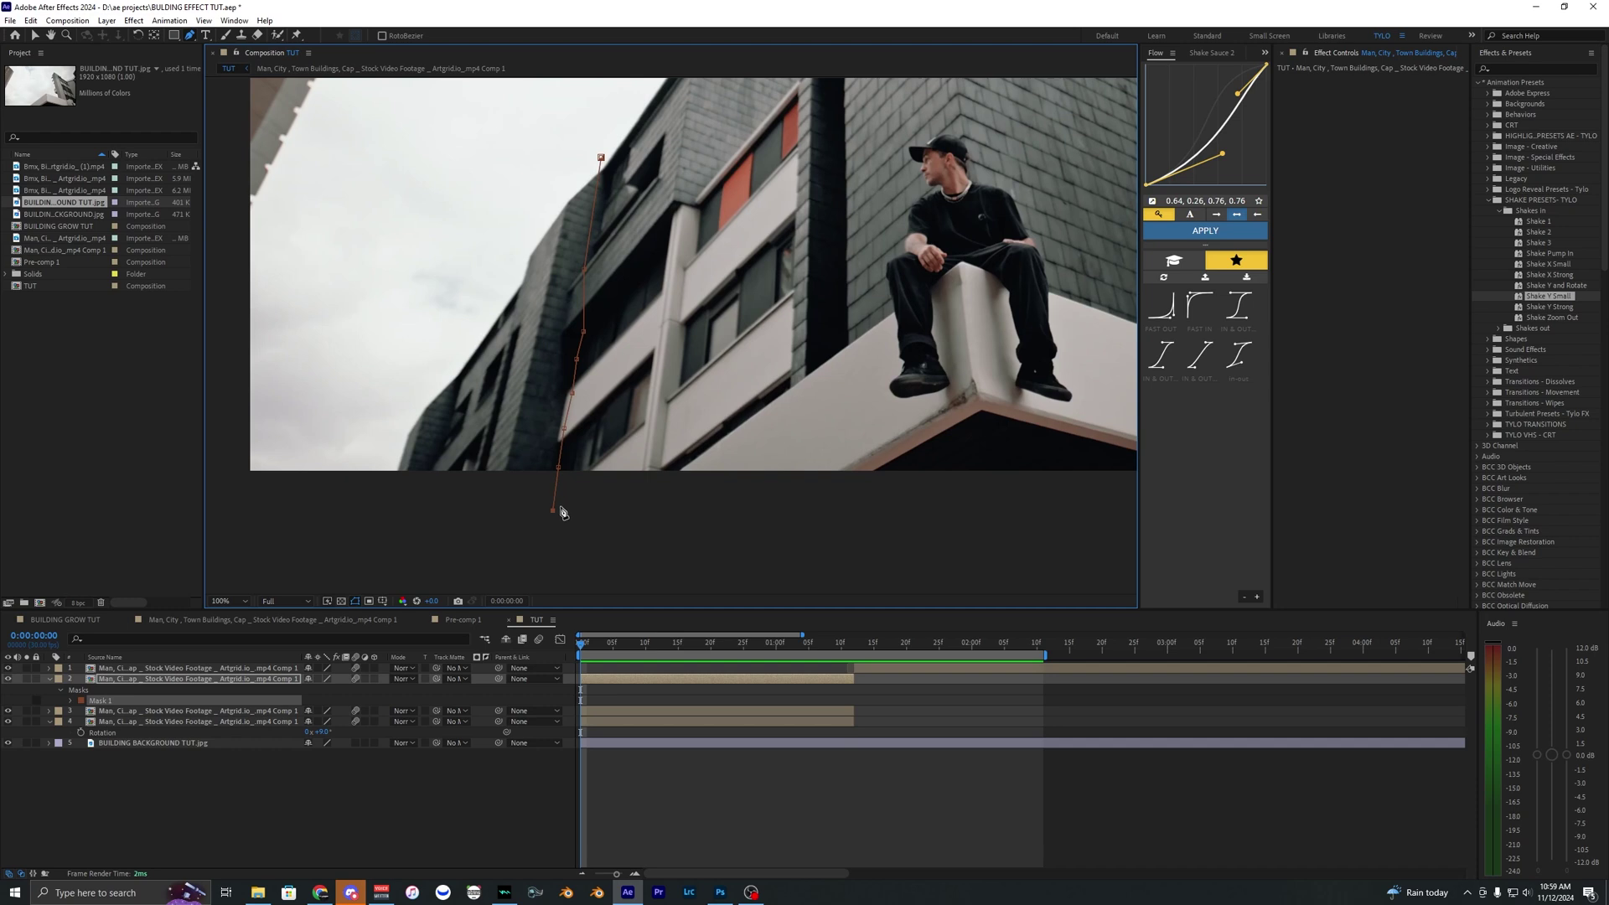
click(654, 511)
drag(687, 470, 647, 548)
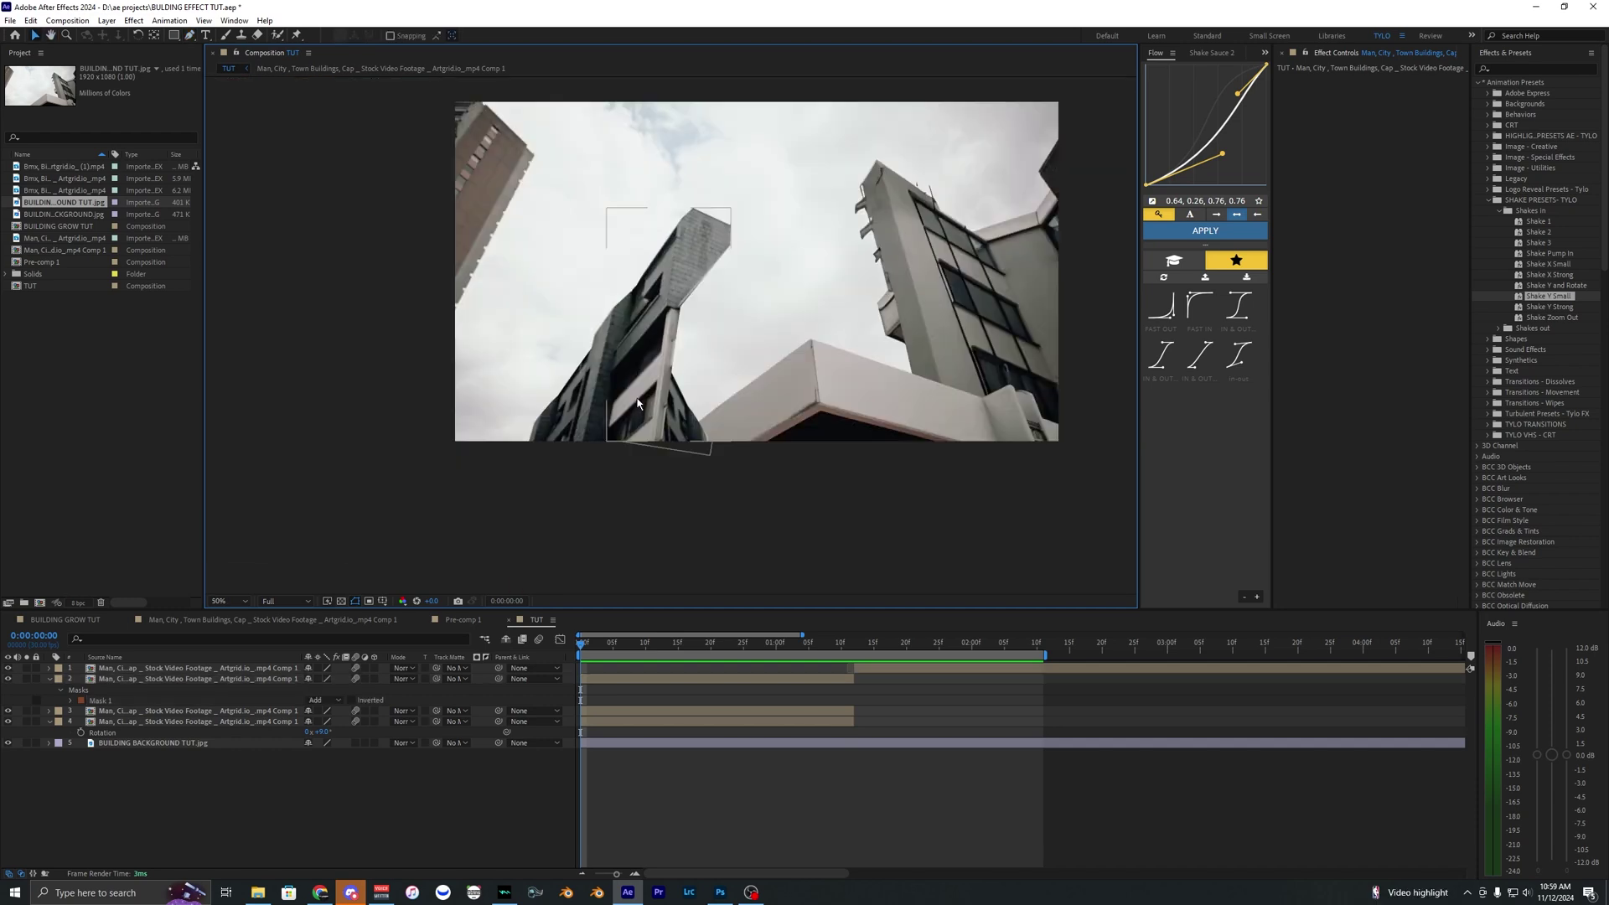
click(639, 401)
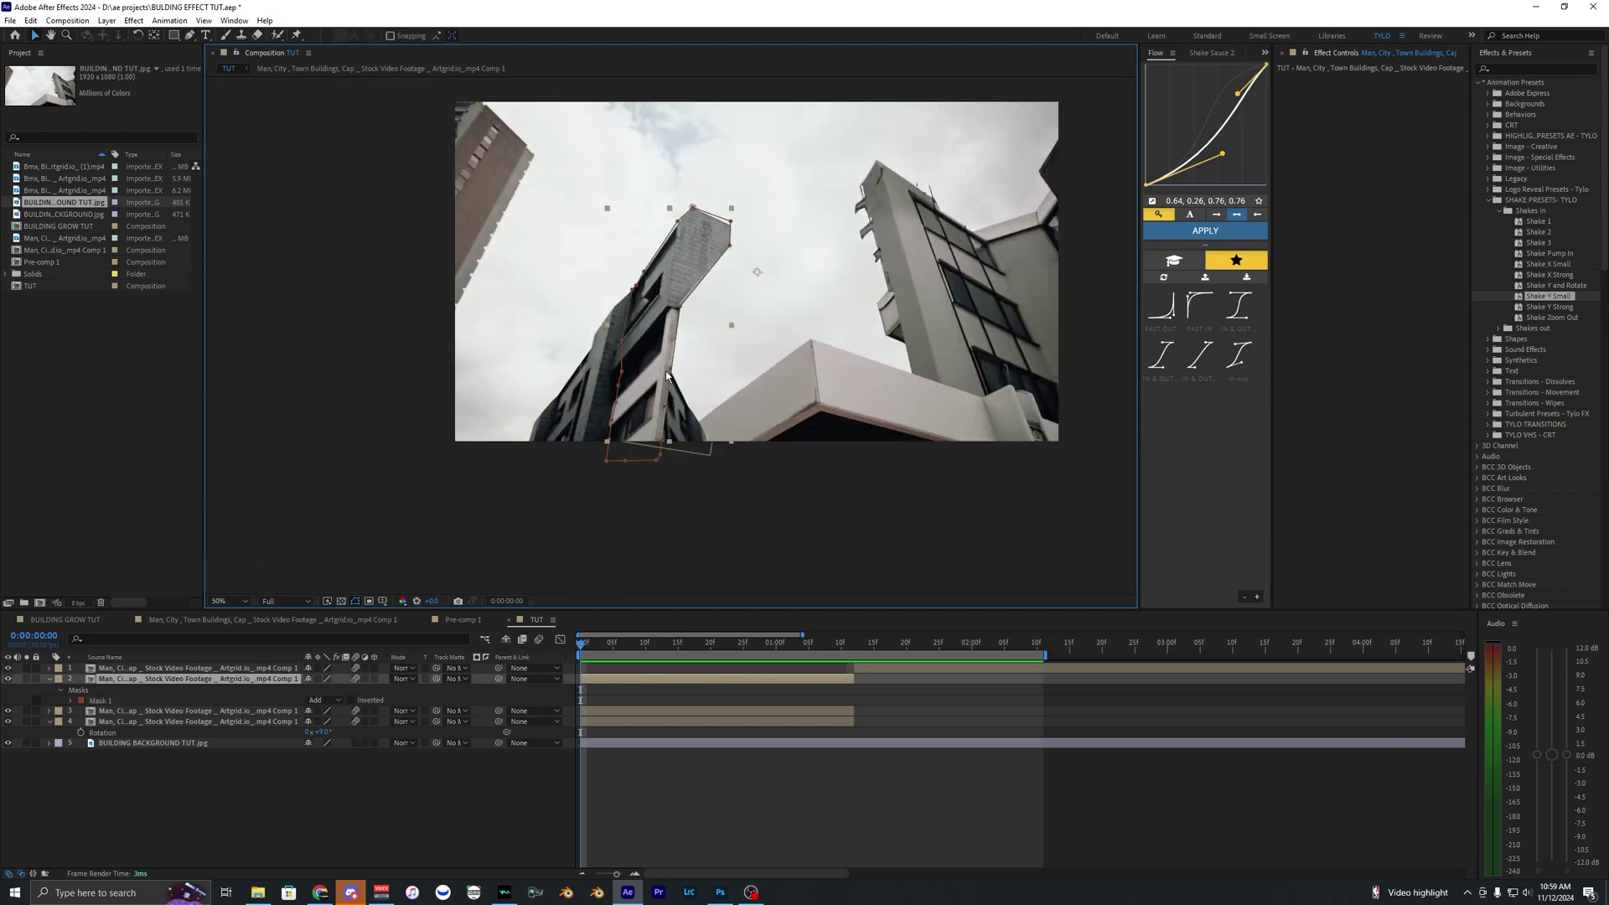
scroll(666, 374, up, 2)
scroll(657, 334, down, 2)
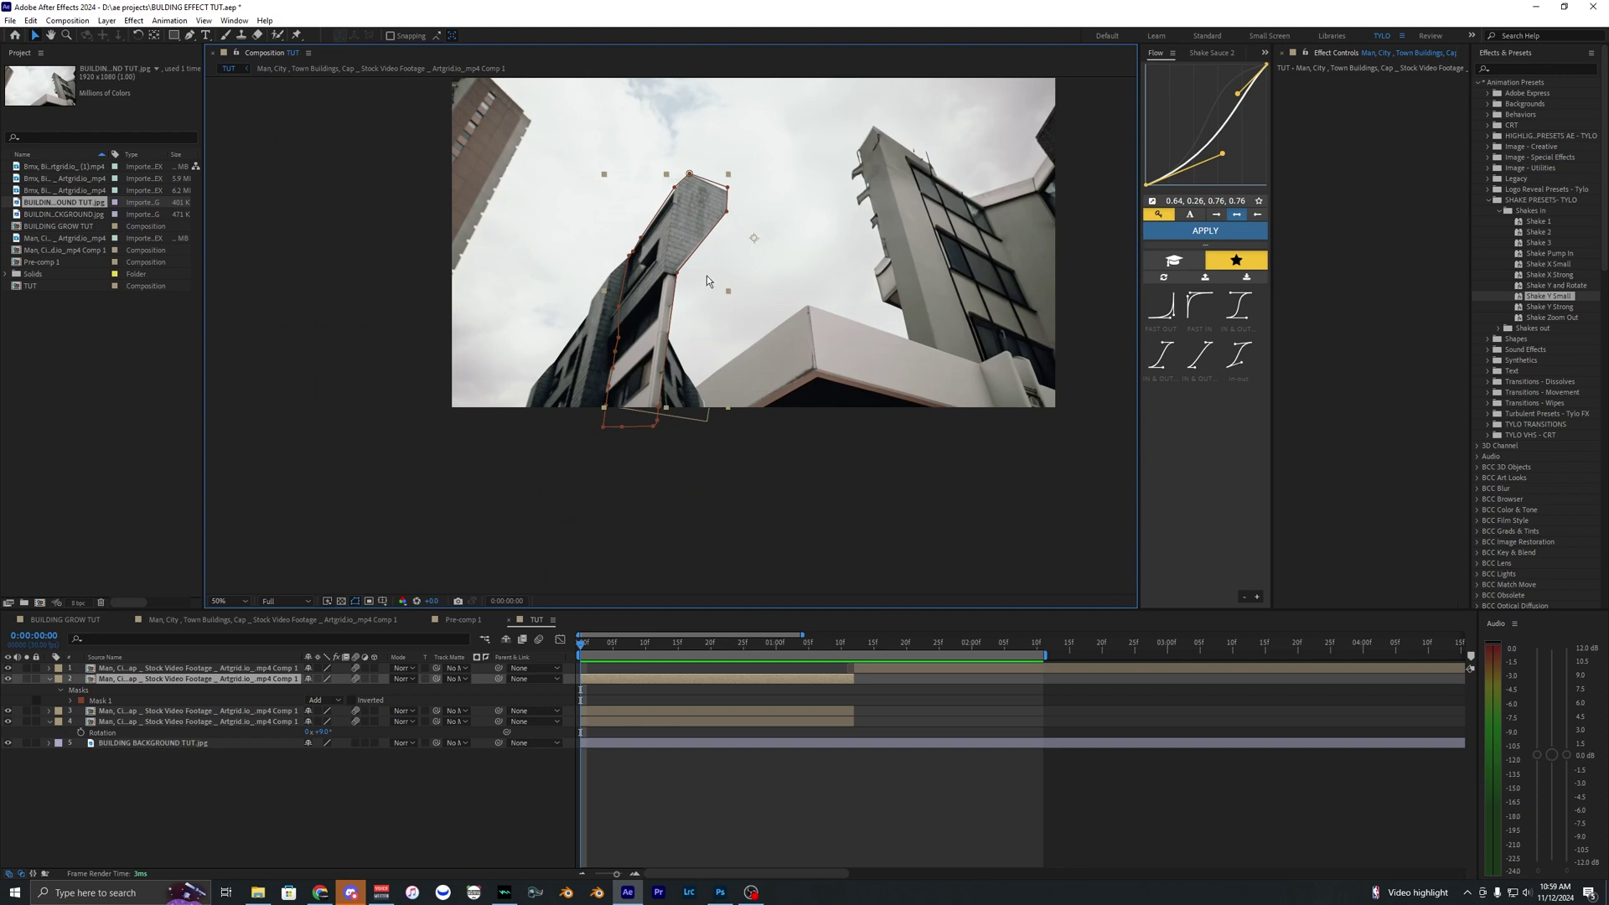
click(700, 459)
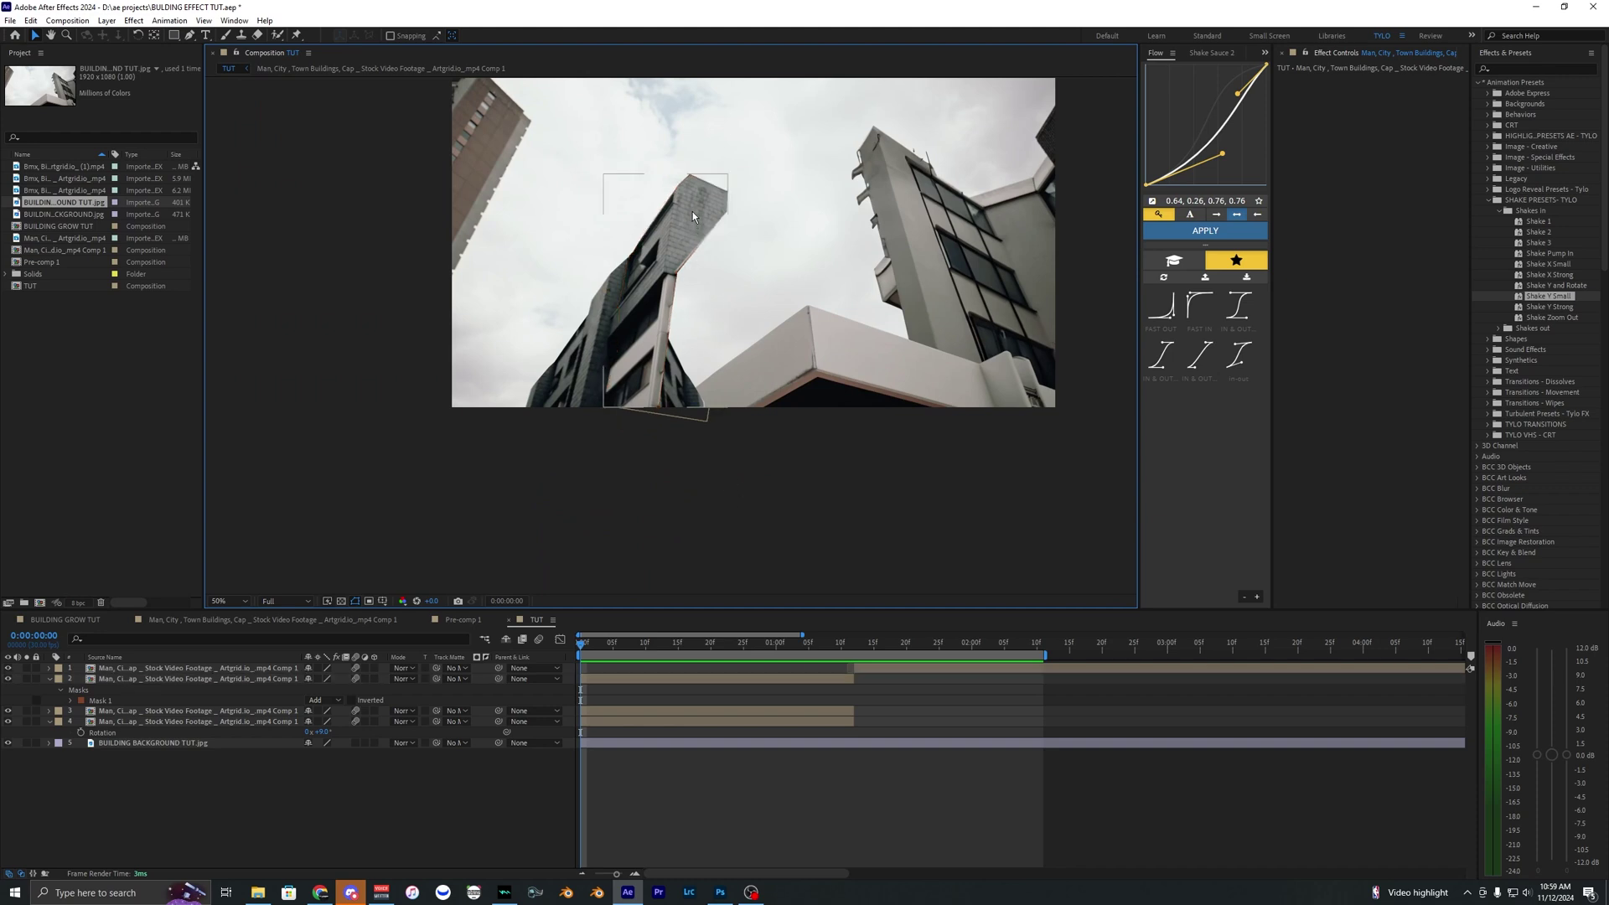
Step: Duplicate the newly masked building section and flip the lower copy horizontally
scroll(692, 220, up, 1)
click(652, 677)
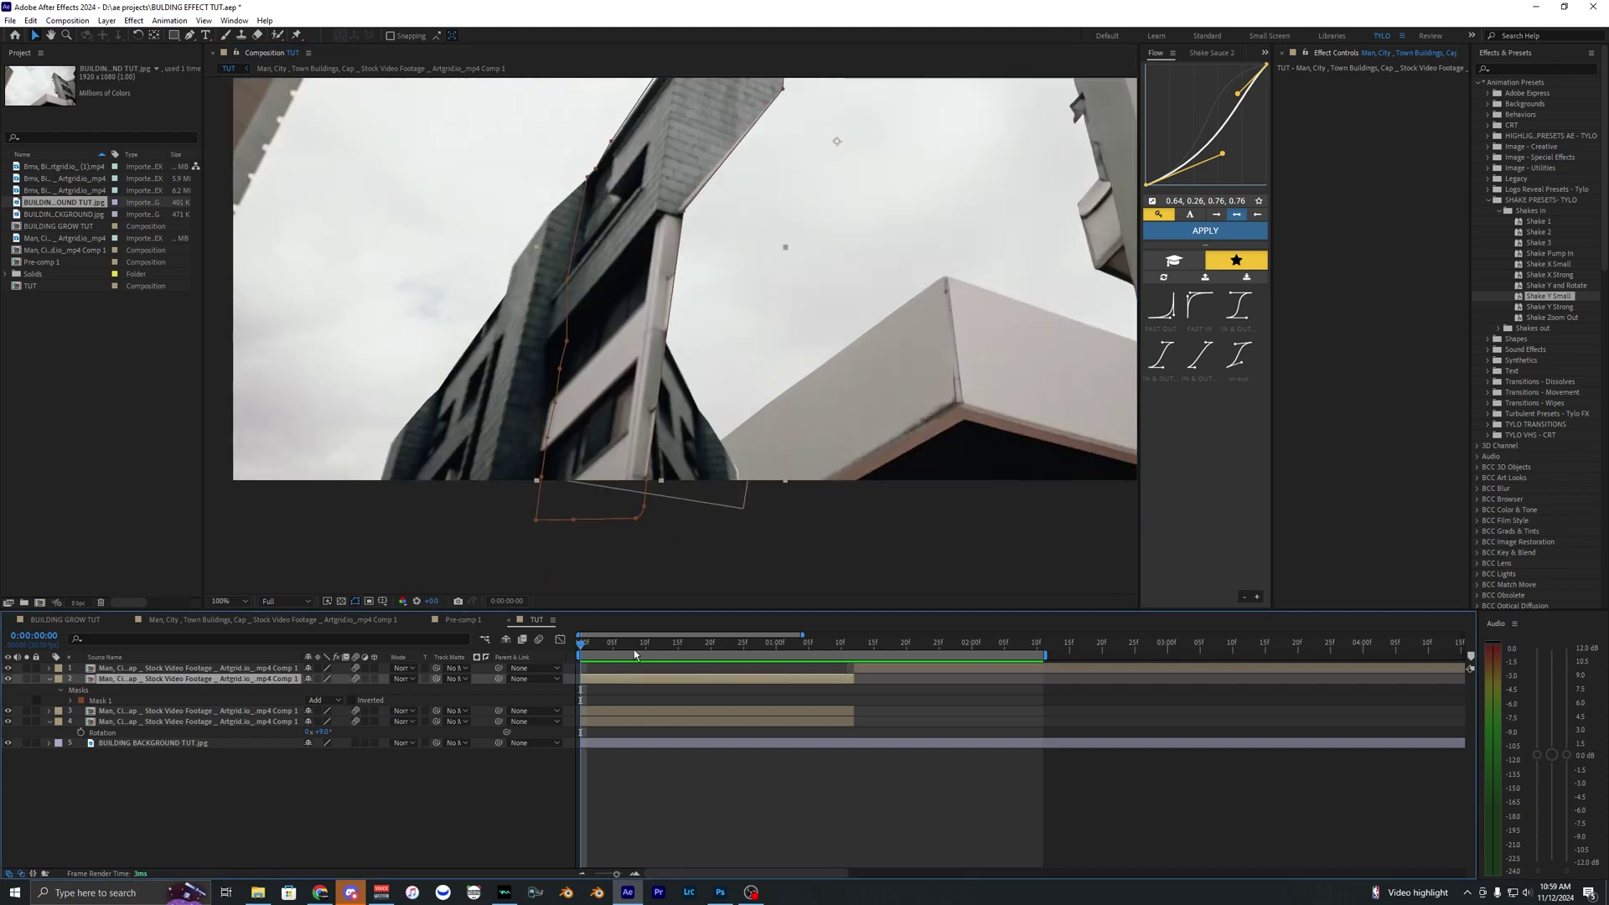
key(ctrl+d)
click(600, 691)
right_click(600, 691)
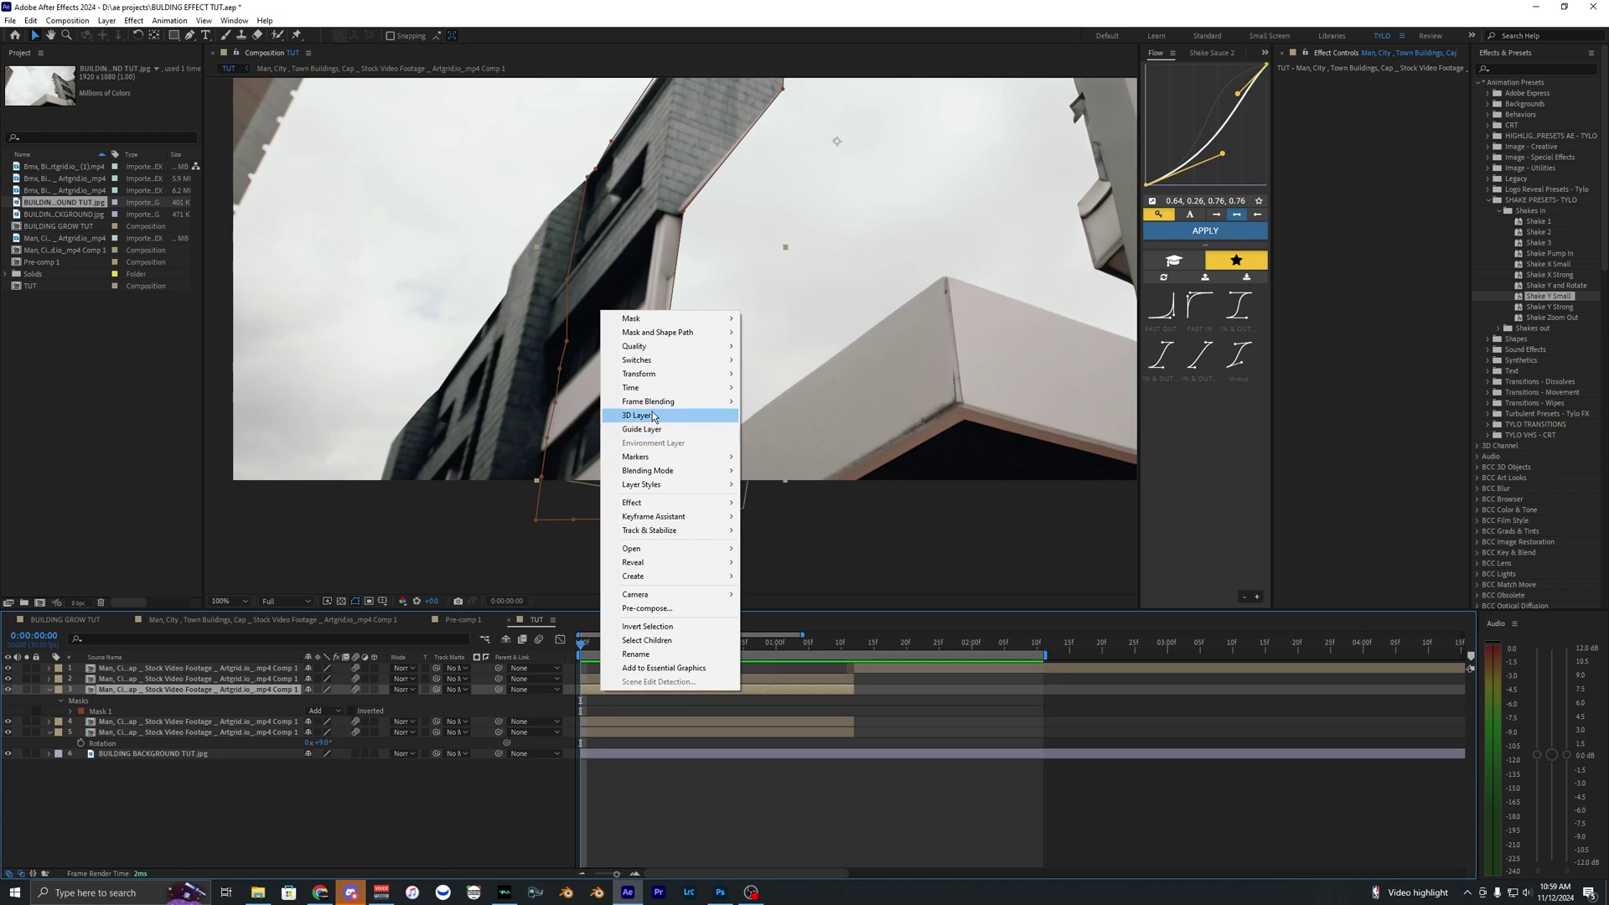
mouse_move(729, 373)
click(807, 476)
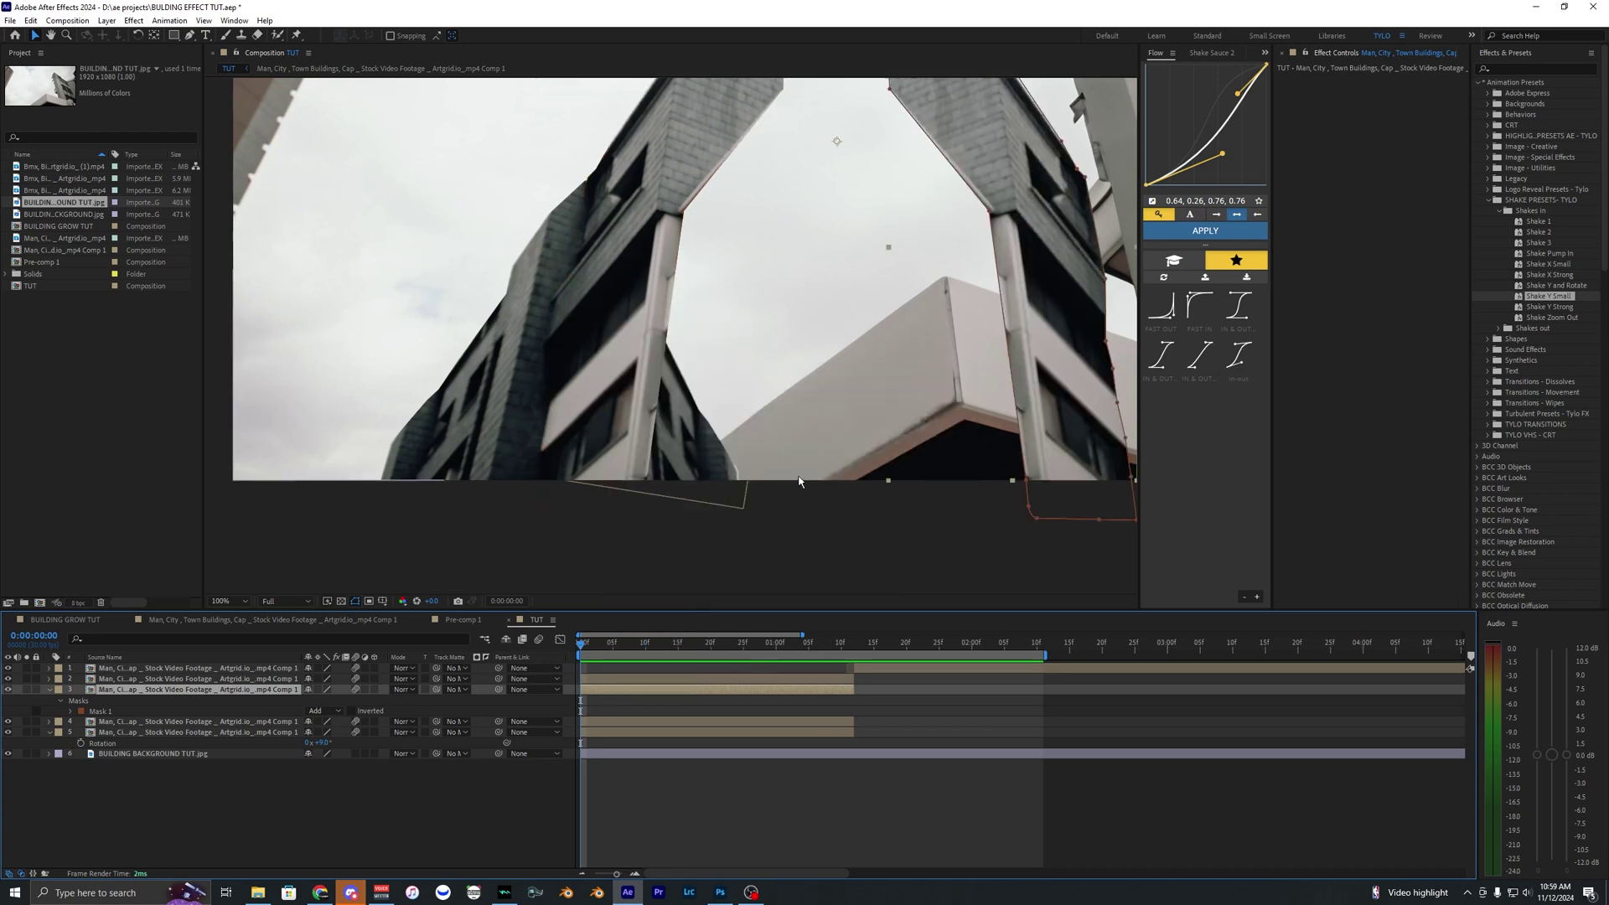
Step: Move and rotate the flipped section against the original and unlink its scale proportions, undoing a trial scale change
scroll(792, 400, down, 2)
key(s)
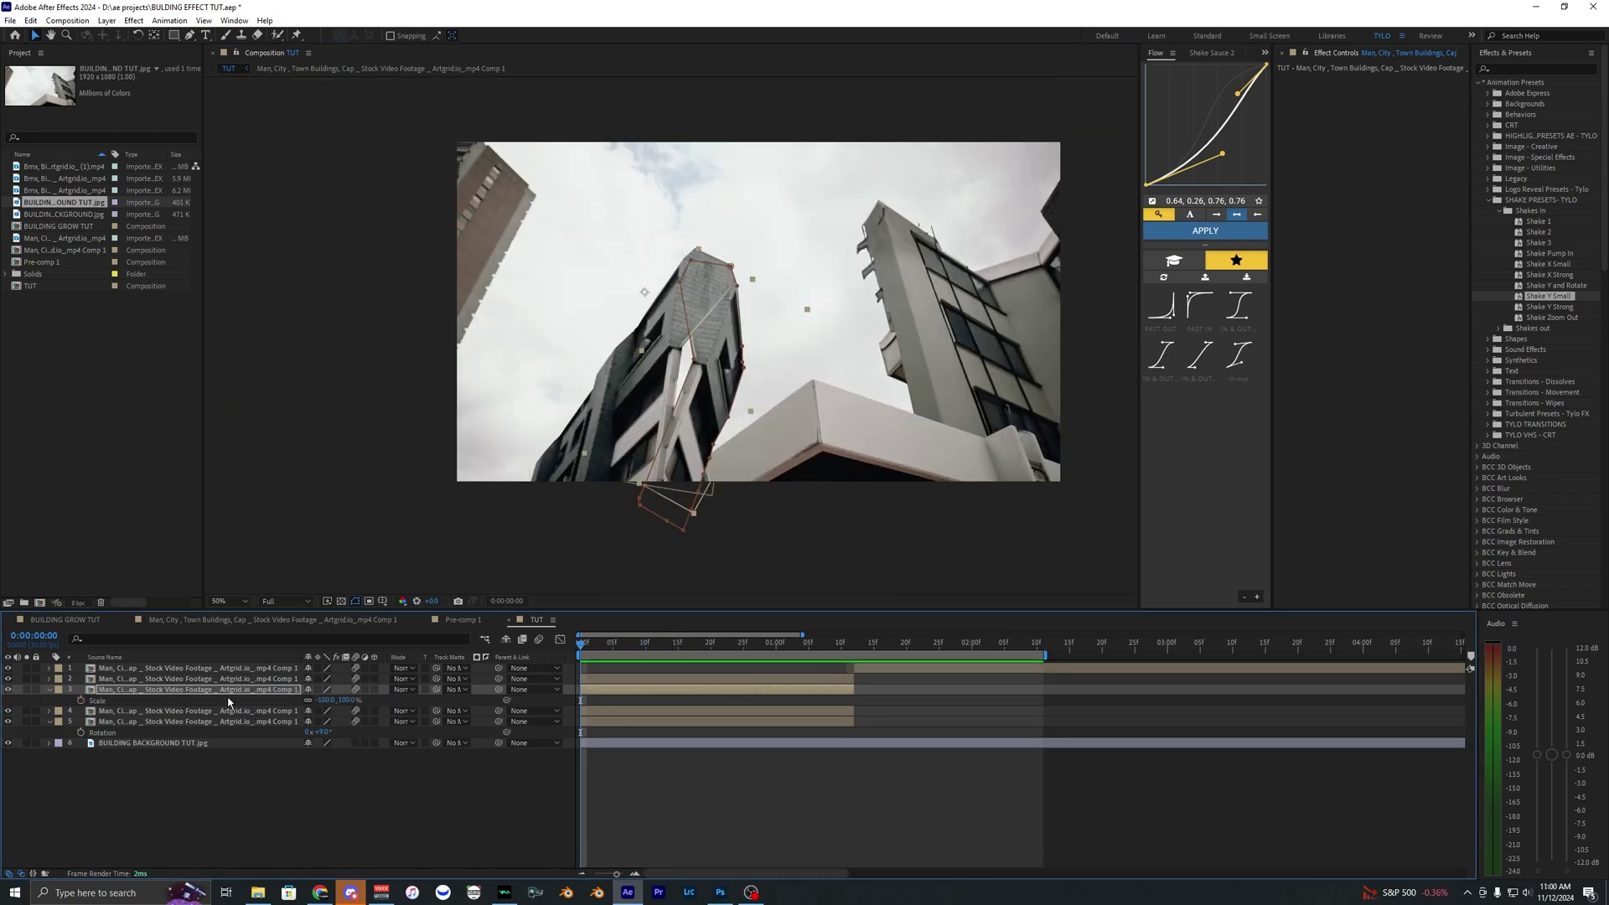
key(s)
key(s)
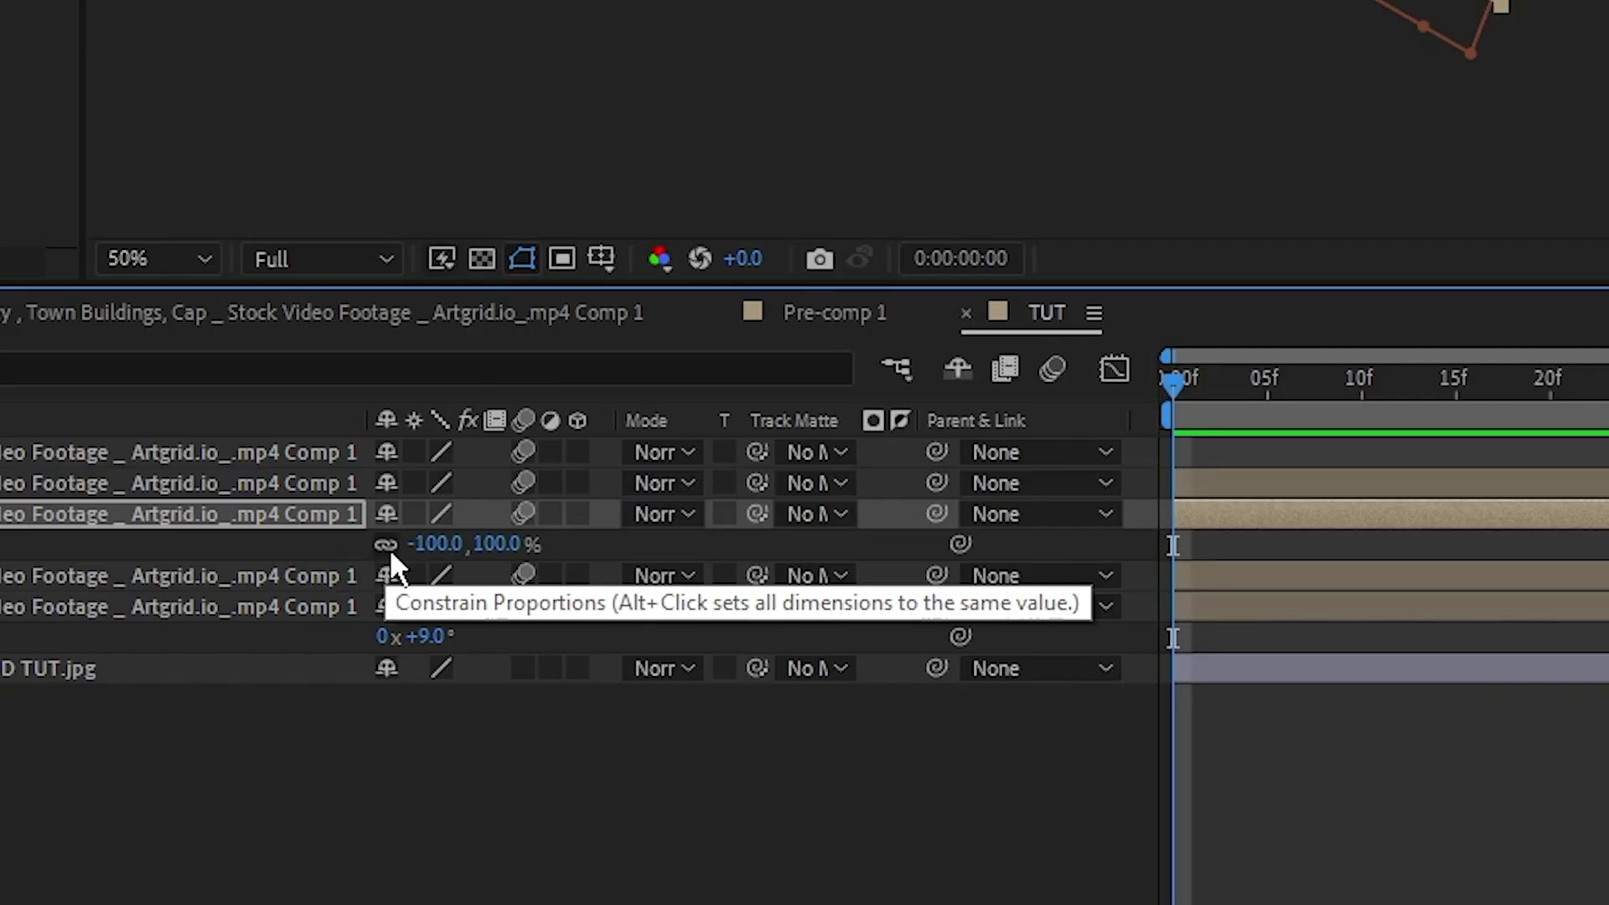
drag(435, 545, 516, 517)
key(ctrl+z)
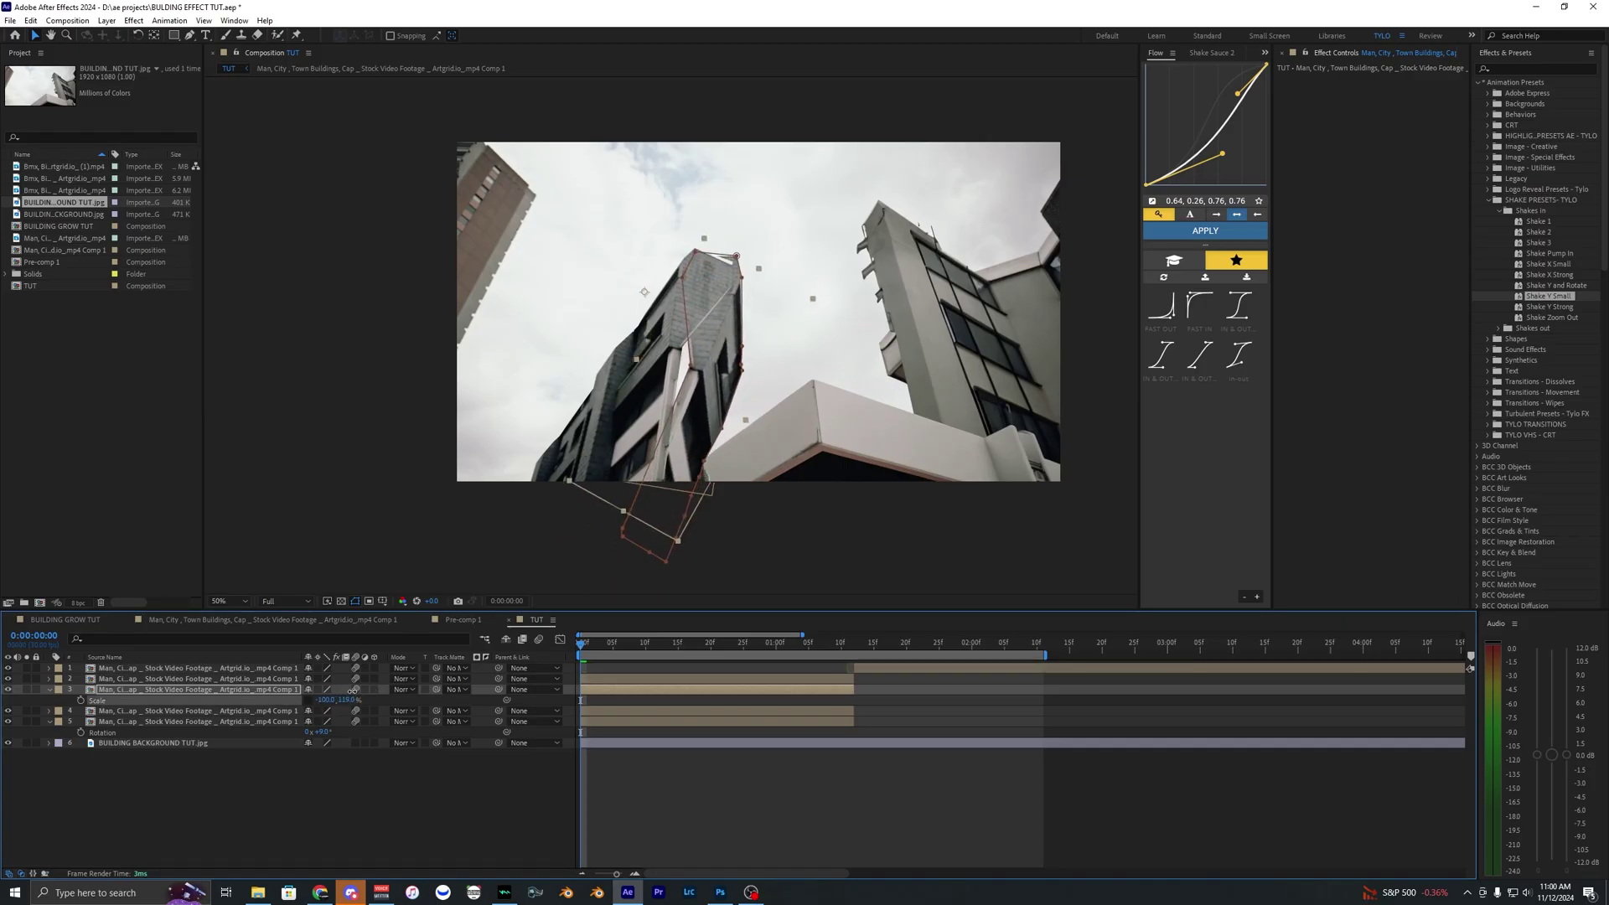
Step: Stretch the flipped section vertically and align it with the original half so it forms the side wall, then preview it
drag(352, 690, 318, 698)
drag(696, 448, 699, 434)
scroll(712, 377, up, 2)
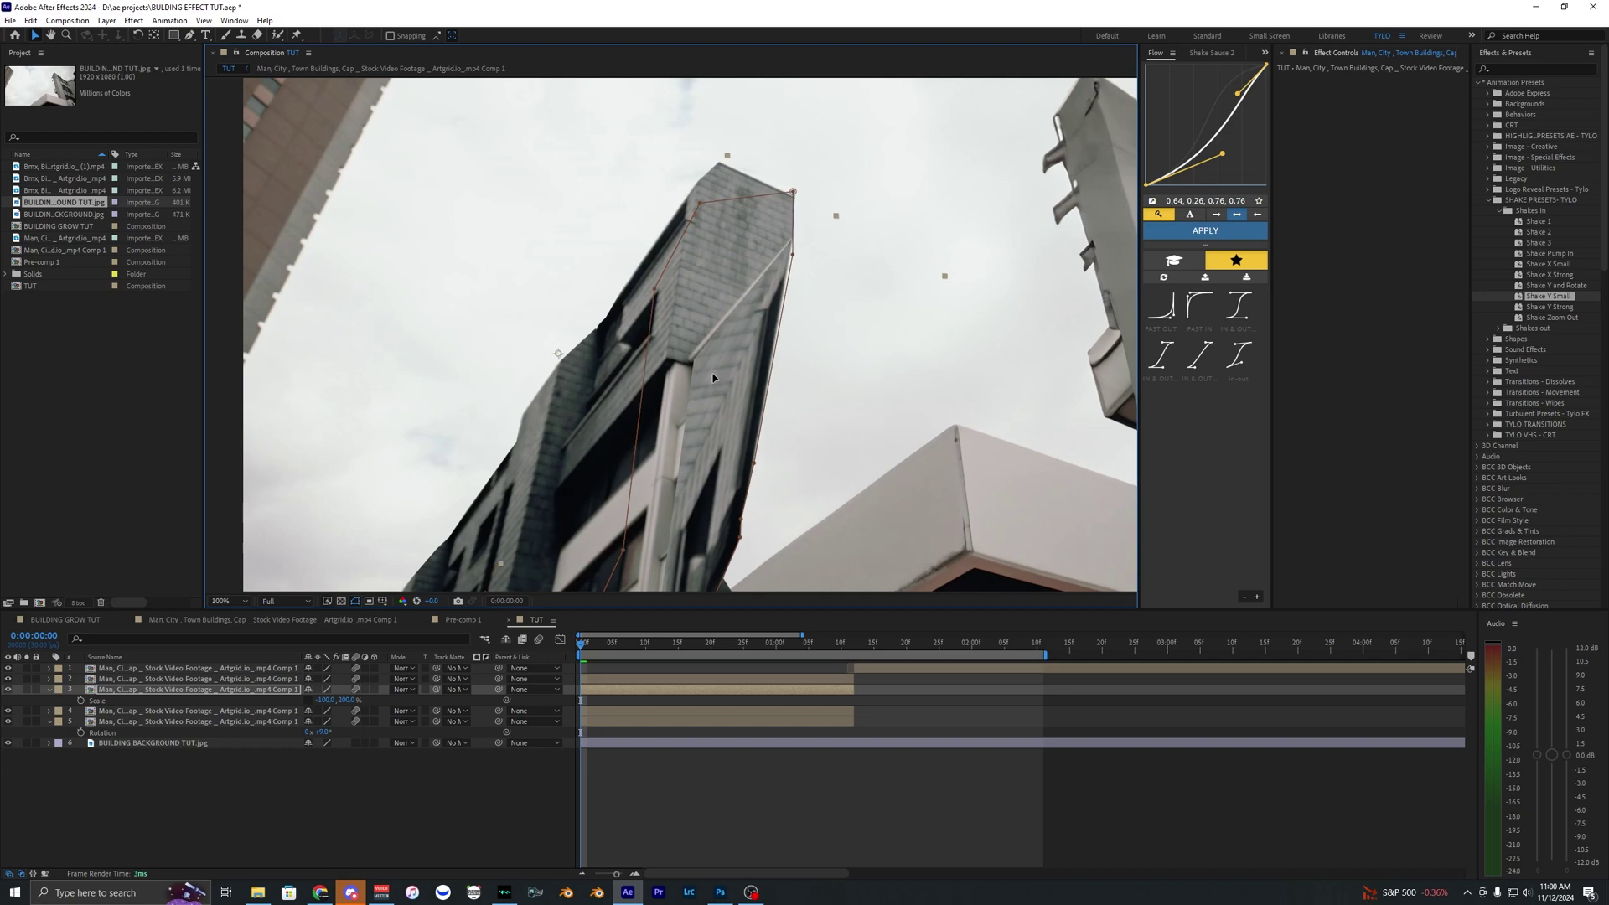
drag(712, 380, 641, 263)
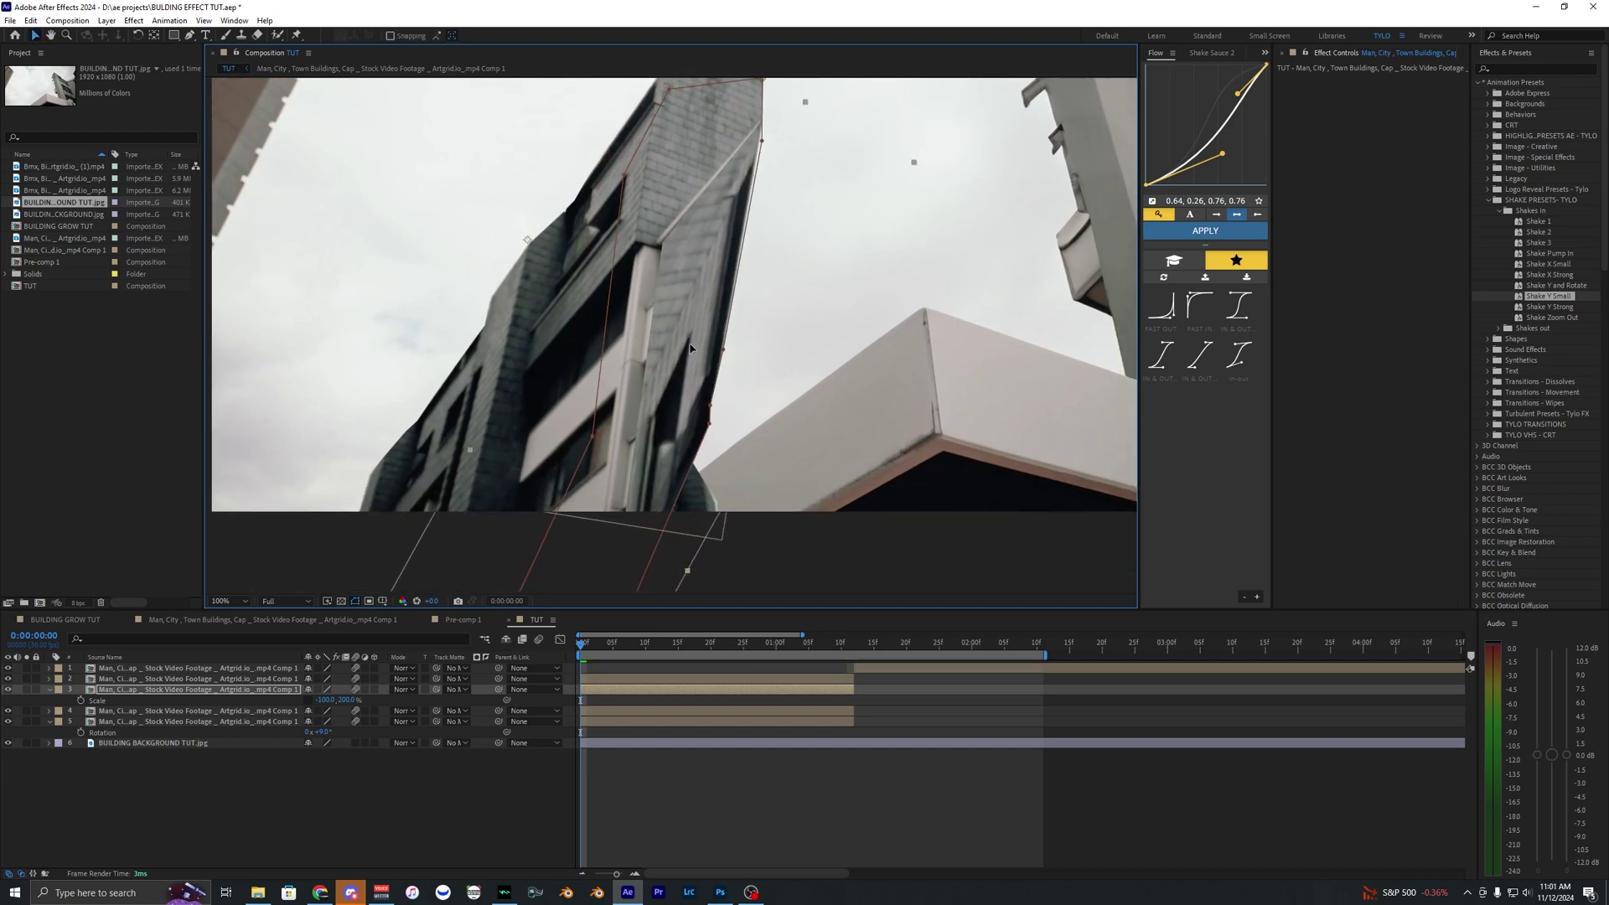
drag(763, 357, 757, 392)
scroll(666, 332, down, 2)
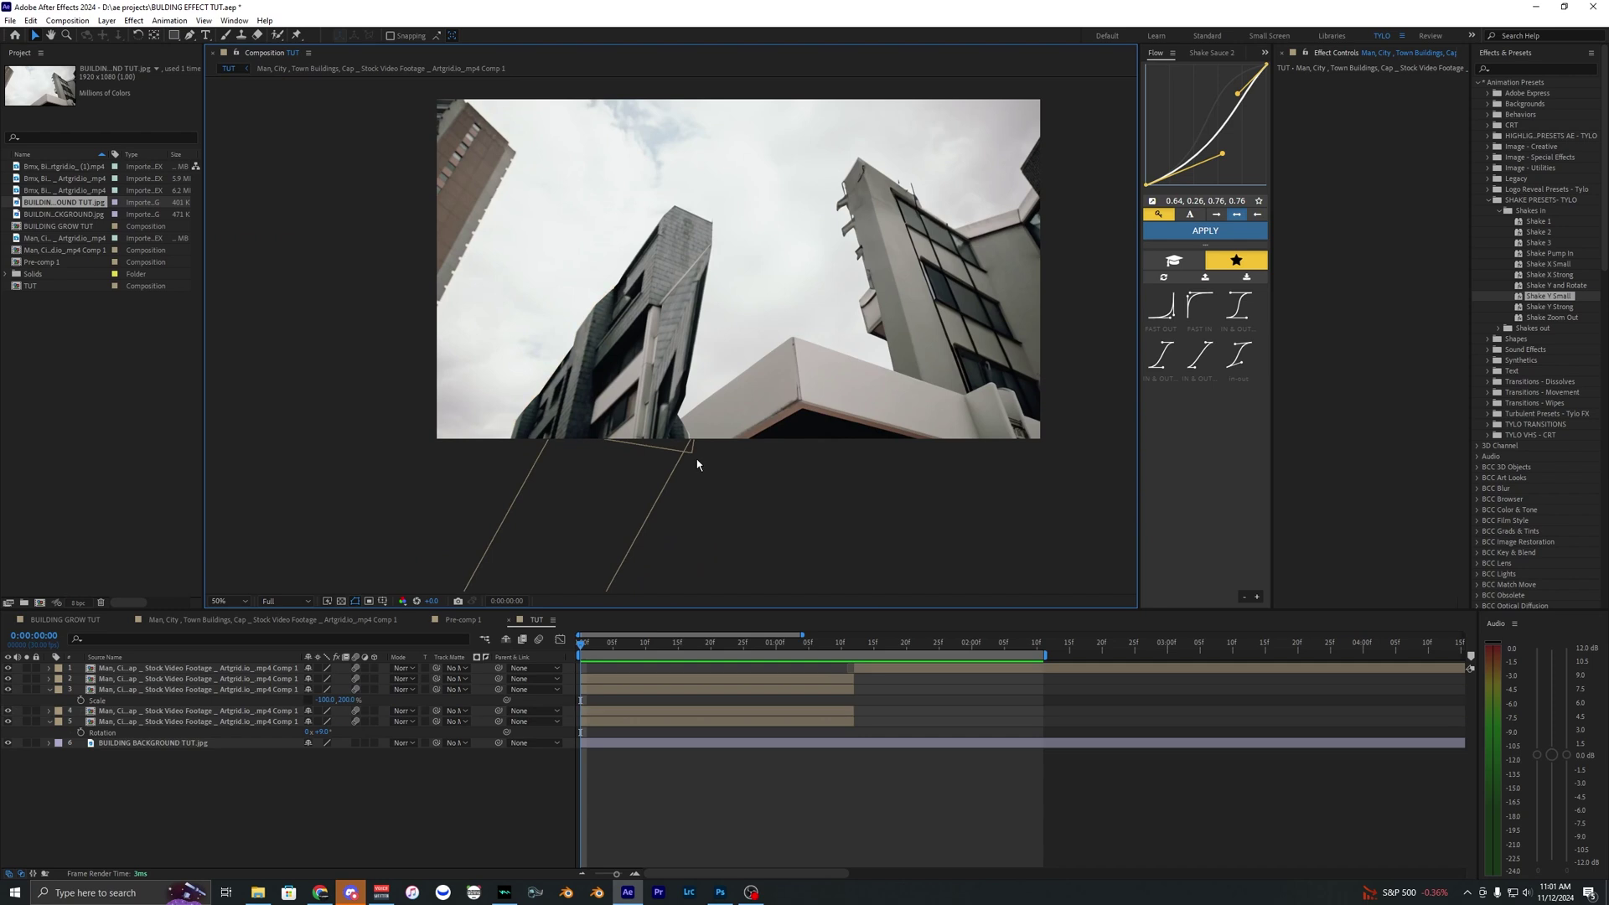
drag(692, 458, 610, 468)
key(space)
Step: Duplicate the top masked building section and delete the copy's mask
click(611, 679)
key(space)
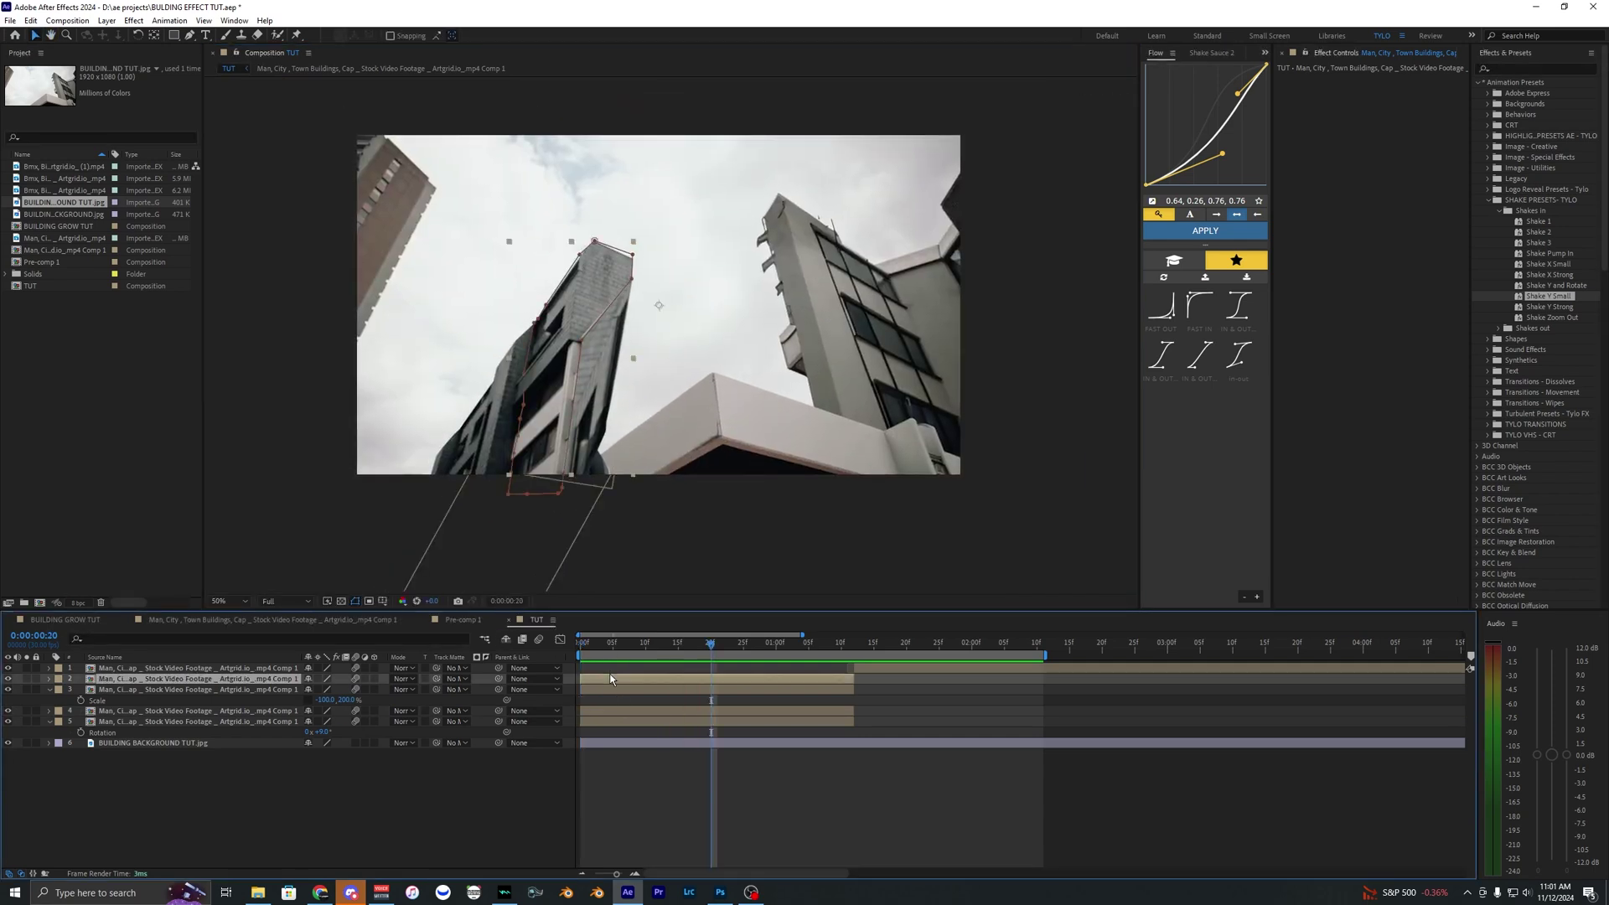
key(ctrl+d)
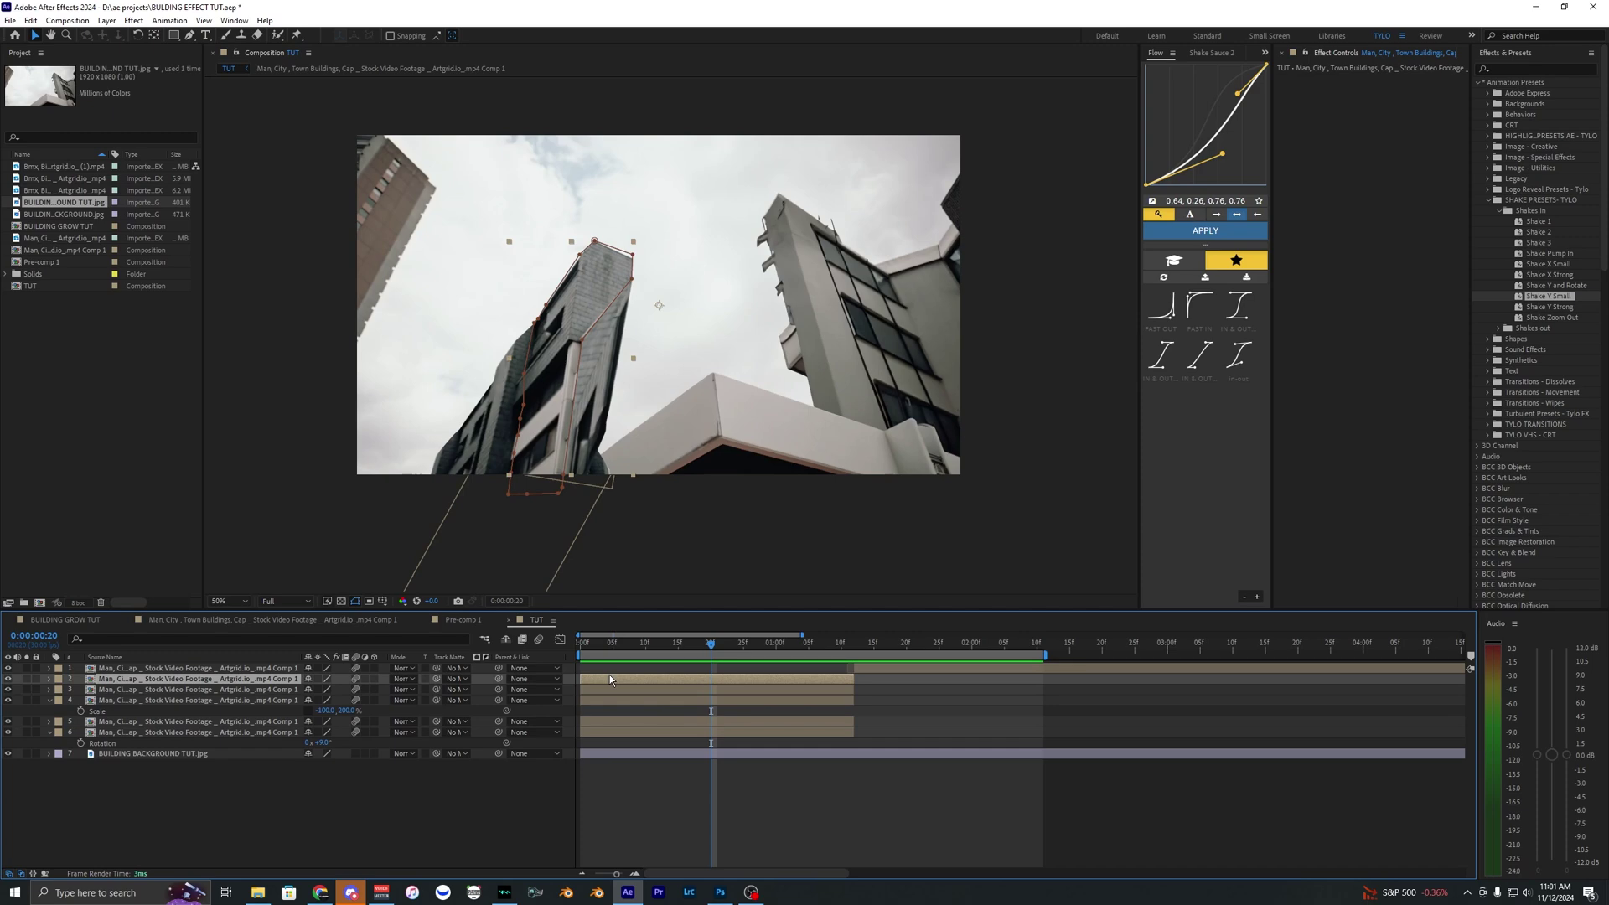
key(m)
click(238, 694)
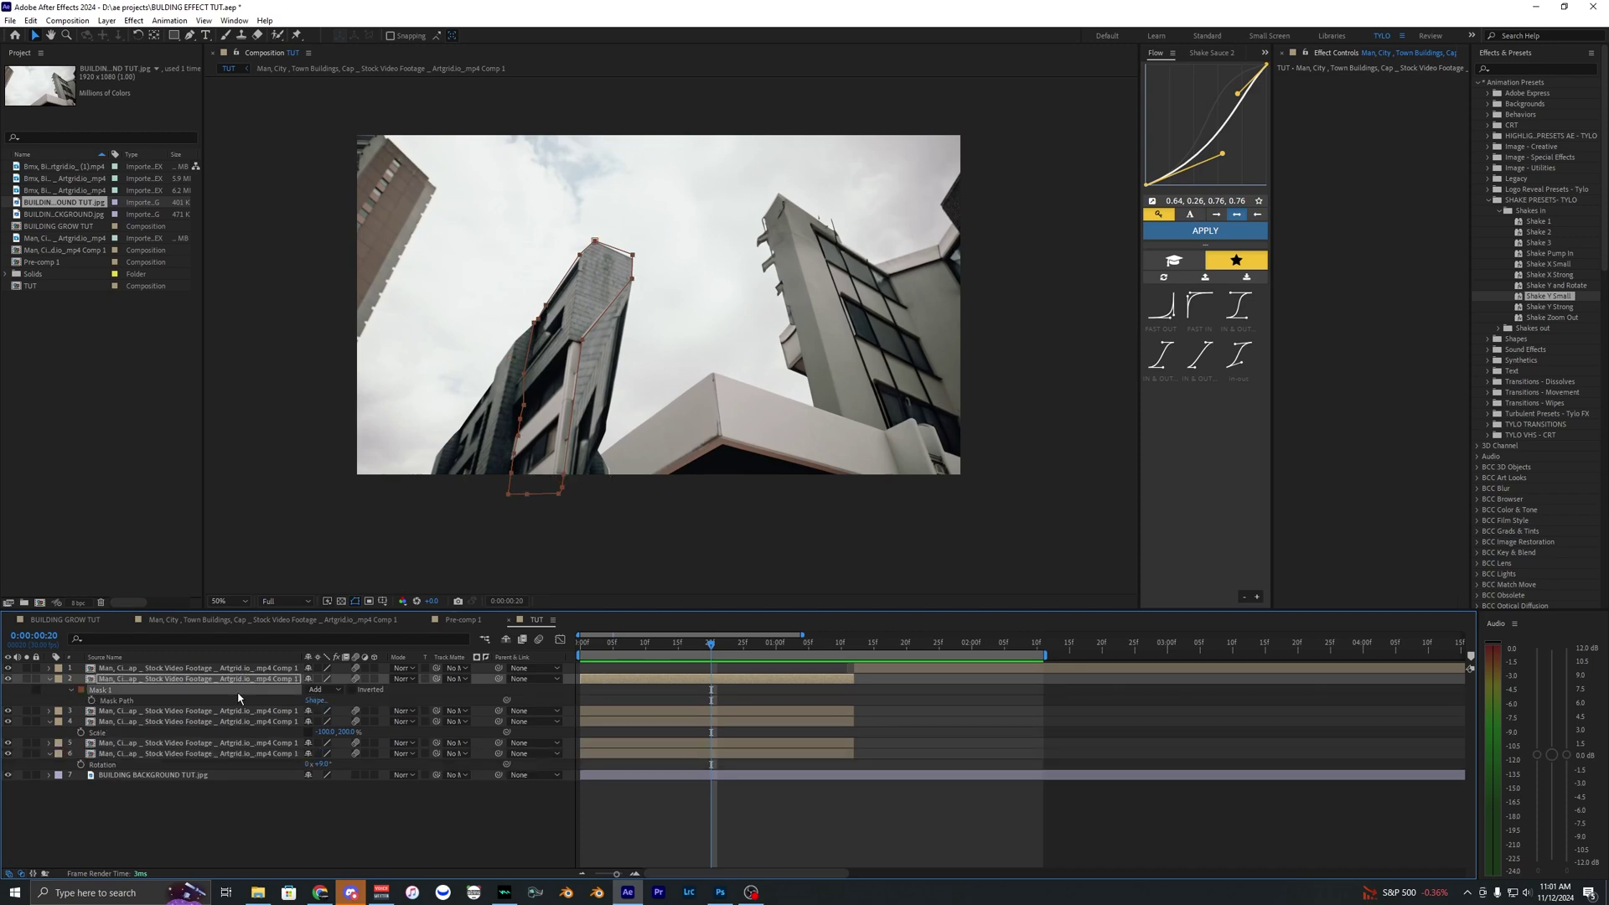
key(Delete)
Step: Mask the new layer with the Pen tool around the building section with the orange panels and windows, down past the frame edge
click(190, 35)
scroll(628, 408, up, 1)
click(495, 544)
click(627, 457)
click(636, 151)
click(536, 263)
drag(527, 356, 567, 272)
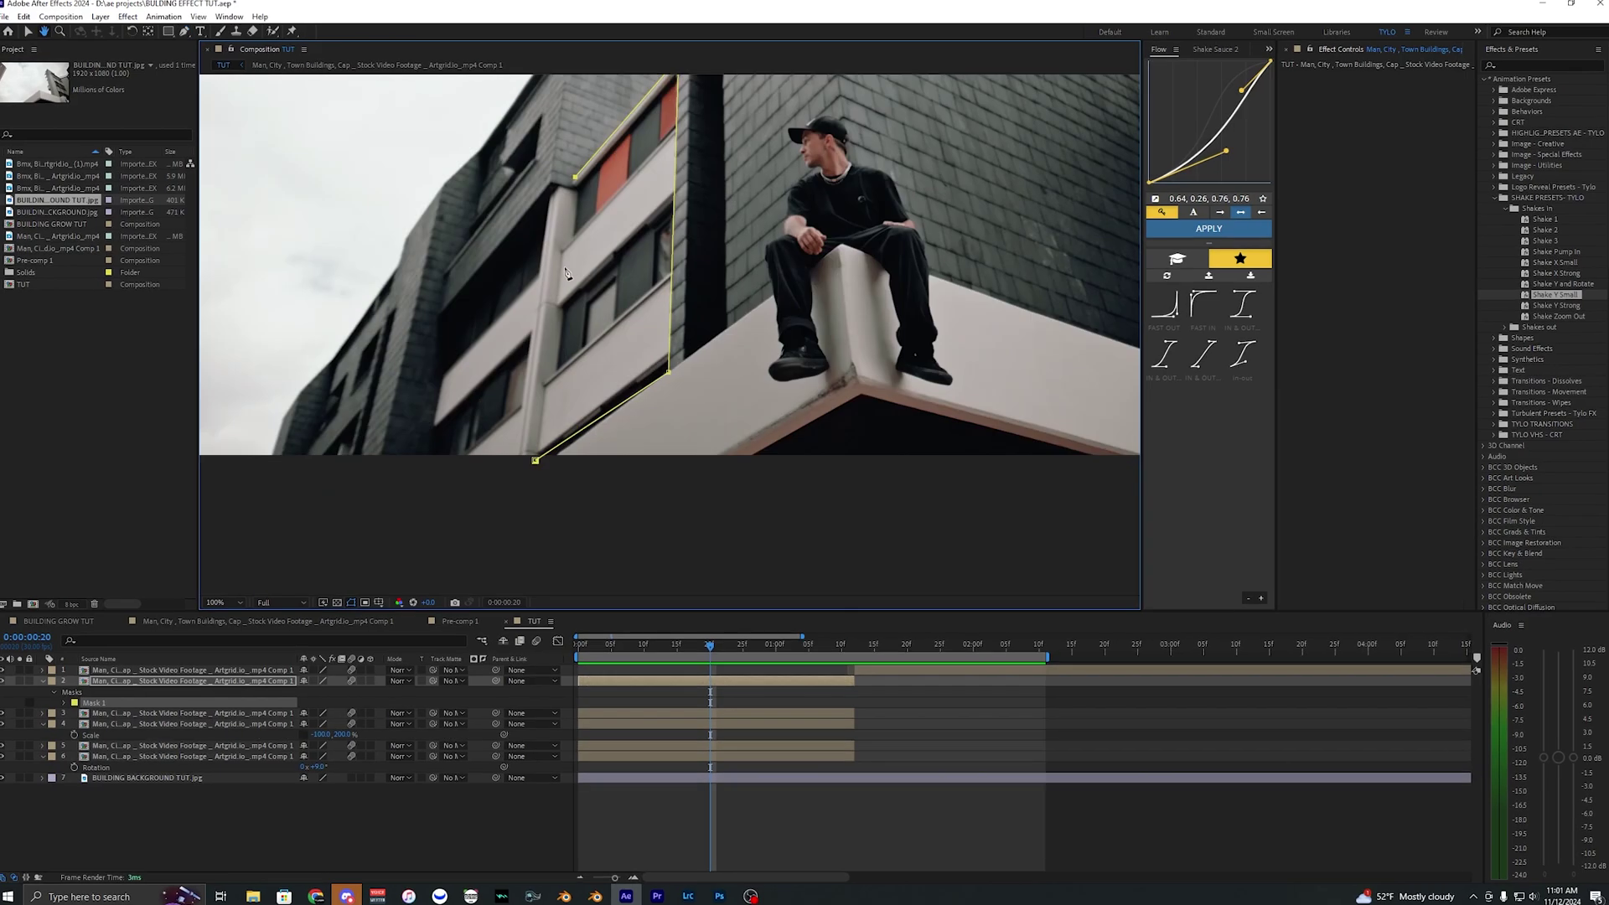
click(523, 495)
scroll(636, 378, down, 1)
Step: Duplicate the orange-panelled section and flip the lower copy horizontally
key(ctrl+d)
click(679, 693)
right_click(688, 693)
mouse_move(708, 365)
click(879, 478)
Step: Move the flipped orange-panelled copy against the original half, rotate it 2° and preview the result
drag(633, 461, 620, 469)
key(r)
drag(300, 710, 303, 711)
scroll(600, 564, down, 2)
key(space)
Step: Set the current time to 0:00:00:15, duplicate the upper orange-panelled layer and delete the copy's mask
scroll(682, 521, up, 1)
click(673, 651)
click(681, 688)
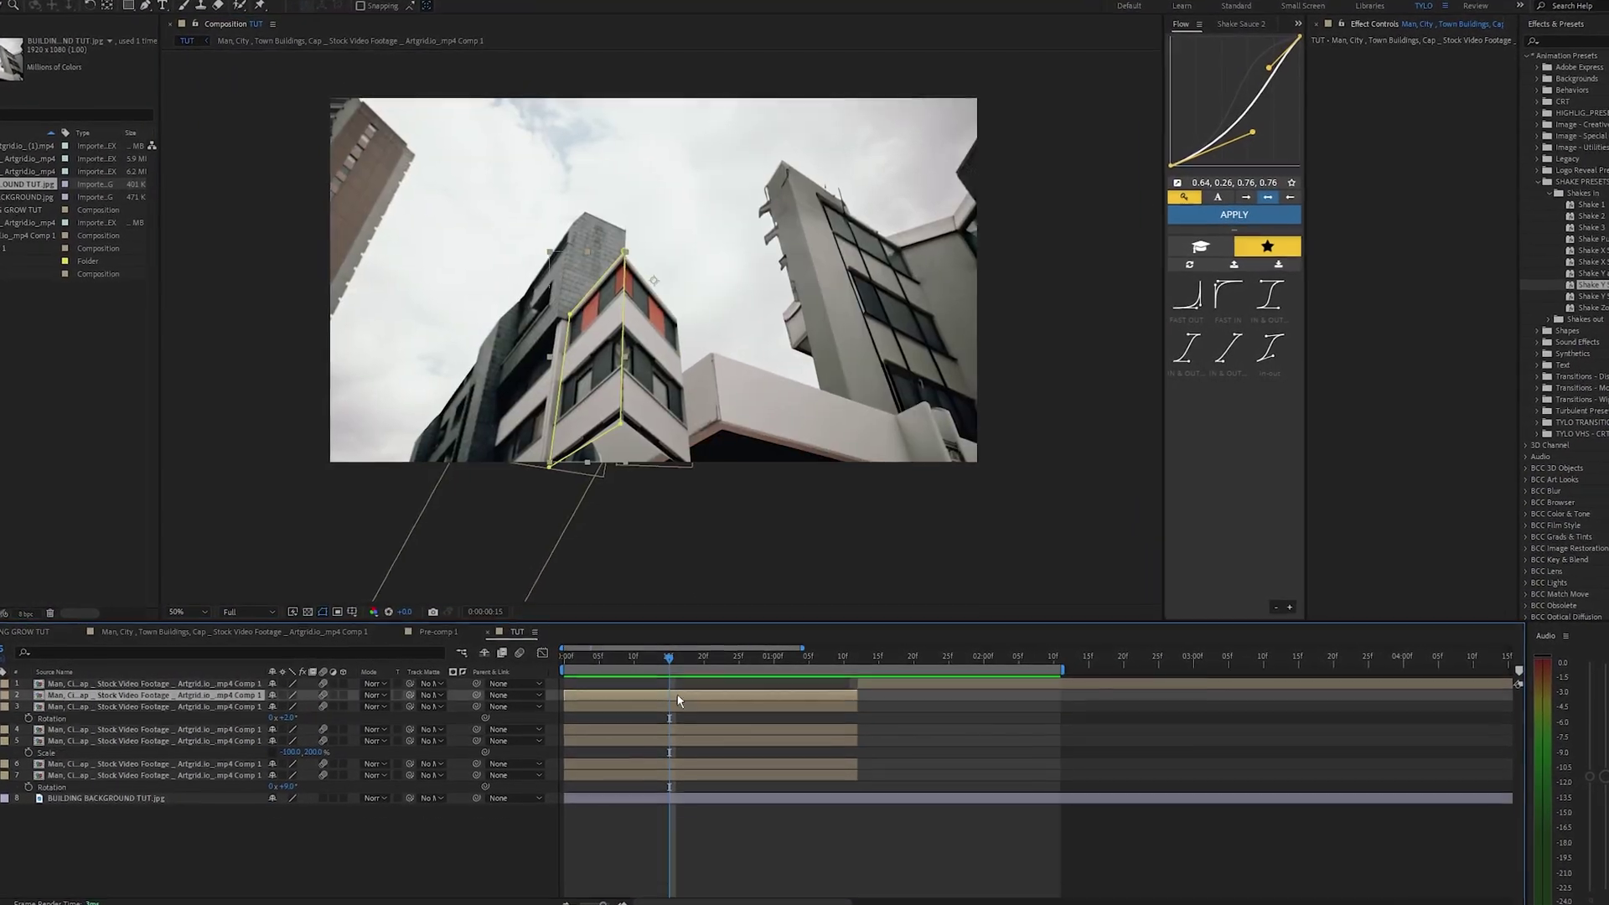
key(ctrl+d)
key(Delete)
Step: Mask the new layer with the Pen tool around the tall slate block and the seated man, following the concrete ledge's upper edge
click(146, 5)
scroll(653, 402, up, 1)
click(586, 520)
click(768, 388)
click(797, 445)
drag(737, 226, 751, 435)
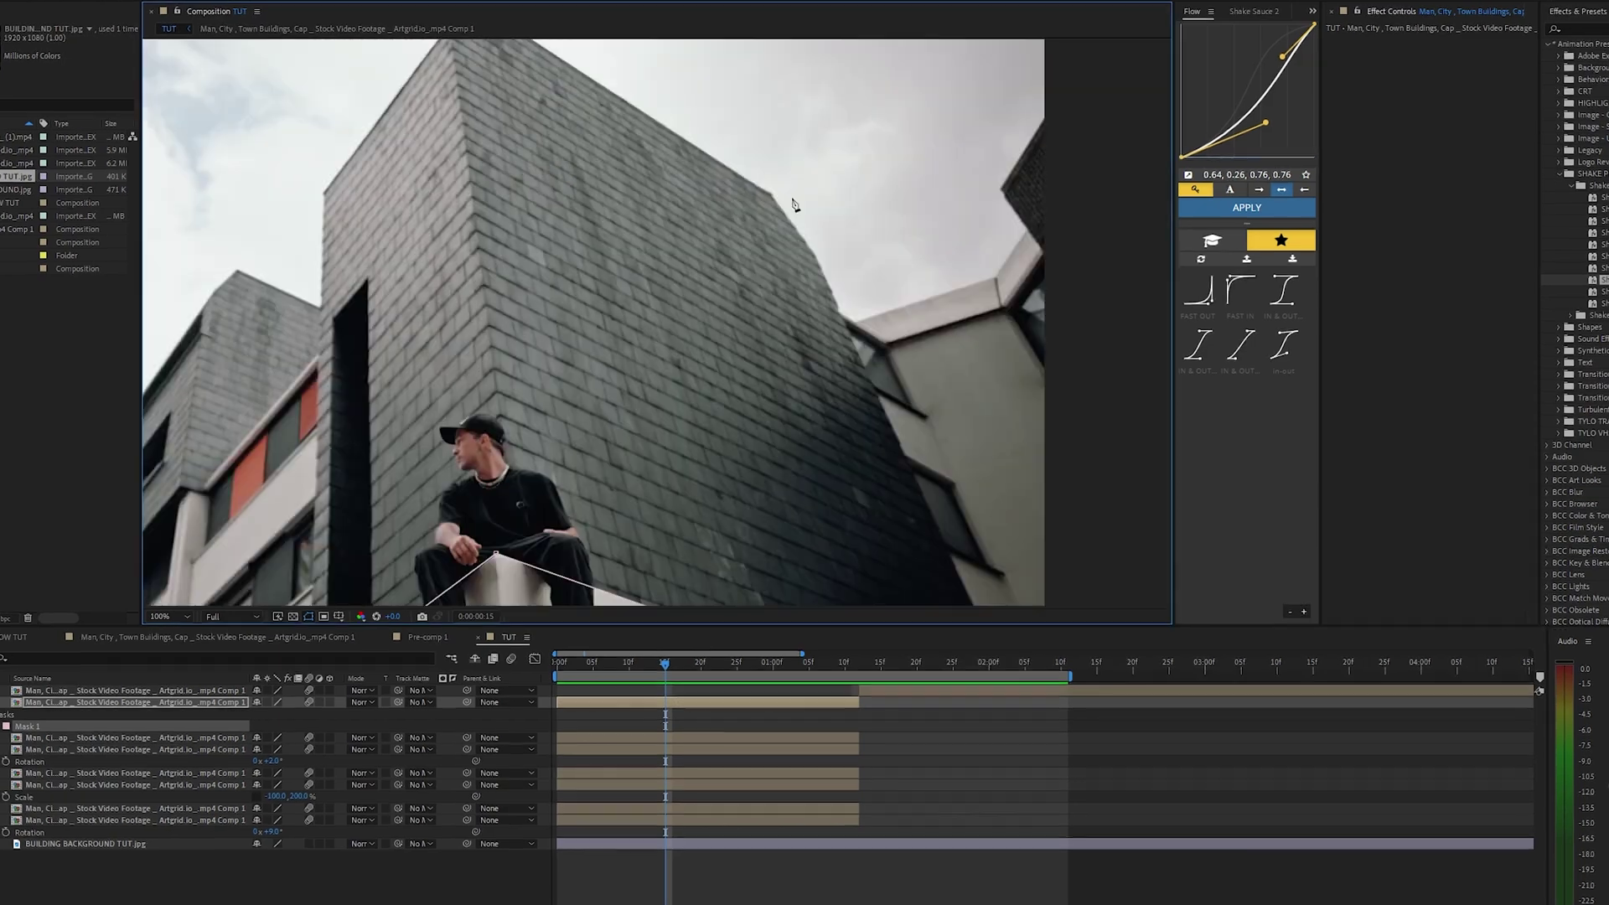
click(794, 205)
drag(713, 201, 846, 343)
click(639, 173)
click(570, 177)
drag(470, 470, 514, 188)
click(494, 545)
Step: Return to the Selection tool and collapse the open properties of all layers
key(v)
scroll(536, 401, down, 1)
click(712, 880)
key(ctrl+a)
key(u)
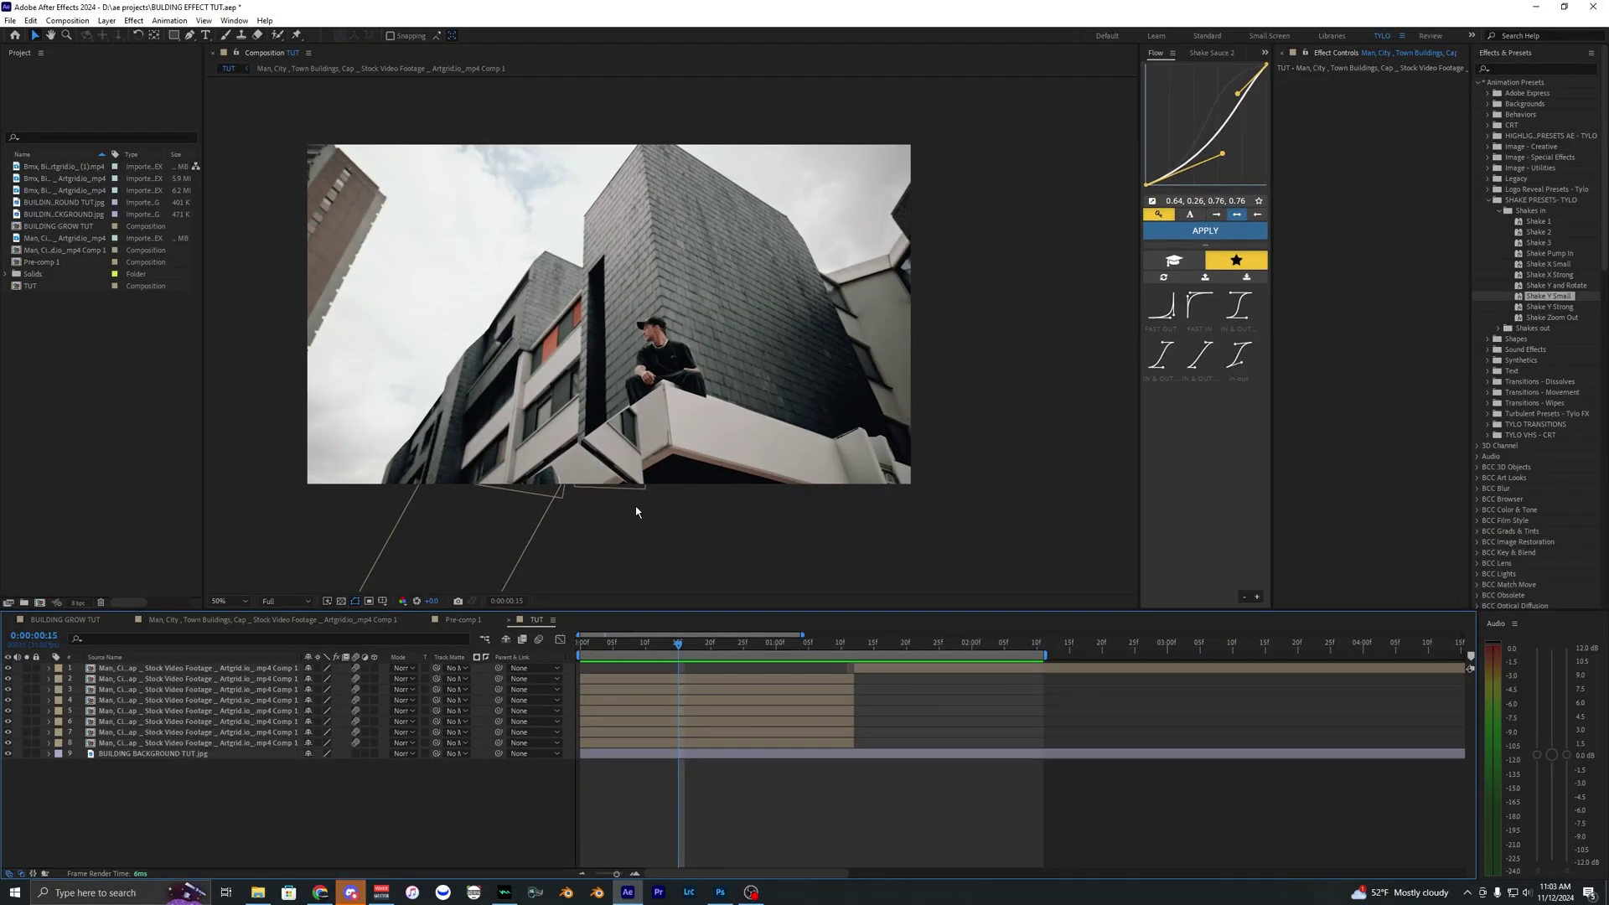
drag(527, 197, 572, 213)
Step: Check the separate building pieces by hiding and showing their layers, leaving all of them visible
click(634, 682)
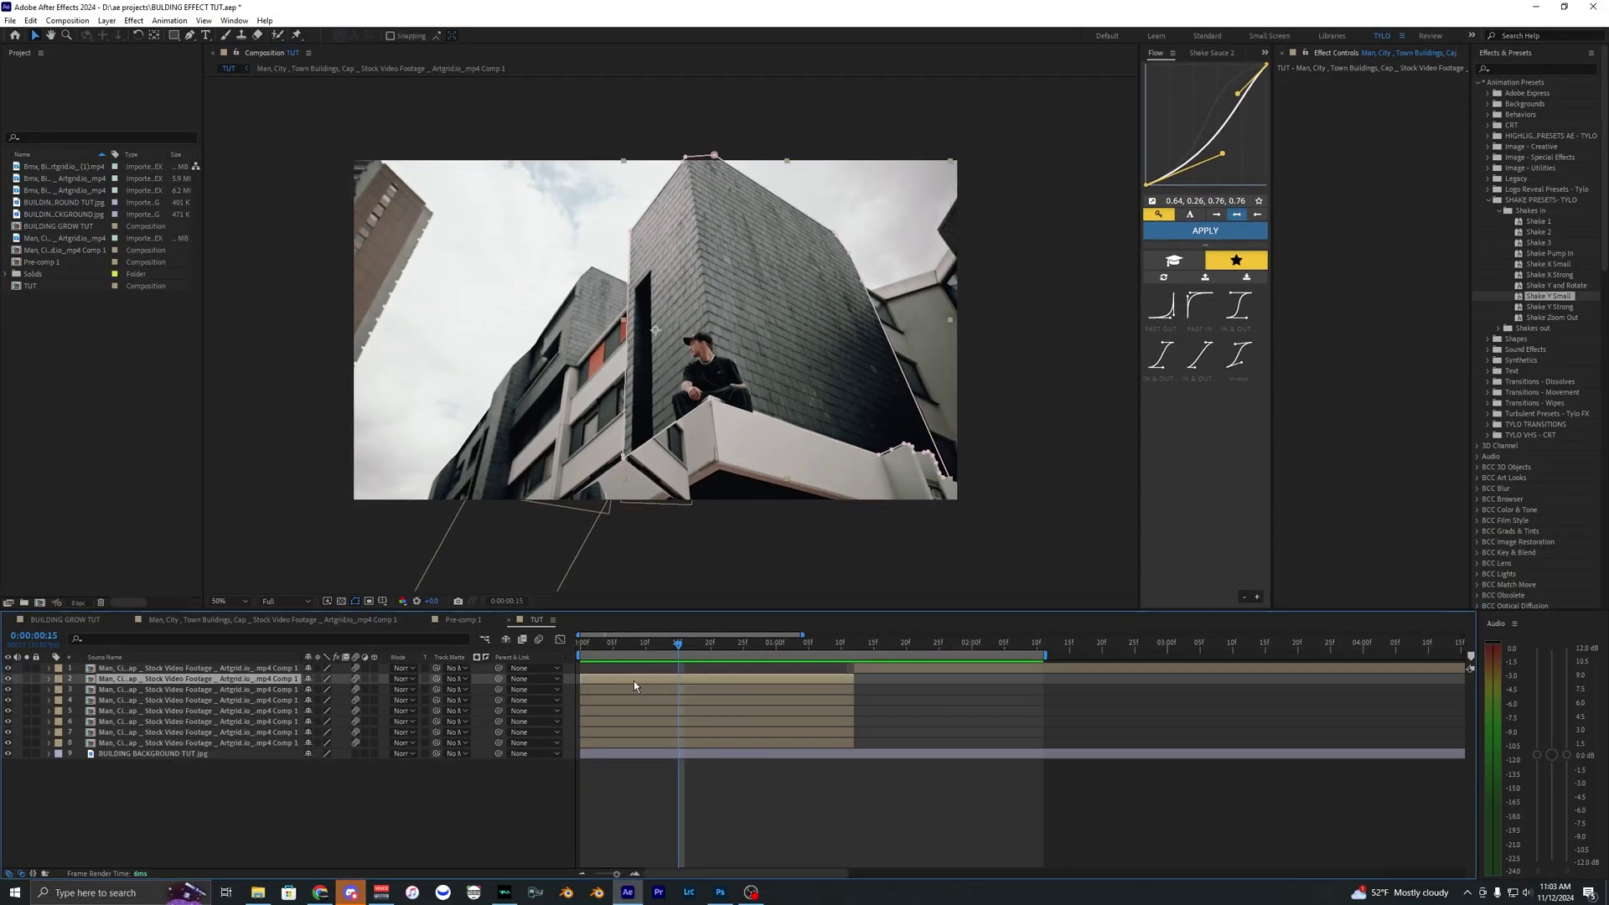
click(8, 681)
click(8, 689)
click(9, 689)
click(8, 701)
click(8, 708)
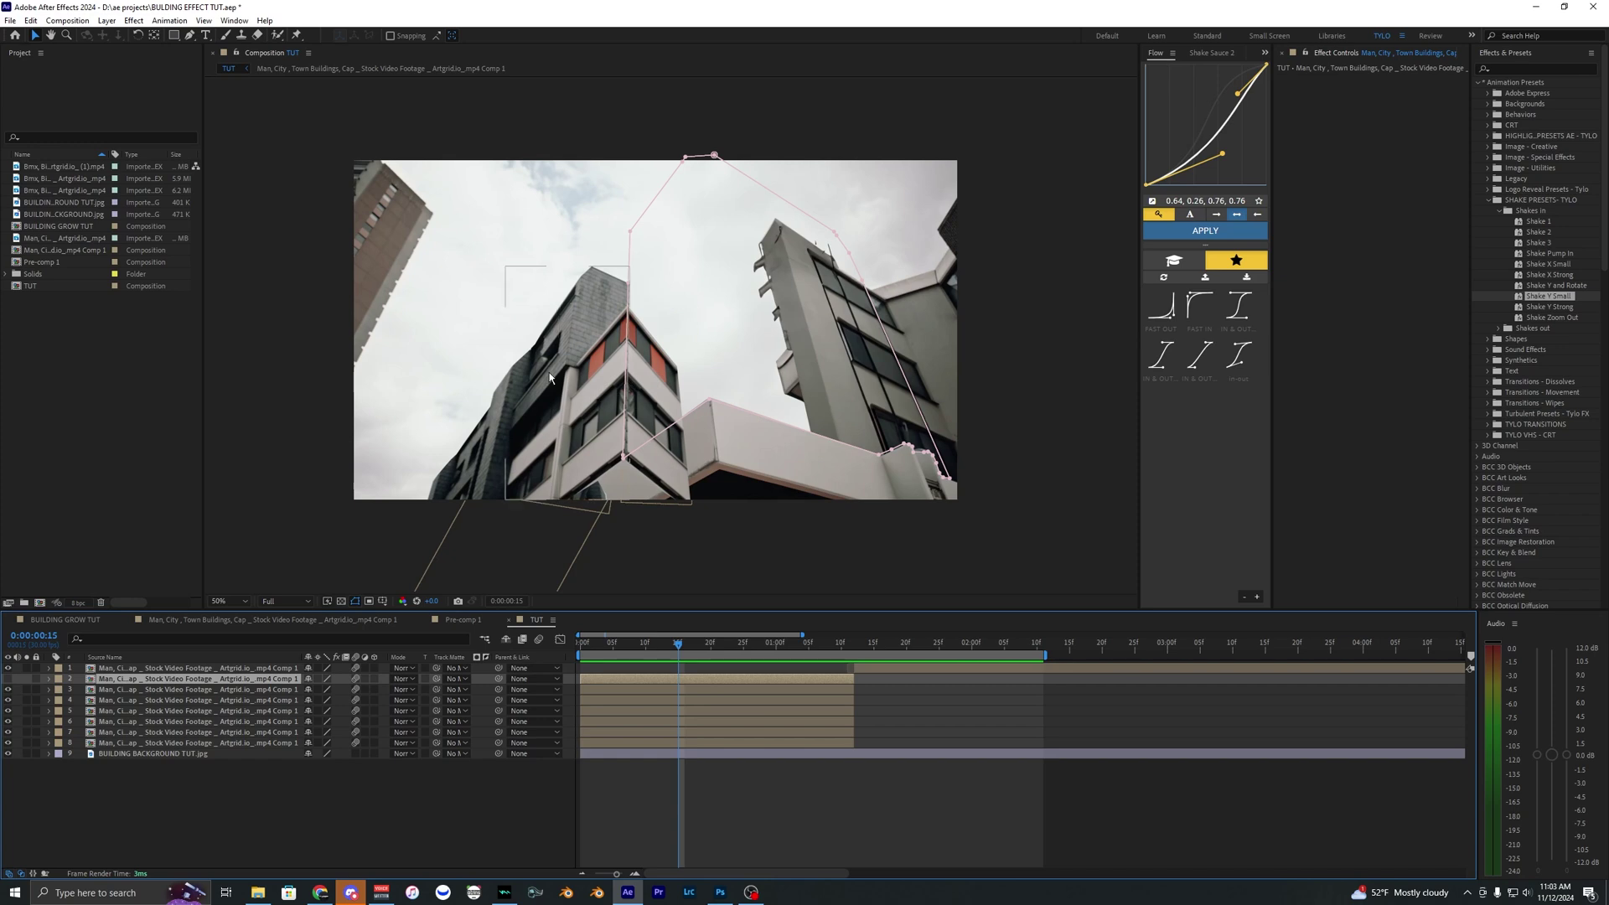
click(8, 680)
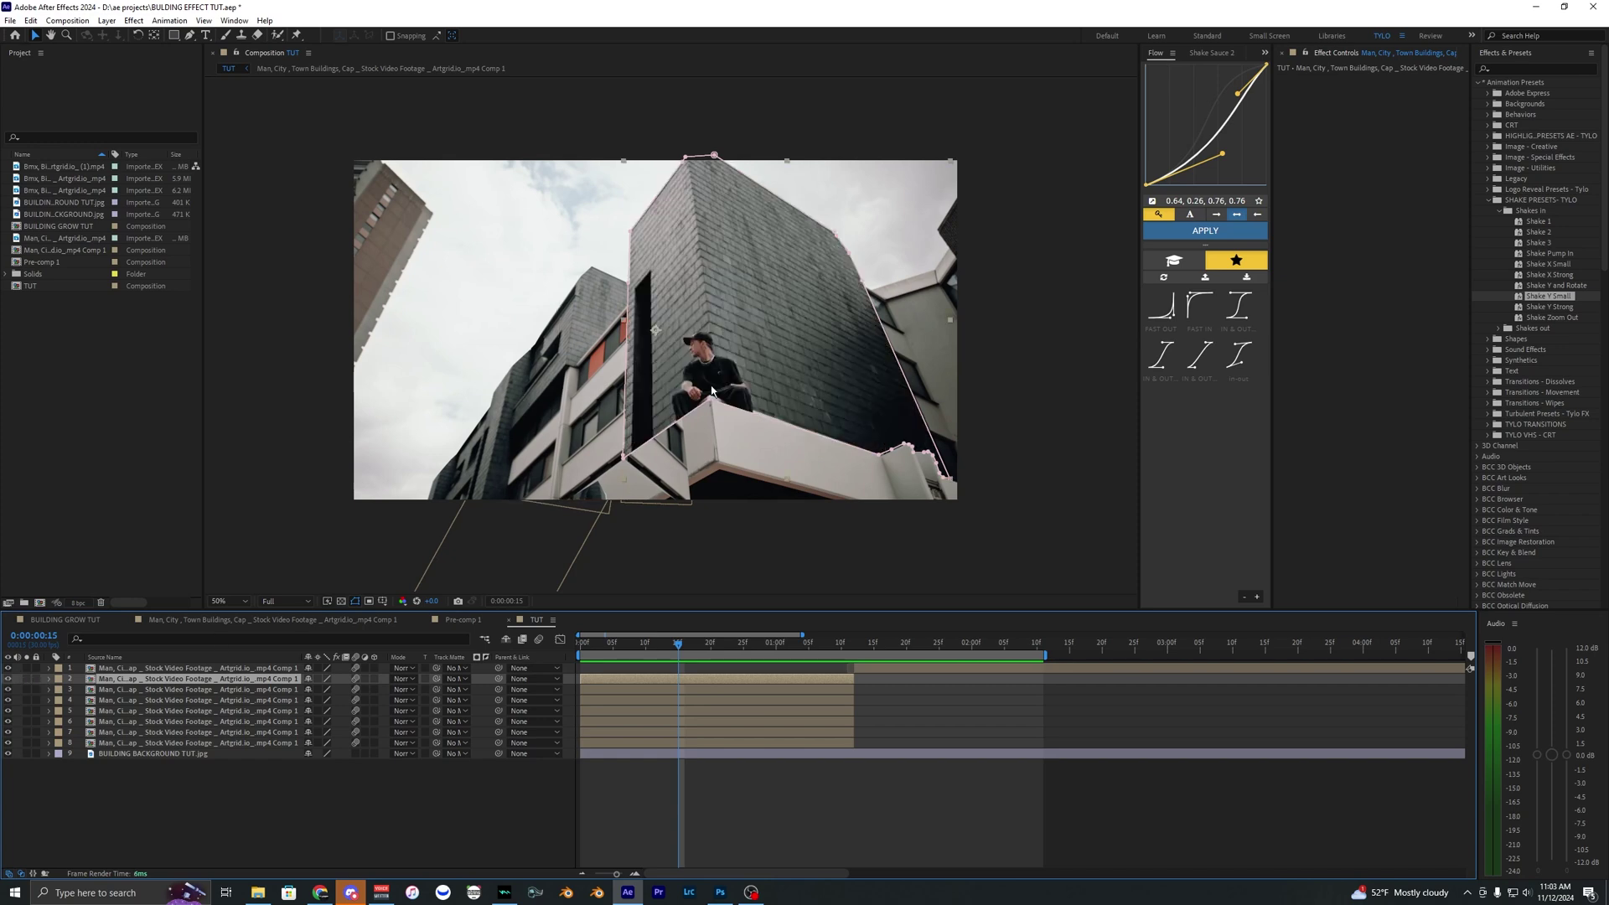
click(672, 519)
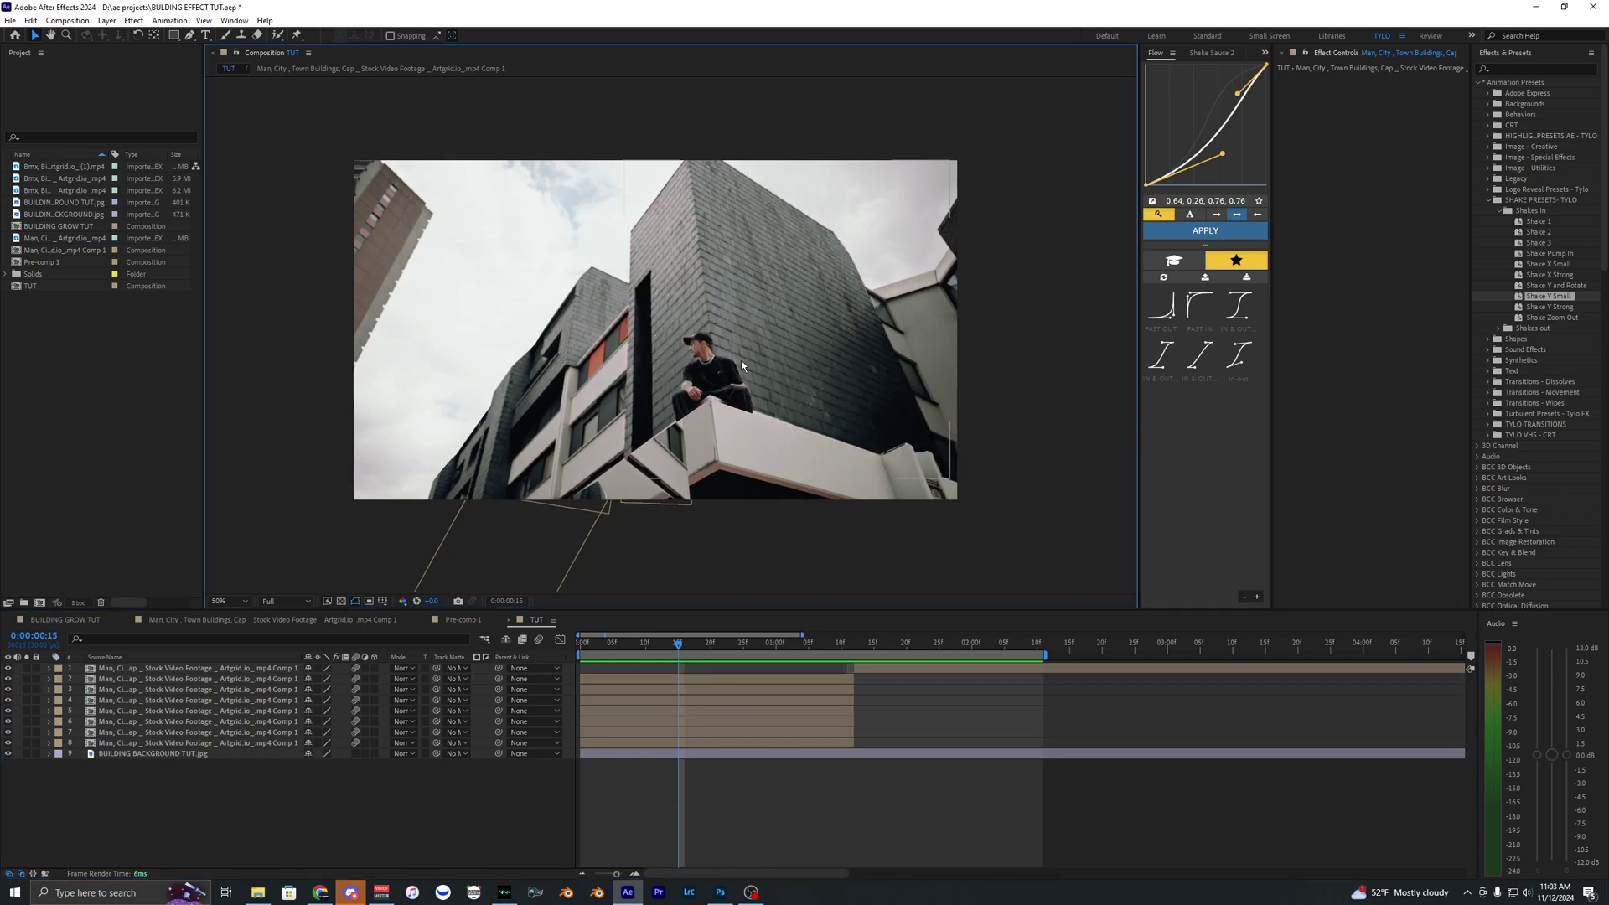
Step: Check the slate-block layer by toggling its visibility and inspect its edge around the seated man and the concrete ledge
click(624, 677)
click(8, 679)
click(9, 679)
click(8, 679)
click(8, 678)
click(9, 678)
click(10, 678)
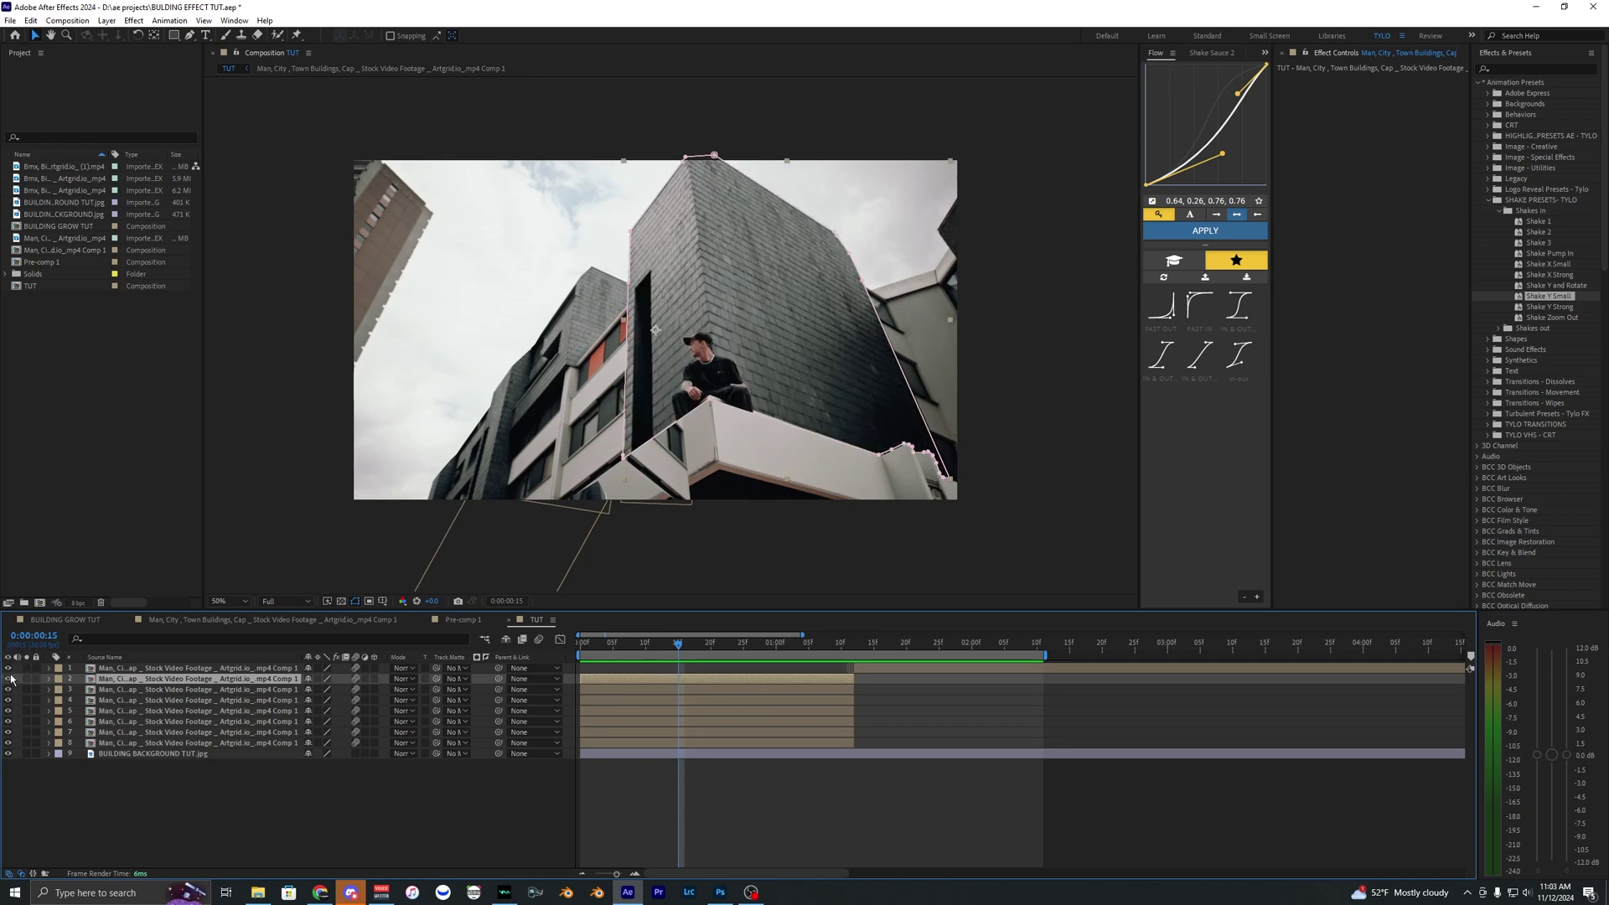
click(535, 583)
scroll(538, 537, up, 2)
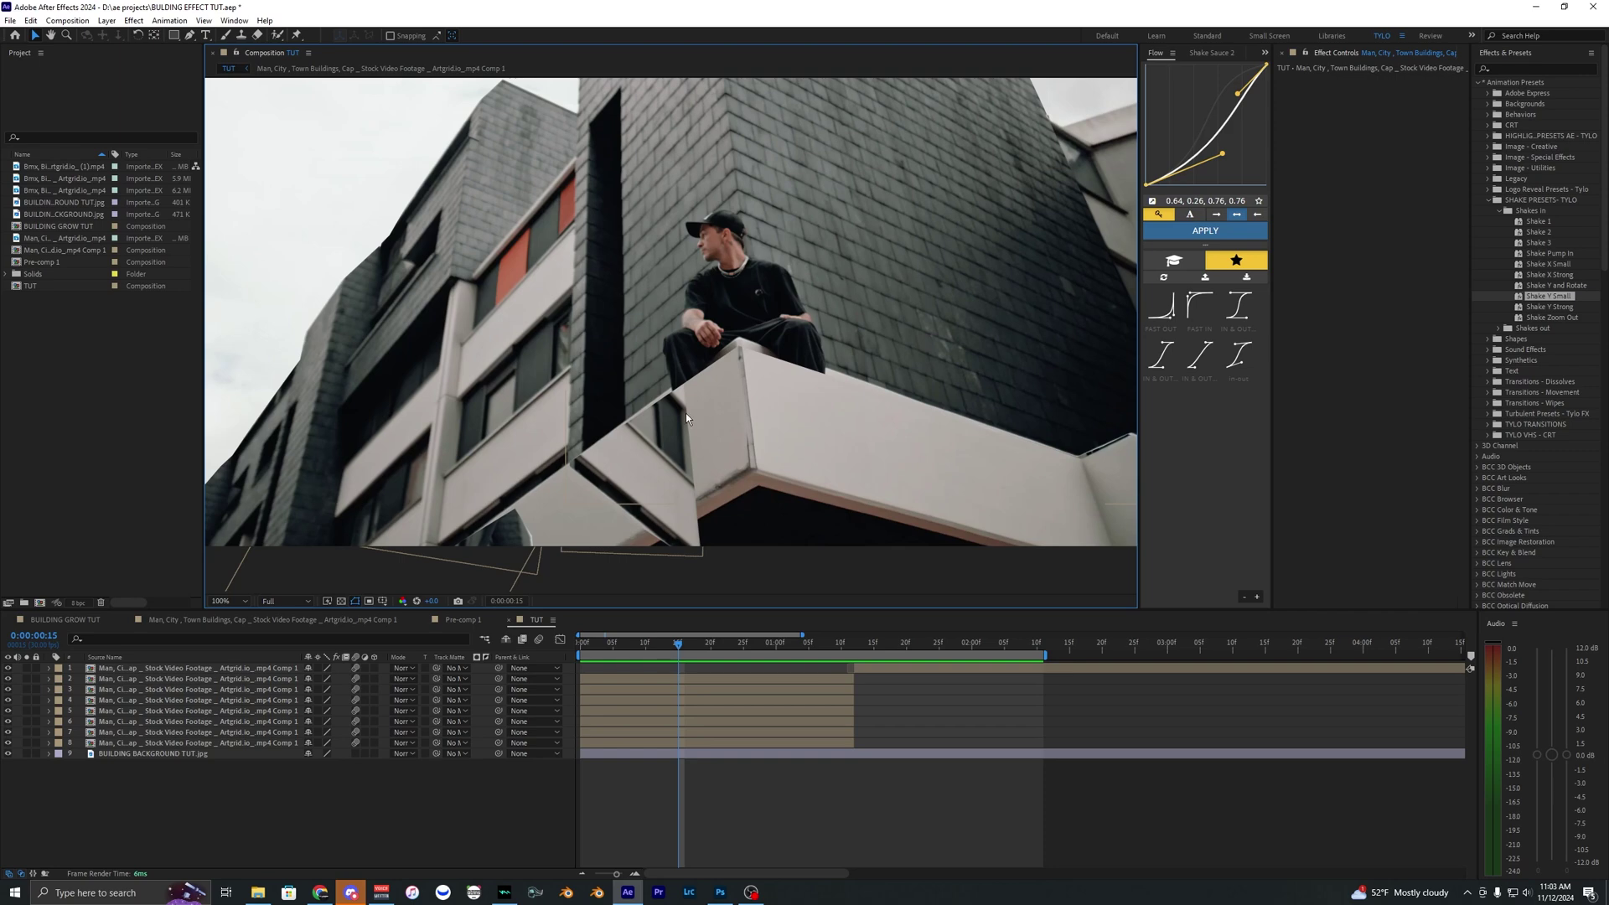
scroll(737, 343, up, 2)
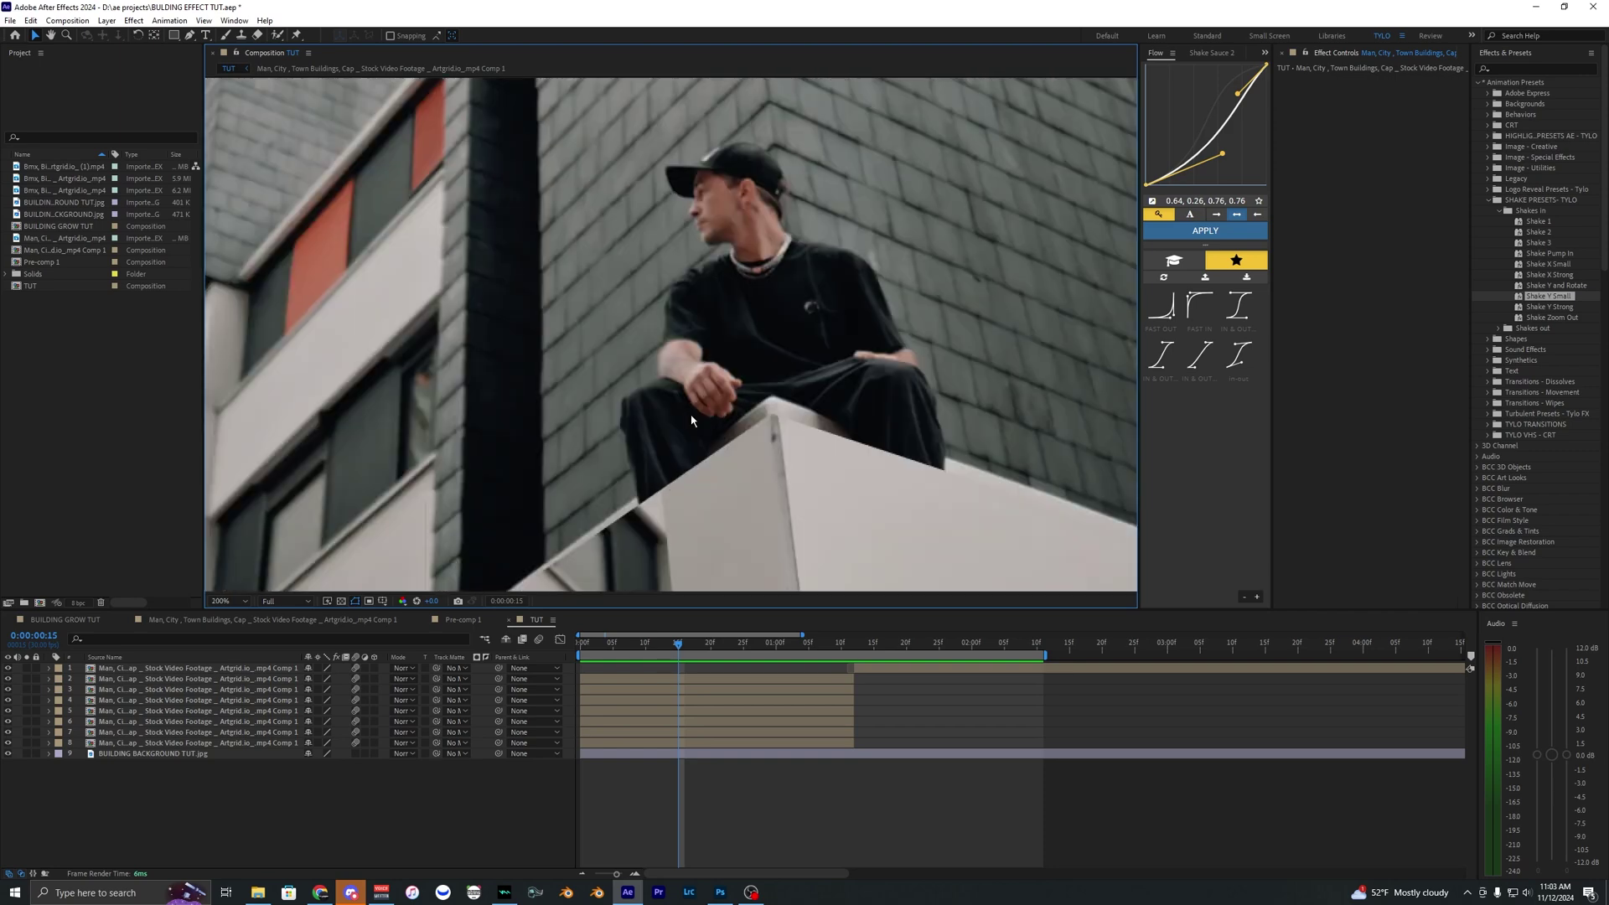
scroll(605, 386, down, 2)
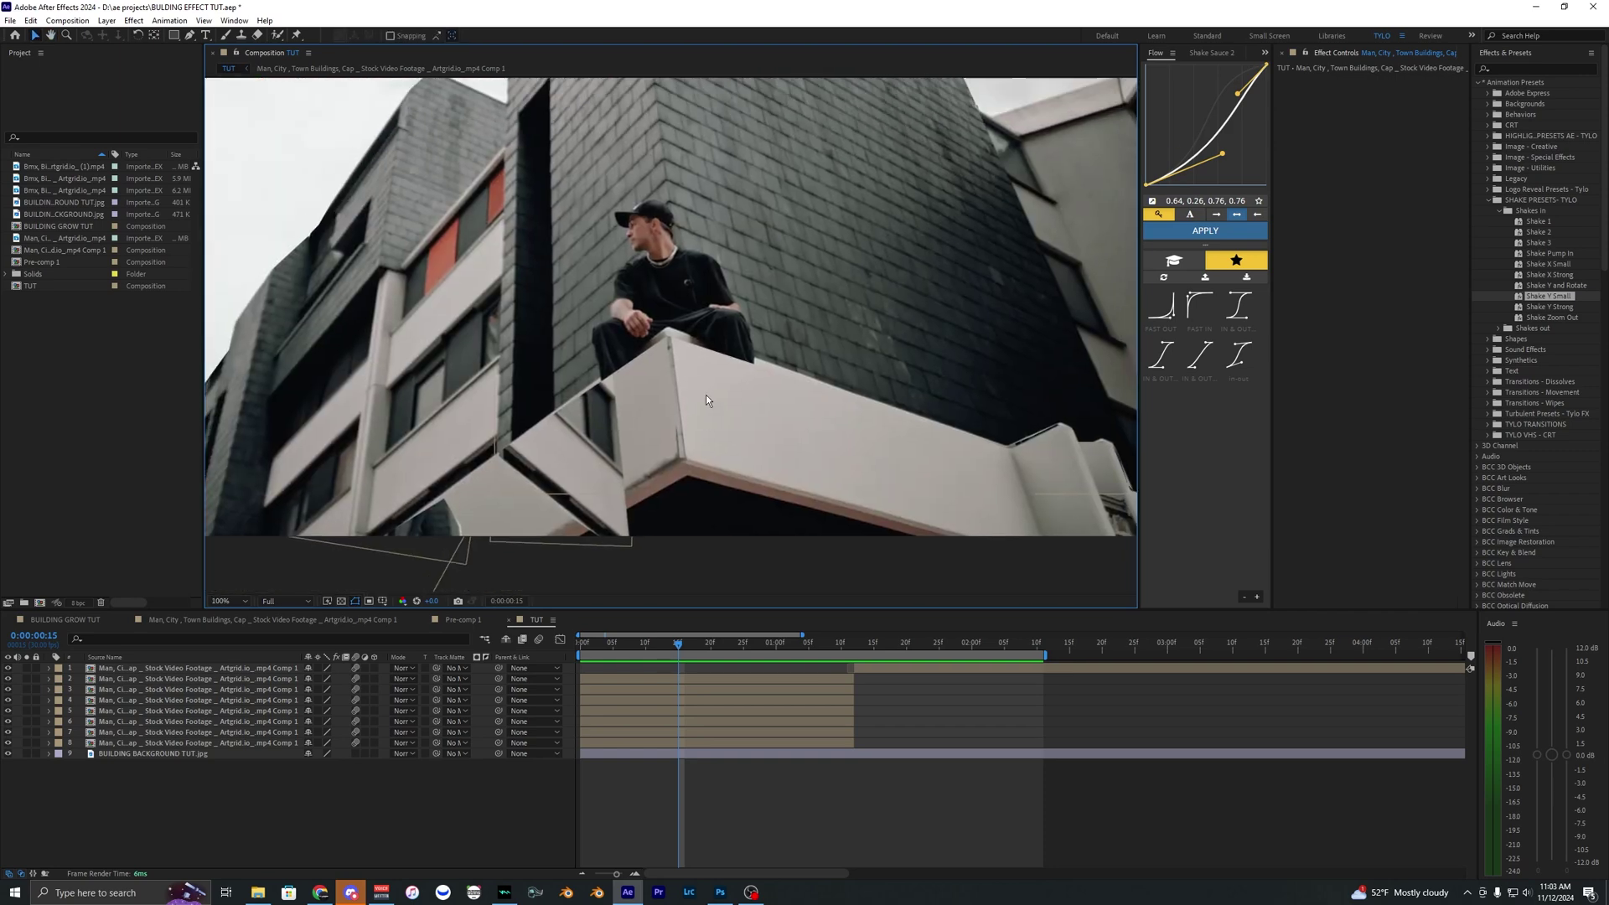
scroll(671, 379, down, 2)
Step: Duplicate the slate-block layer and delete the copy's mask
click(625, 679)
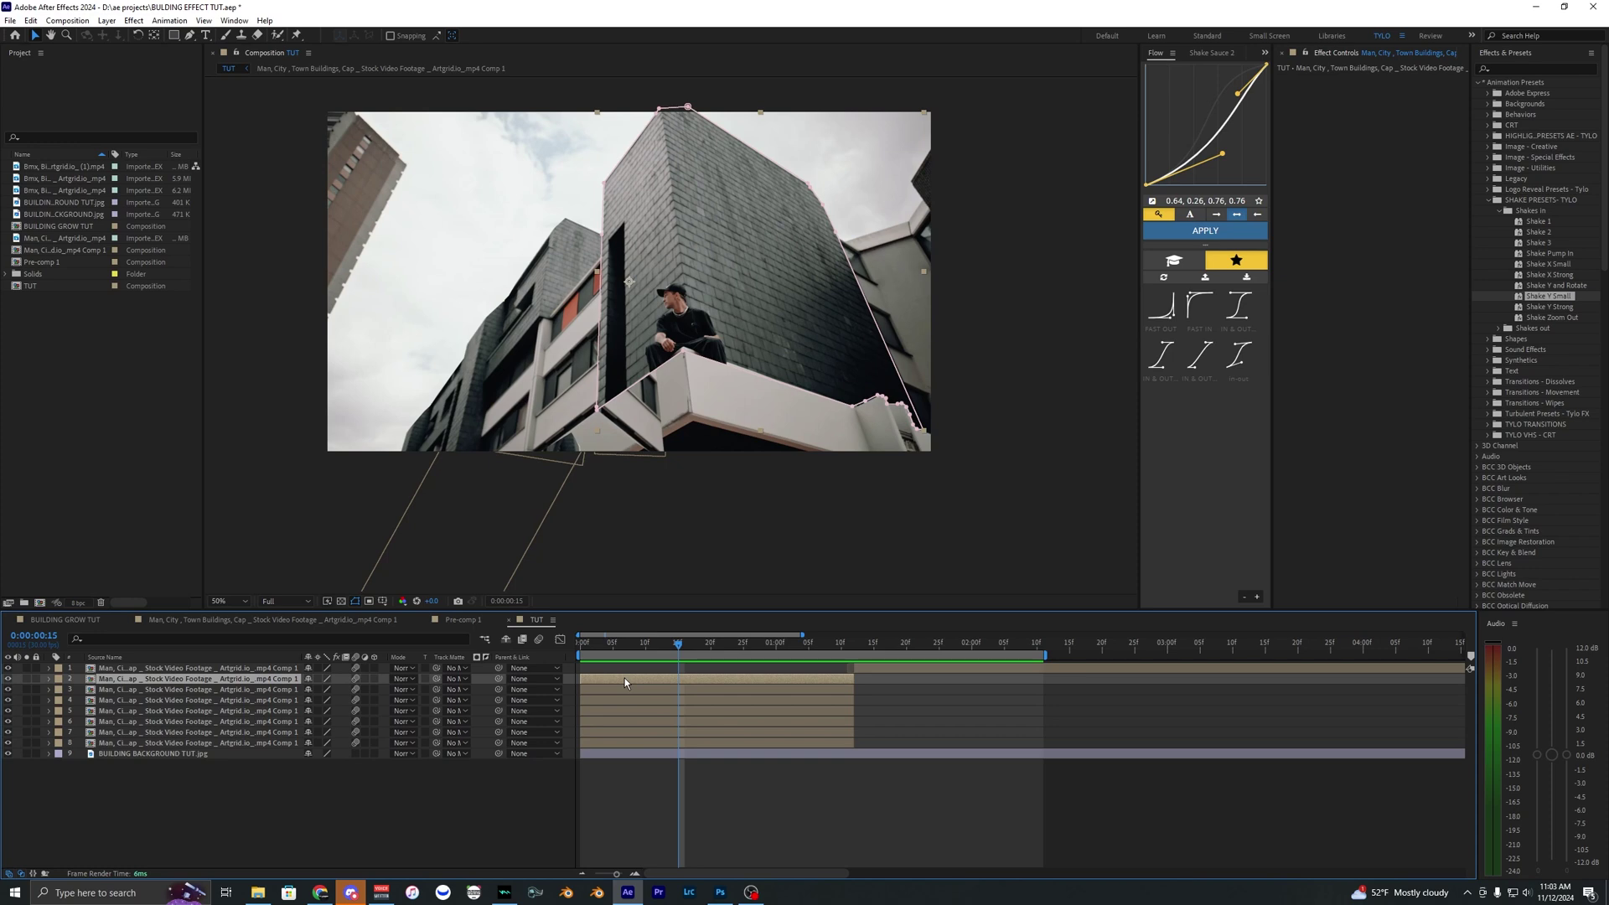
key(ctrl+d)
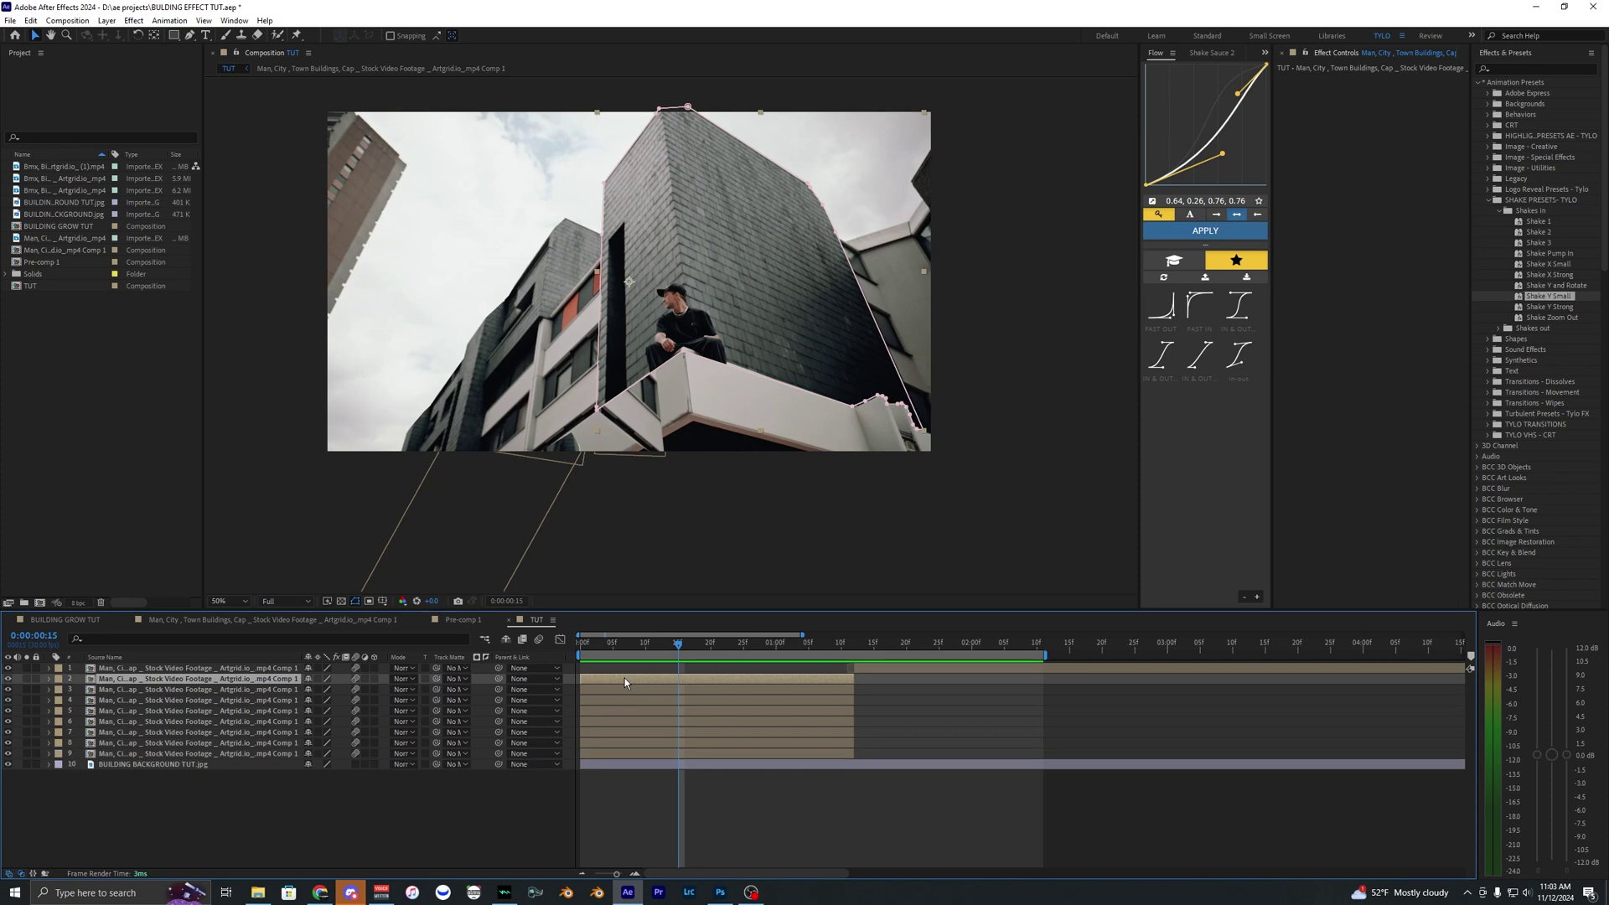
key(m)
click(153, 694)
key(Delete)
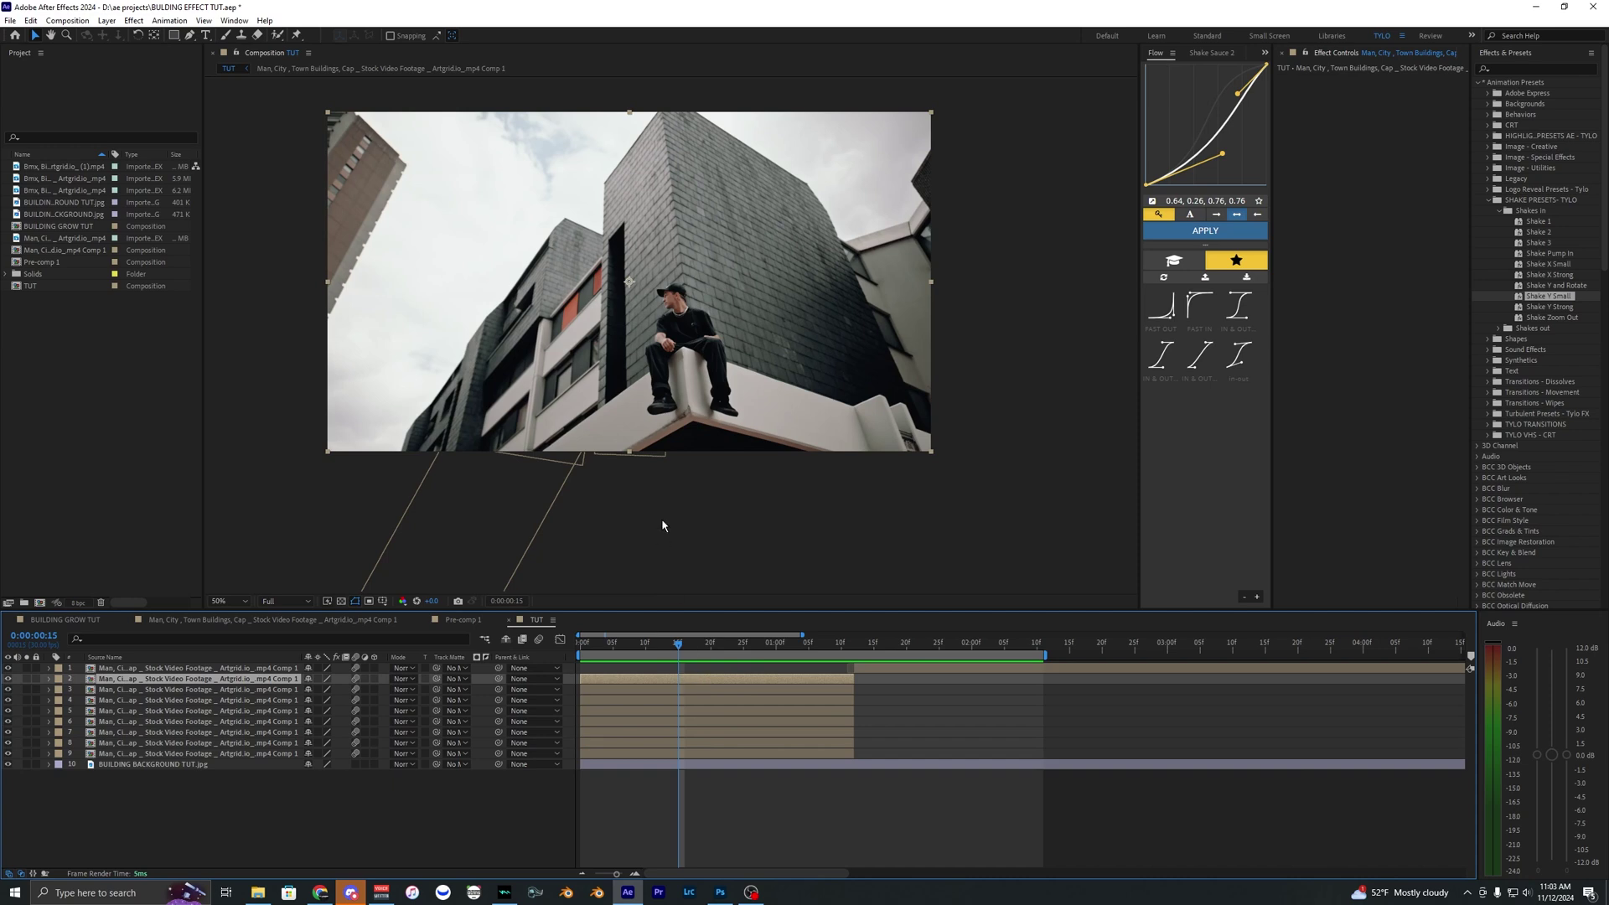
Step: Start a Pen tool mask on the new layer along the concrete ledge's upper edge and up the outside of the man's near leg
click(189, 36)
scroll(524, 469, up, 1)
drag(525, 484, 610, 283)
click(490, 370)
click(583, 299)
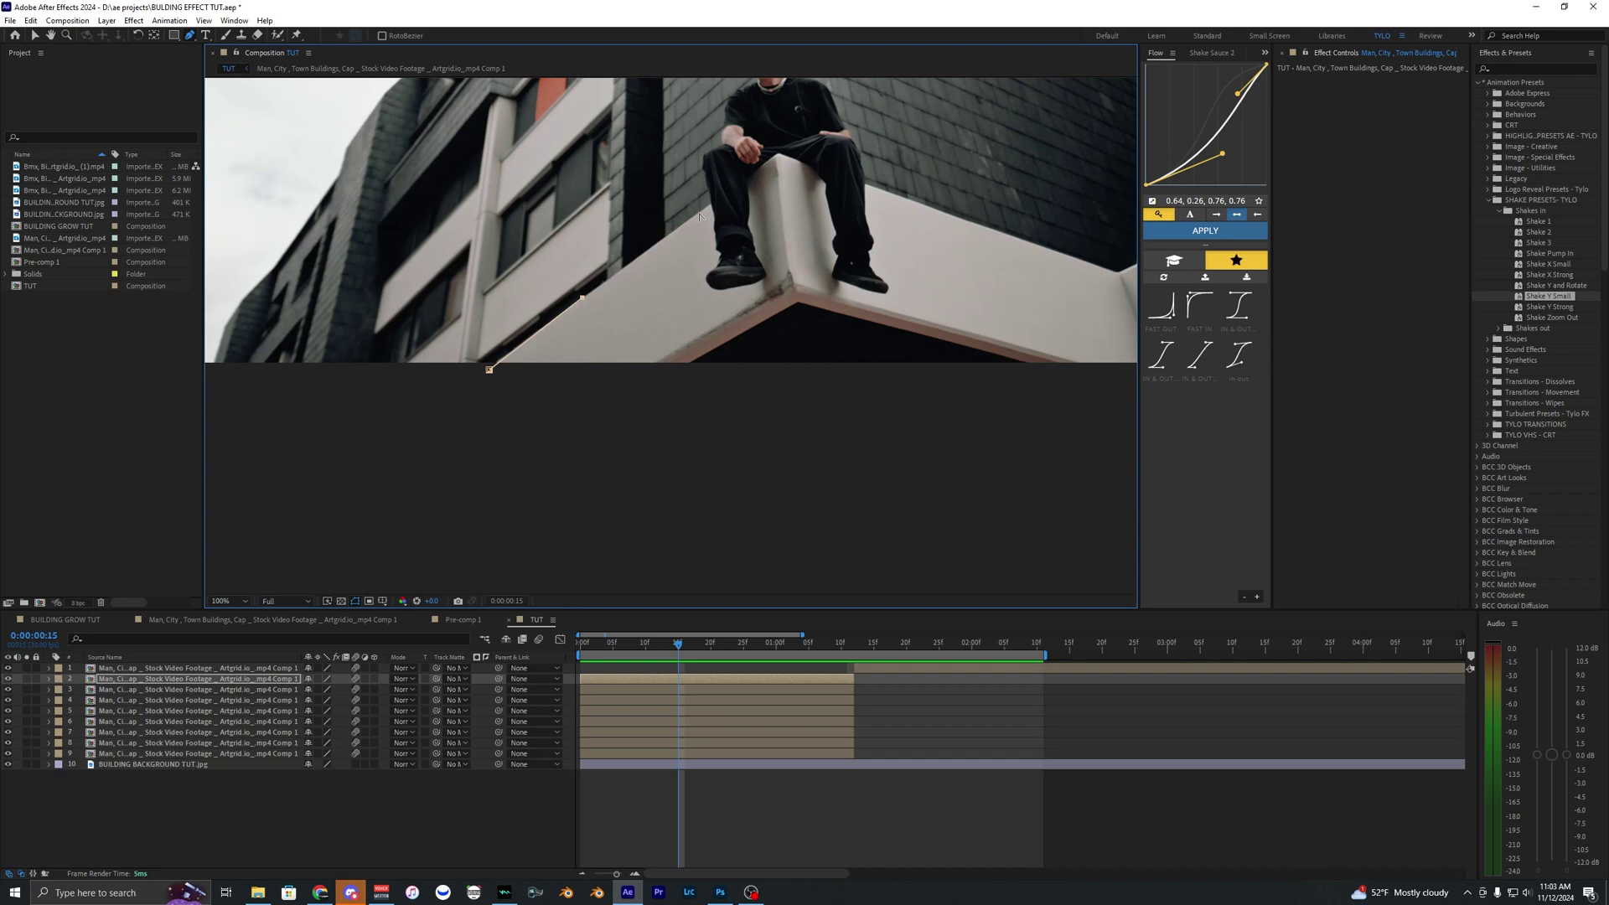
scroll(696, 217, up, 4)
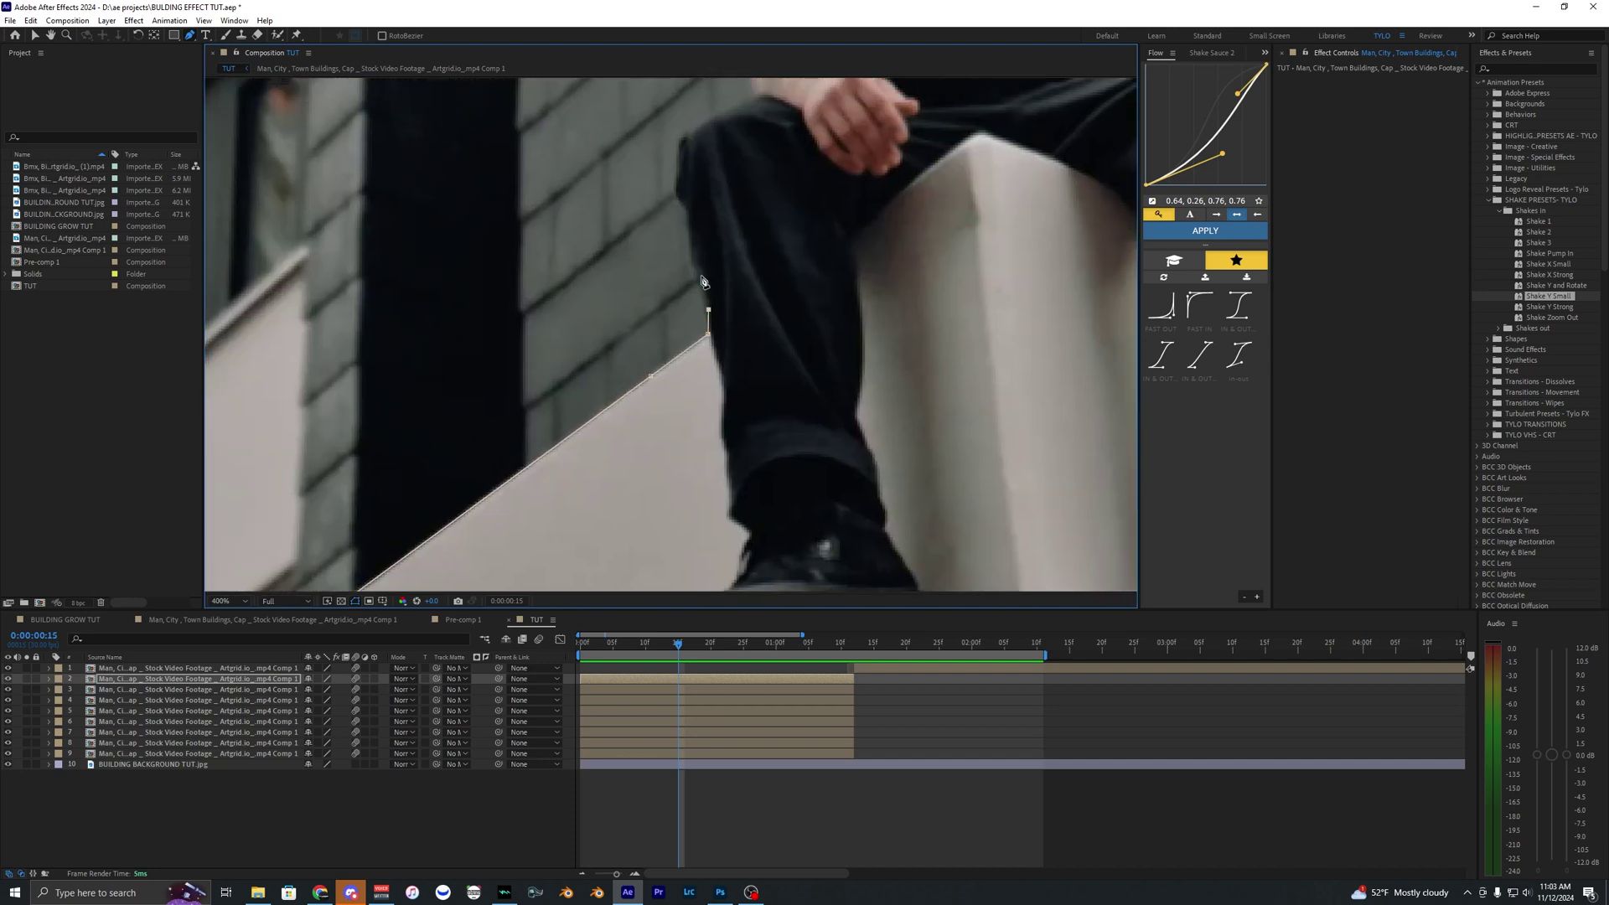
click(692, 252)
click(689, 220)
drag(682, 204, 651, 291)
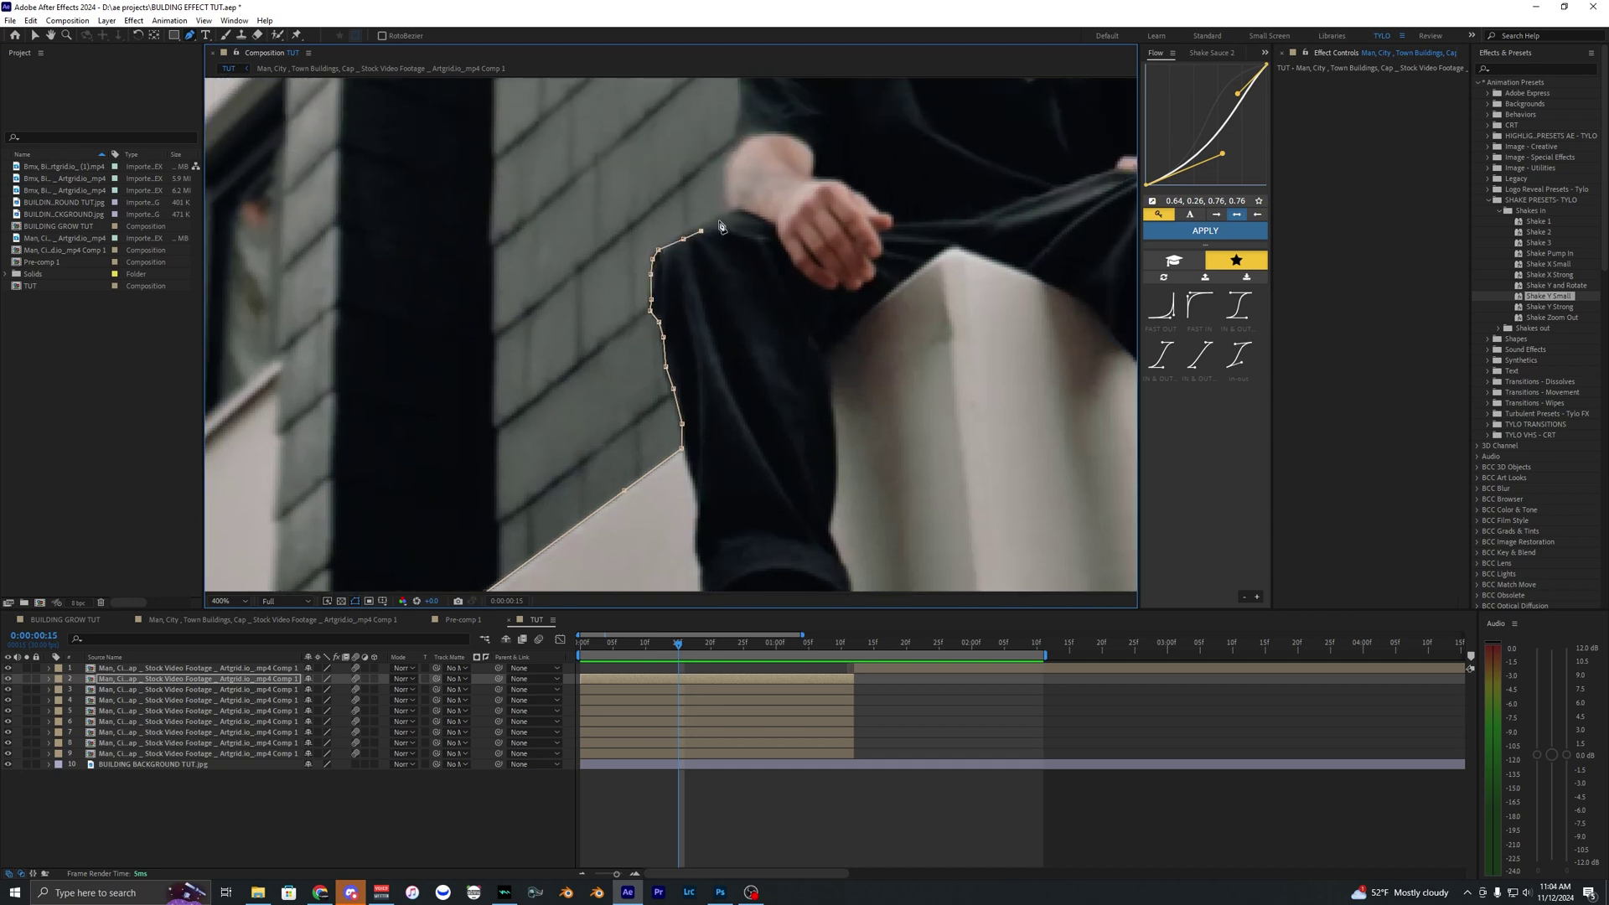
Step: Continue the mask over the man's knee, forearm and sleeve, and close it around him and the concrete ledge
drag(730, 220, 669, 386)
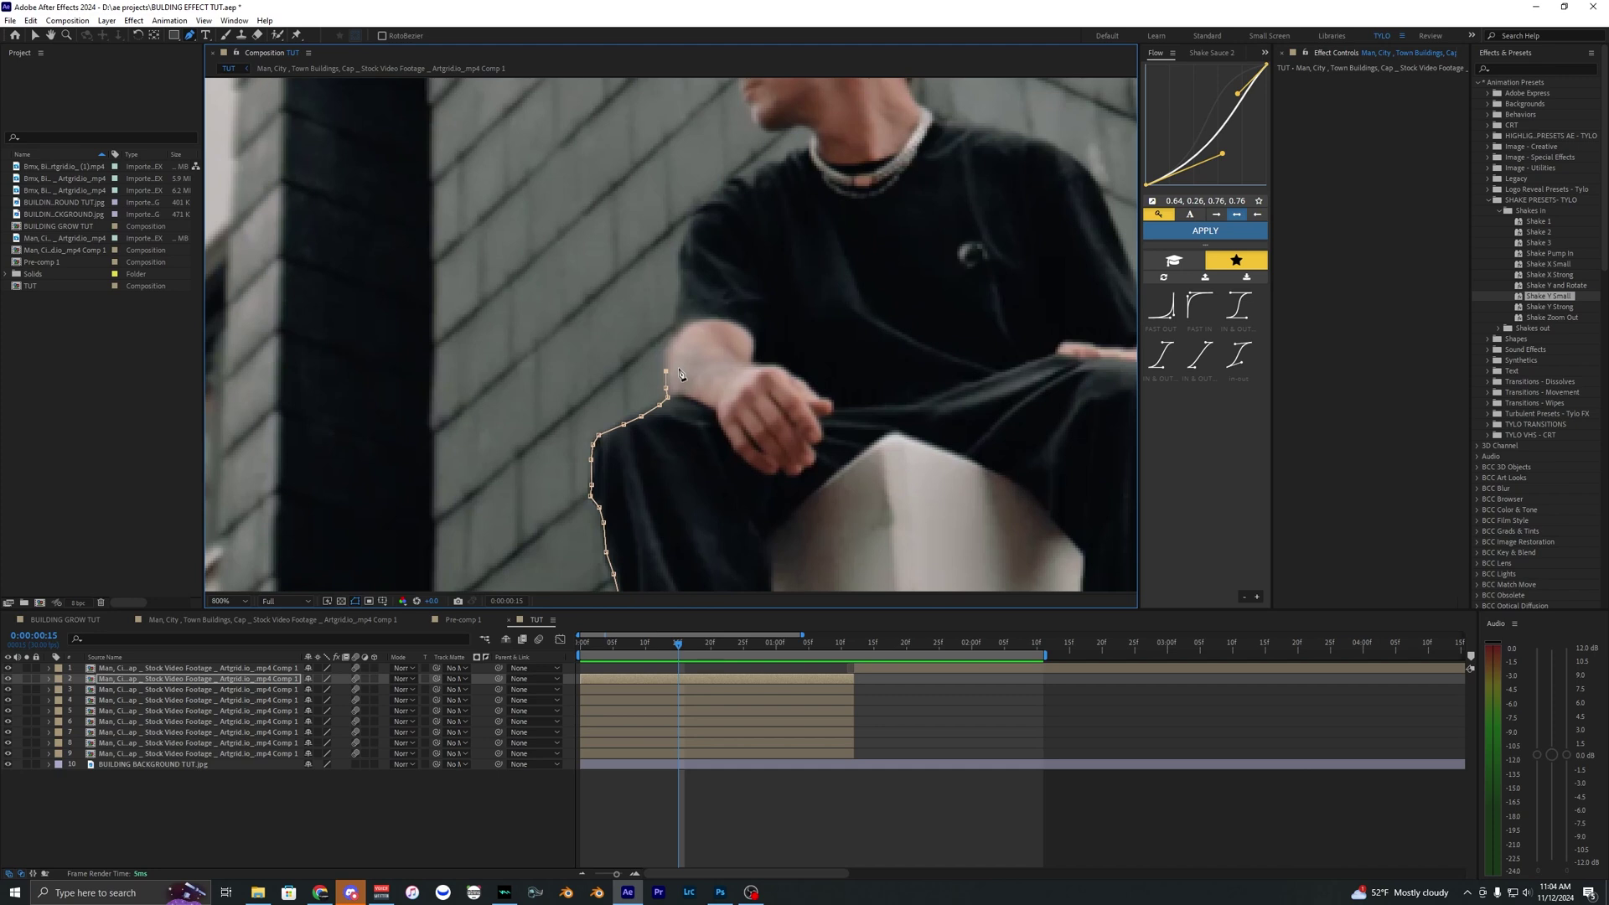
scroll(678, 375, up, 1)
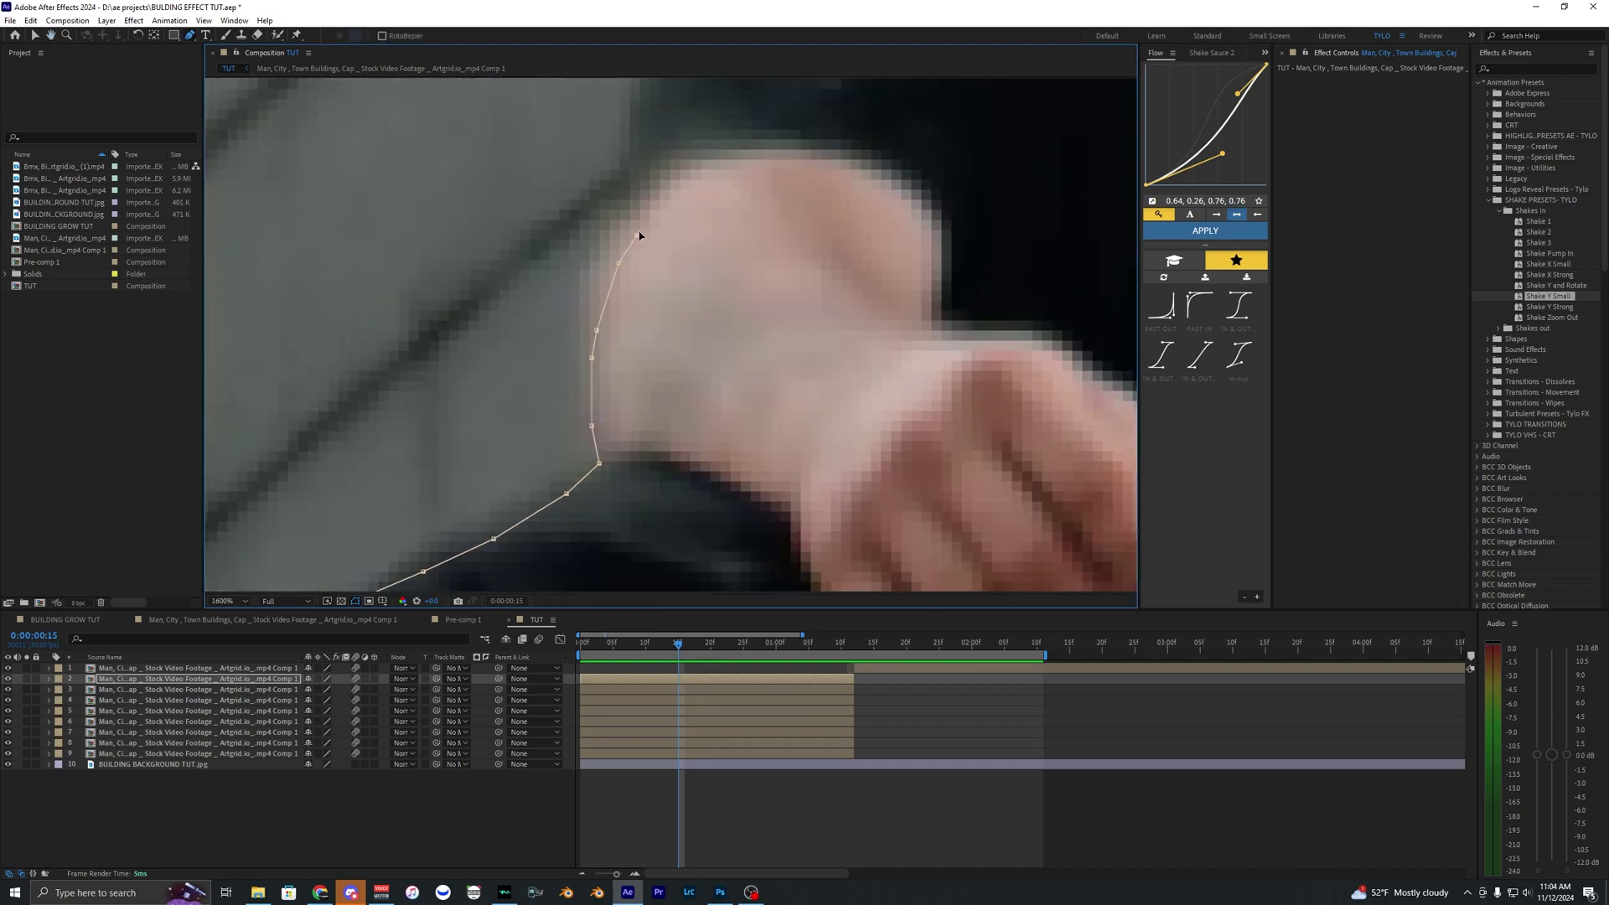
scroll(640, 236, down, 1)
drag(640, 236, 639, 402)
click(646, 402)
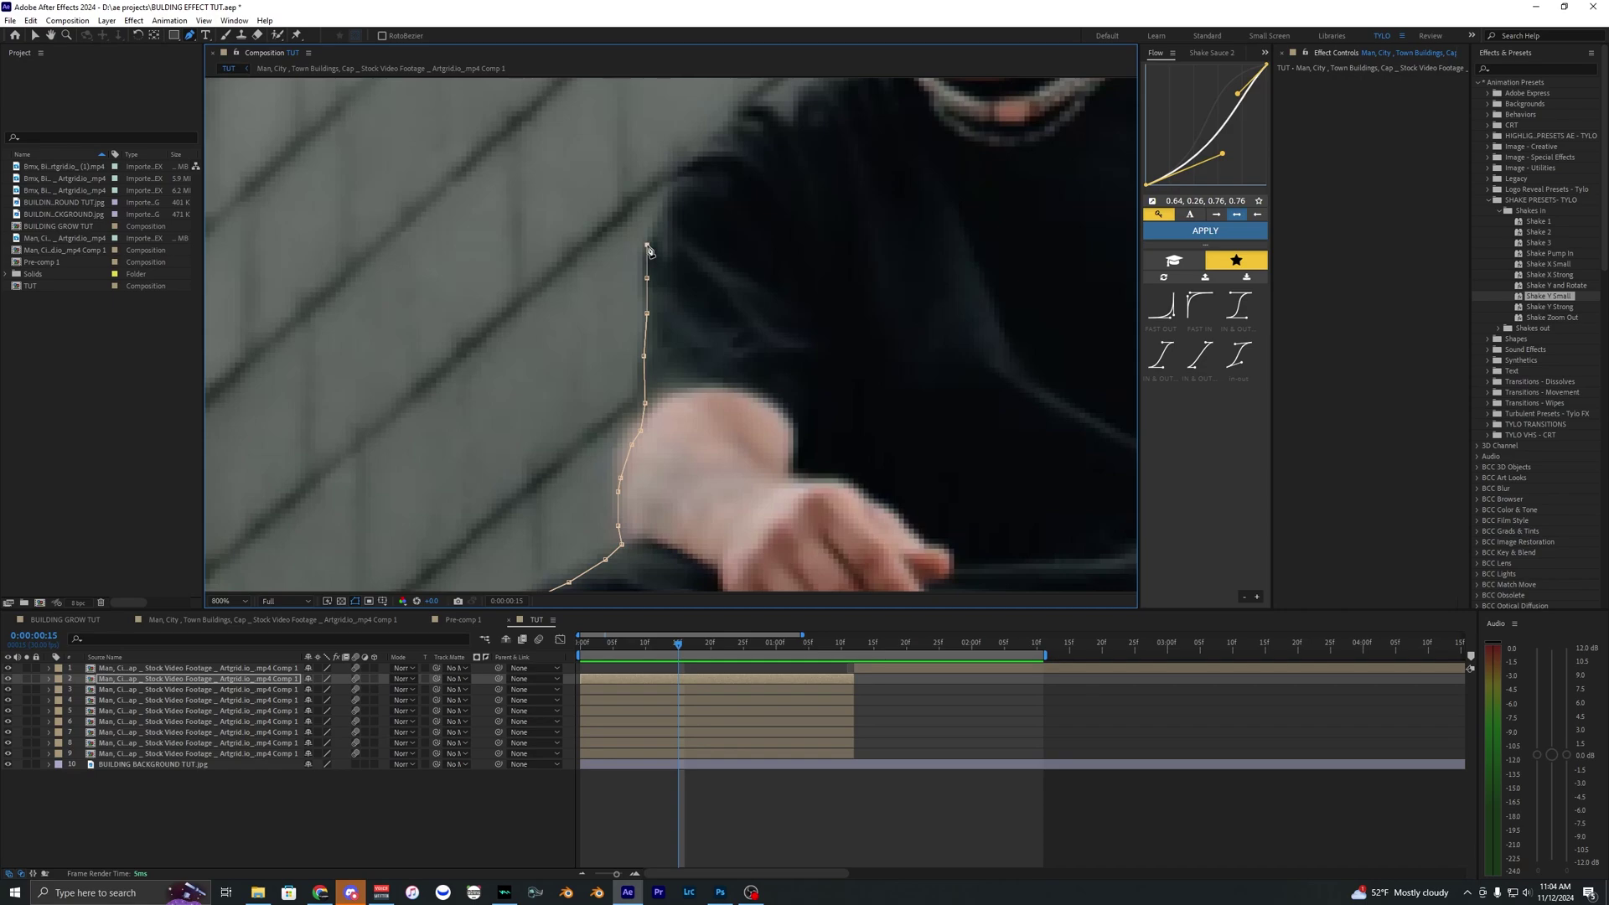
click(659, 225)
drag(677, 192, 568, 330)
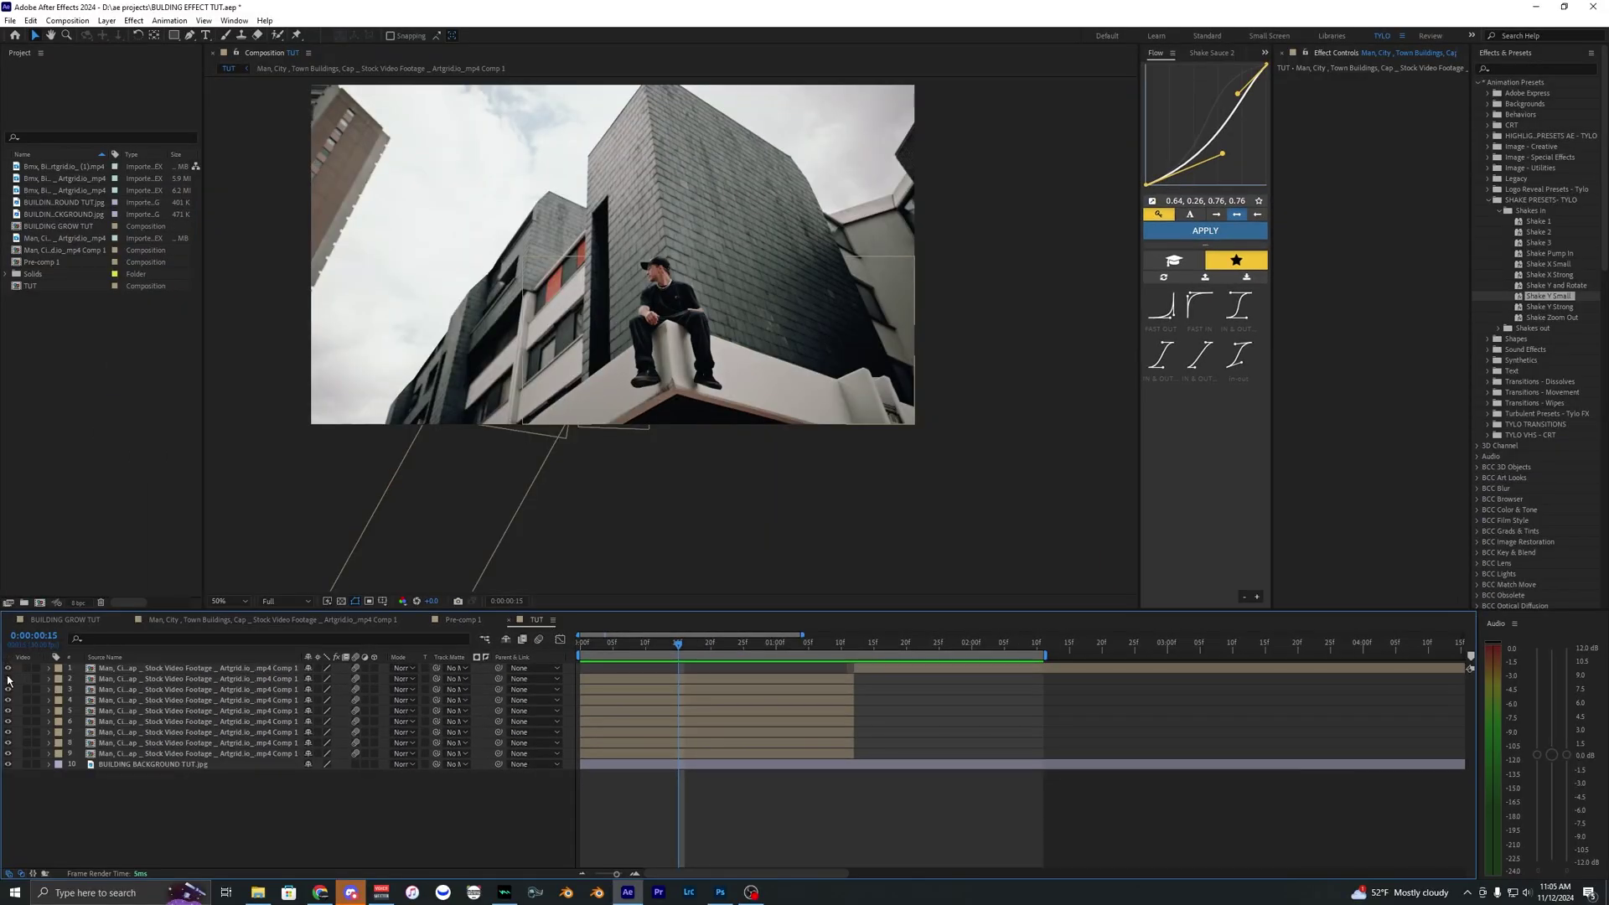
Step: Check the ledge-and-man layer by toggling its visibility, and set its label color to Red
click(8, 679)
click(8, 679)
click(8, 679)
click(8, 678)
click(7, 679)
click(7, 679)
click(58, 678)
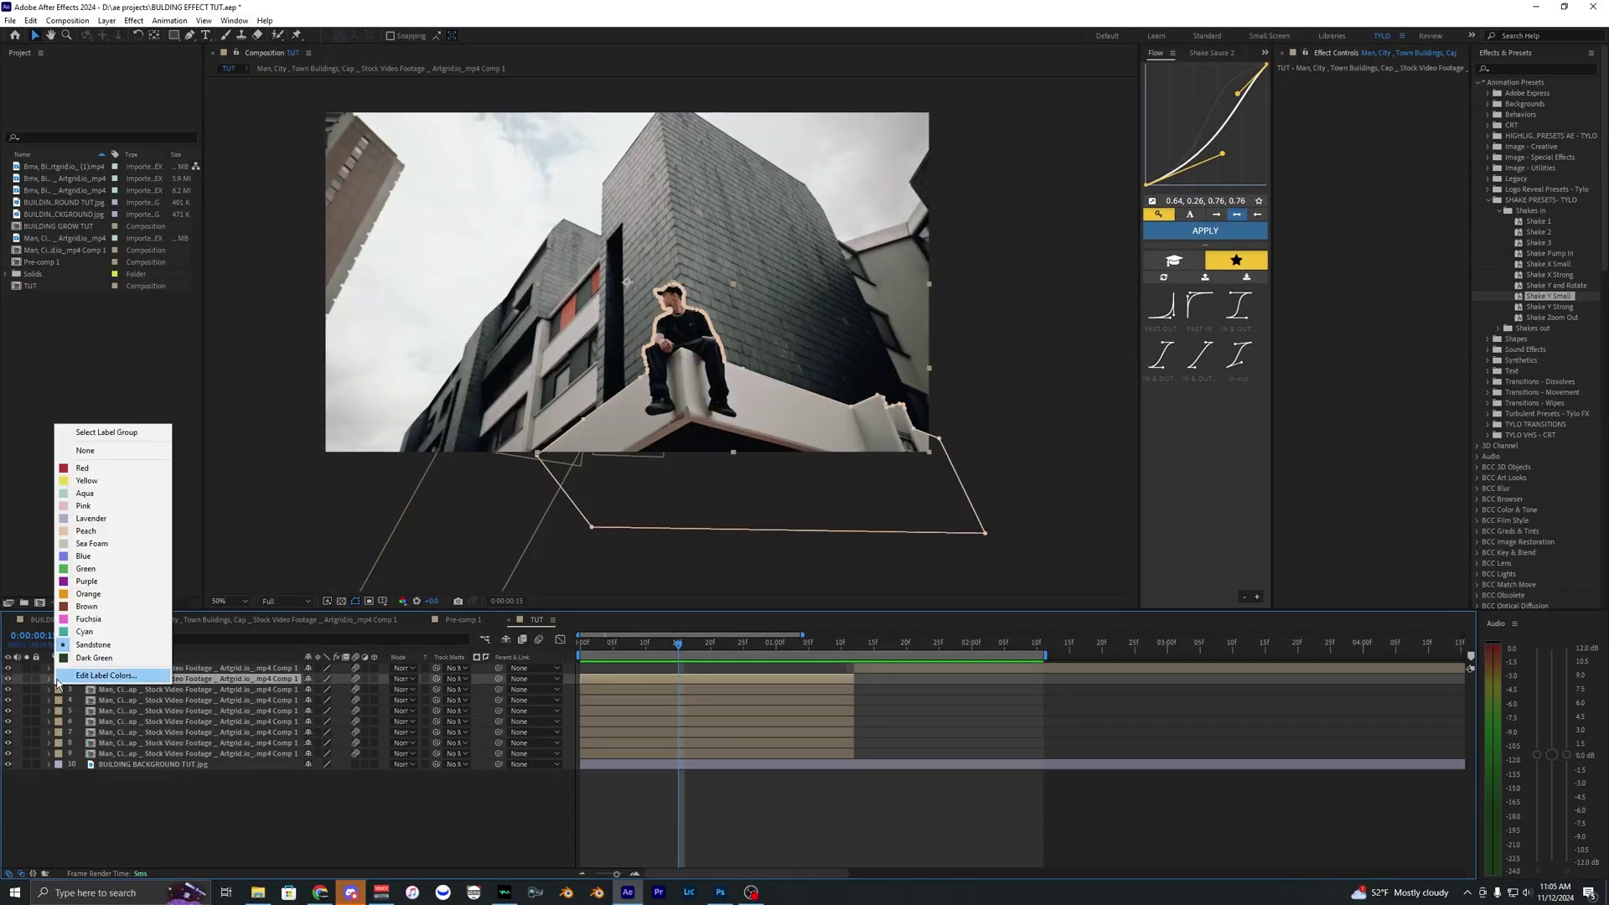
click(109, 468)
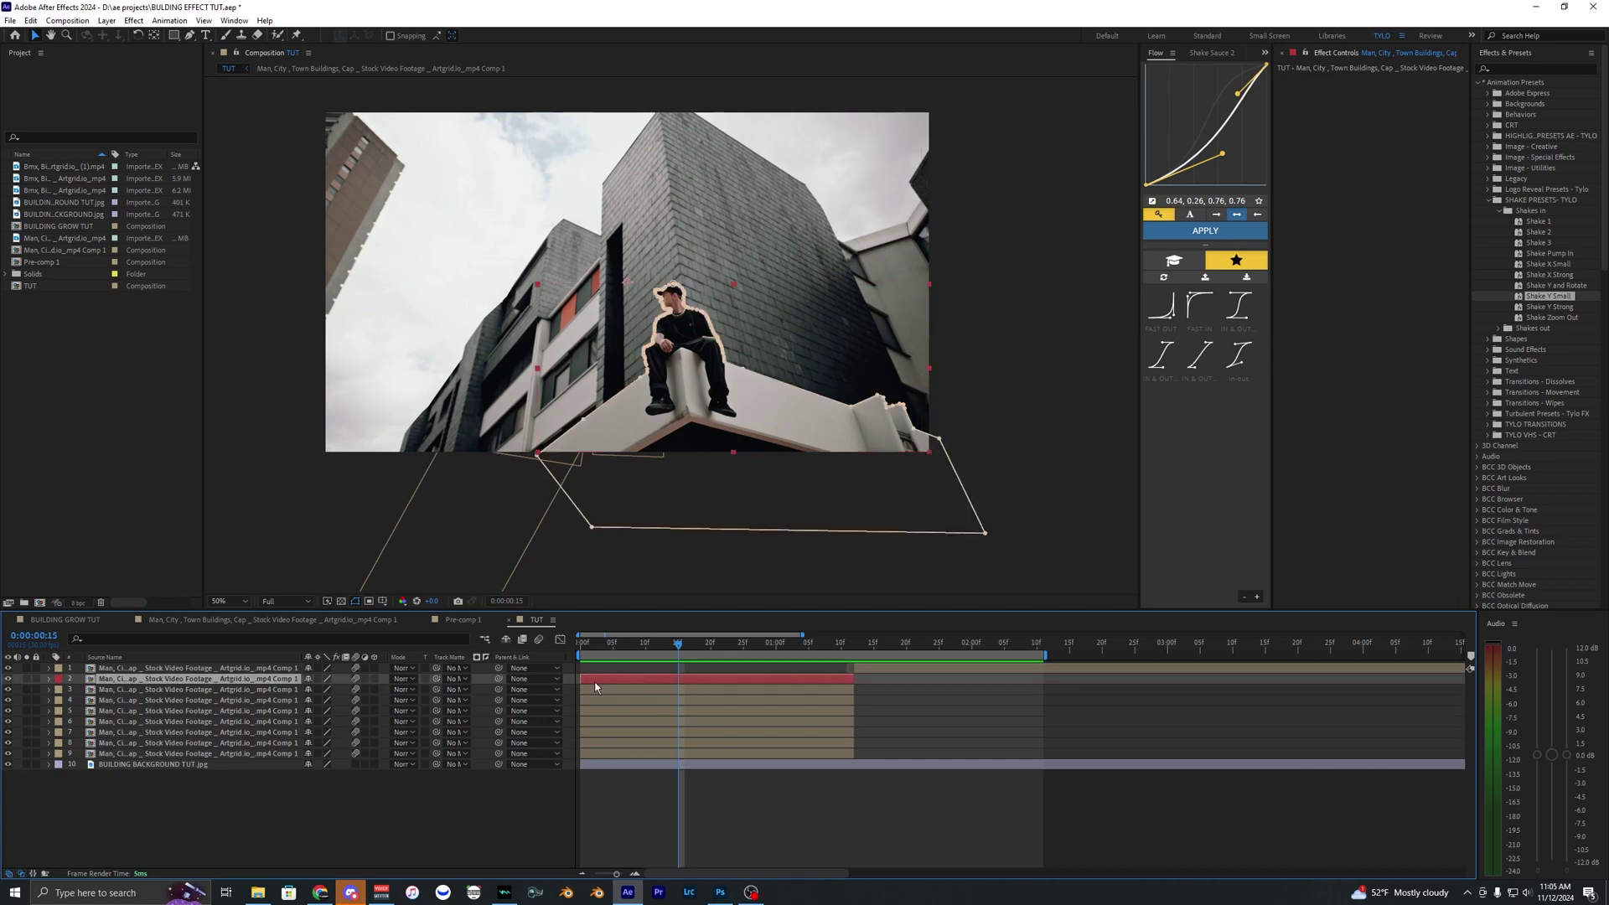
Step: Return to 0:00:00:00 and pre-compose the two lowest masked building layers, moving all attributes and adjusting the duration to the layers' time span
click(634, 689)
drag(648, 644, 712, 649)
click(589, 753)
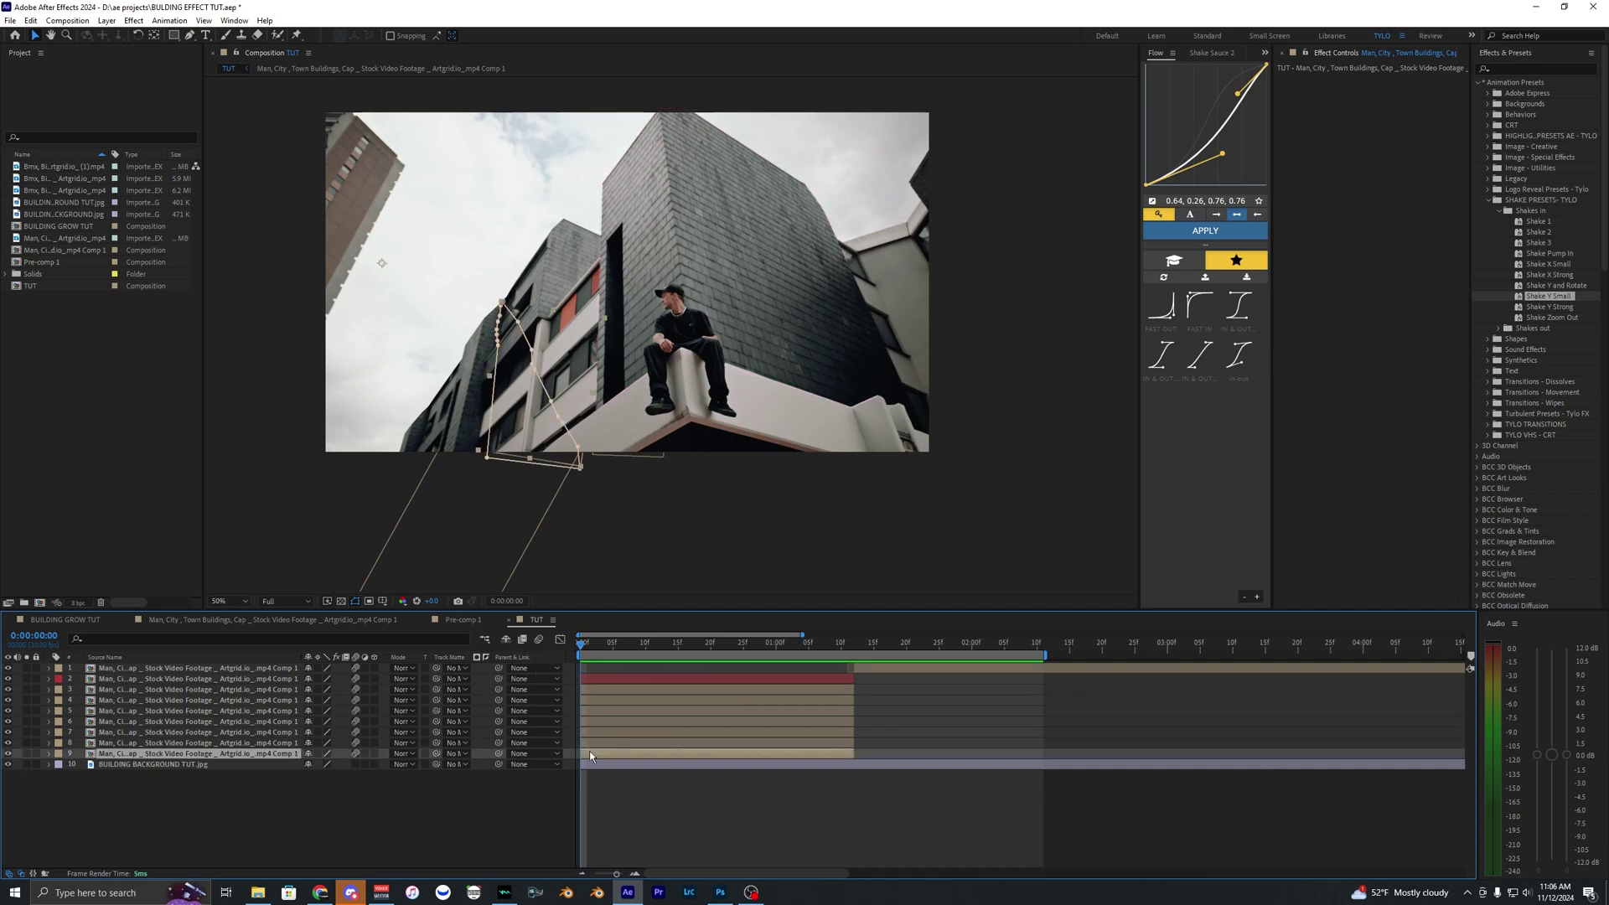
click(601, 743)
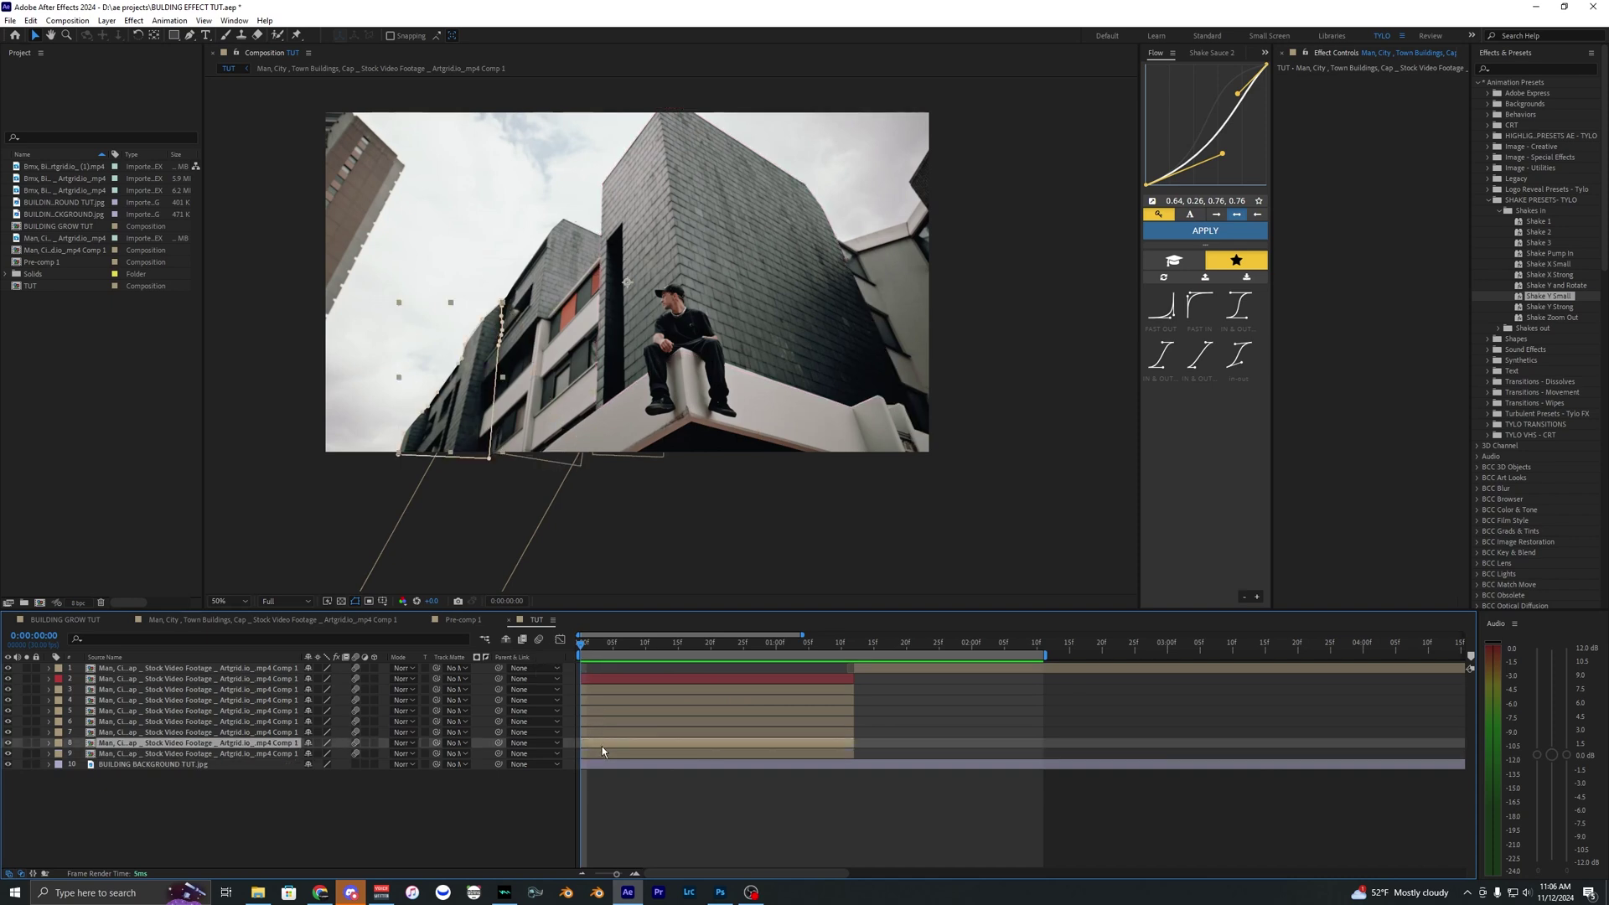
click(599, 755)
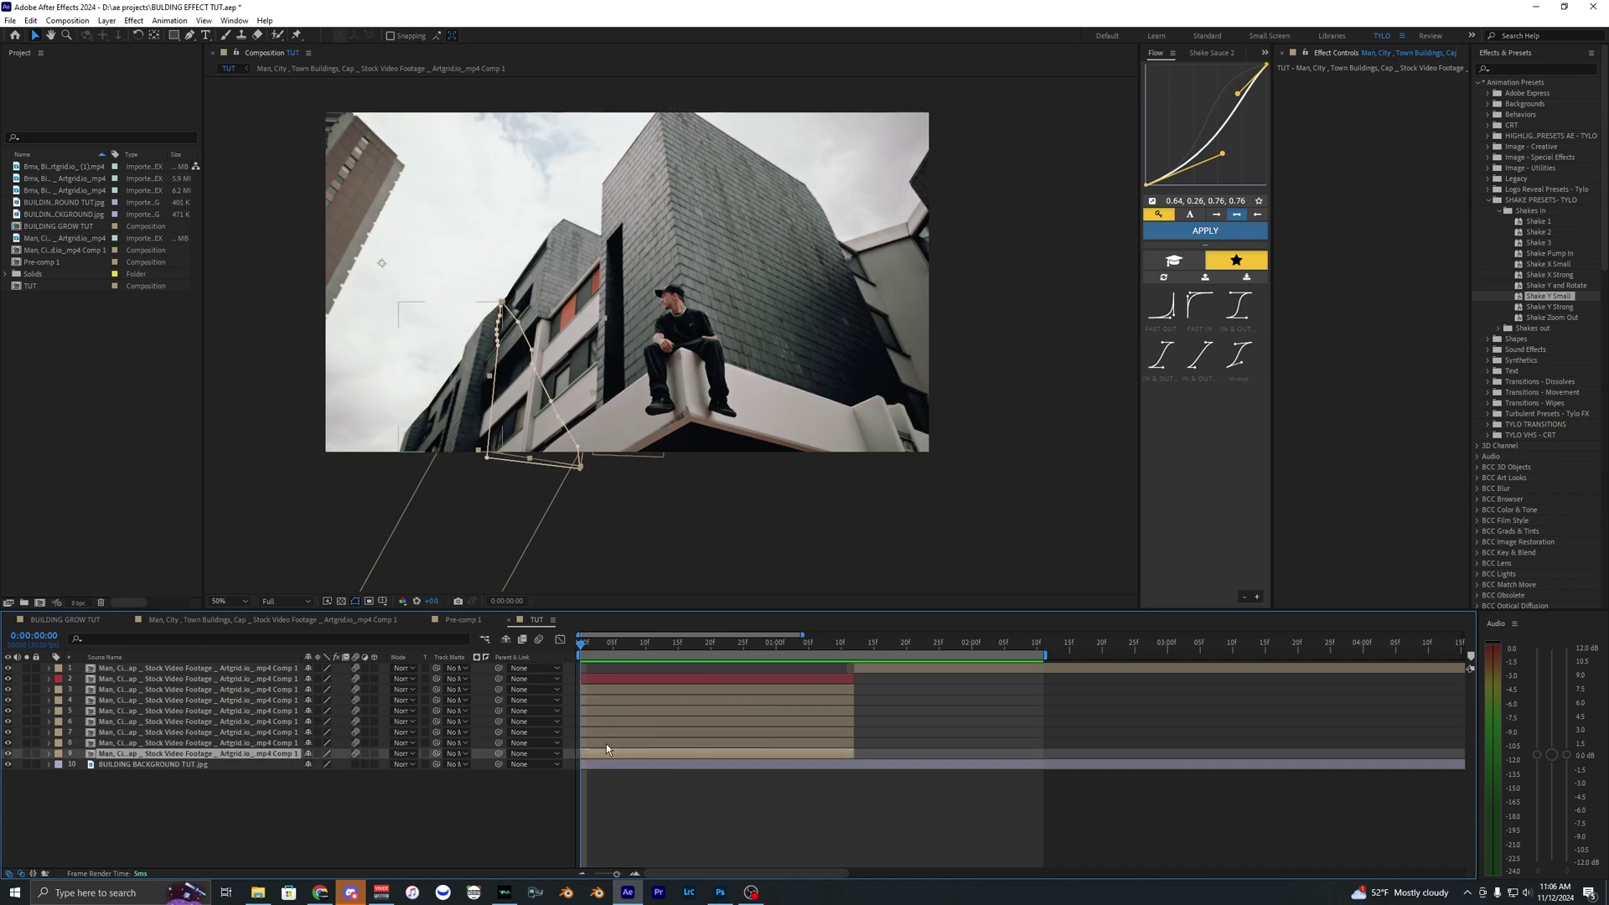
shift+click(600, 743)
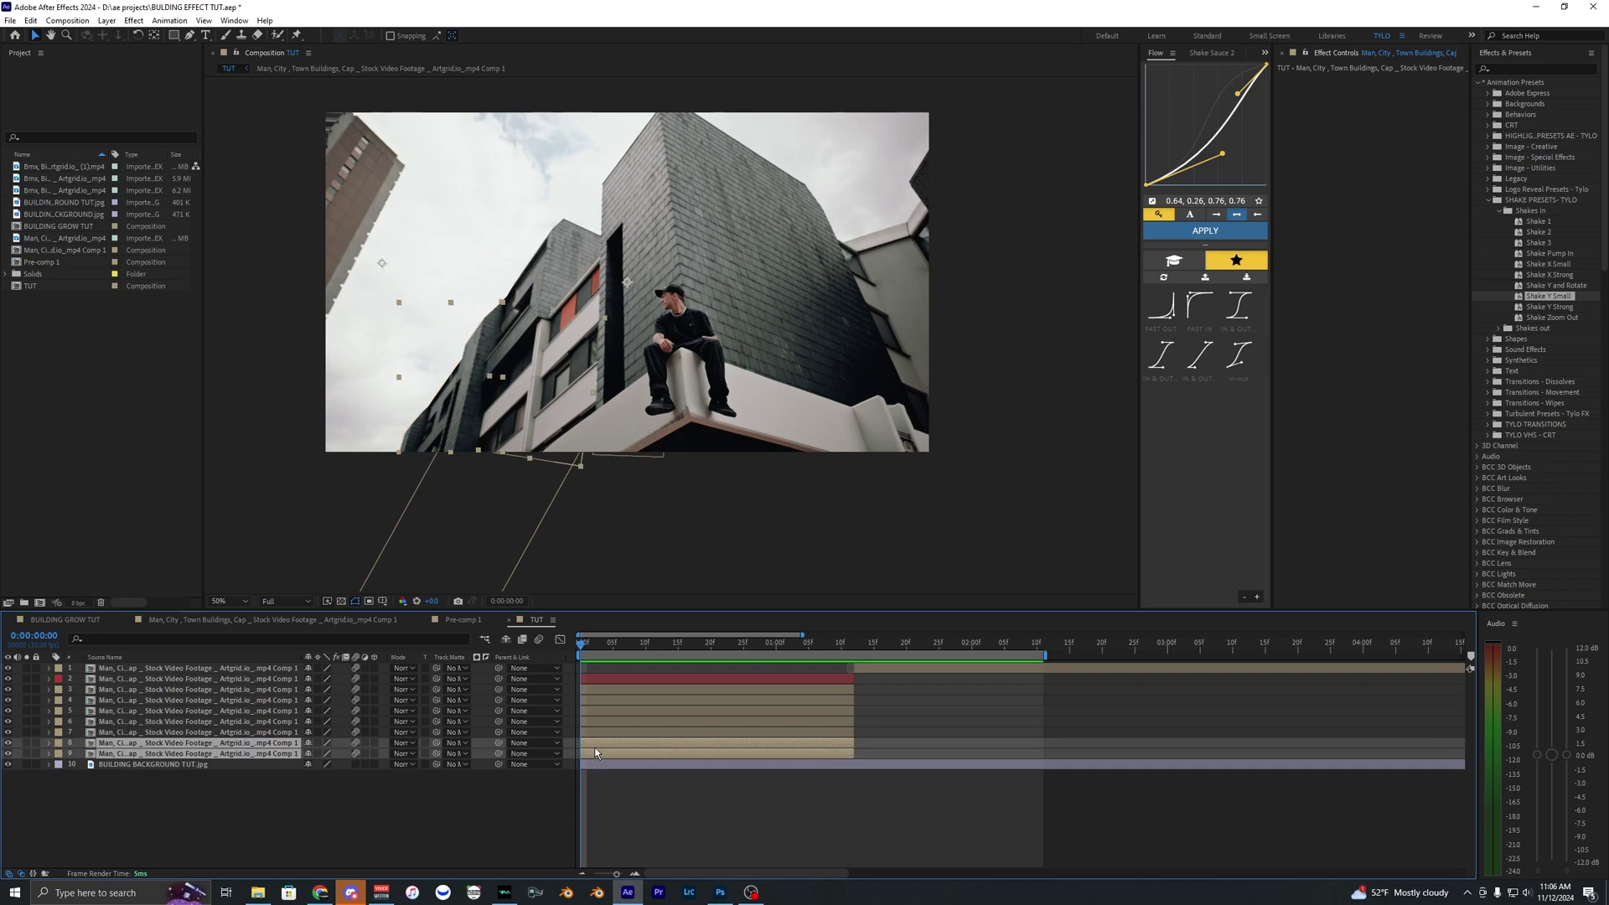
right_click(607, 745)
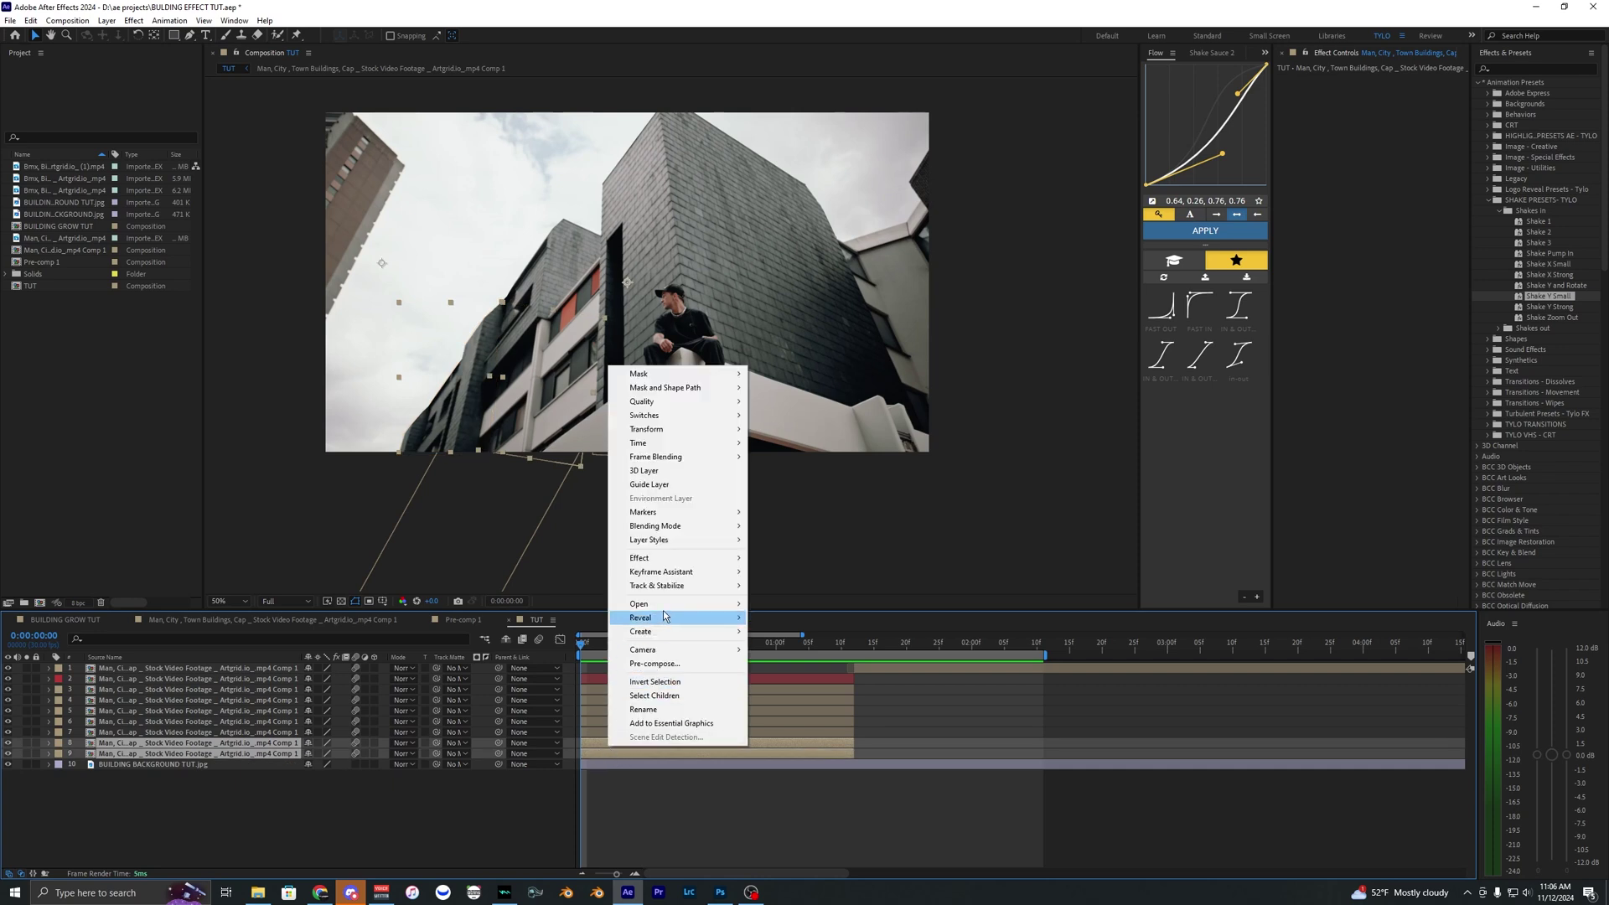
click(662, 664)
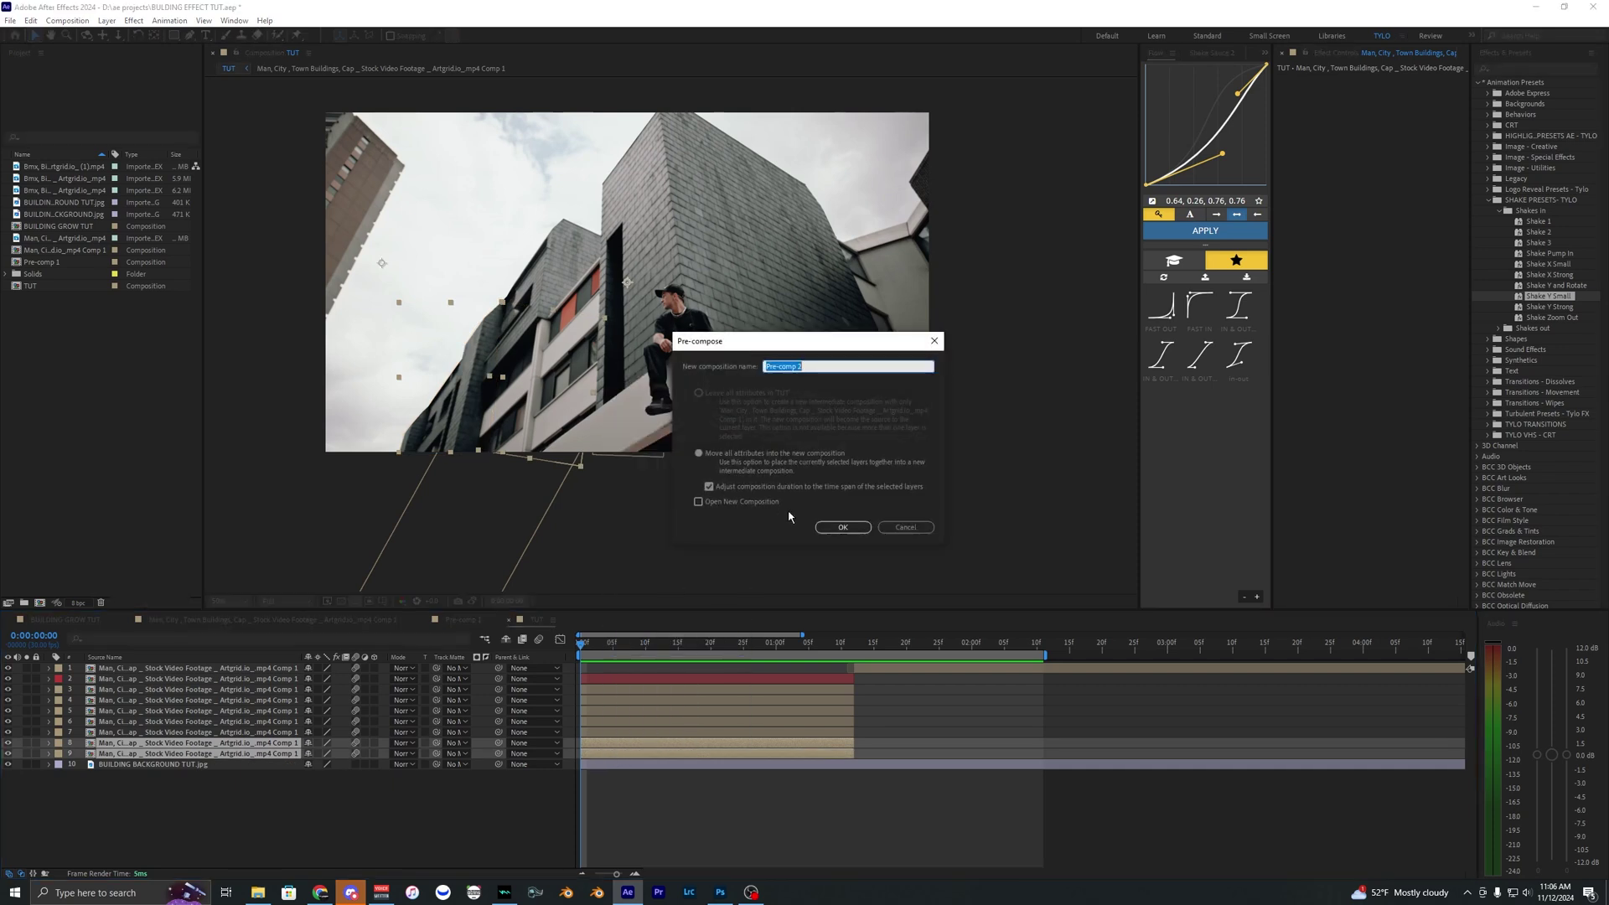
click(701, 452)
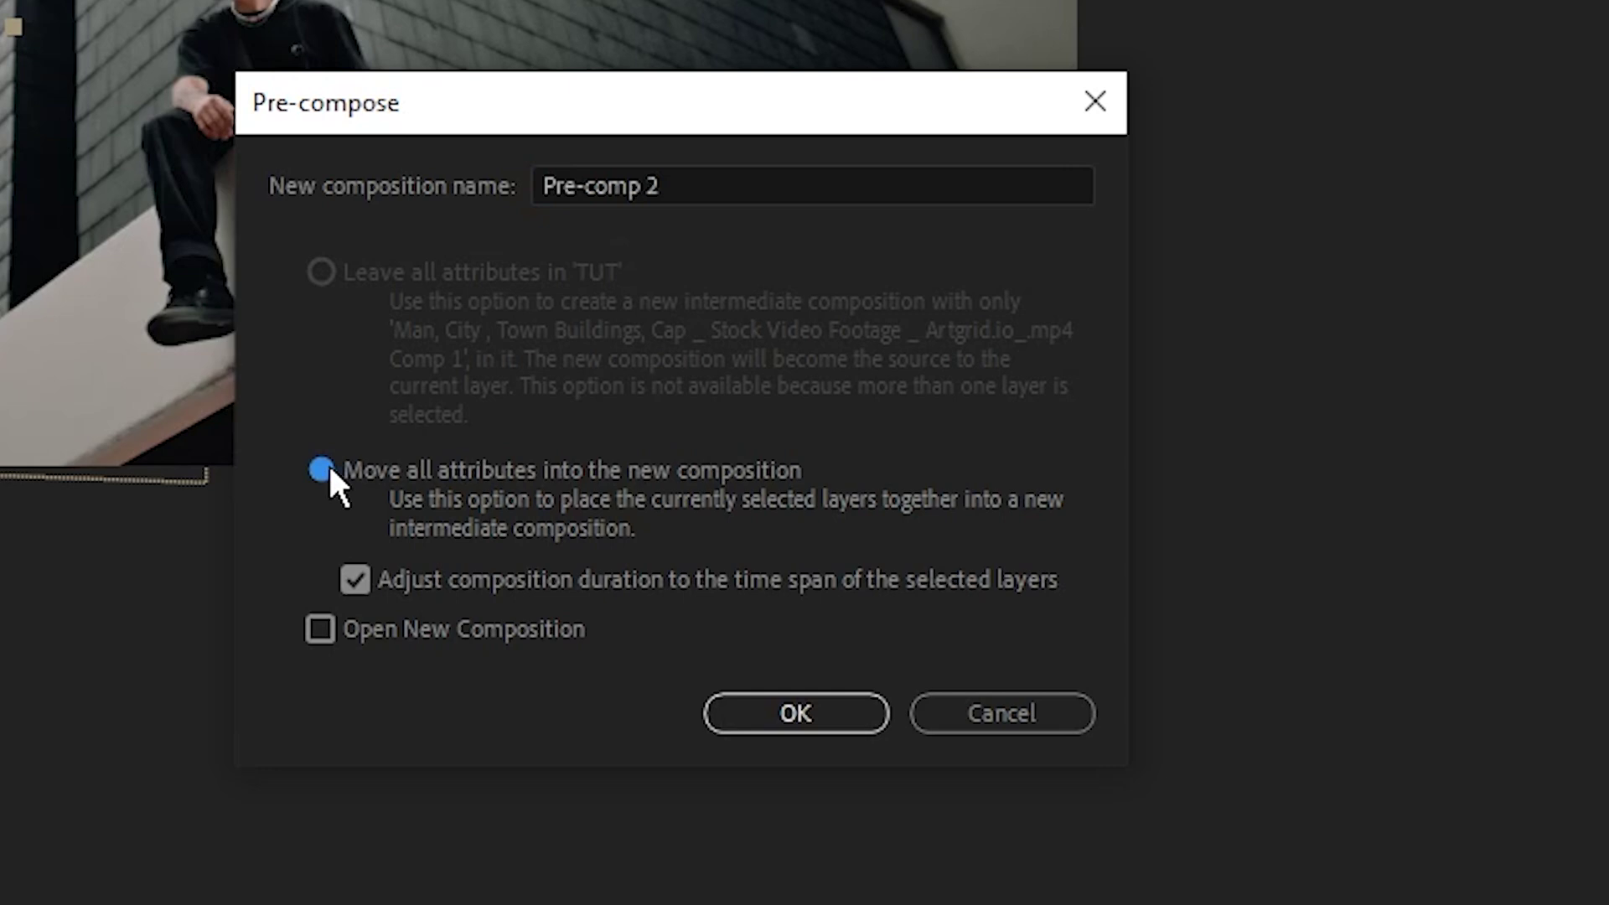
click(354, 581)
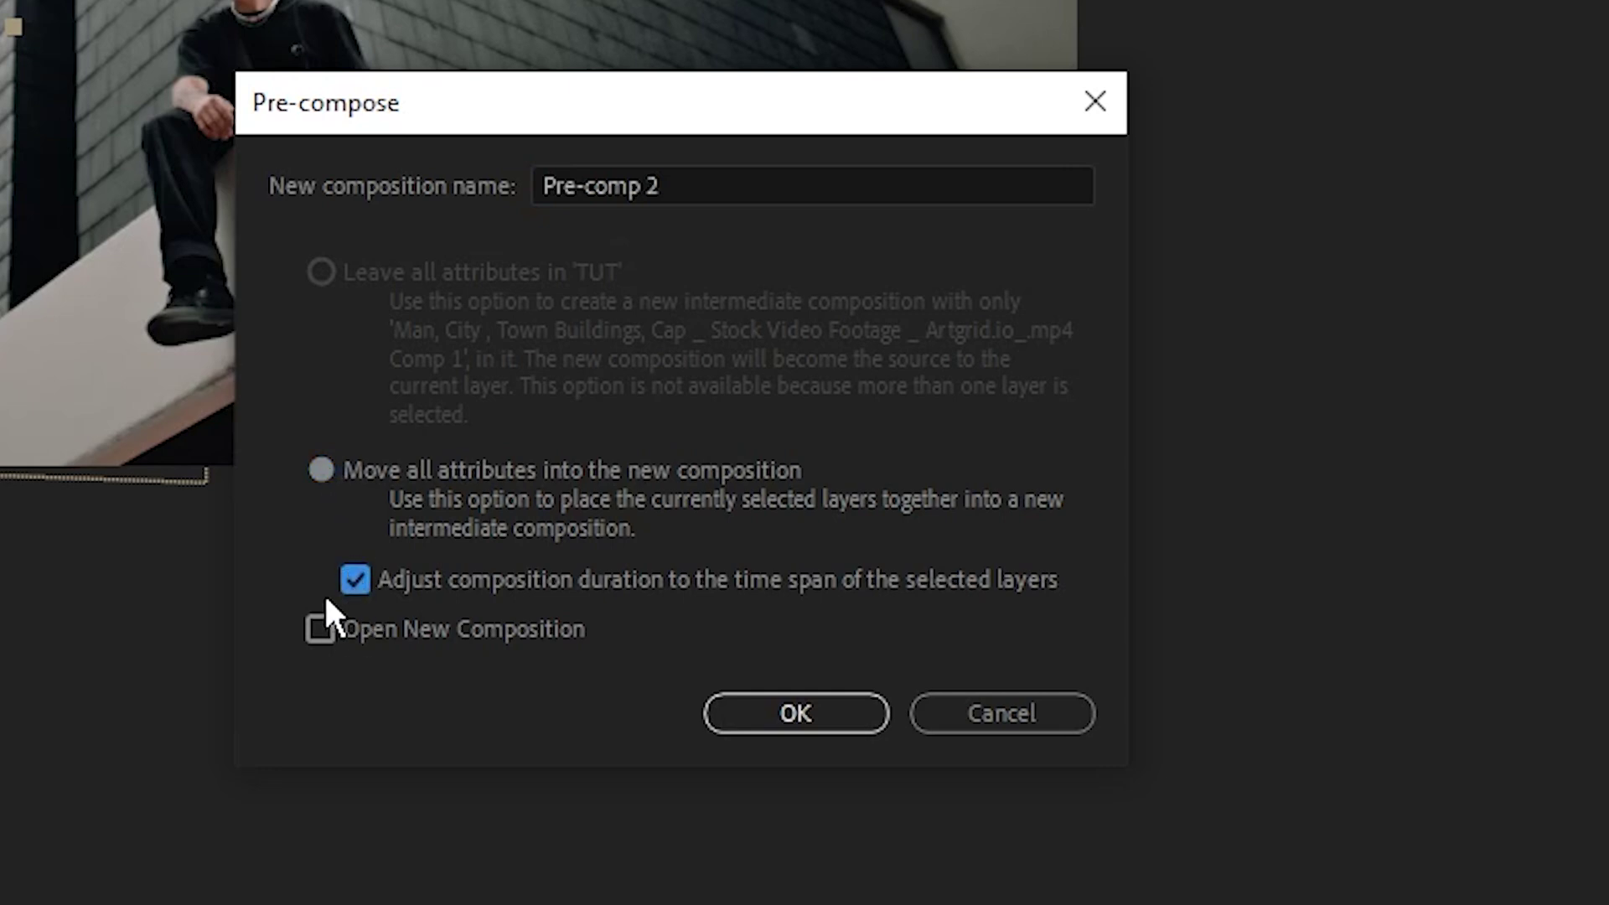
click(812, 712)
Step: Pre-compose the next two pairs of masked building layers into separate compositions with the same settings
right_click(600, 725)
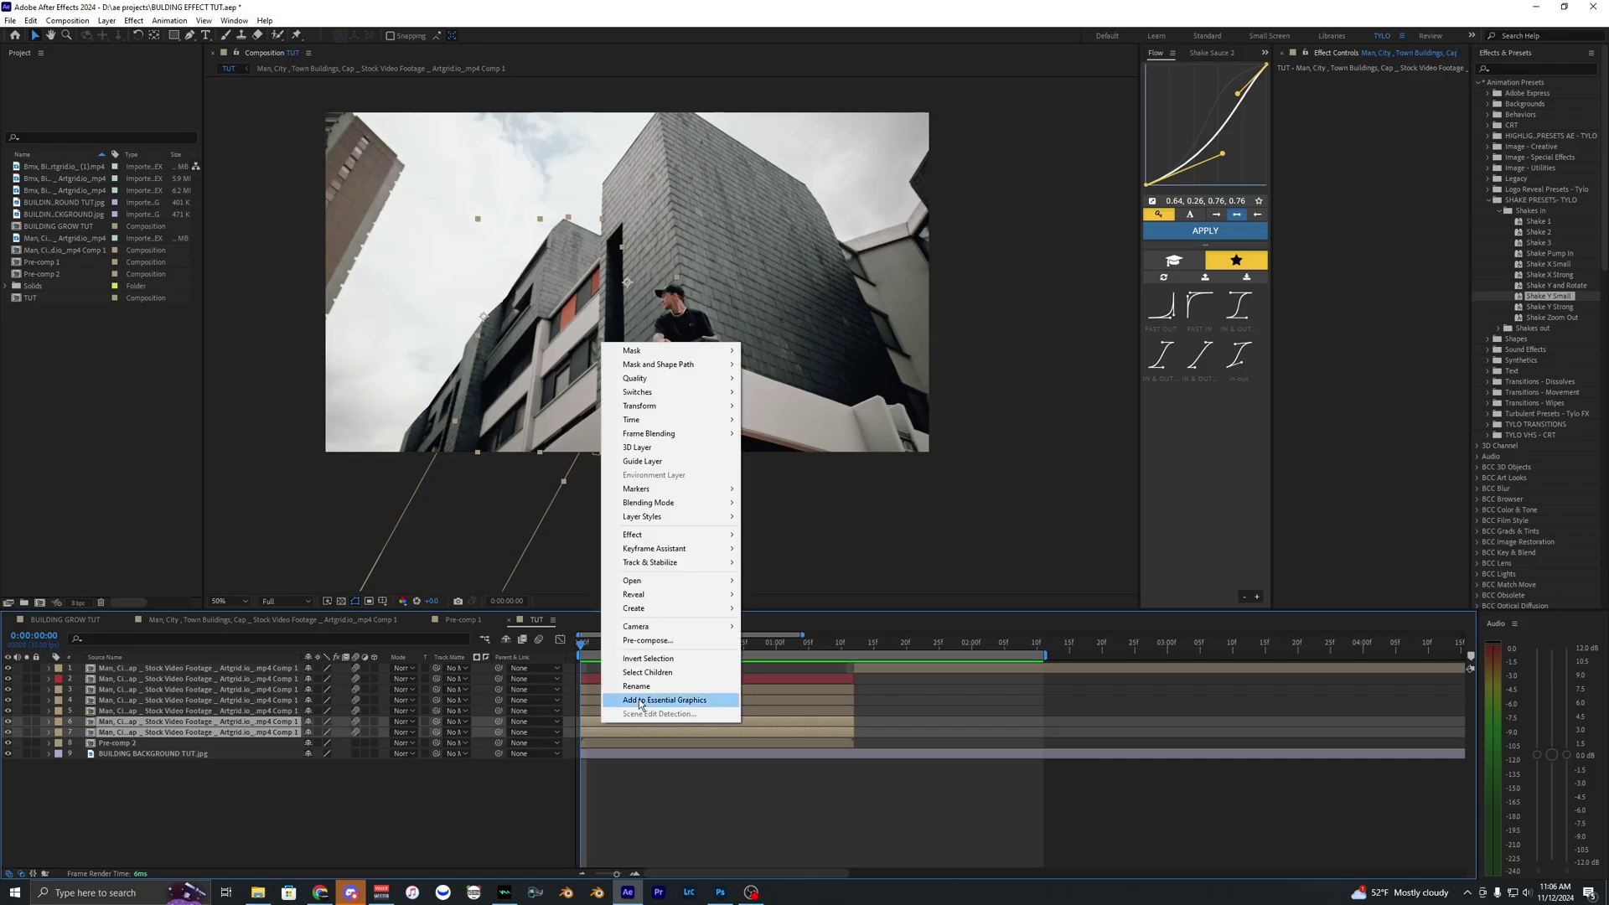
click(669, 640)
click(838, 524)
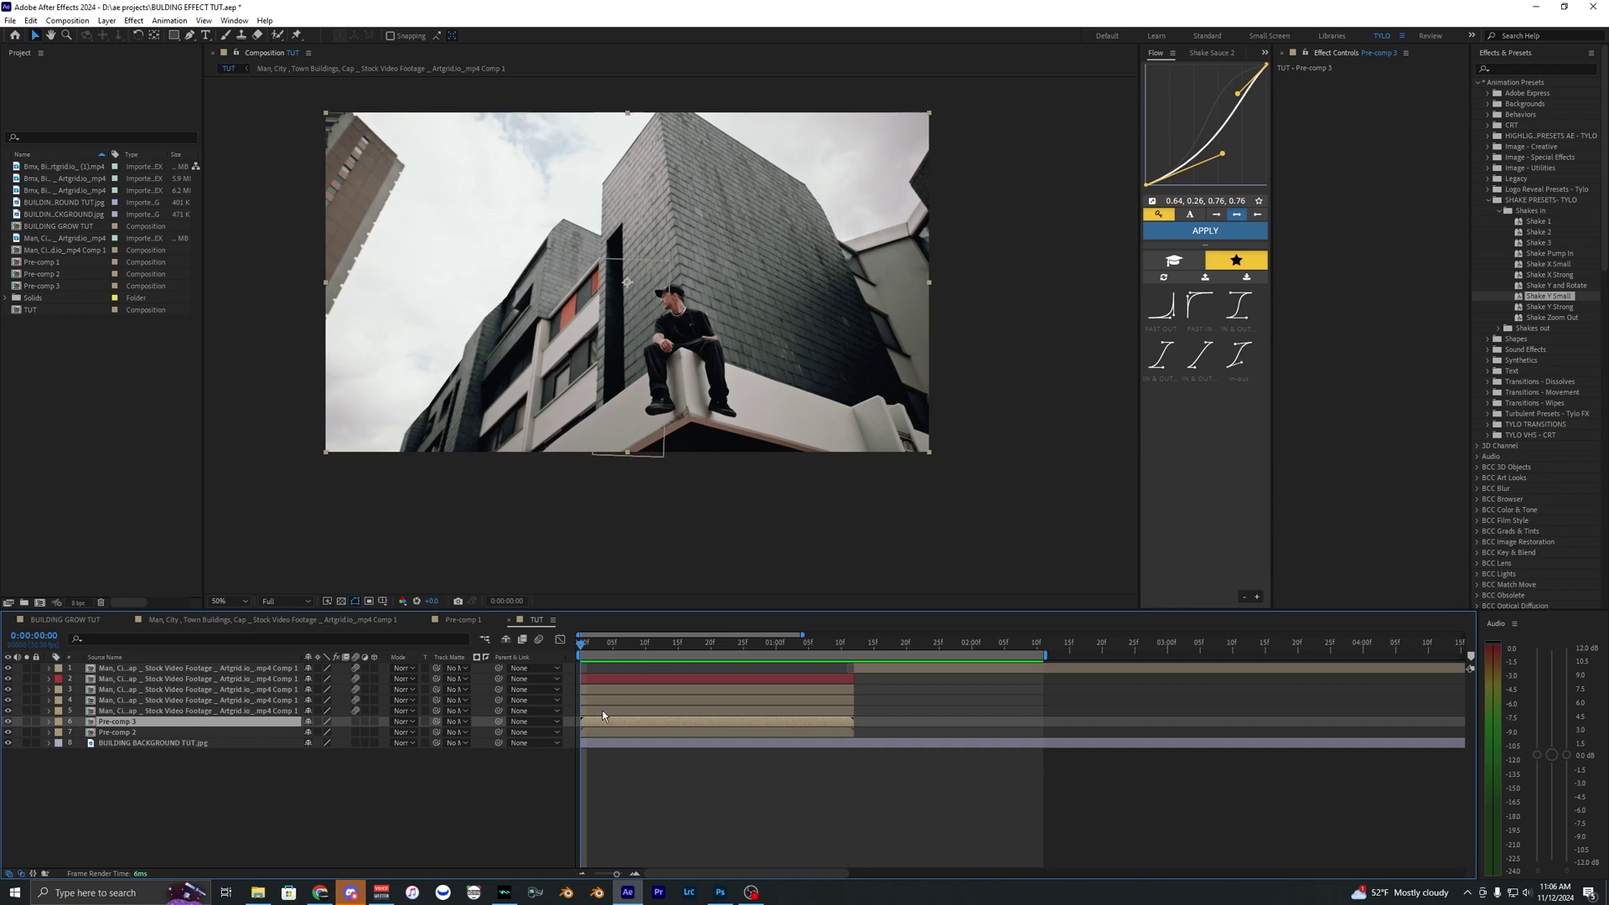
click(635, 750)
click(608, 689)
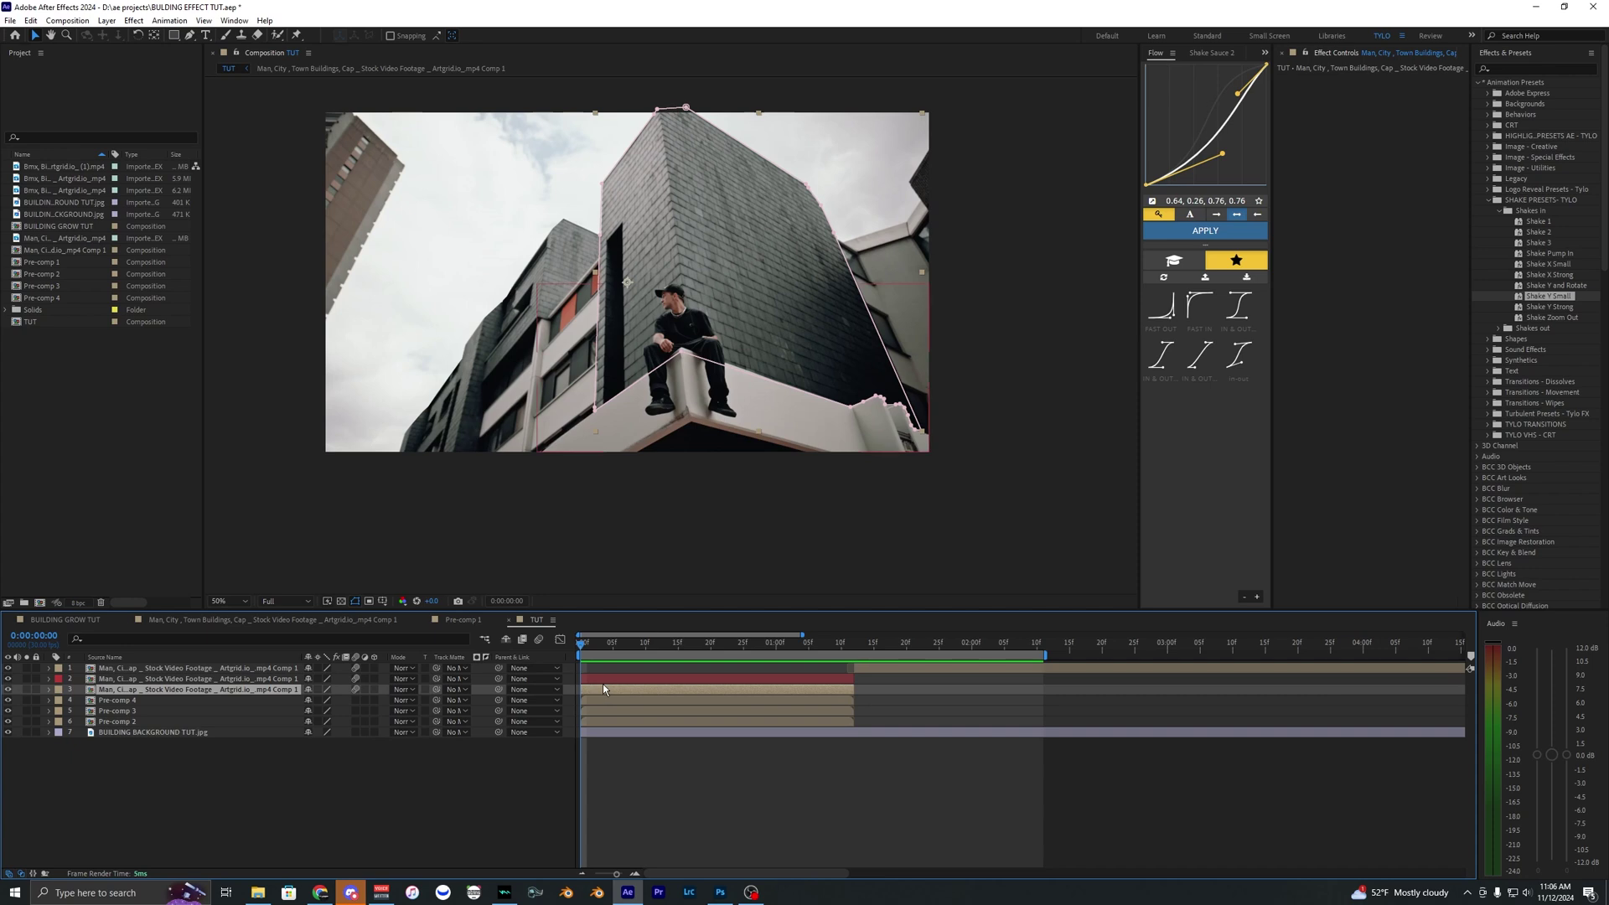
Step: Keyframe the Position of Pre-comp 2 at its current place and move that keyframe to 0:00:00:07
click(598, 722)
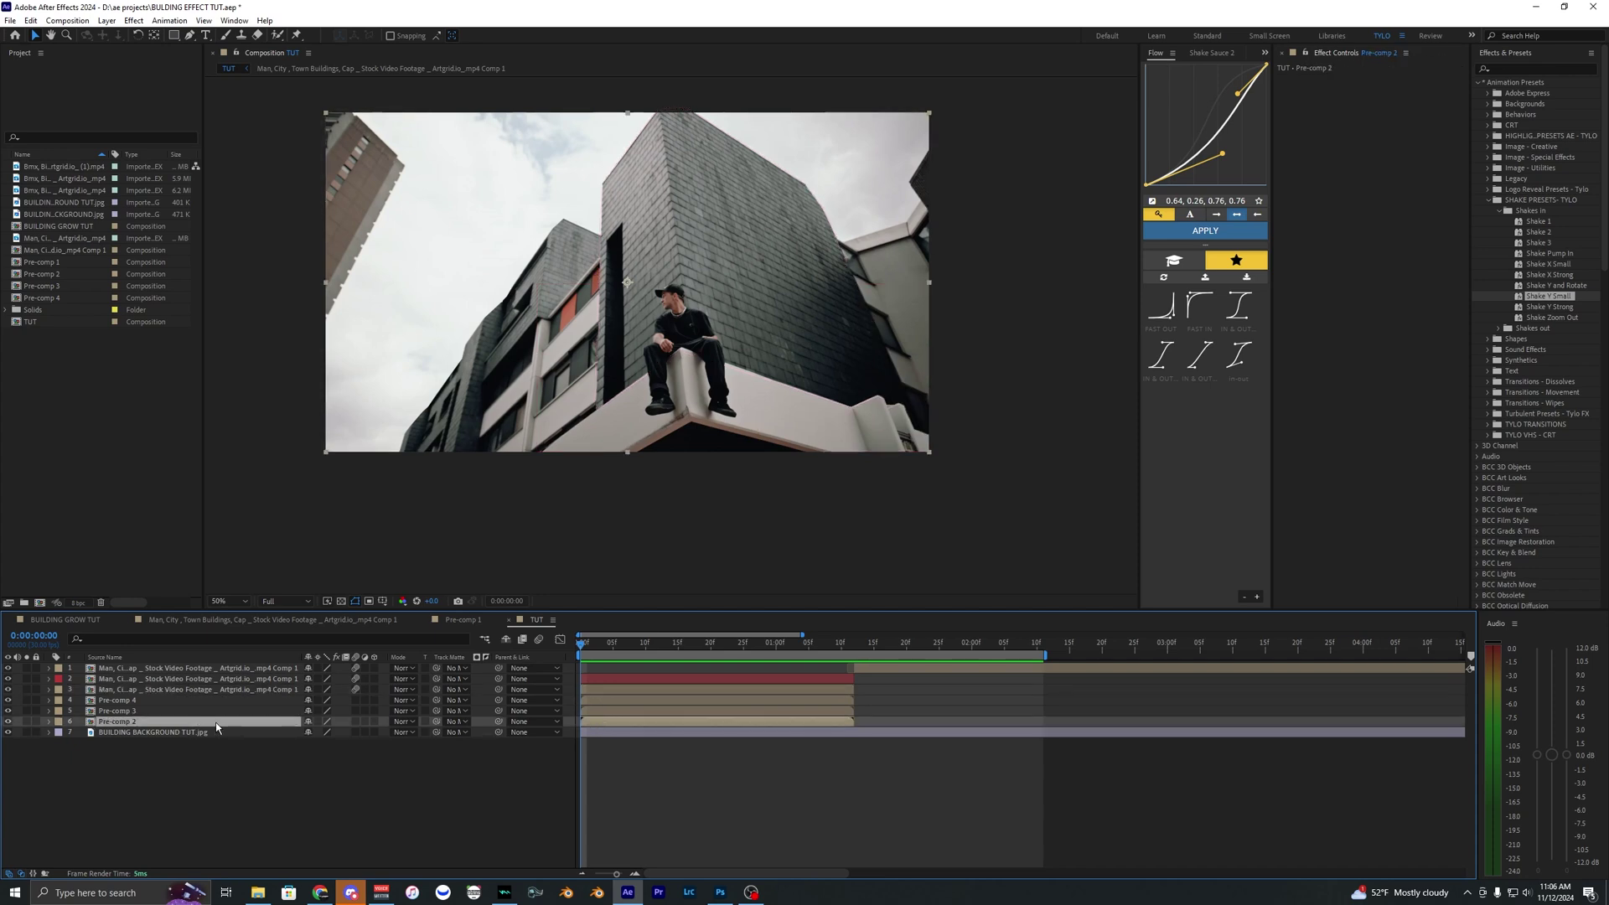
key(p)
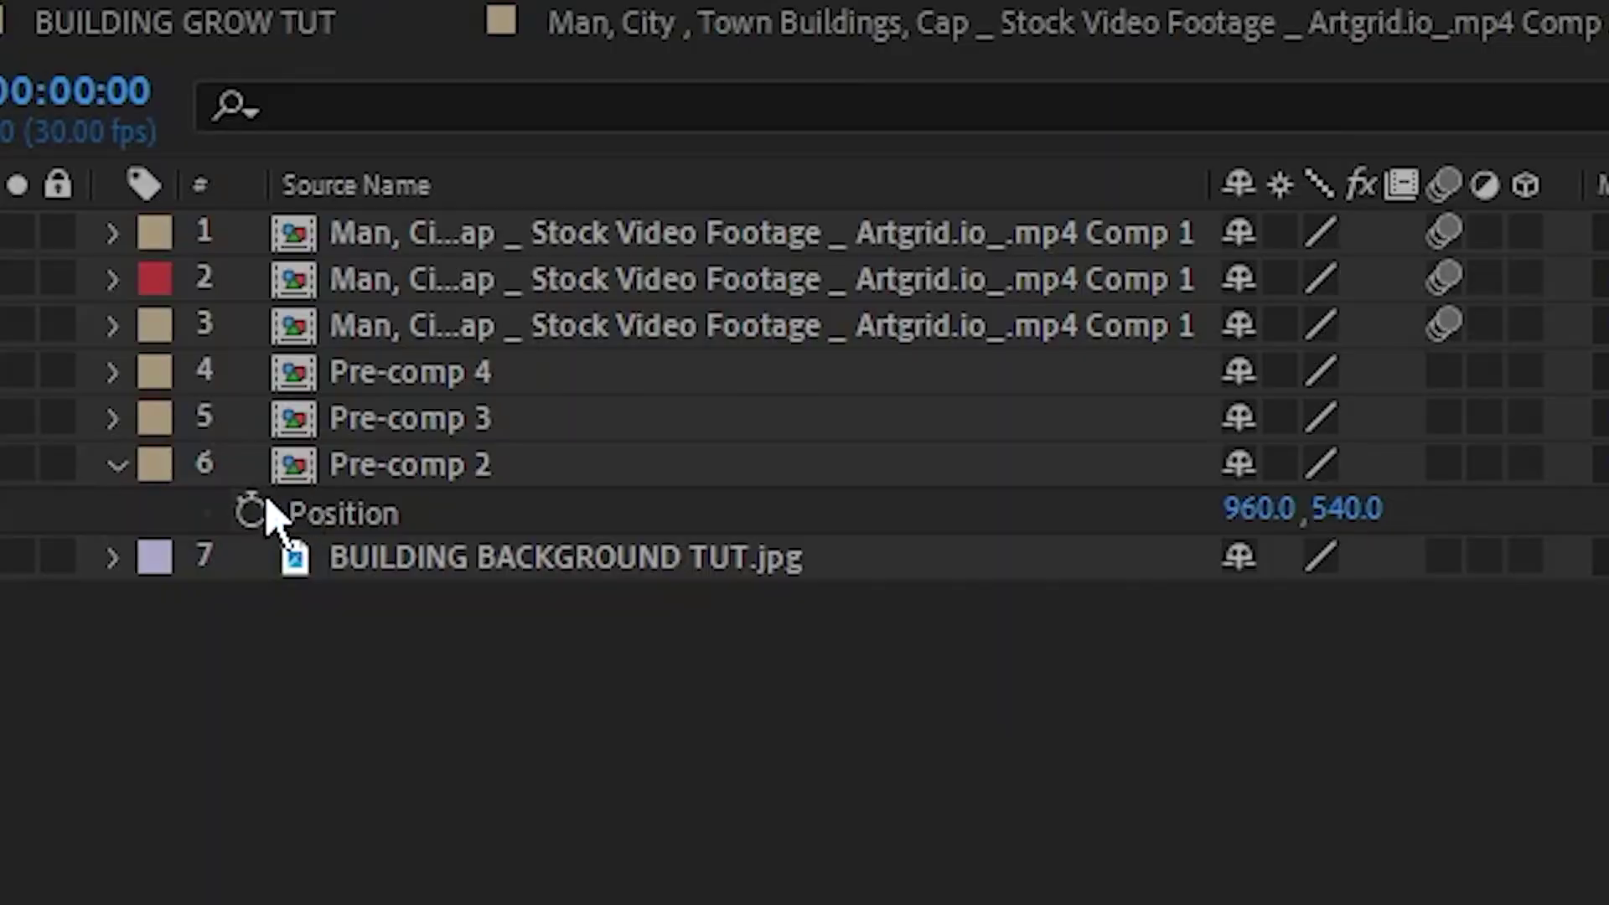
click(80, 731)
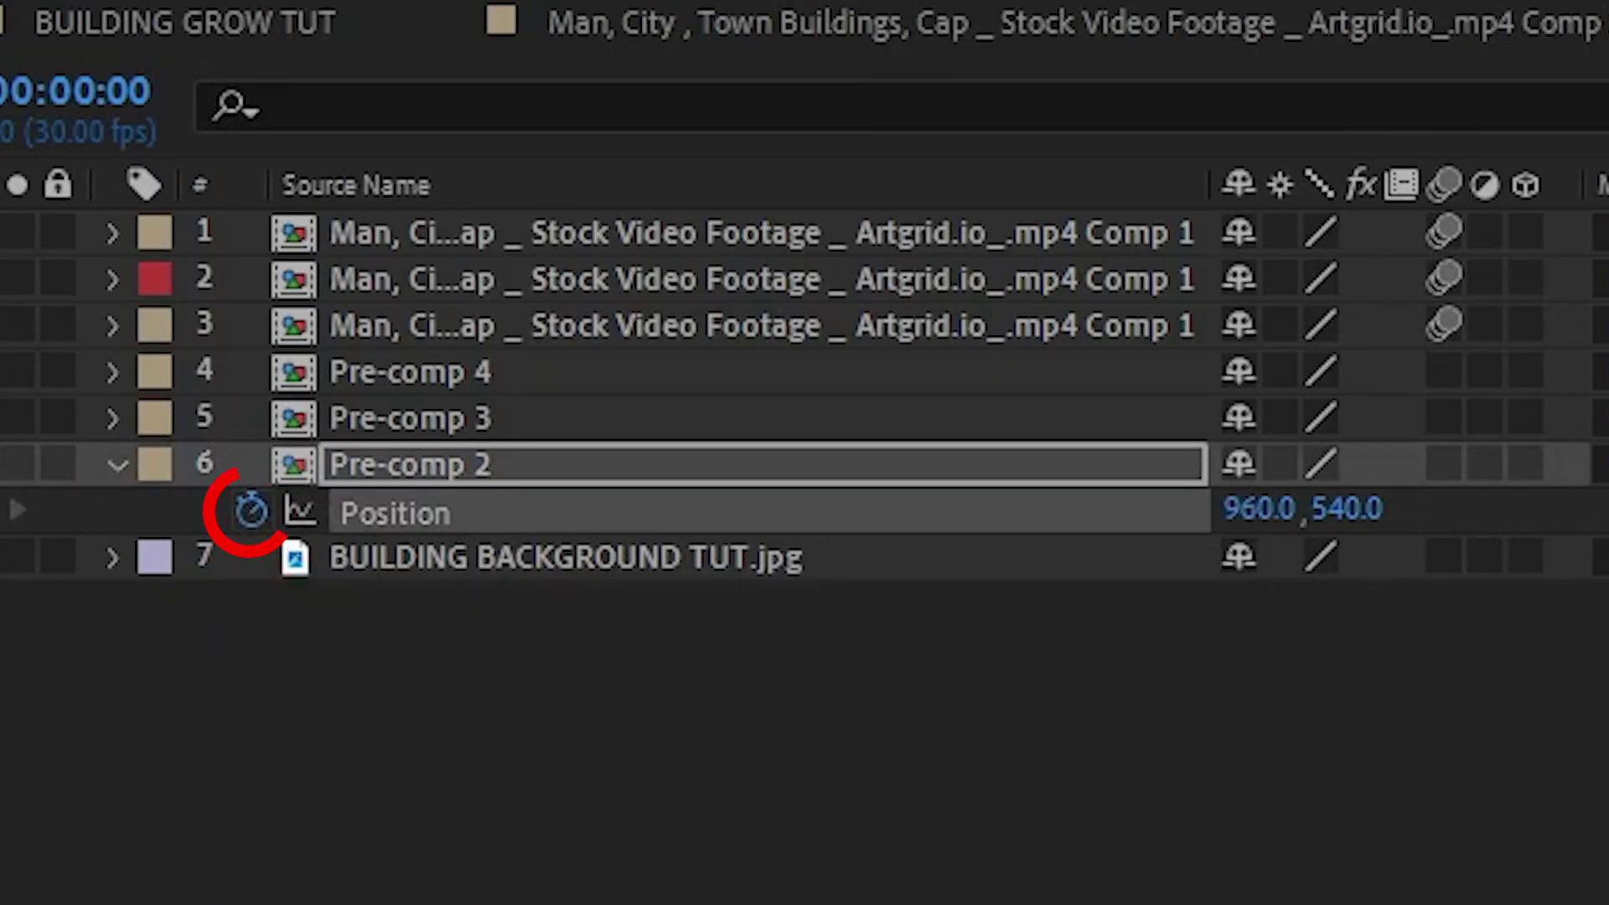
drag(262, 546, 499, 548)
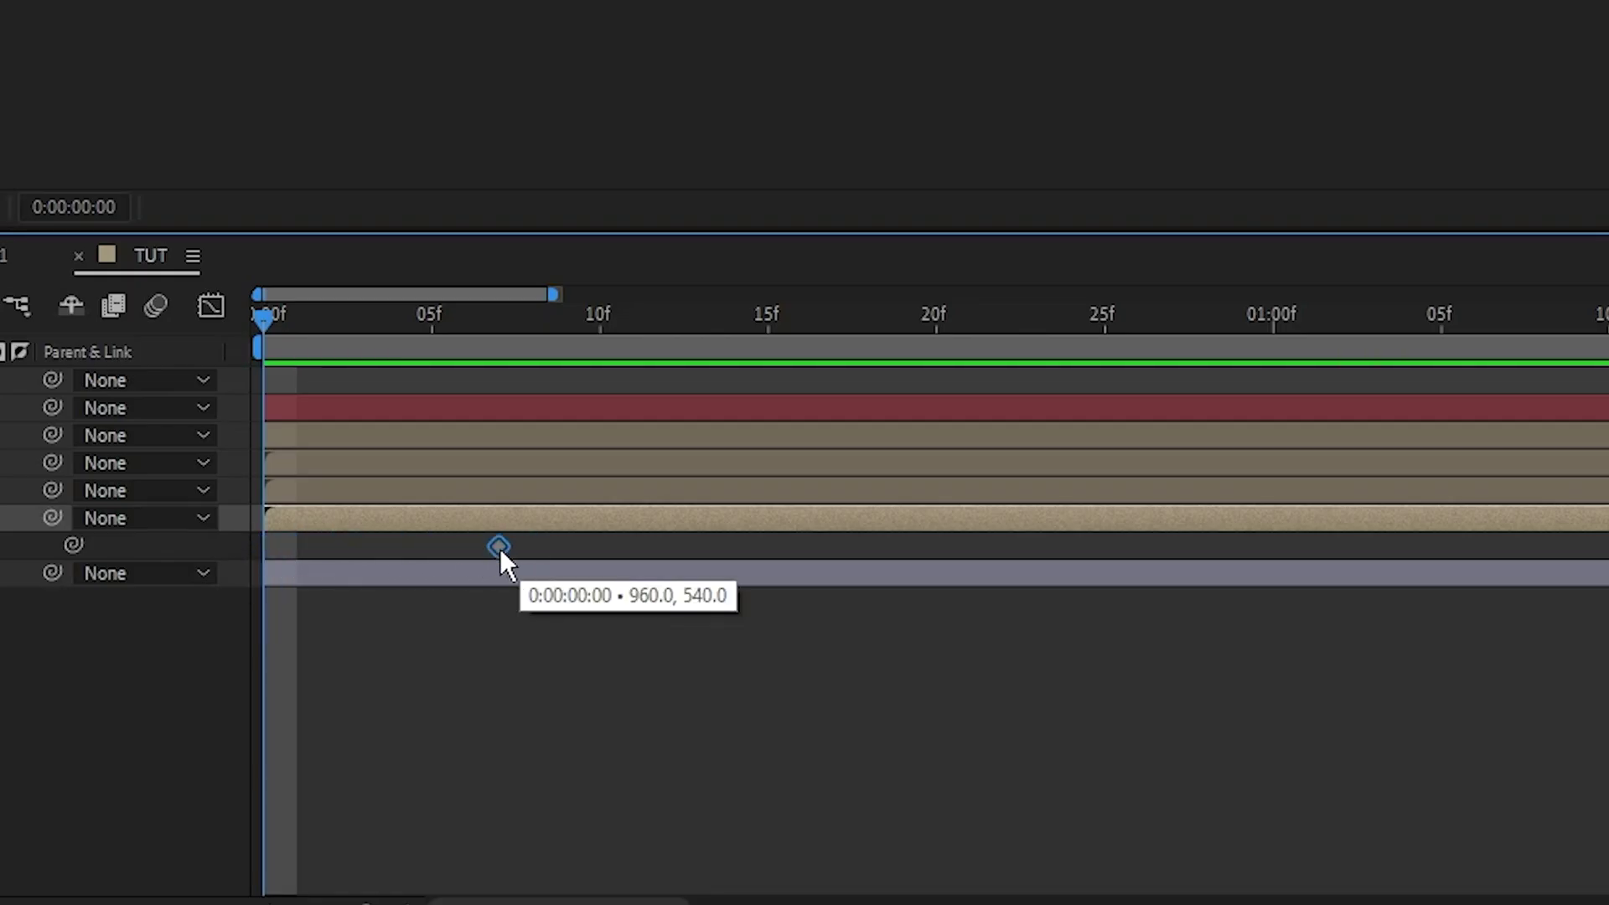
click(456, 550)
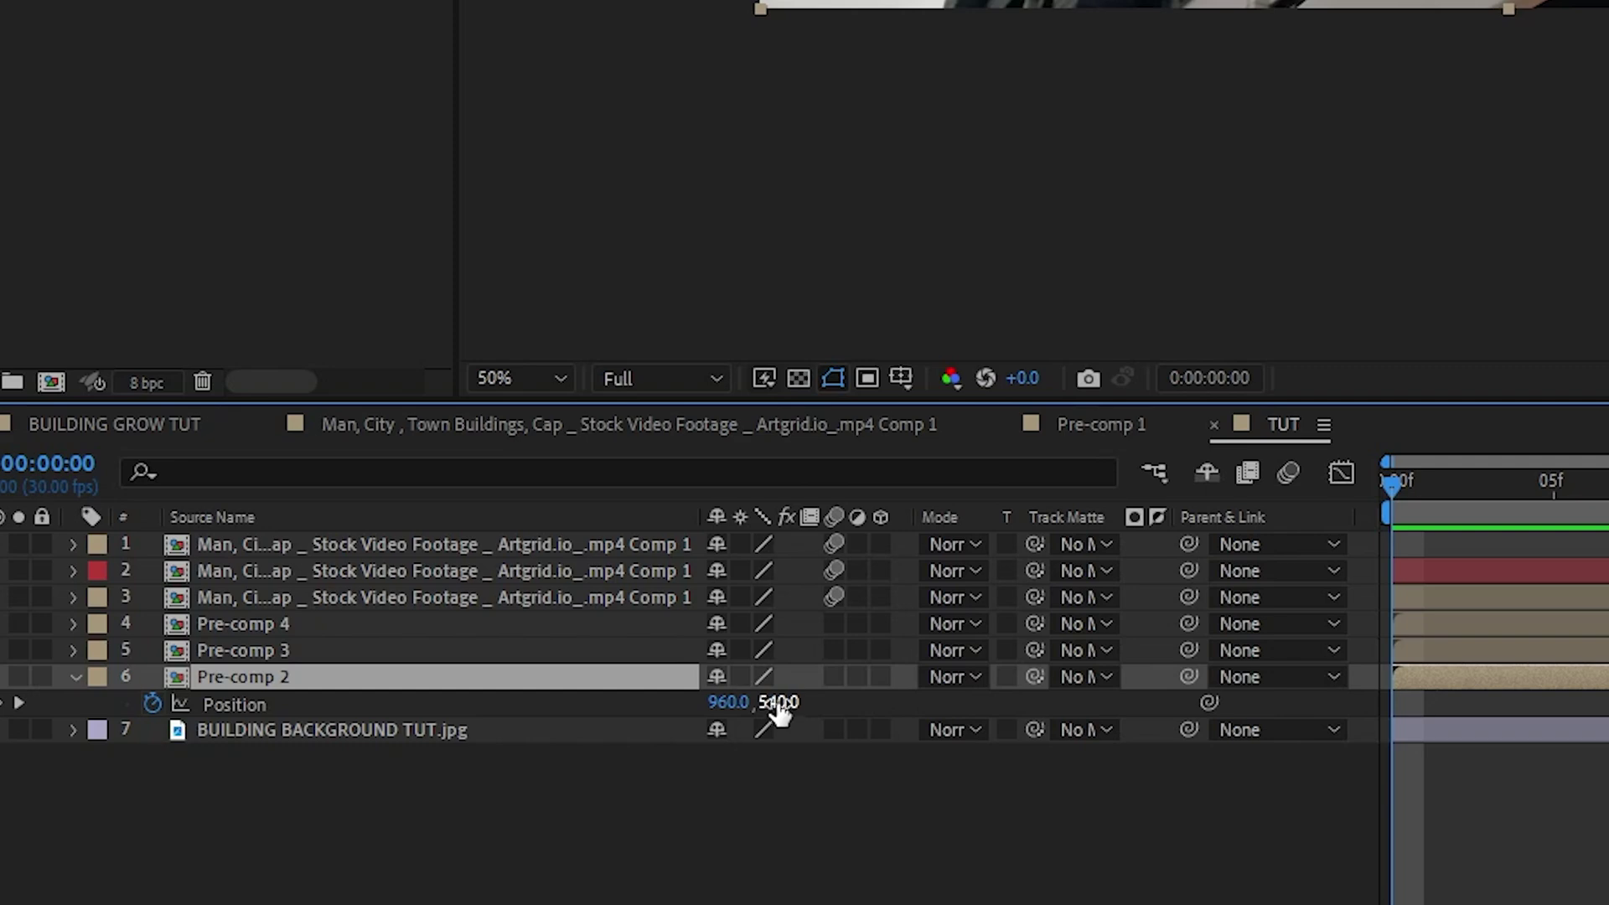
Step: Set Pre-comp 2's Y position to 972 at 0:00:00:00, preview the rising animation and return to the start
drag(791, 704, 1334, 697)
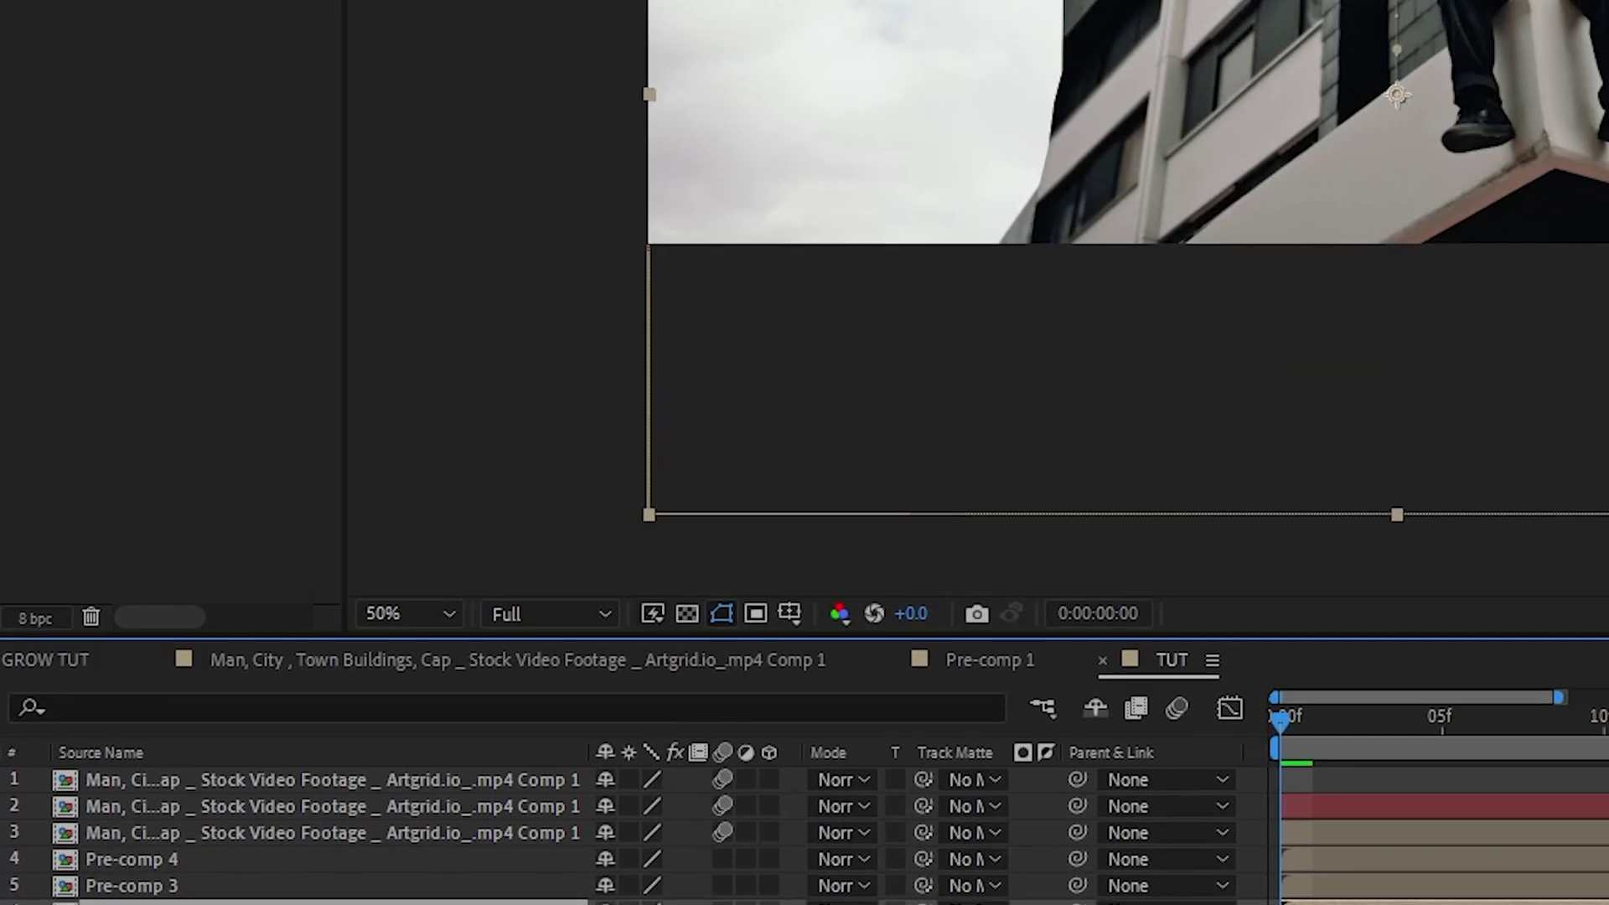
drag(1223, 904, 1377, 904)
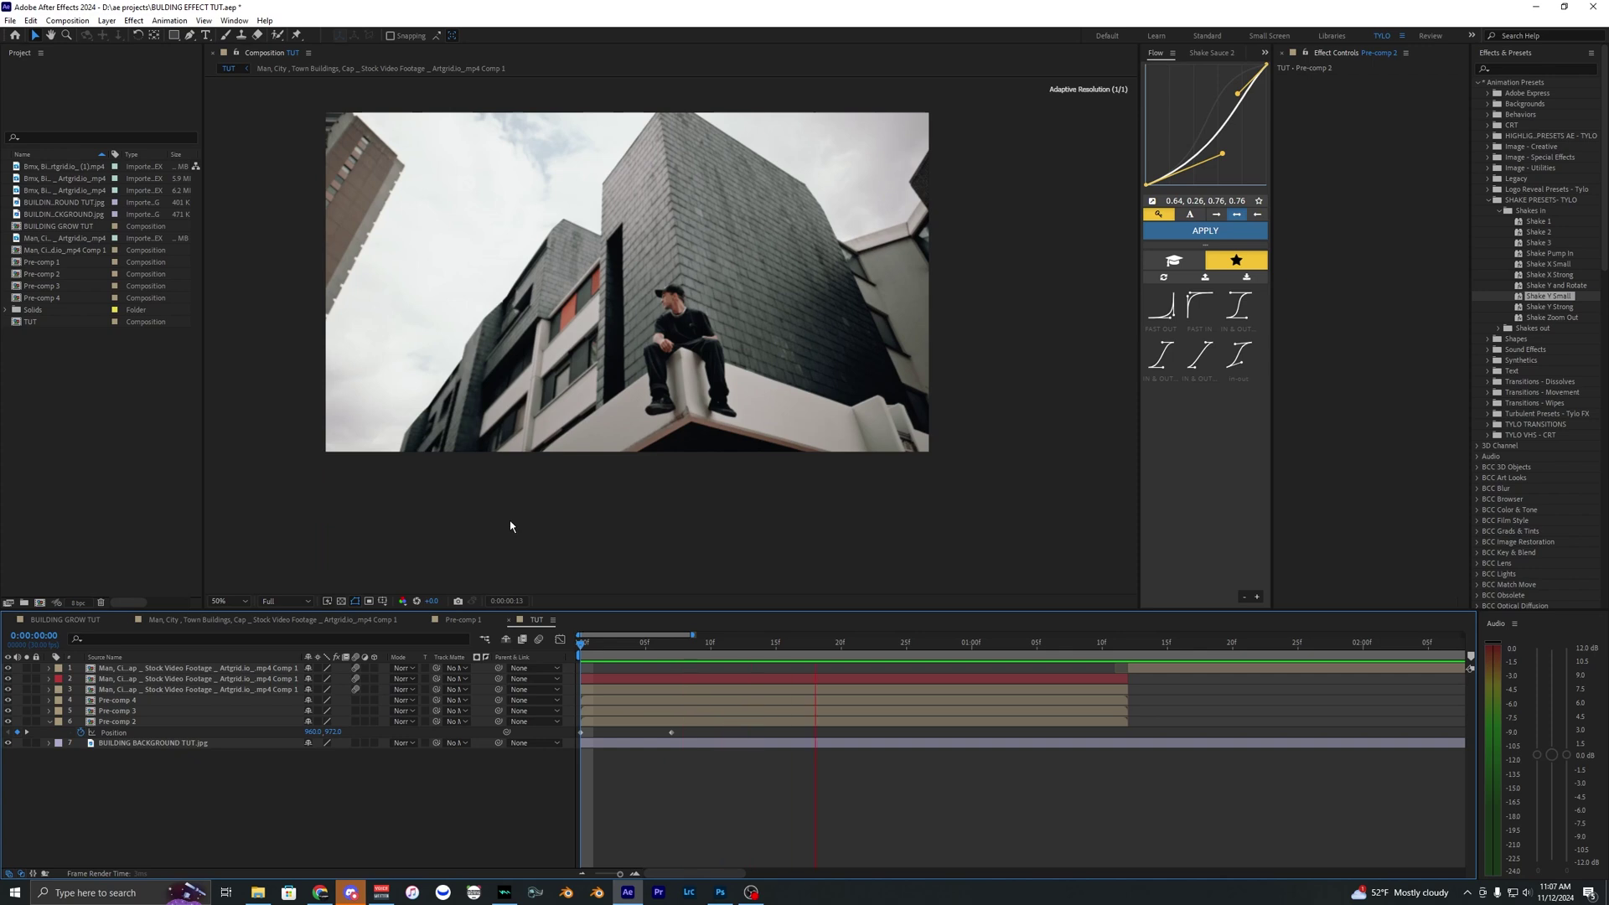
key(space)
click(581, 644)
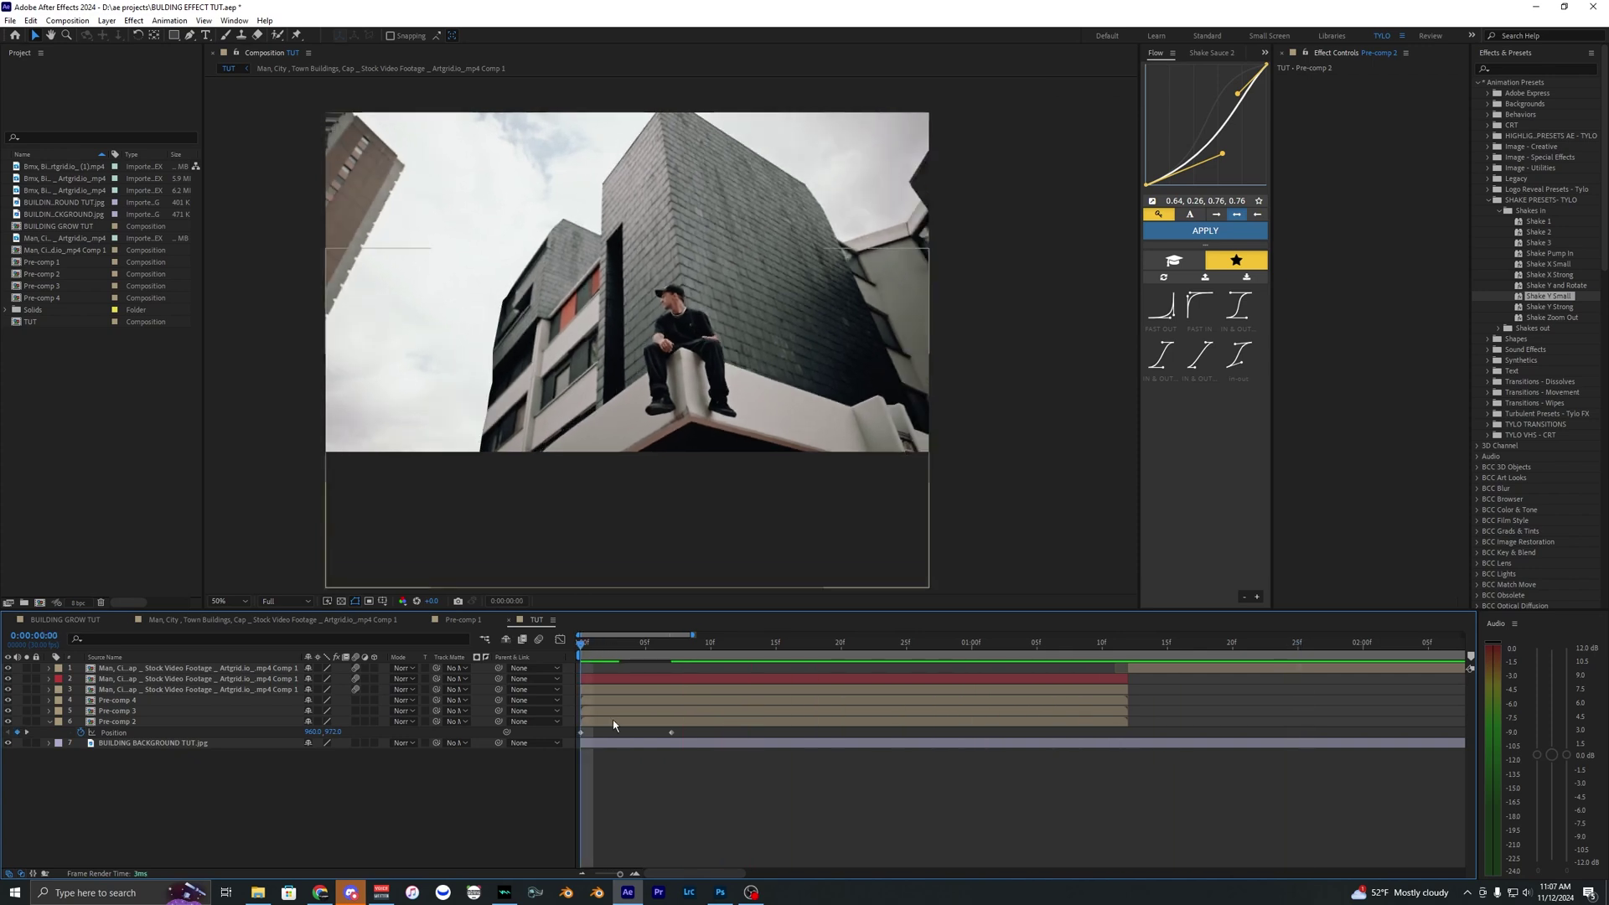
Step: Keyframe the Position of Pre-comp 3 at its current place and move that keyframe to 0:00:00:12
click(611, 712)
key(p)
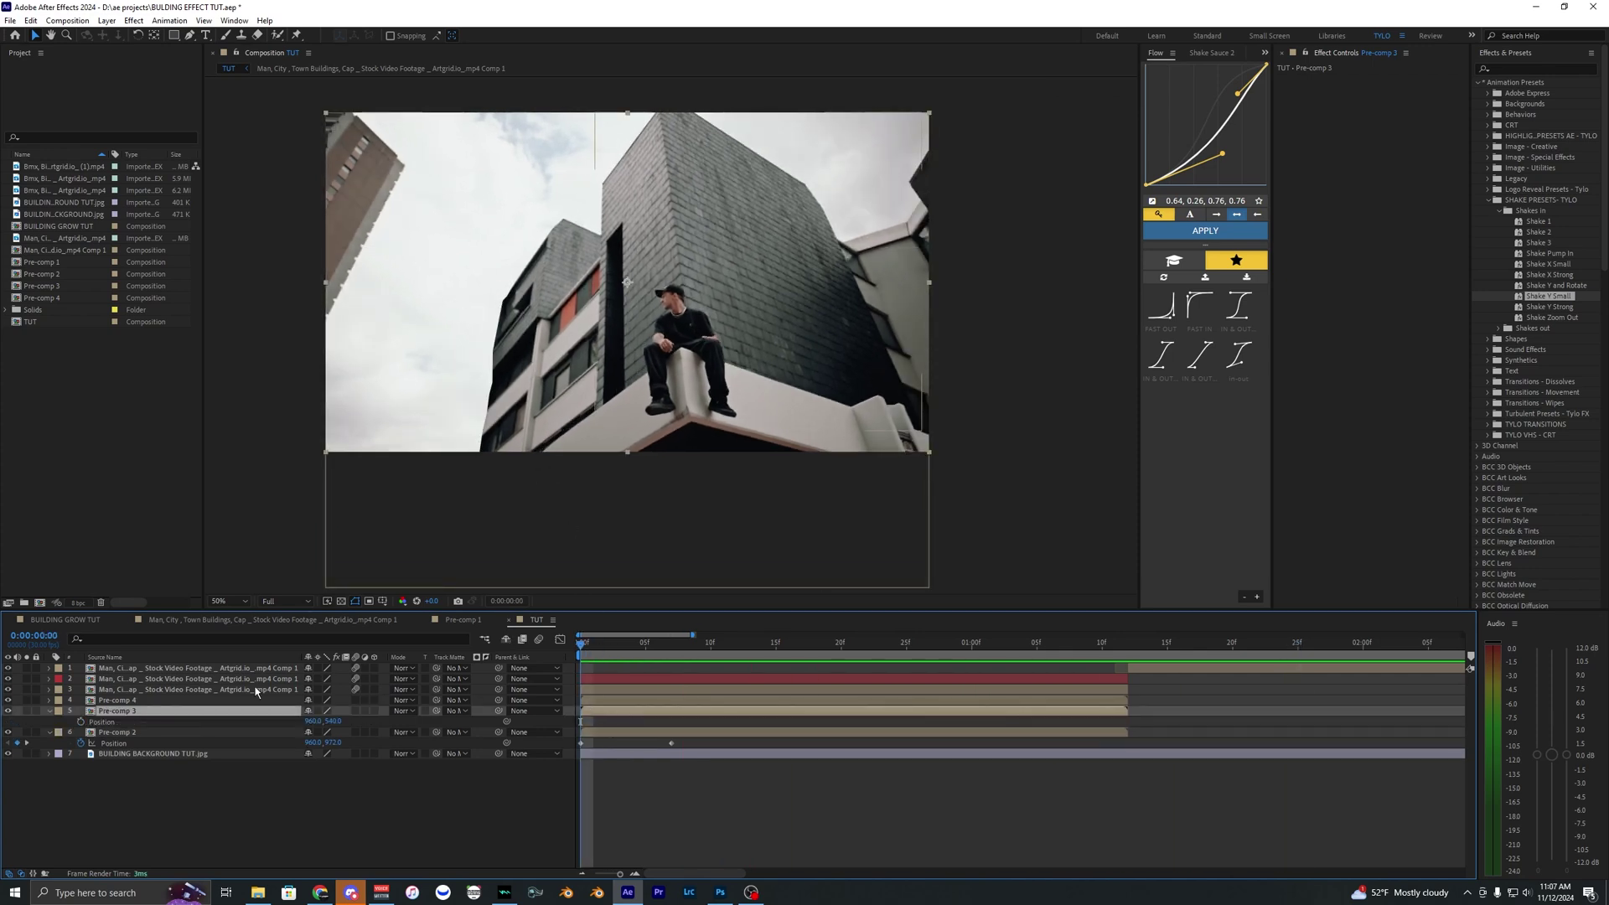
click(80, 721)
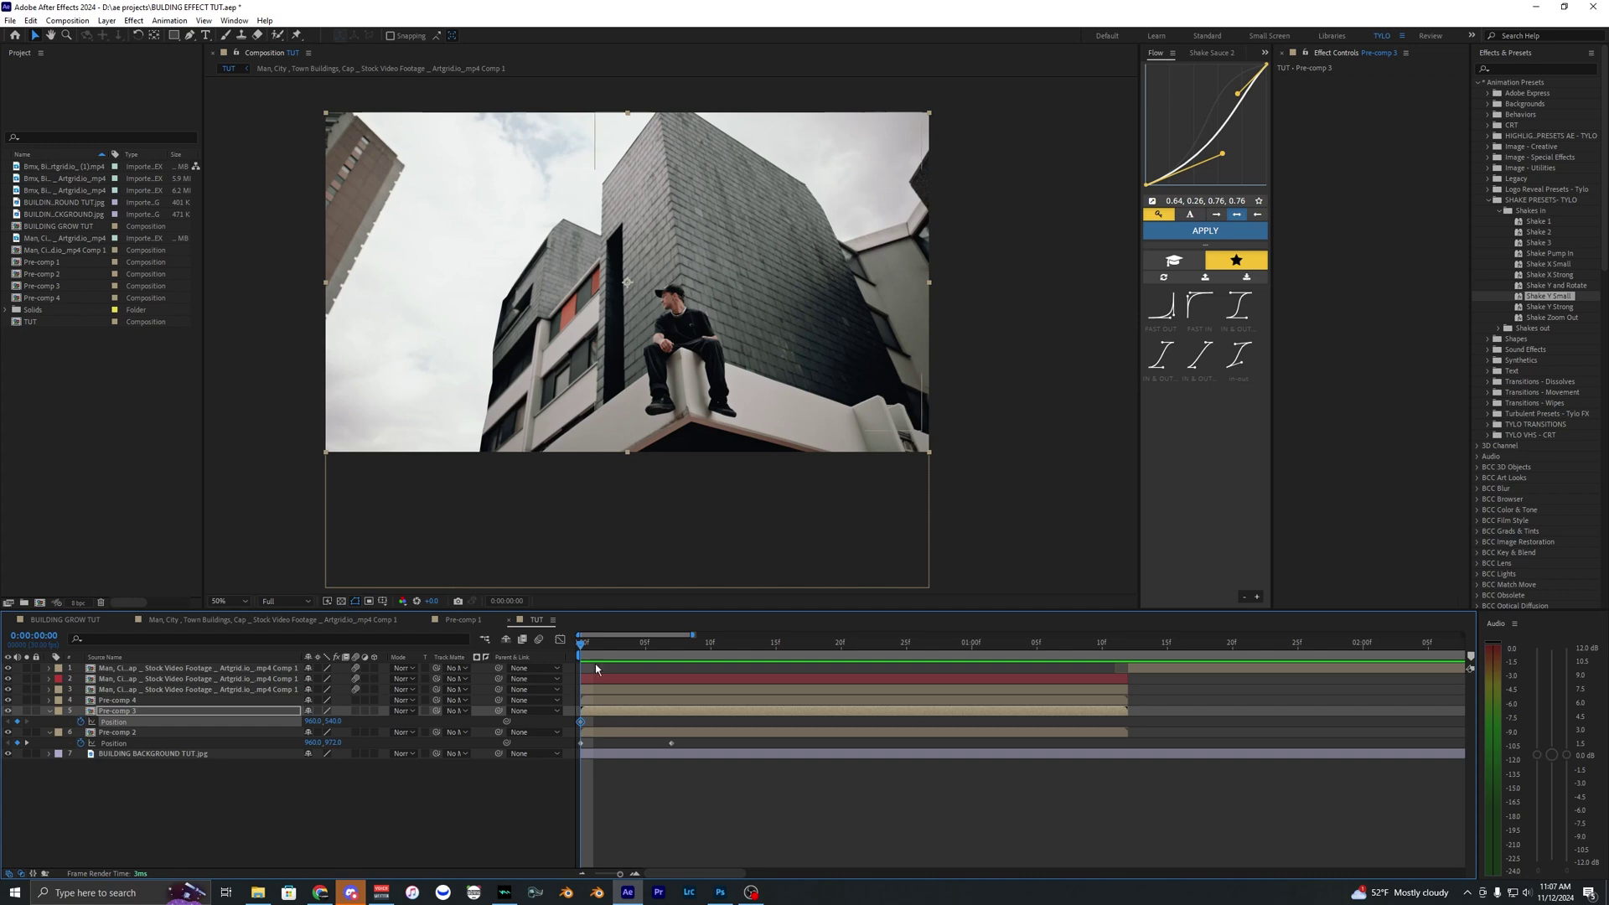
drag(580, 722, 737, 721)
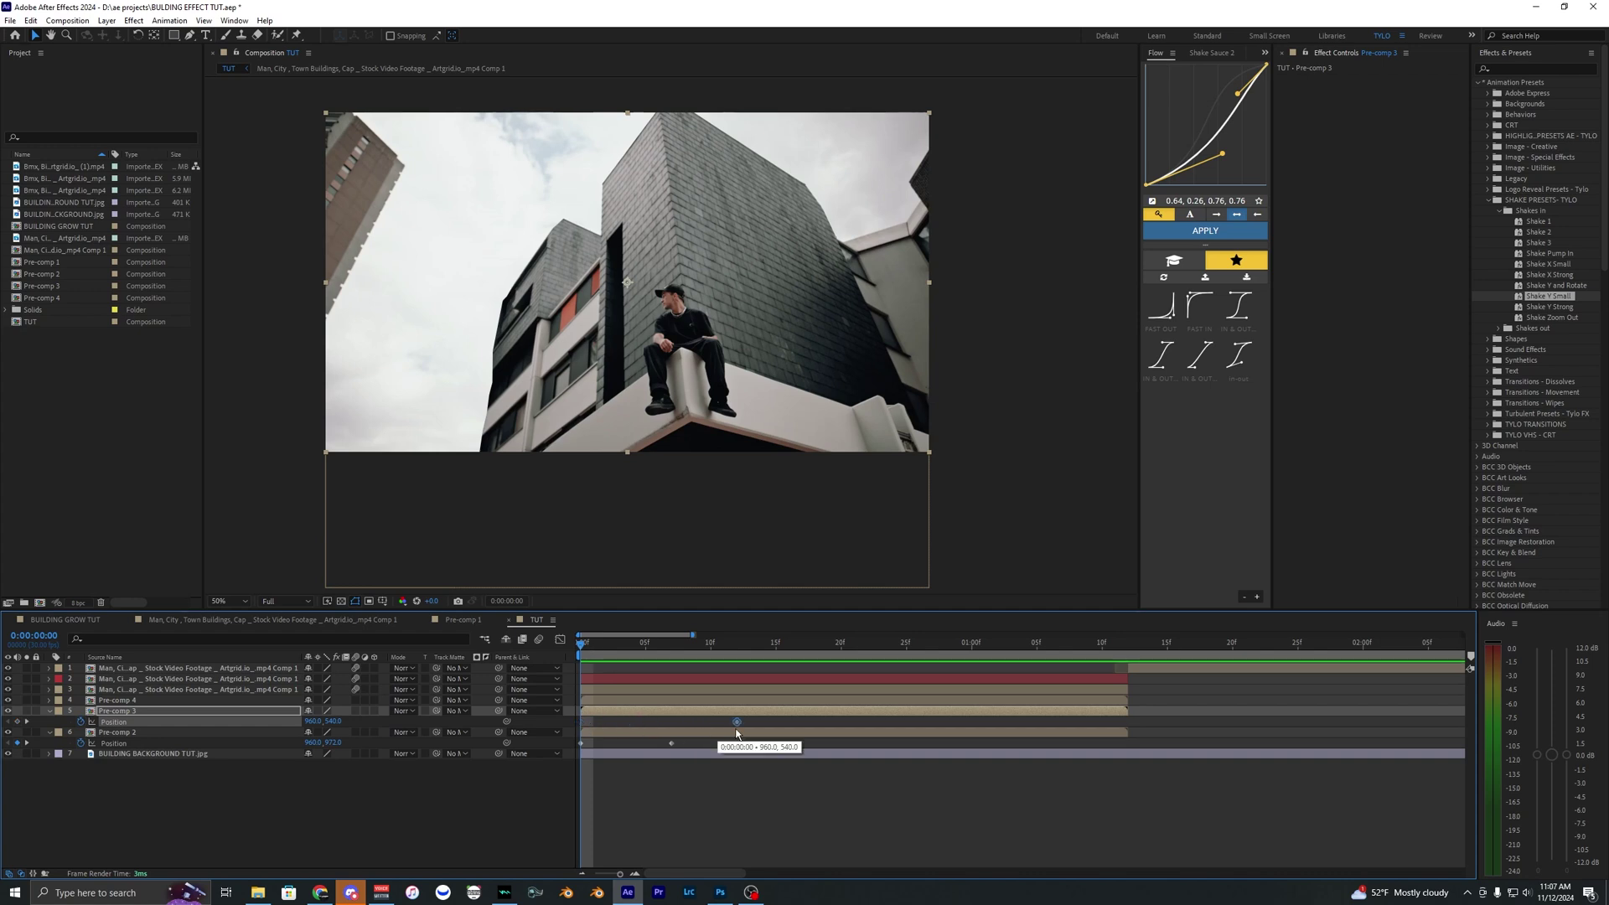
Step: At 0:00:00:03, raise Pre-comp 3's Y position to 1232 so it starts below the frame, and check the rising motion
drag(626, 645, 620, 645)
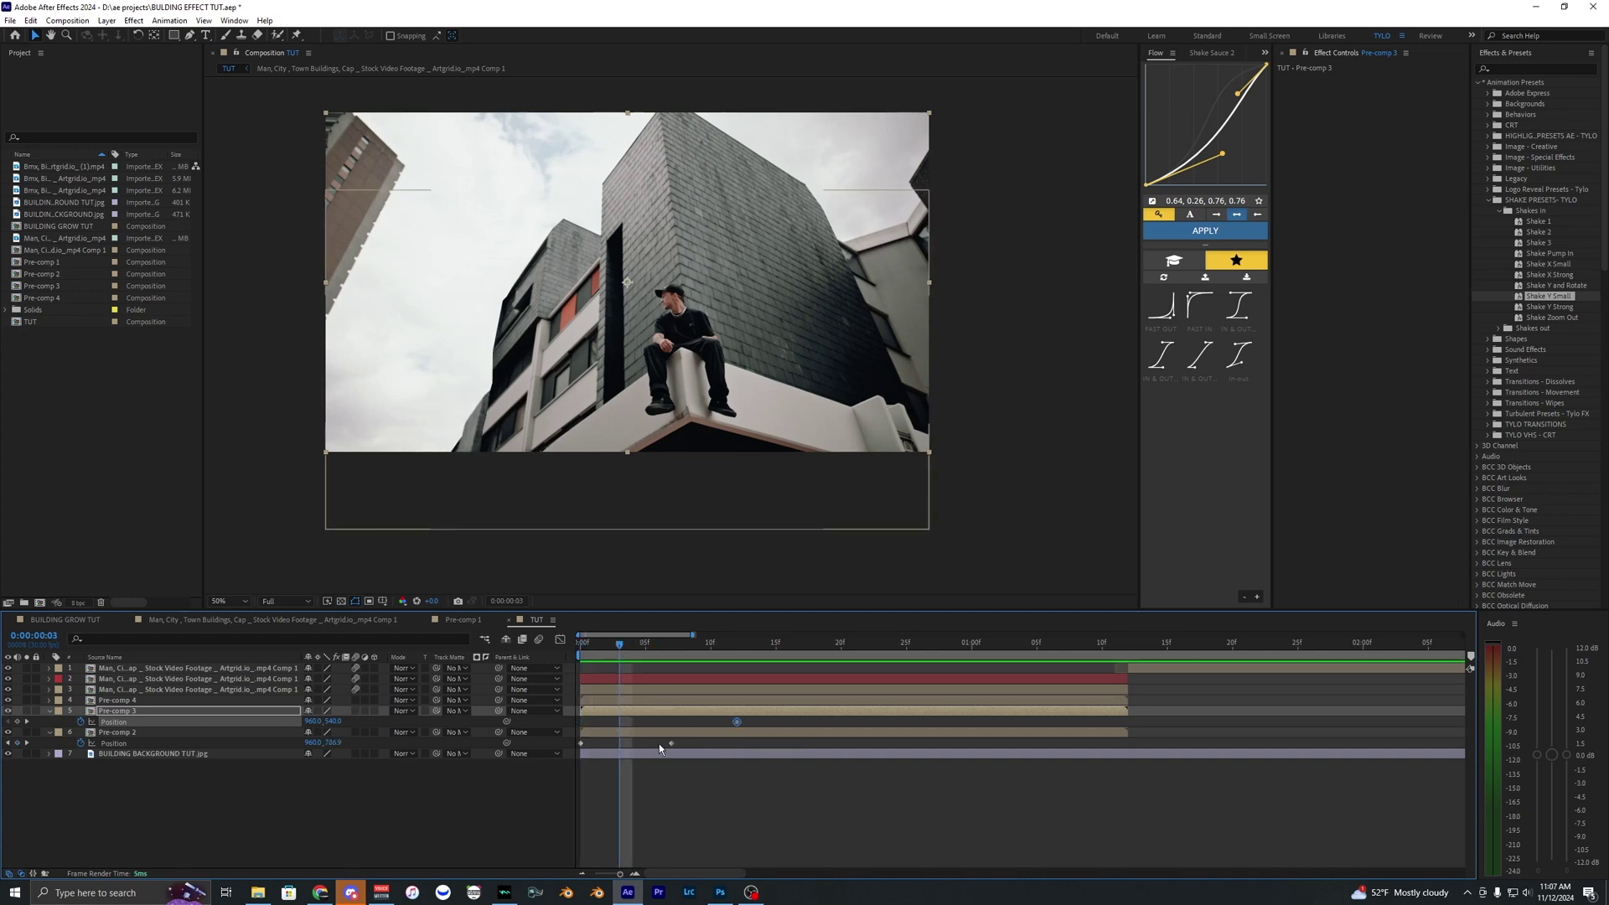
drag(699, 737, 587, 746)
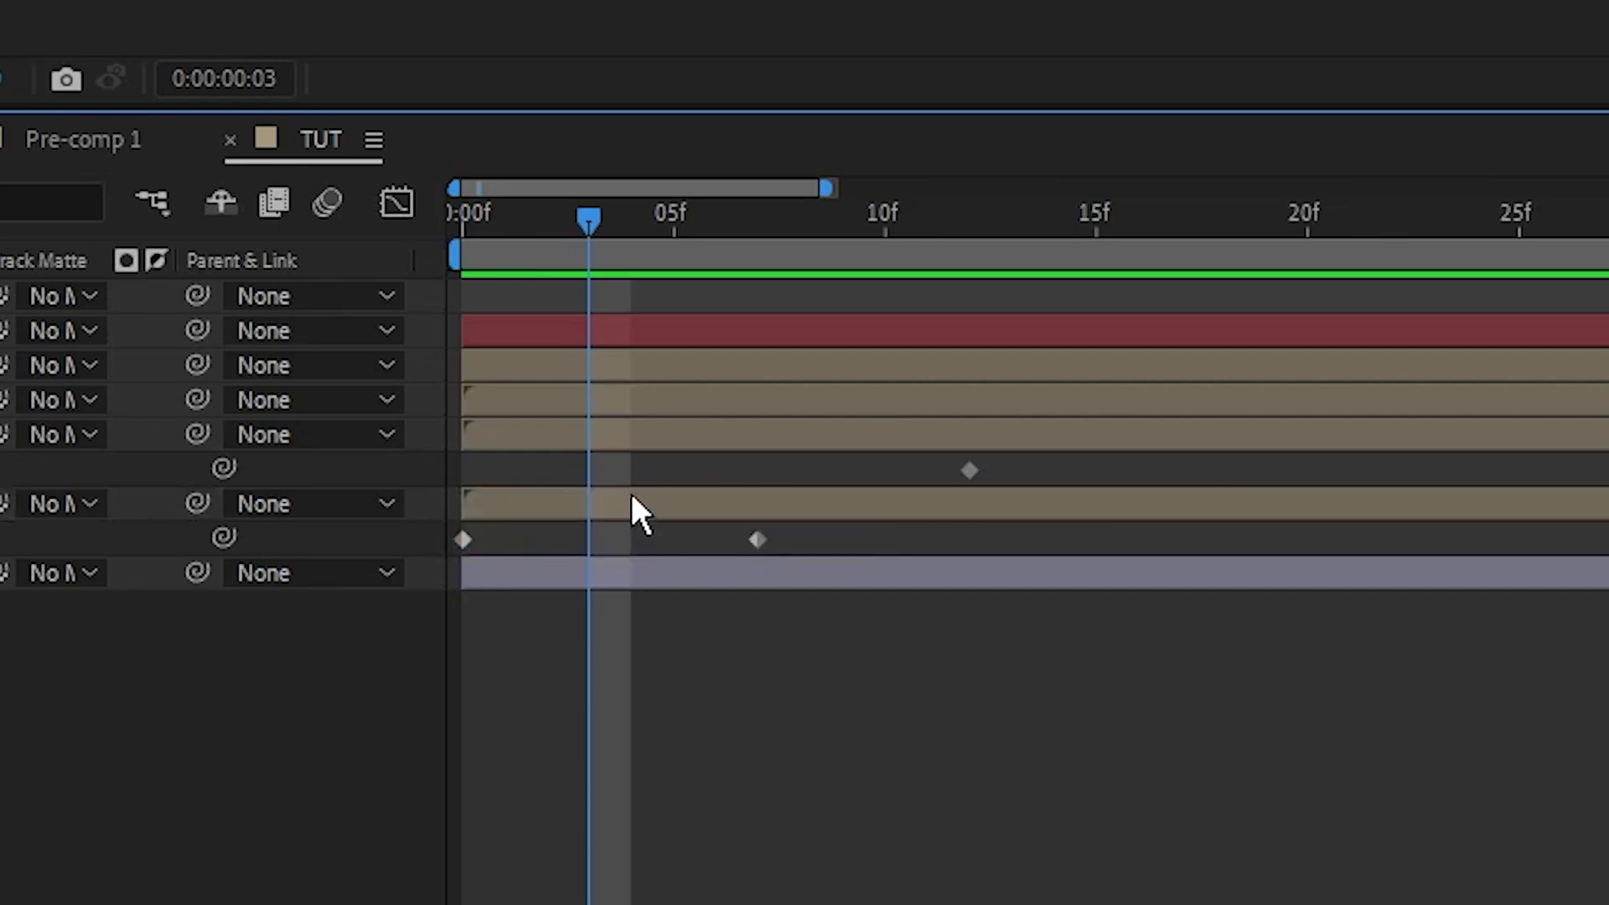
click(486, 429)
drag(337, 722, 628, 721)
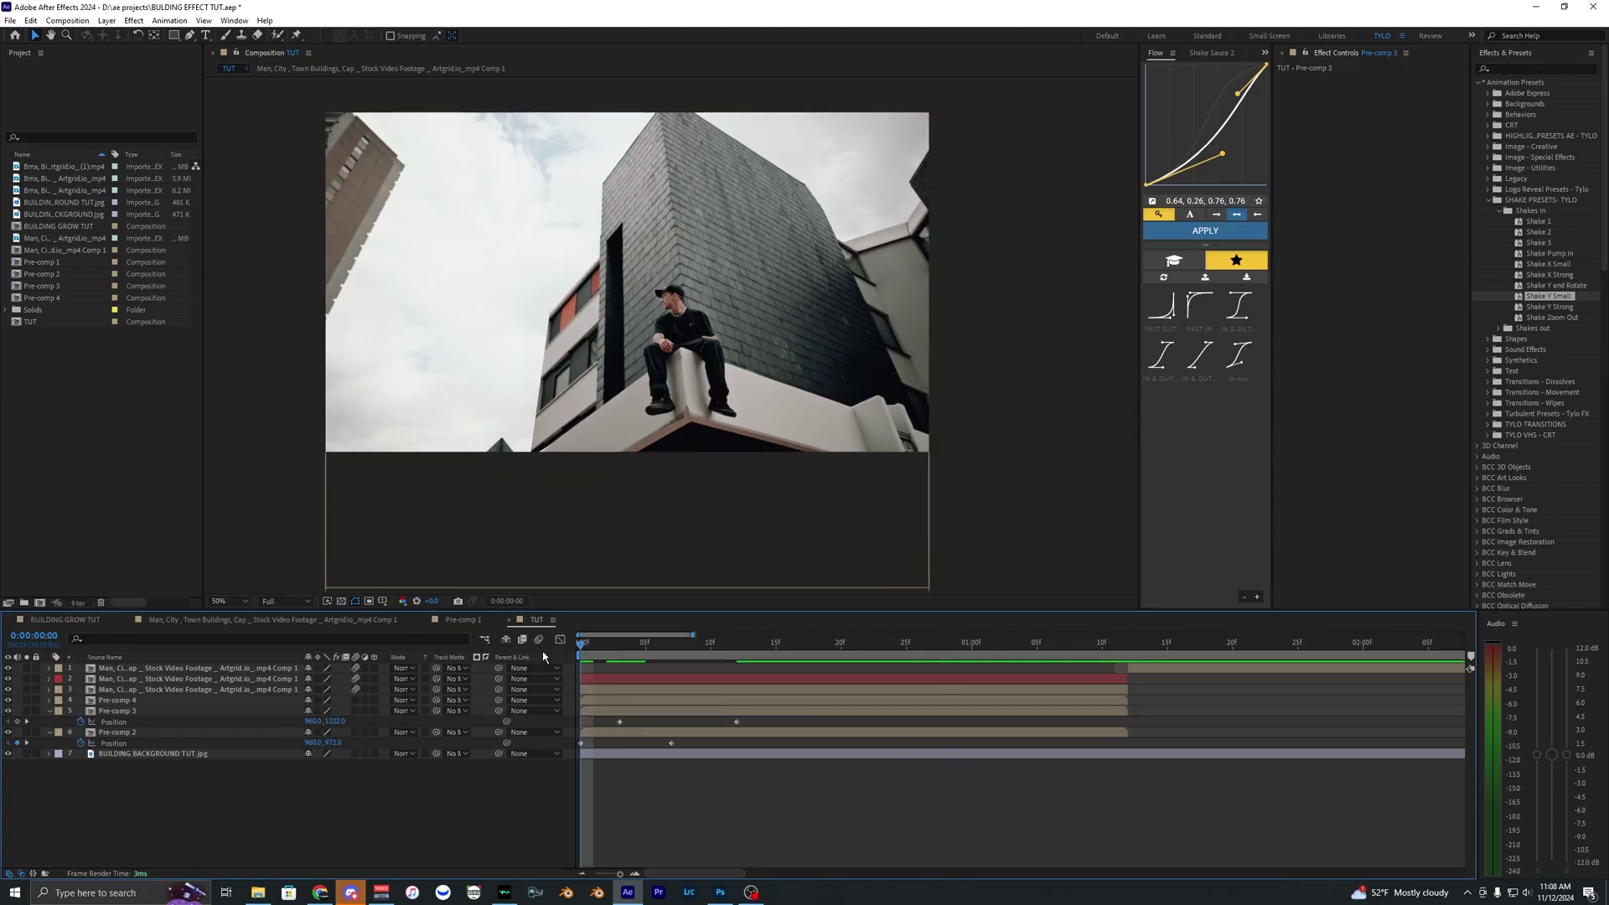
Step: Show the Position of Pre-comp 4 and move the current time to about 0:00:00:07 for its rise
click(636, 700)
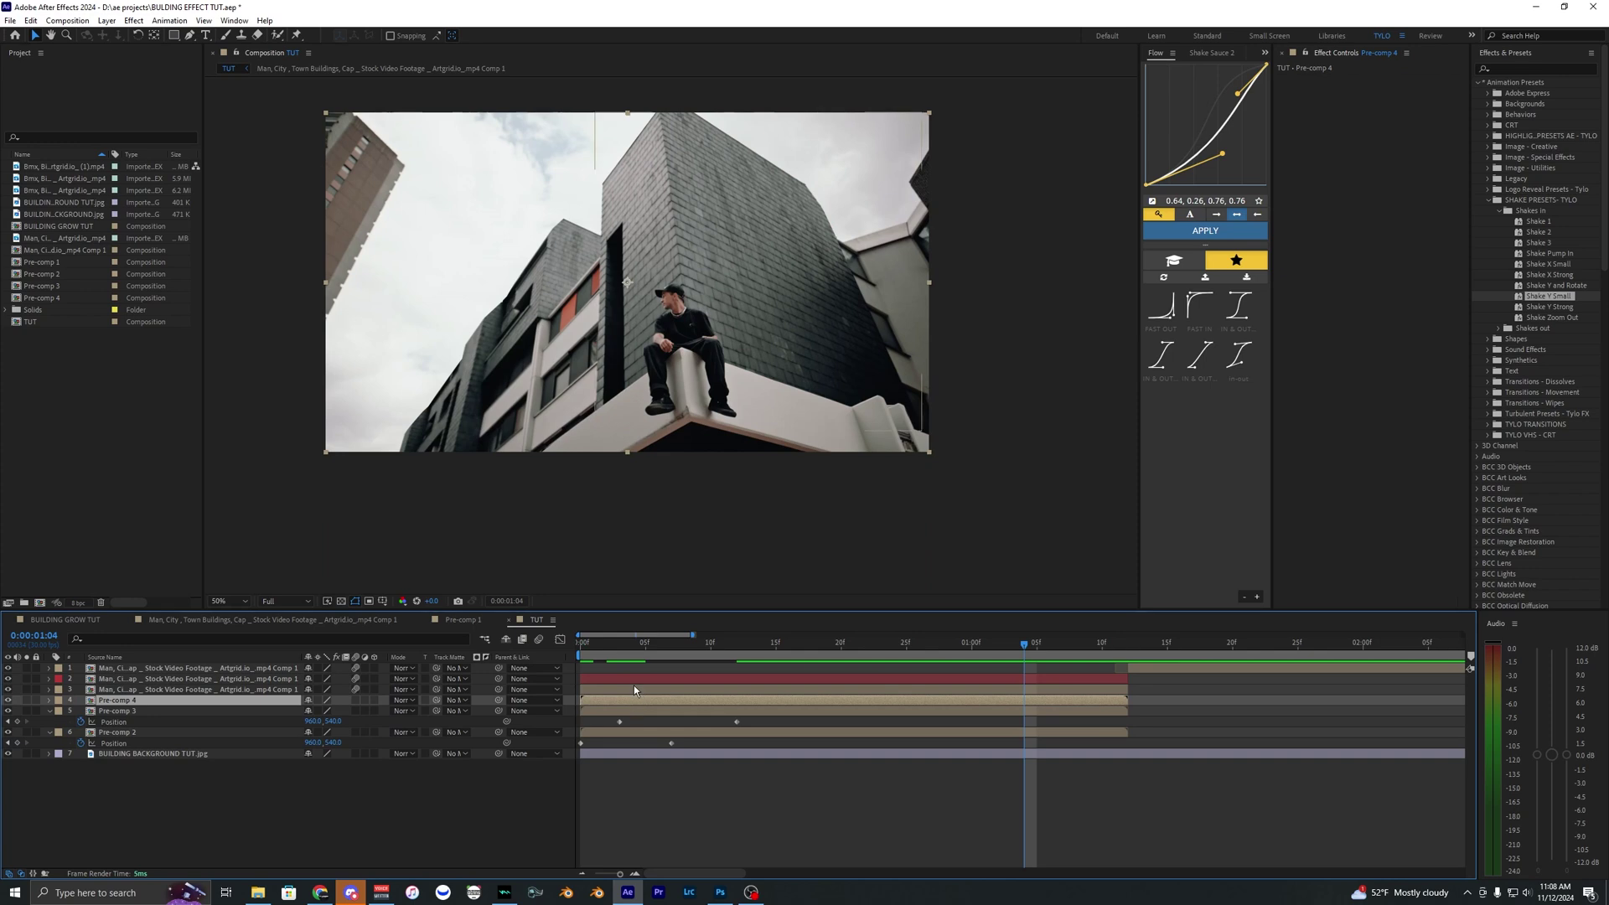
key(p)
drag(675, 647, 664, 648)
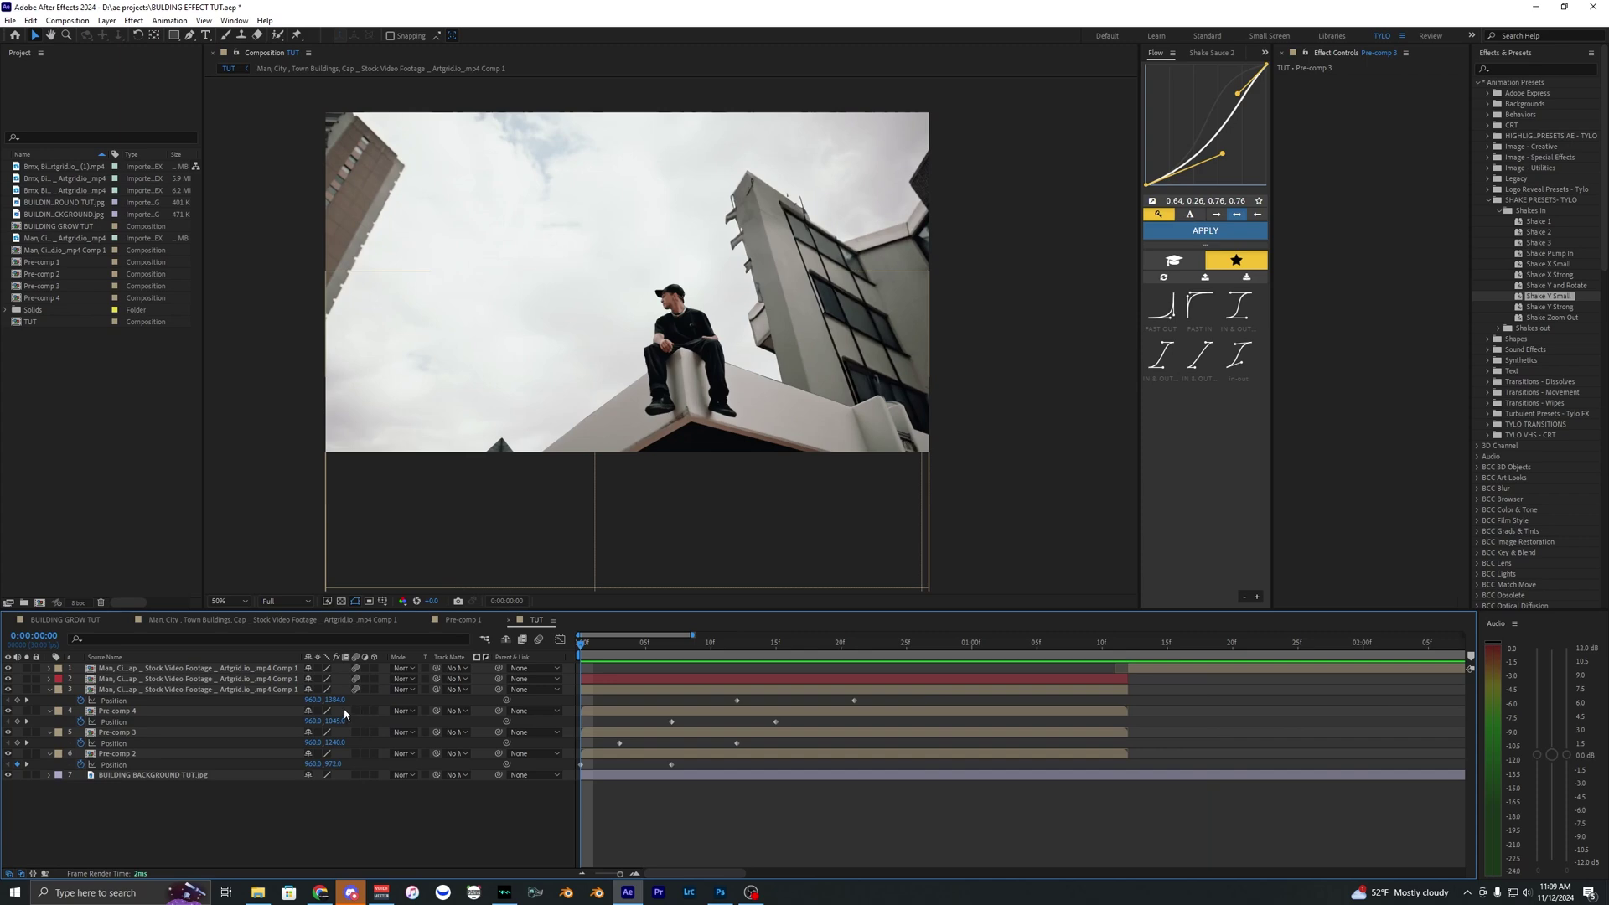
Step: Collapse the keyframed properties and enable motion blur on Pre-comps 4, 3 and 2 and for the composition
key(u)
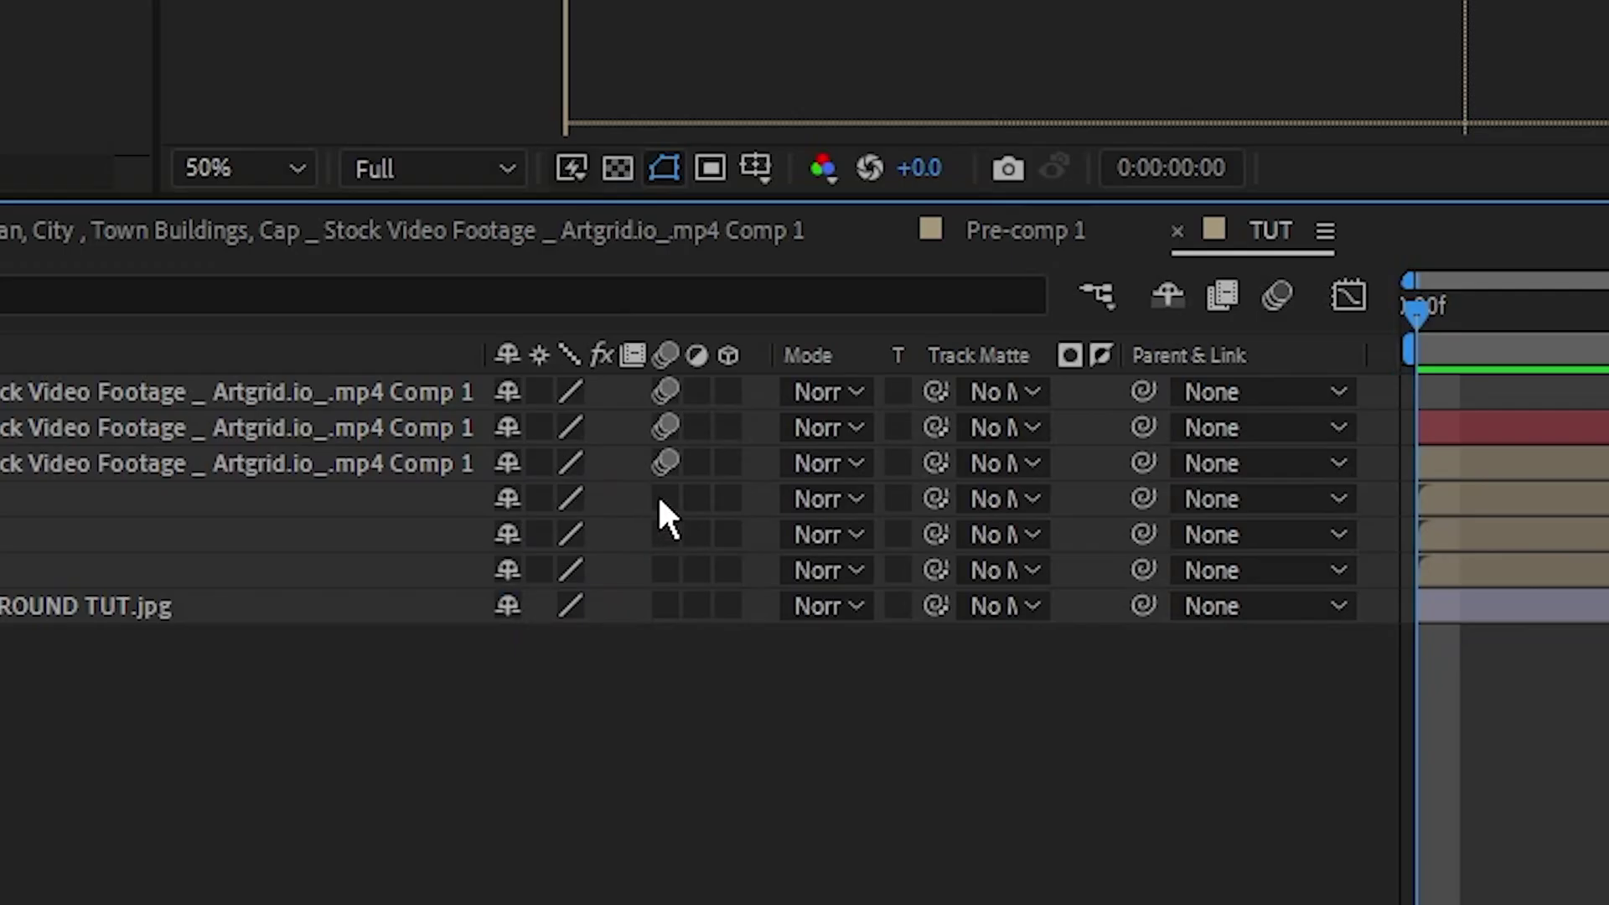
drag(355, 703, 357, 726)
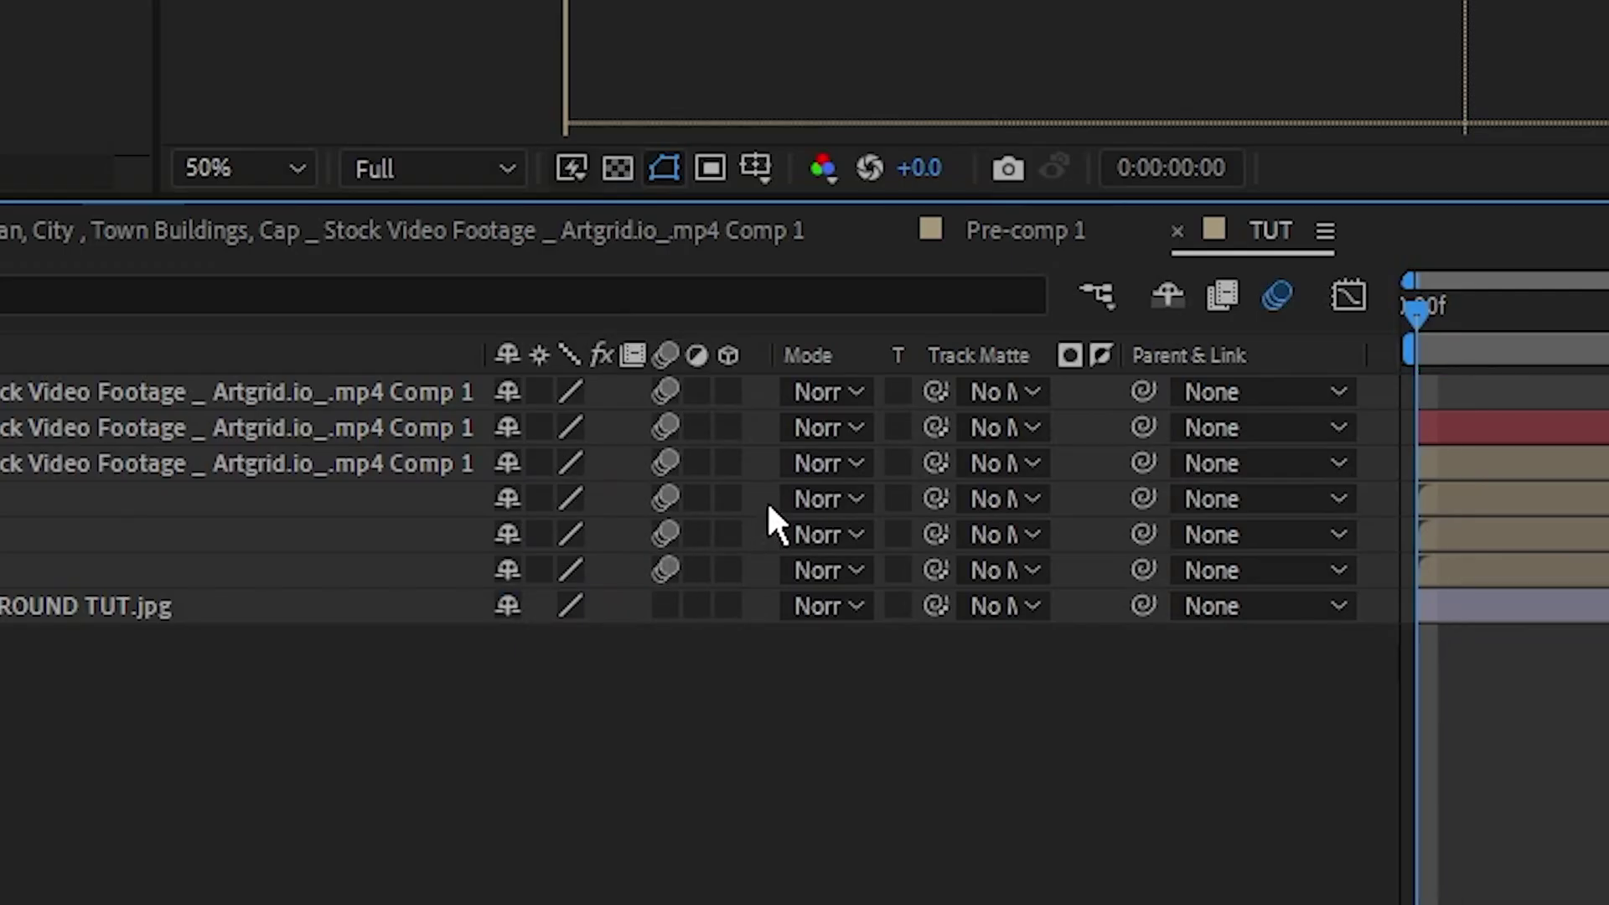
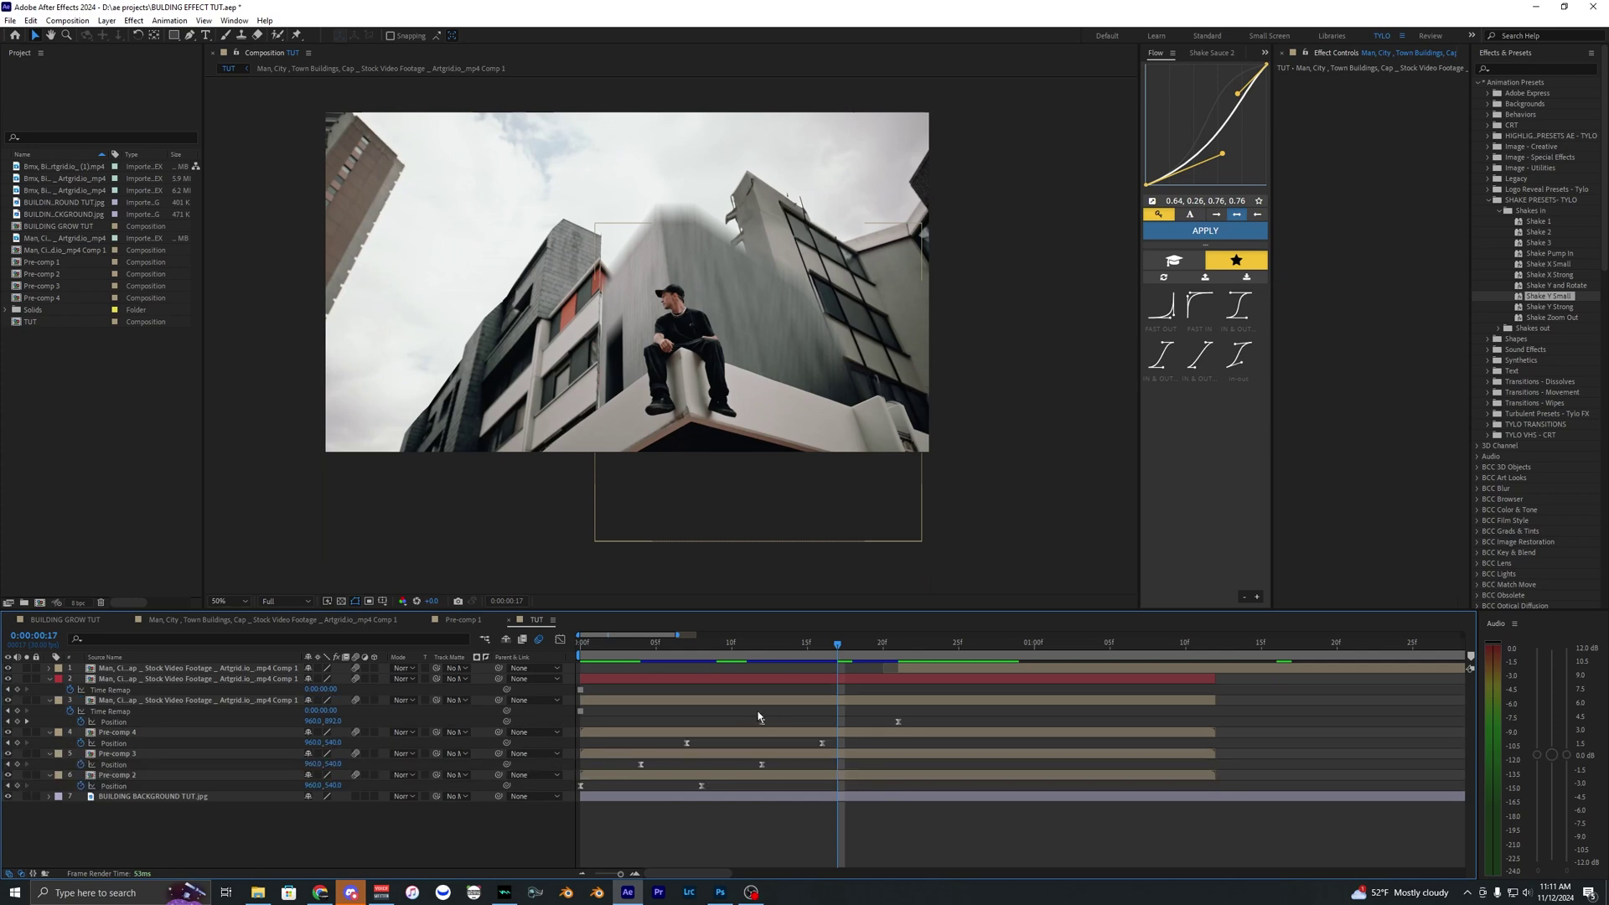
Step: Collapse the keyframed properties and pre-compose all building layers together with the background image
key(u)
key(u)
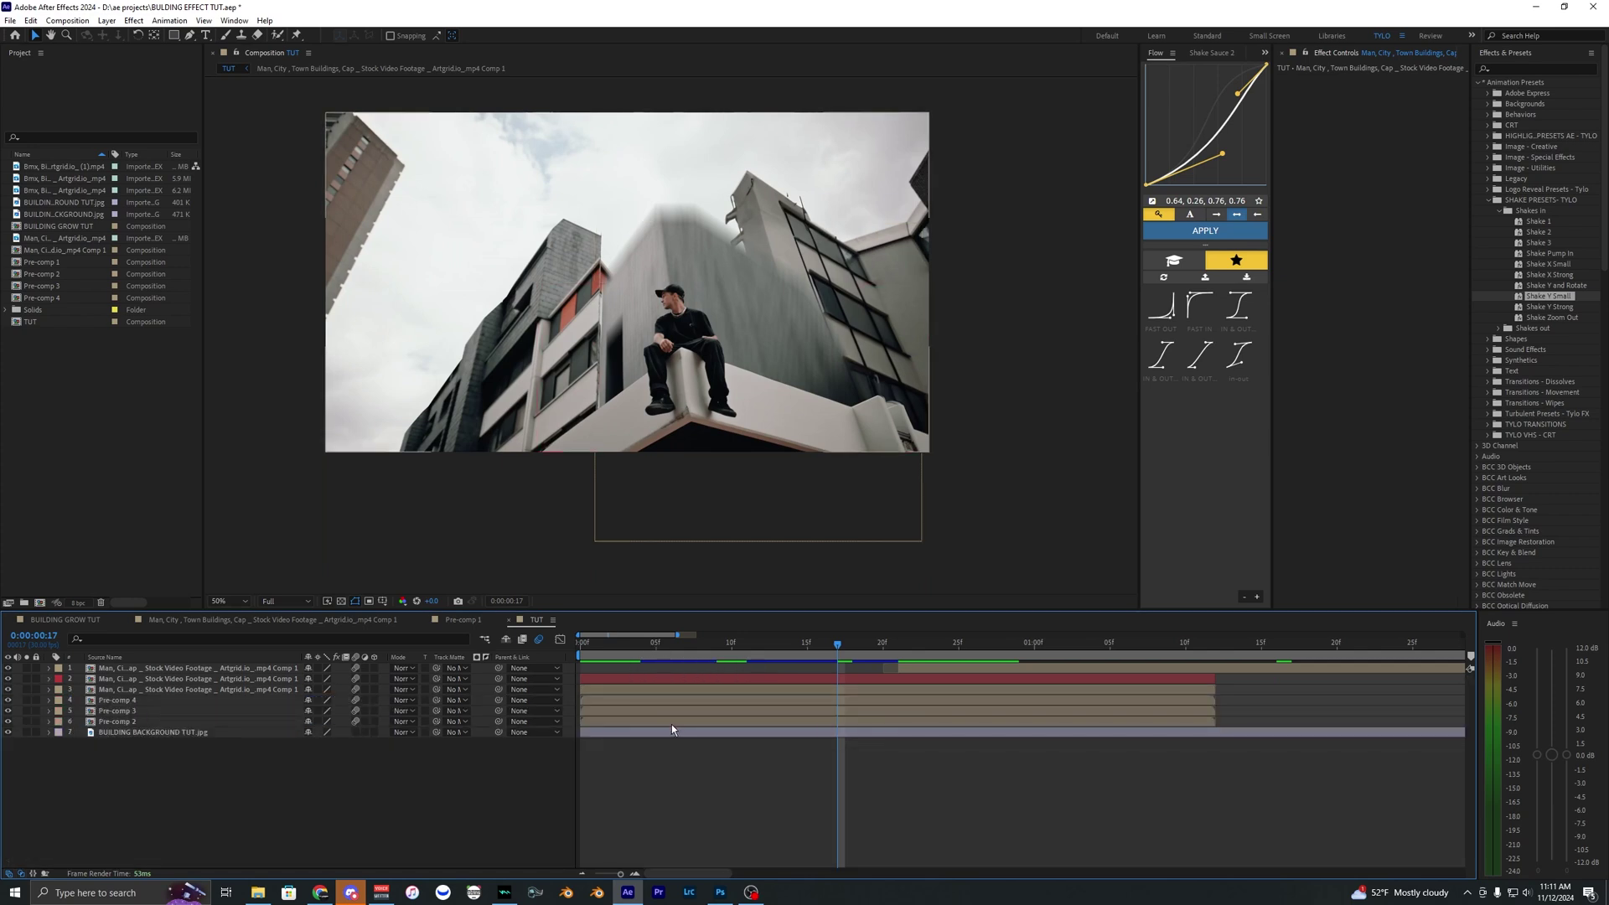
click(906, 732)
shift+click(929, 670)
right_click(928, 670)
click(955, 586)
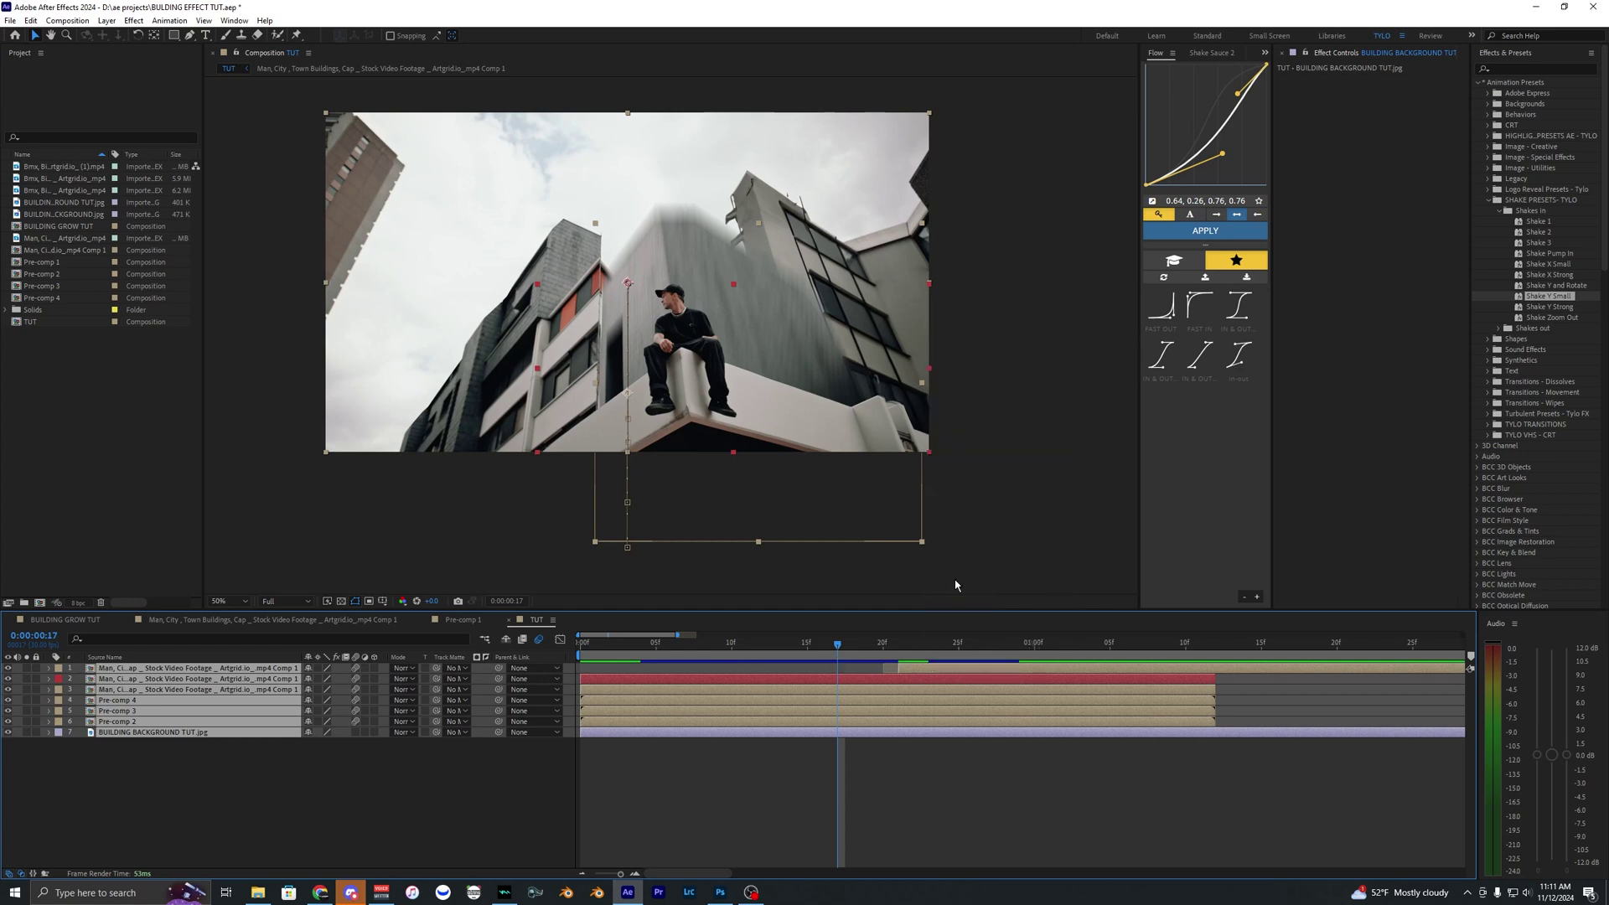
key(Return)
Step: Return to the start of the composition and preview the complete building-grow animation
click(659, 644)
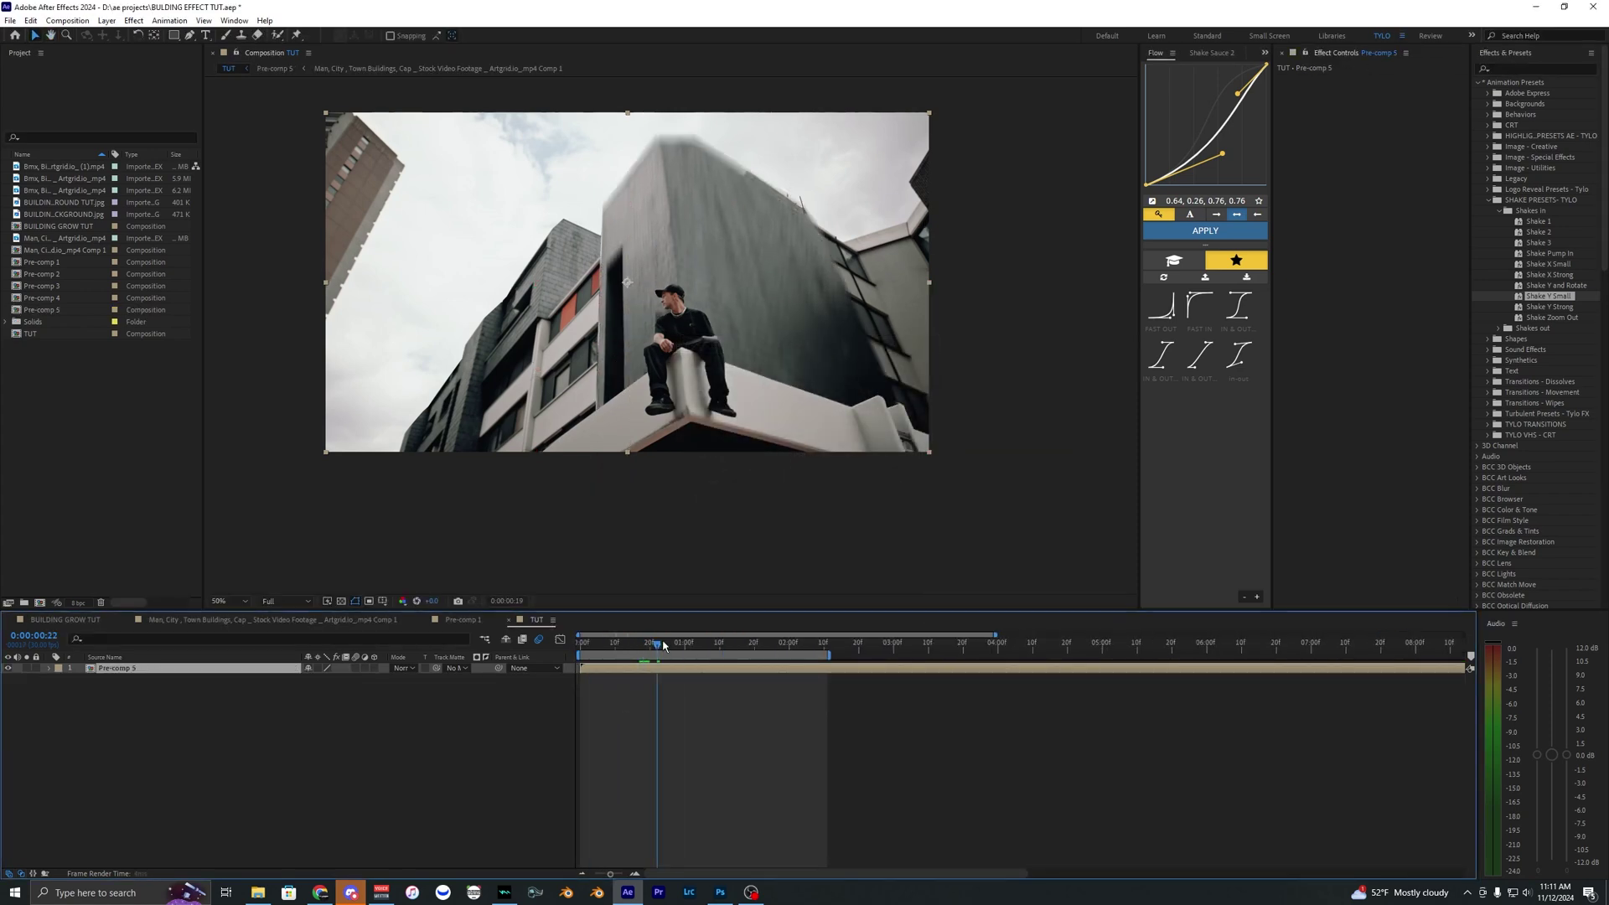
drag(663, 645, 578, 650)
key(space)
scroll(869, 712, up, 5)
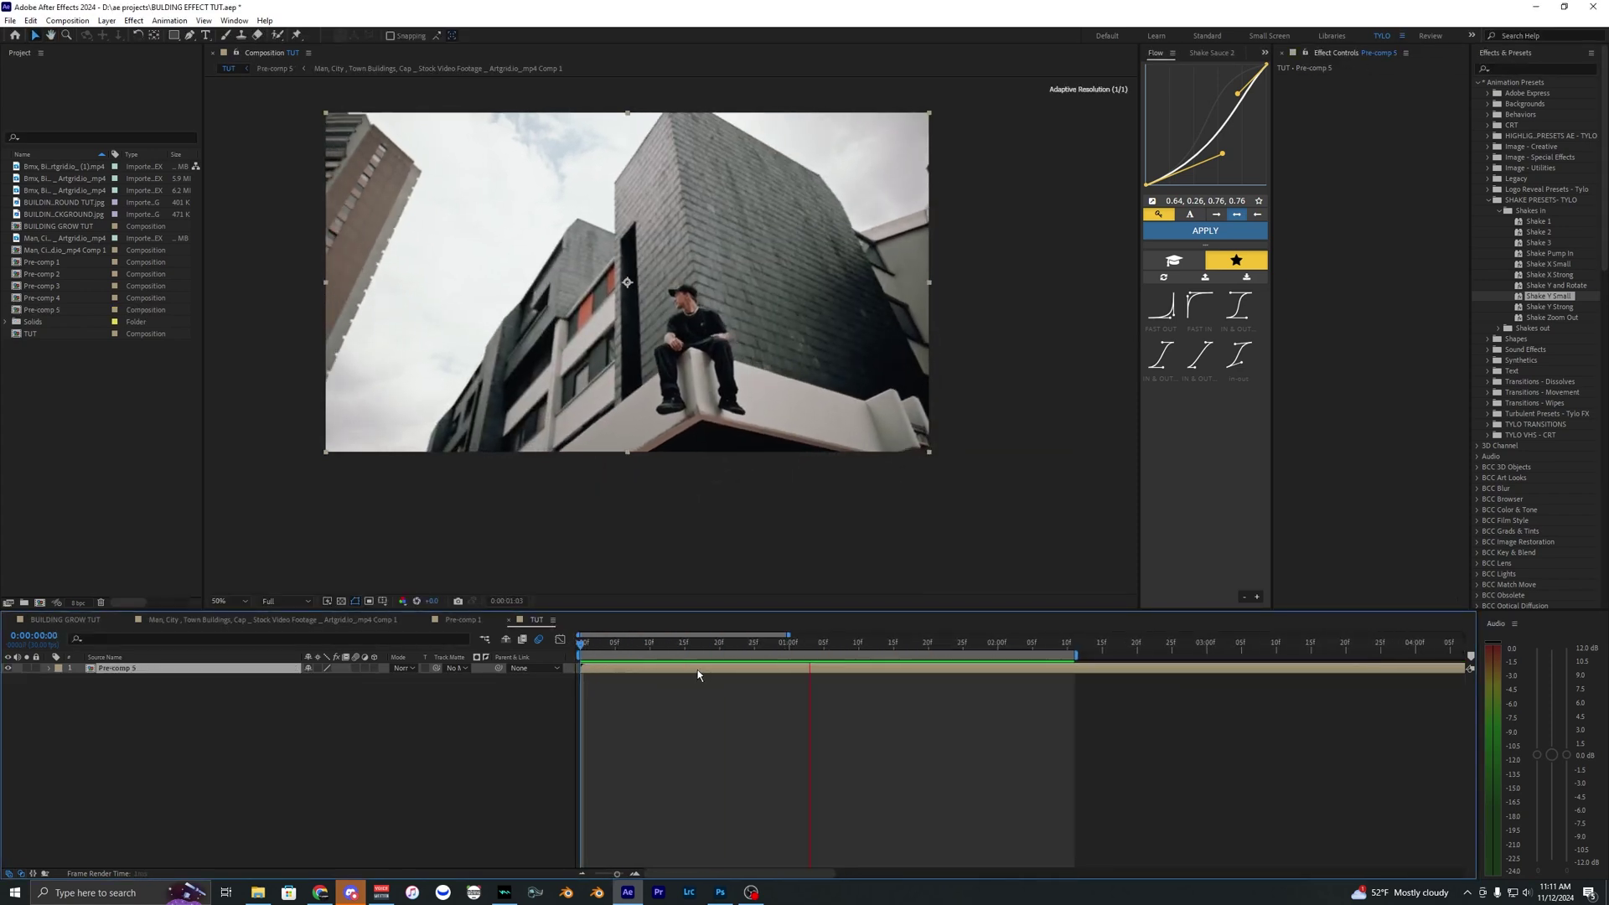
Step: Add an adjustment layer above Pre-comp 5 and trim its start to 0:00:00:21
click(728, 643)
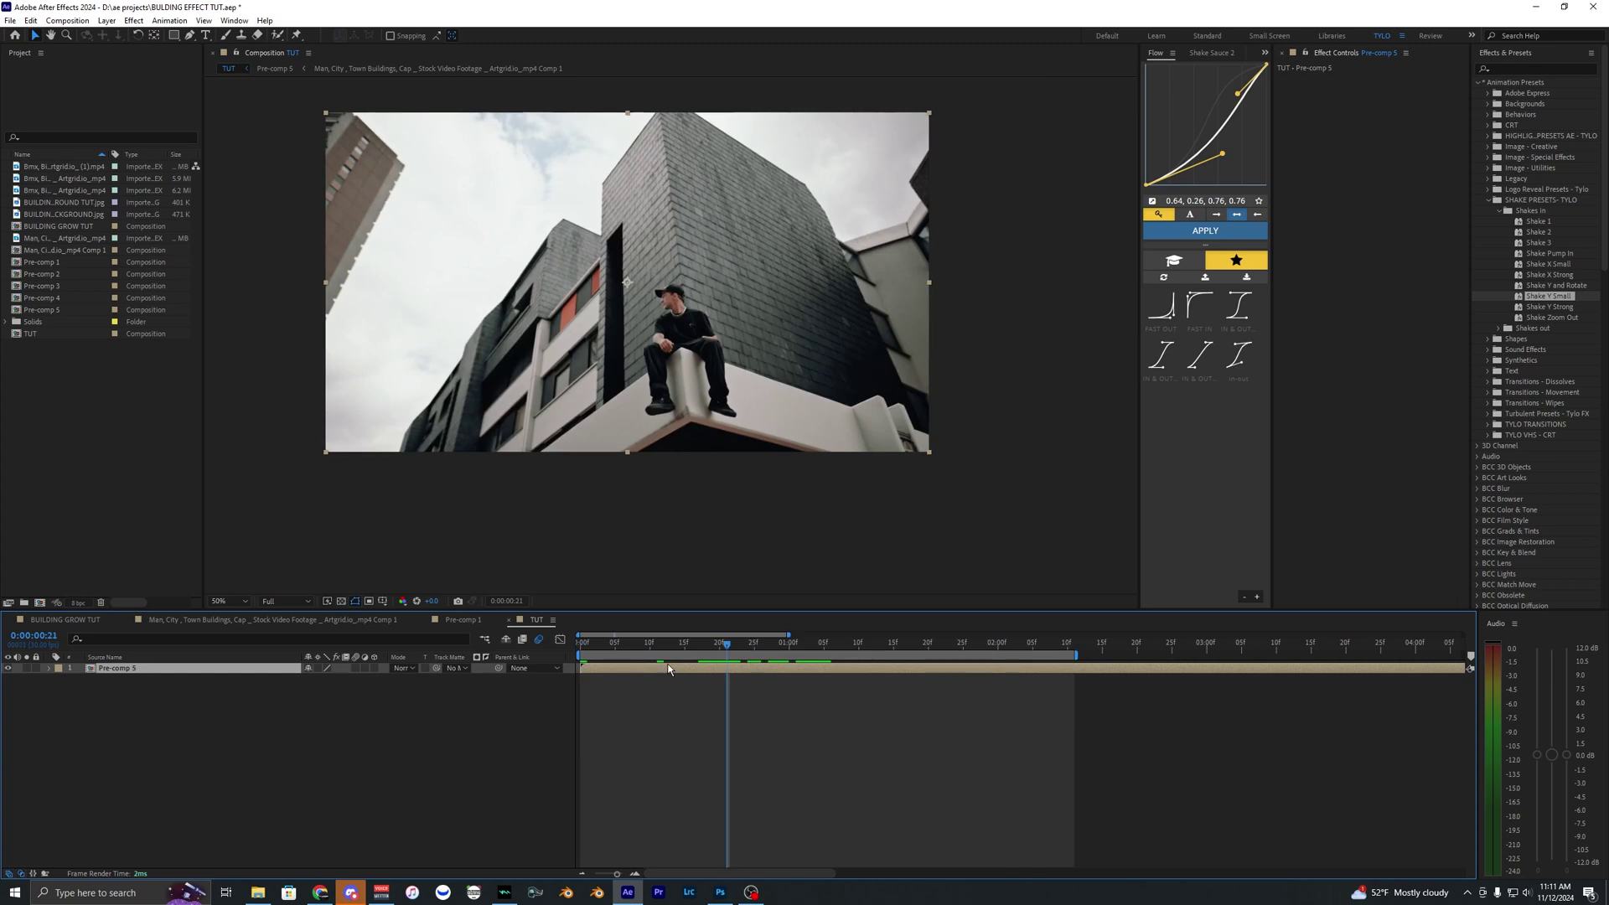
key(ctrl+alt+y)
key(alt+[)
scroll(722, 687, up, 2)
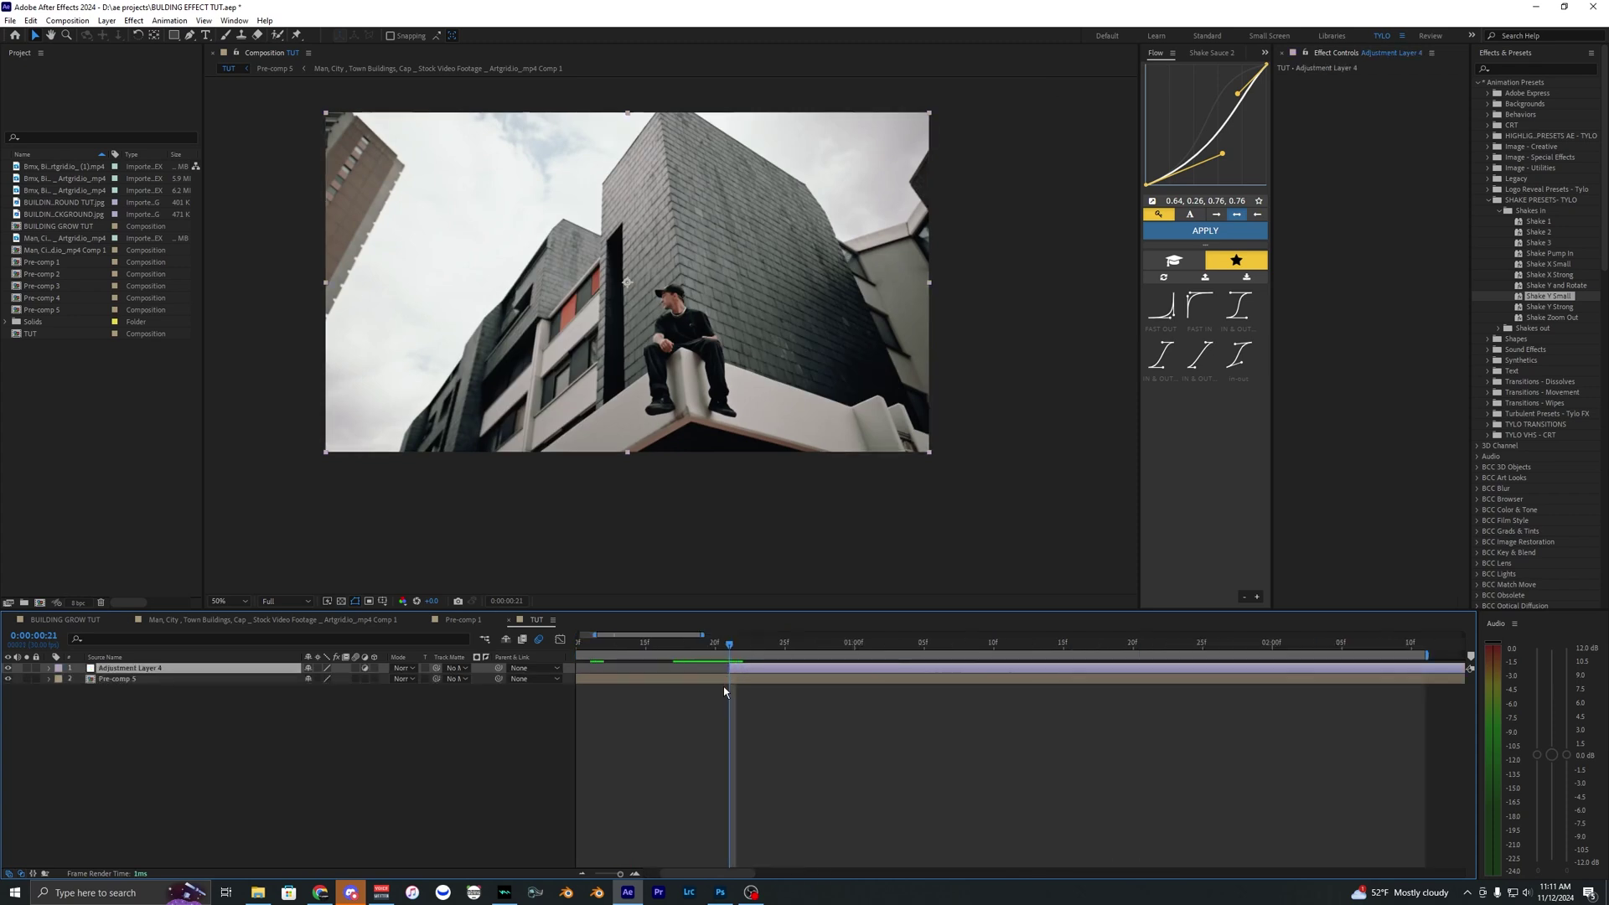
scroll(725, 687, left, 1)
drag(634, 646, 768, 650)
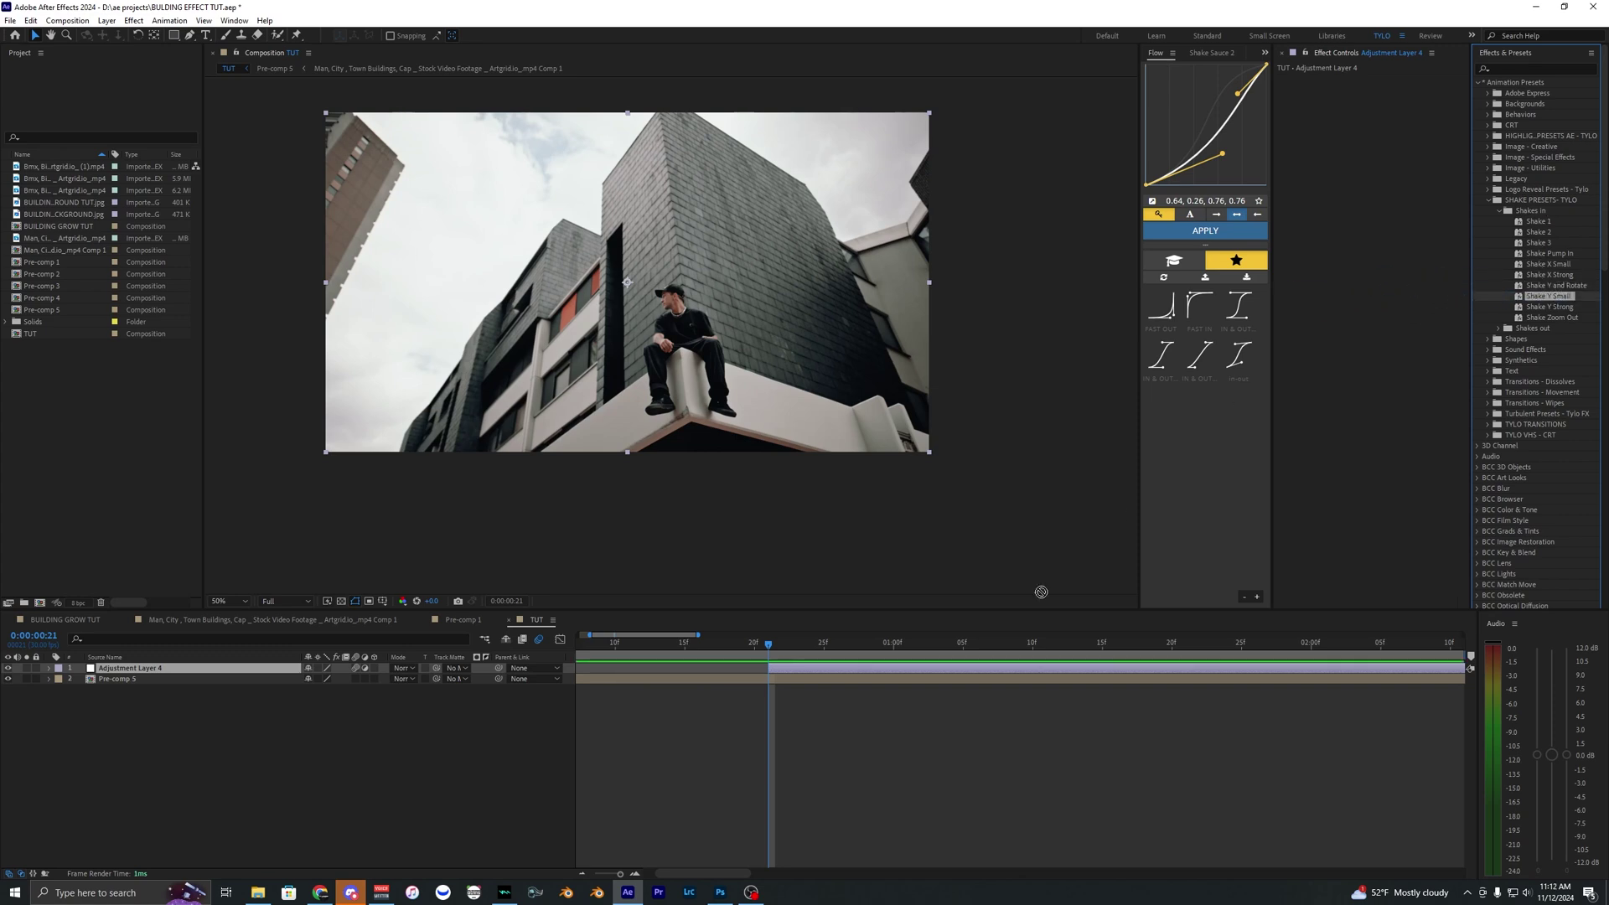
Step: Preview the building animation from the start with the shake preset on the adjustment layer
drag(769, 643, 557, 643)
key(space)
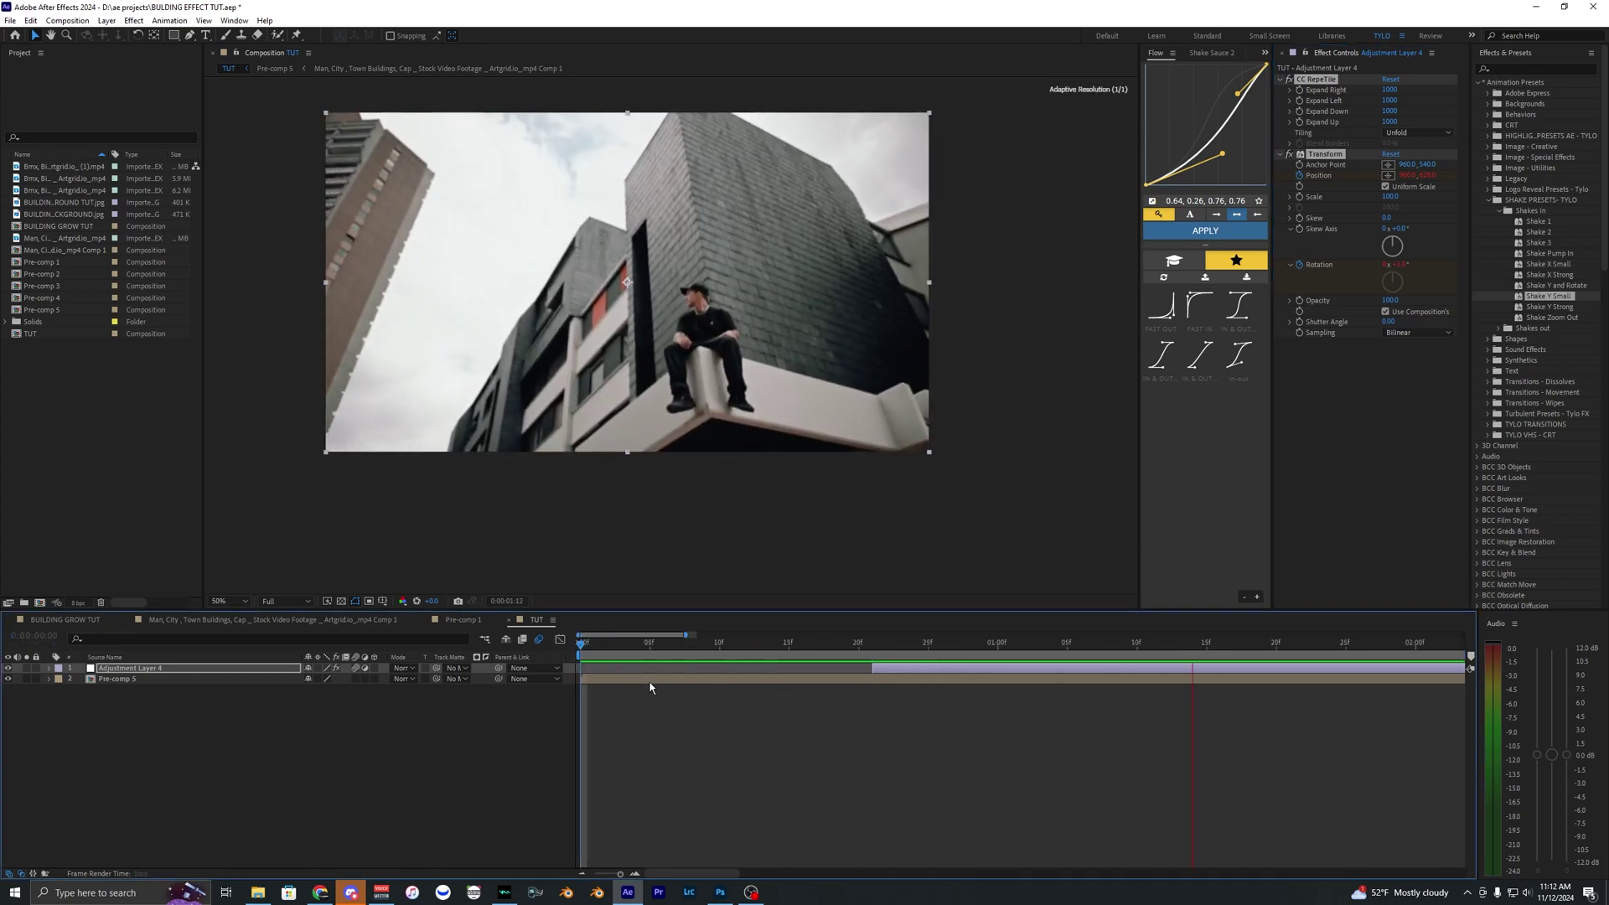
scroll(690, 714, down, 3)
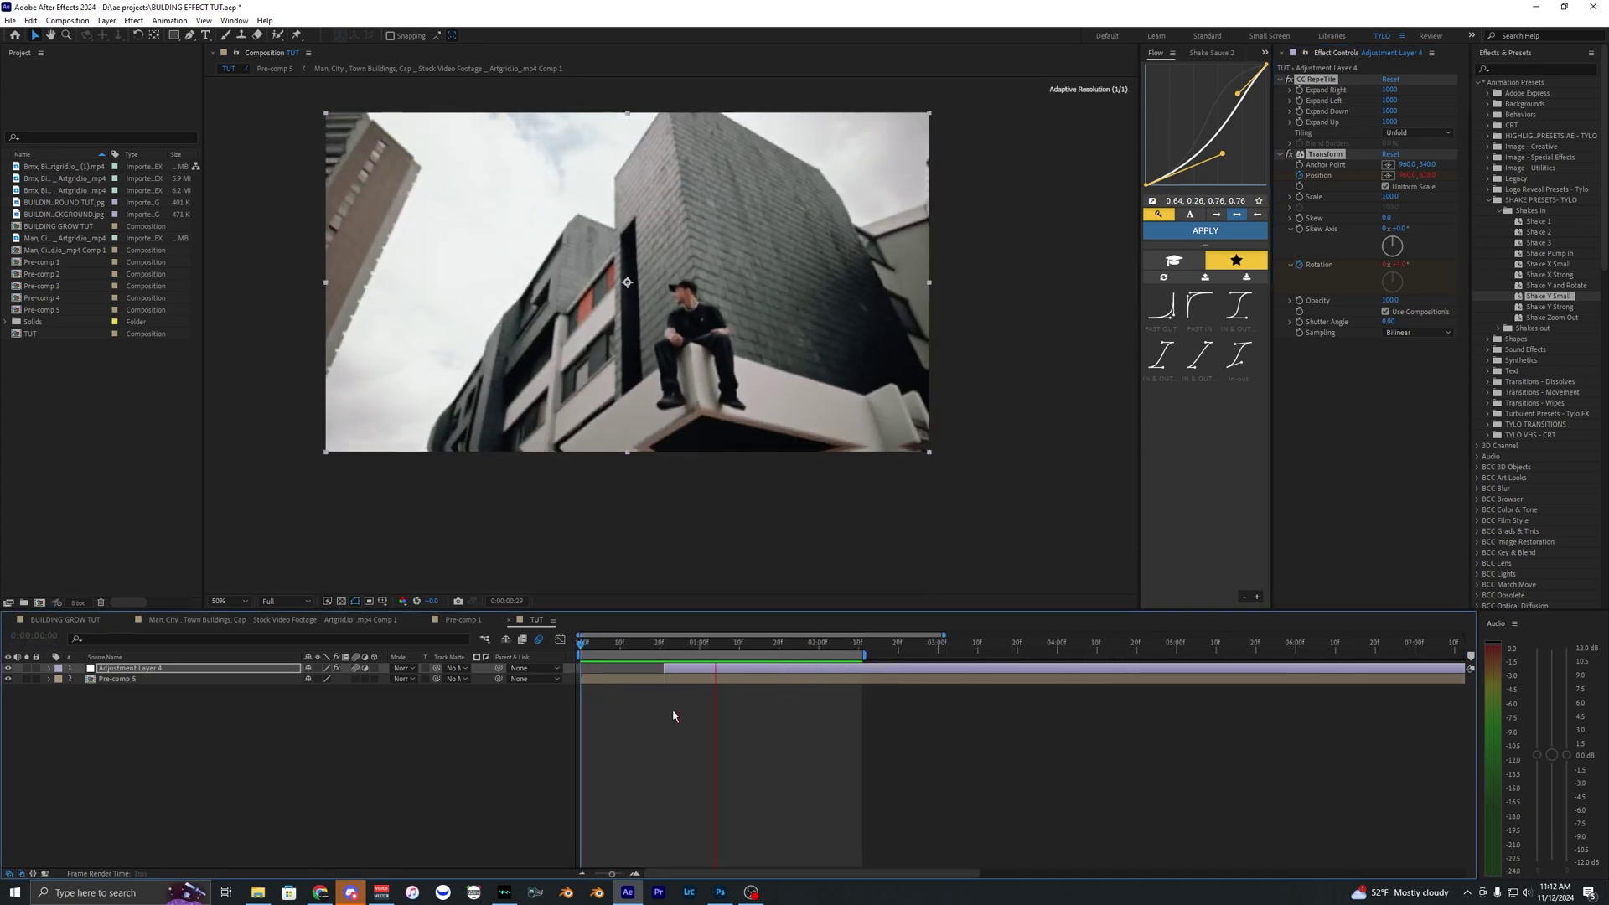
mouse_move(652, 644)
mouse_down()
mouse_move(668, 645)
mouse_move(628, 644)
mouse_up()
key(space)
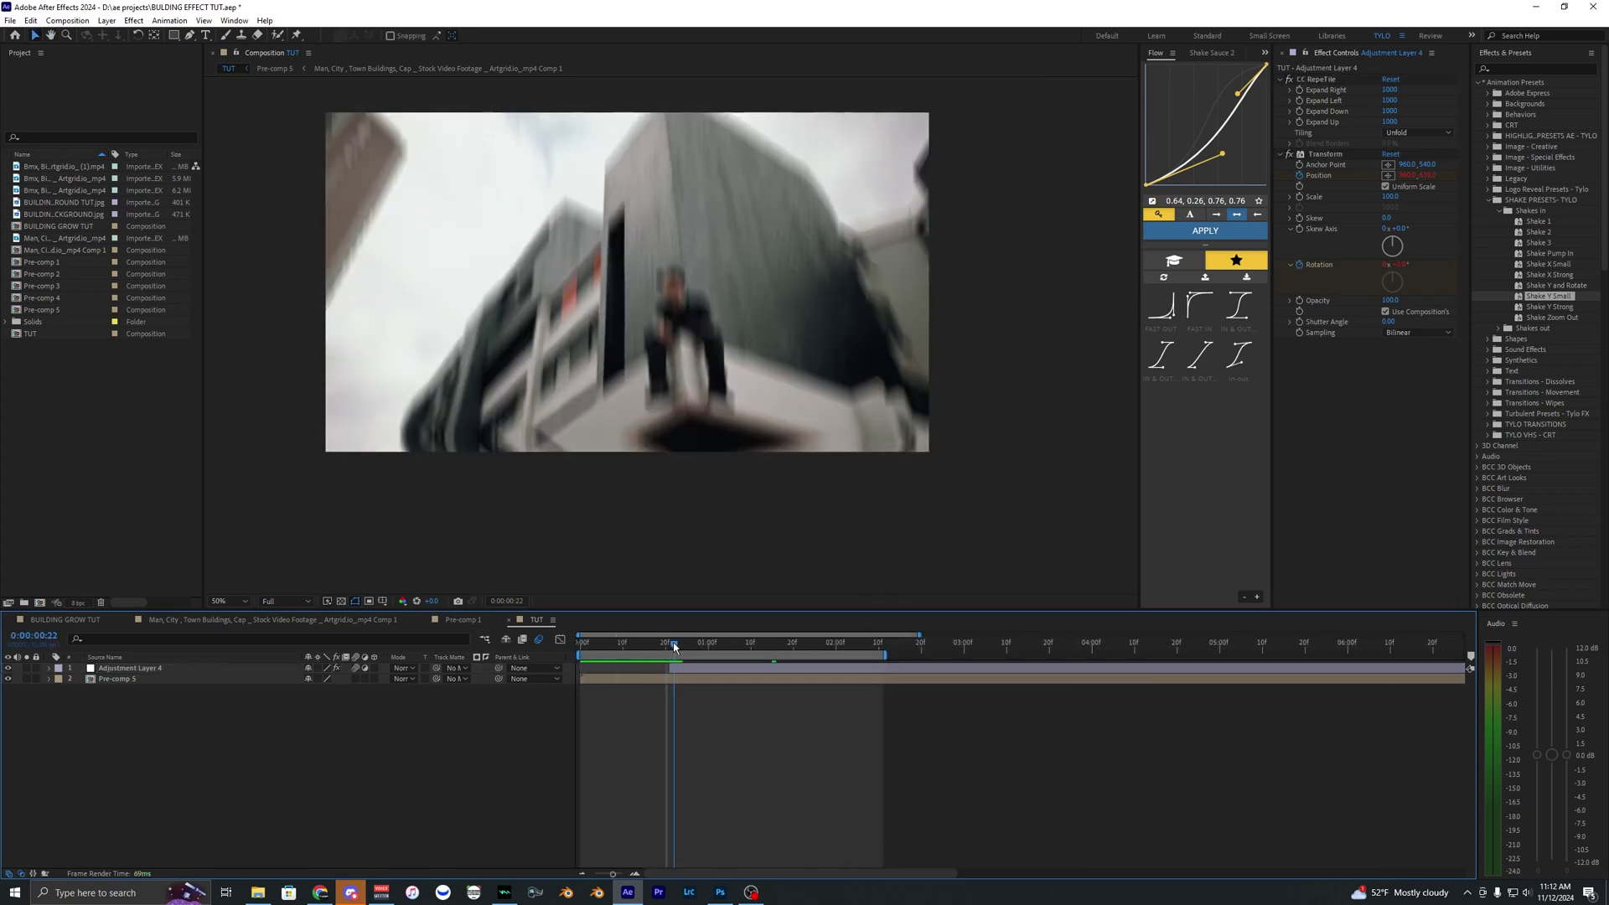
Step: Undo the current shake preset and apply Shake Y and Rotate to Adjustment Layer 4
click(680, 667)
key(ctrl+z)
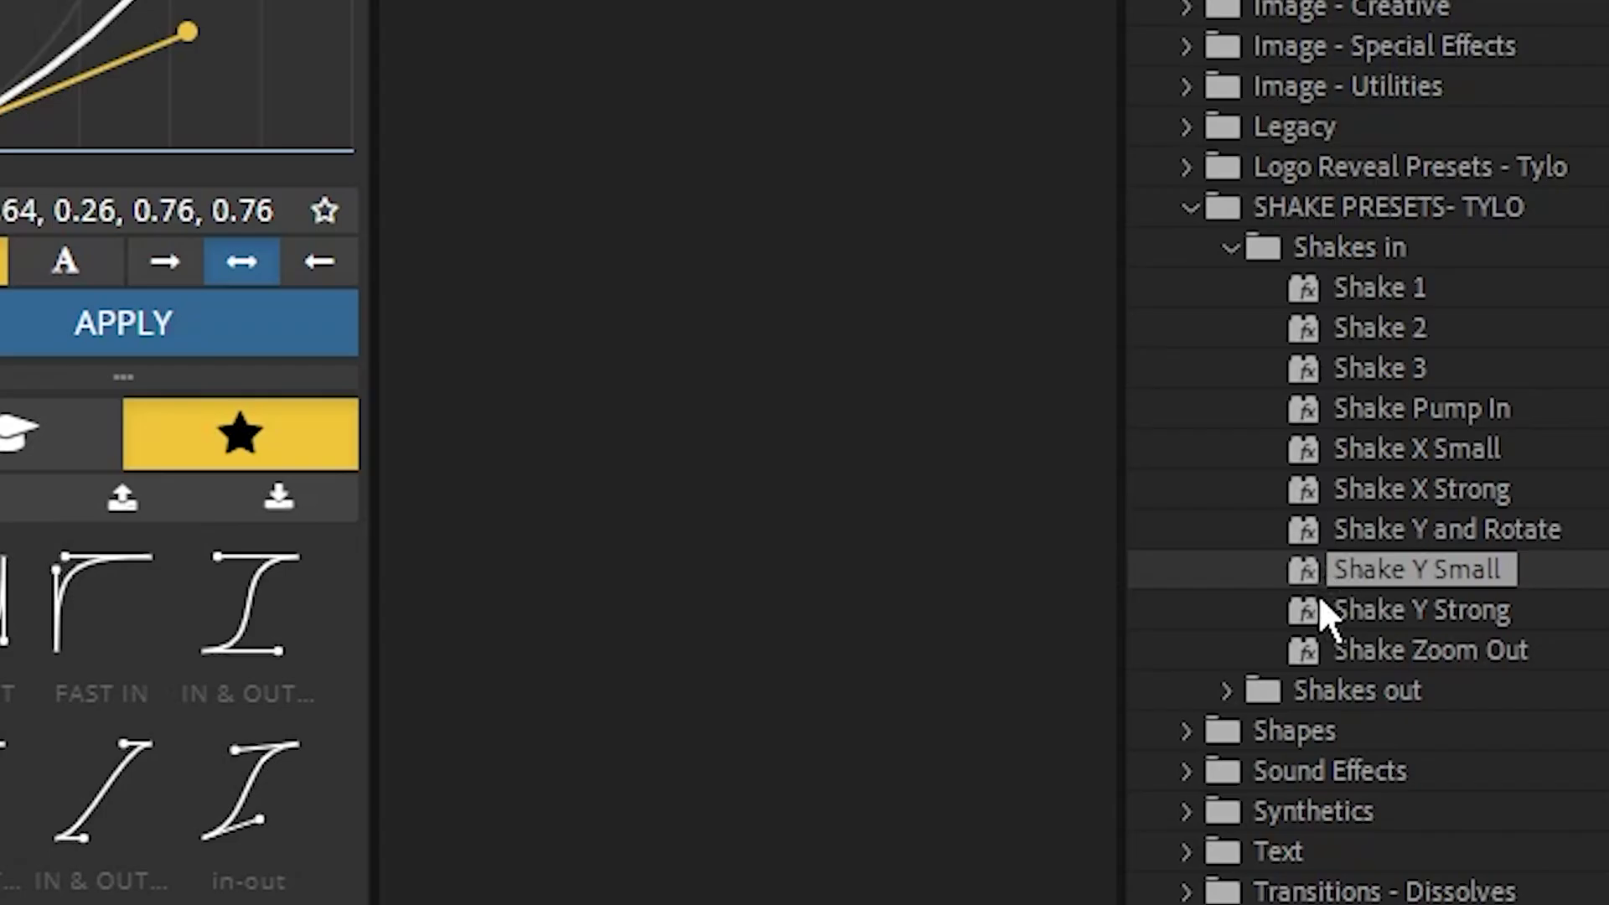
click(1544, 318)
shift+click(1538, 222)
click(1480, 231)
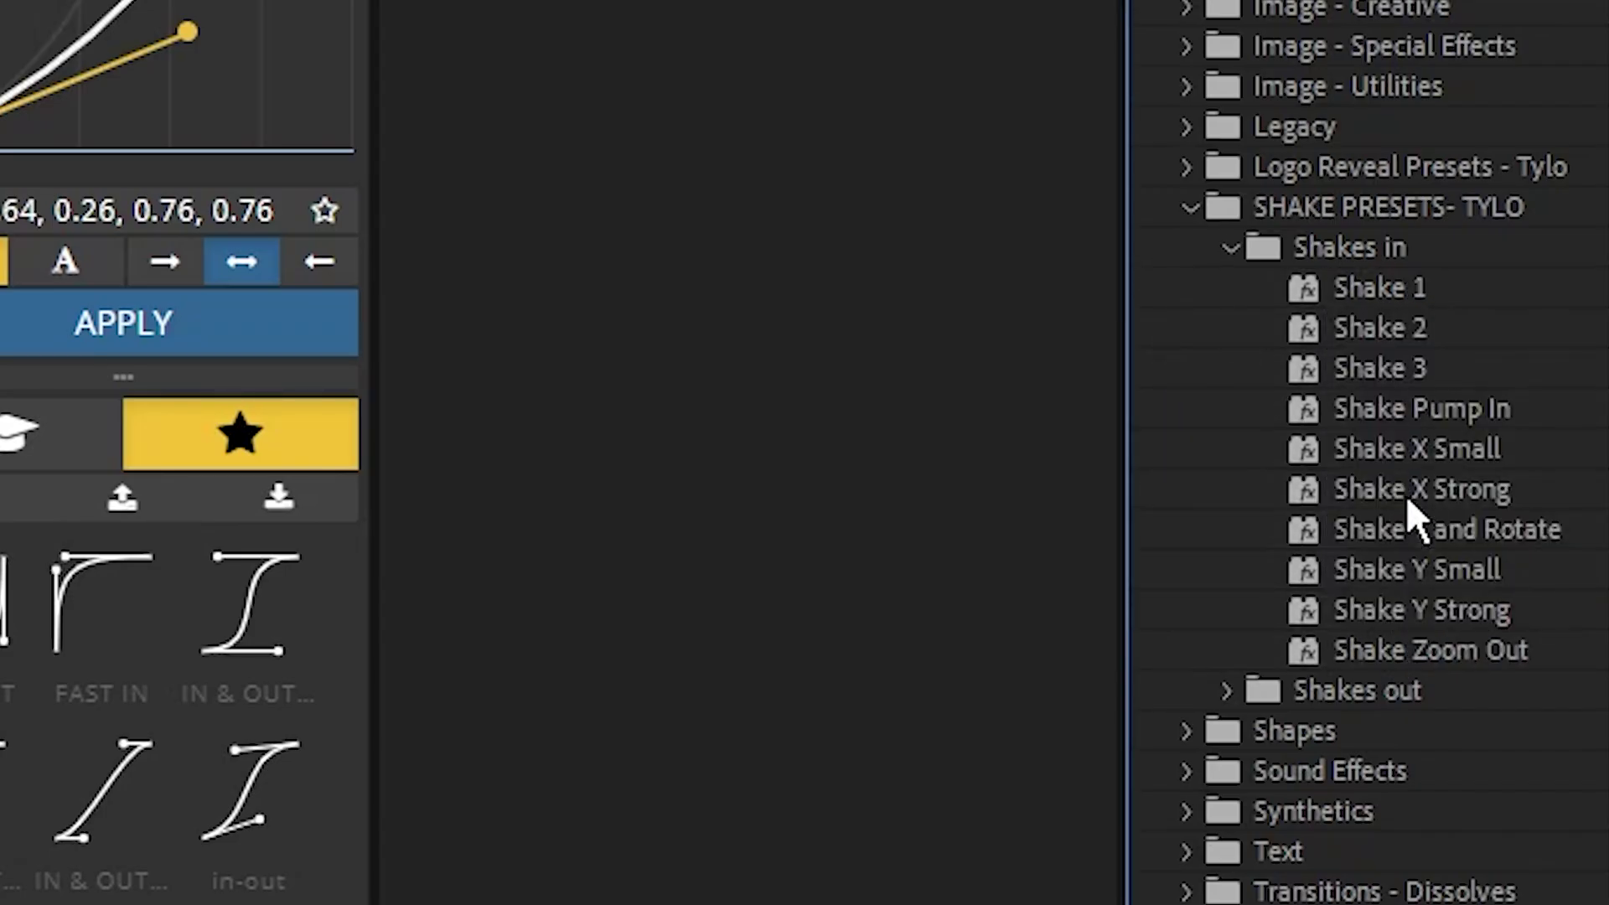
drag(1408, 523, 821, 444)
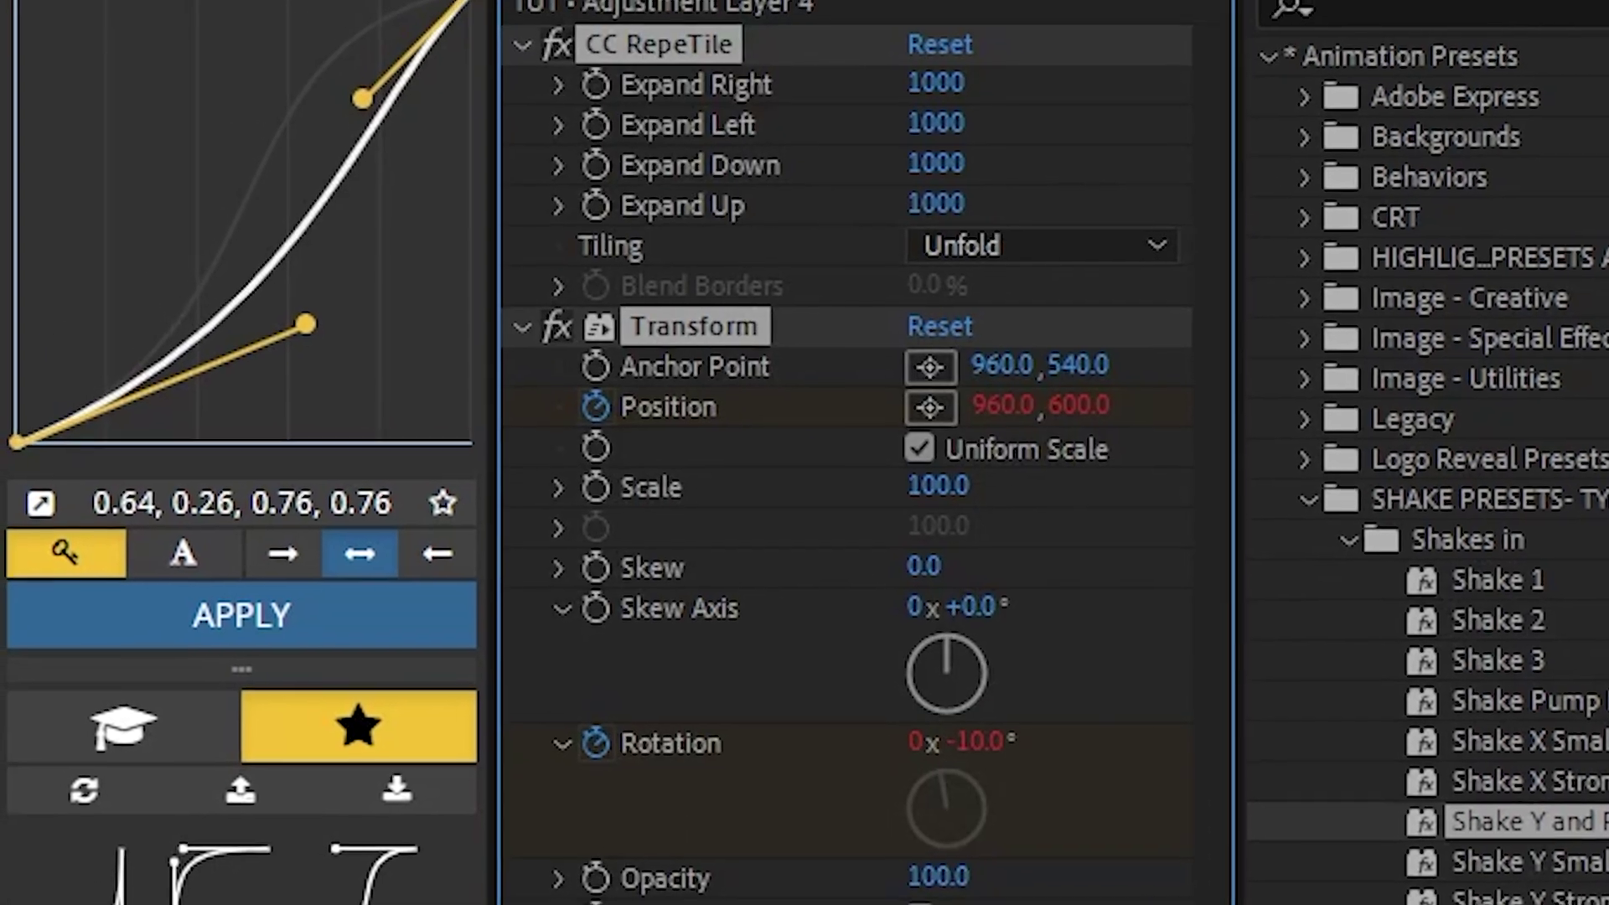
Step: Preview the building animation with the new shake and select Pre-comp 5
click(652, 721)
key(space)
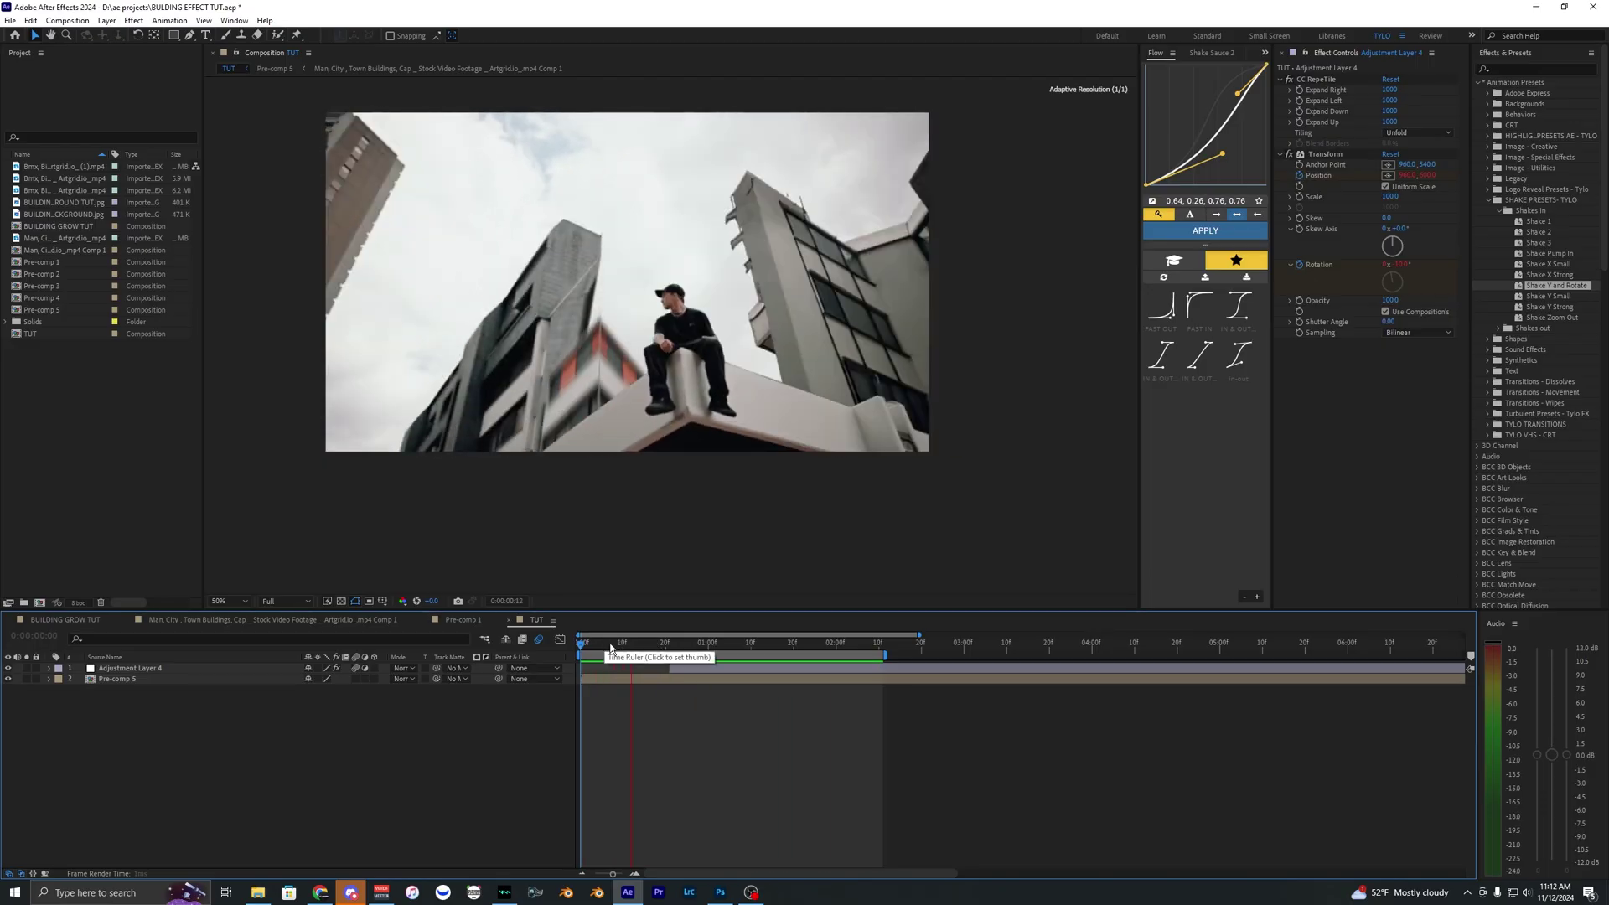
key(space)
click(611, 679)
key(space)
key(space)
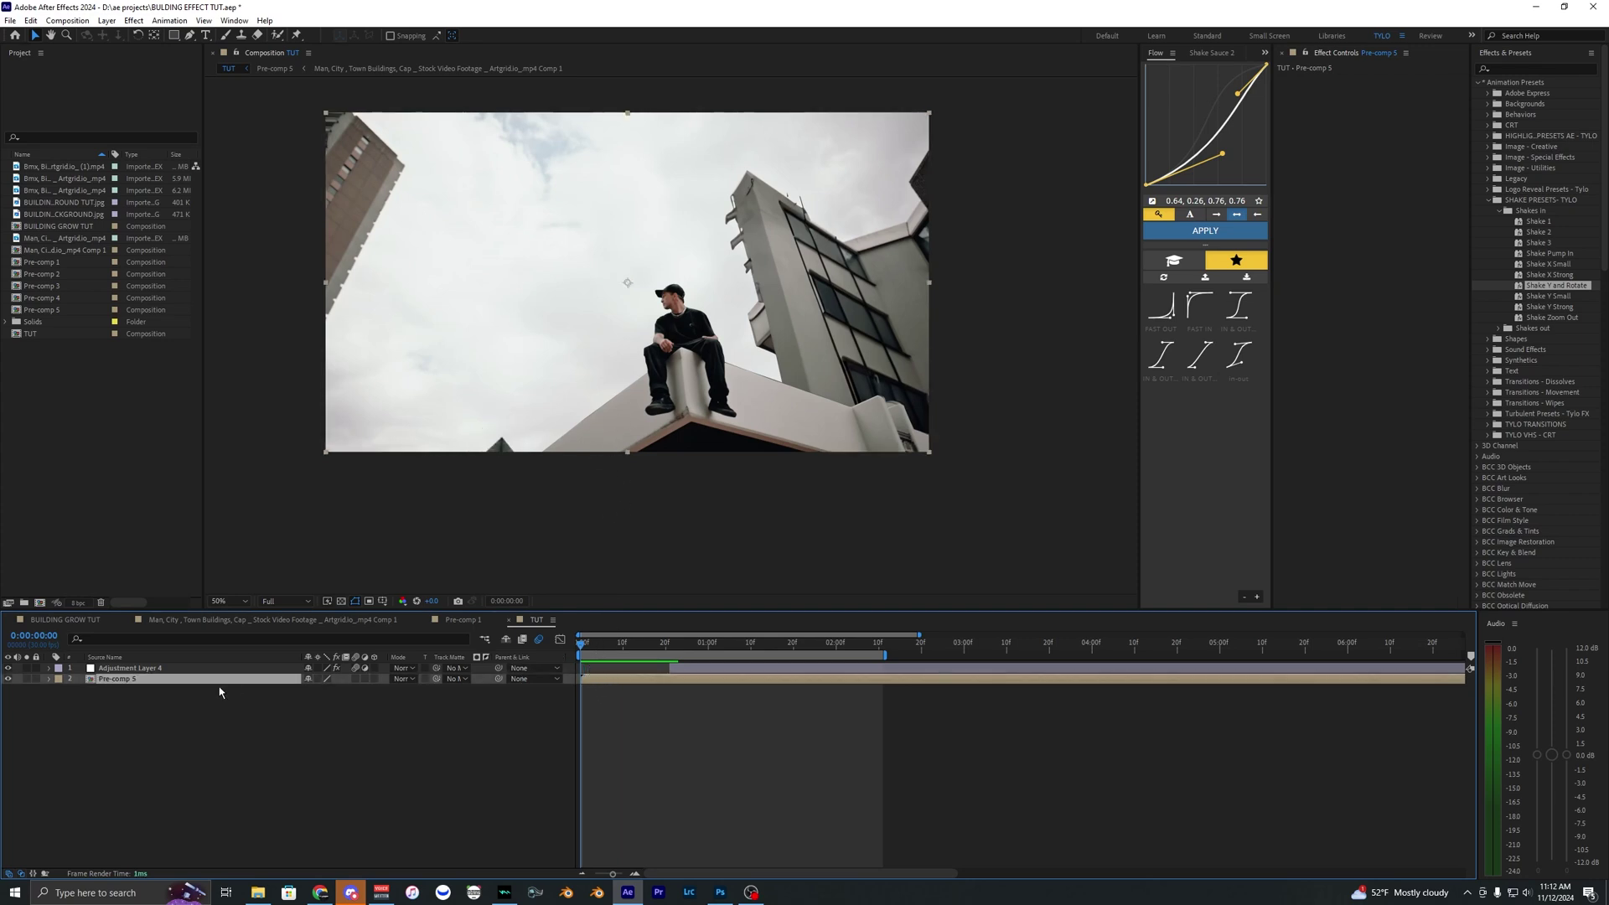
Step: Keyframe the Position and Scale of Pre-comp 5 at 0:00:00:21
scroll(598, 676, up, 2)
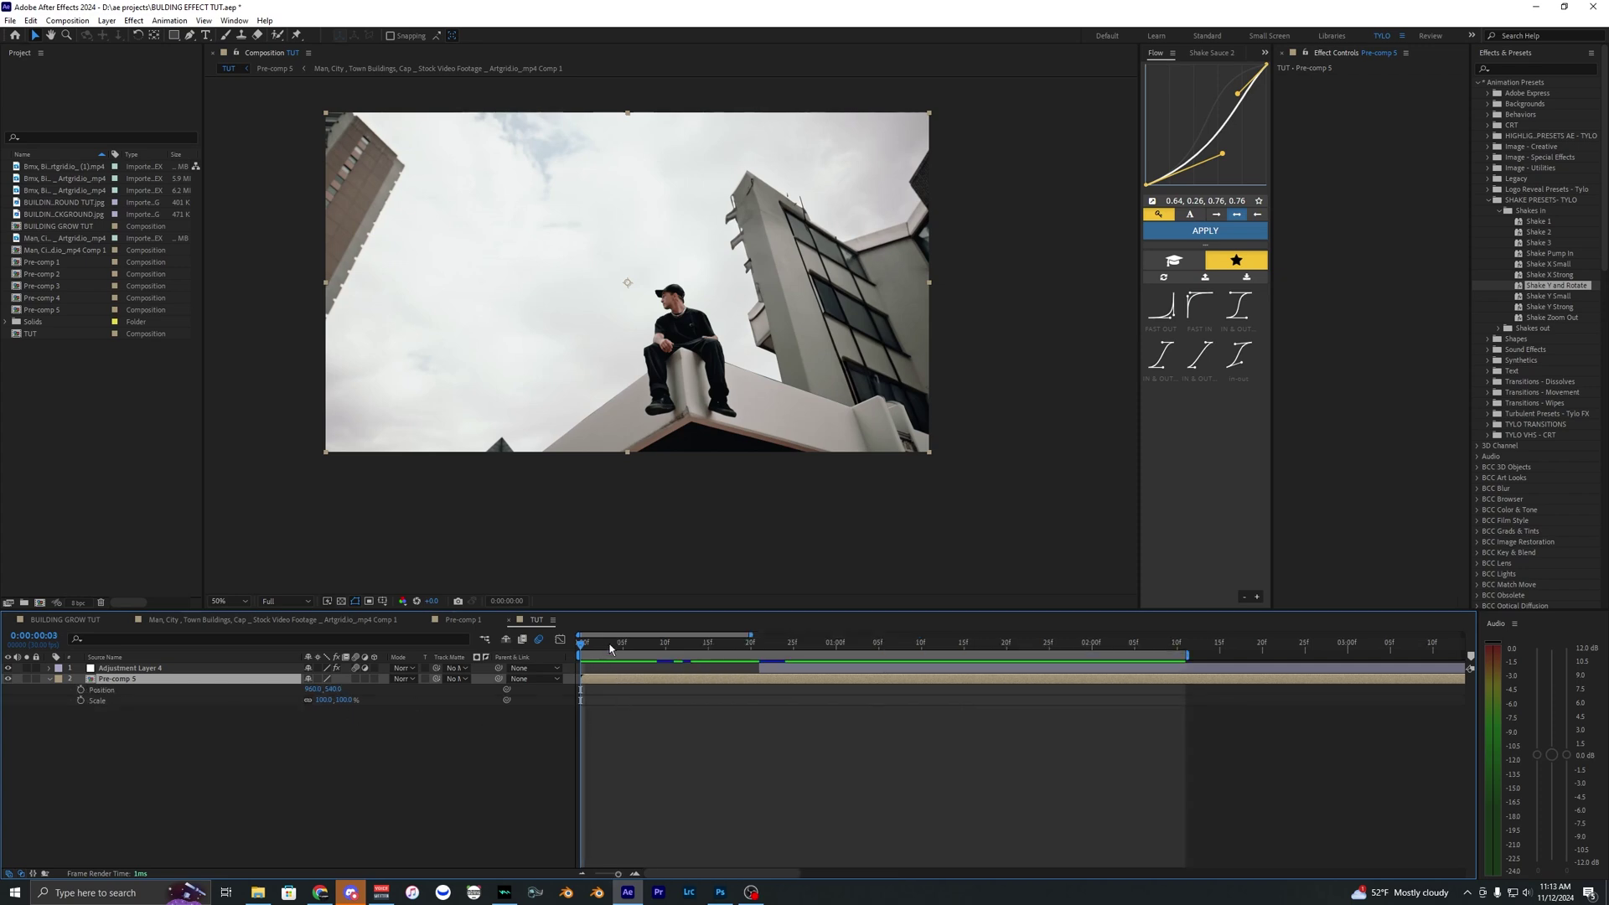
drag(610, 648, 764, 647)
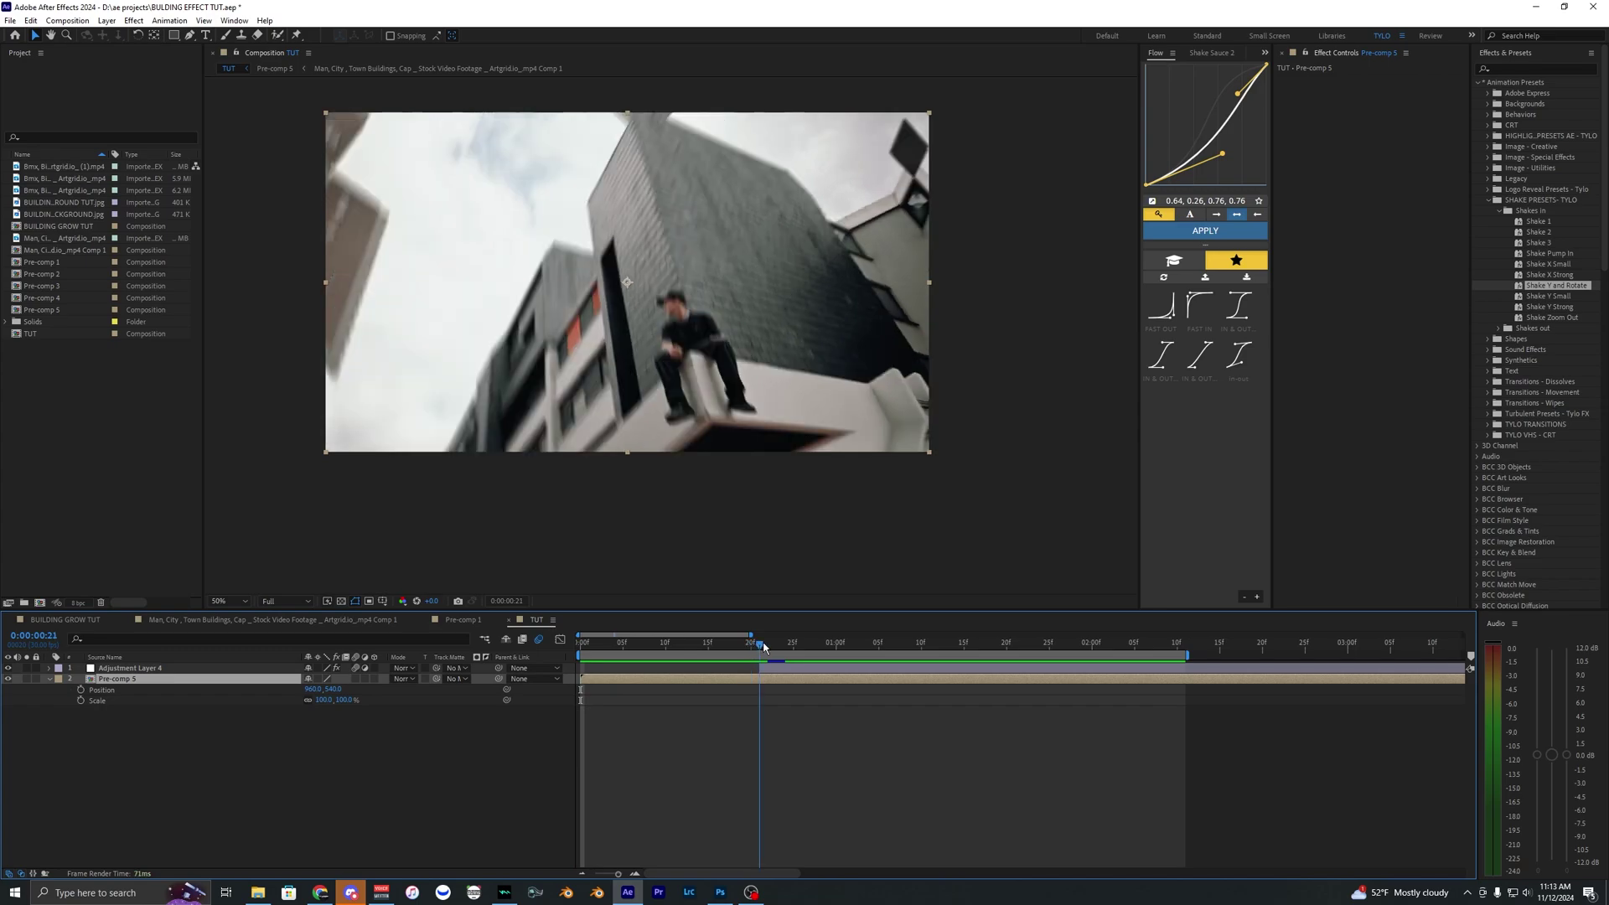
click(763, 697)
click(770, 680)
click(771, 710)
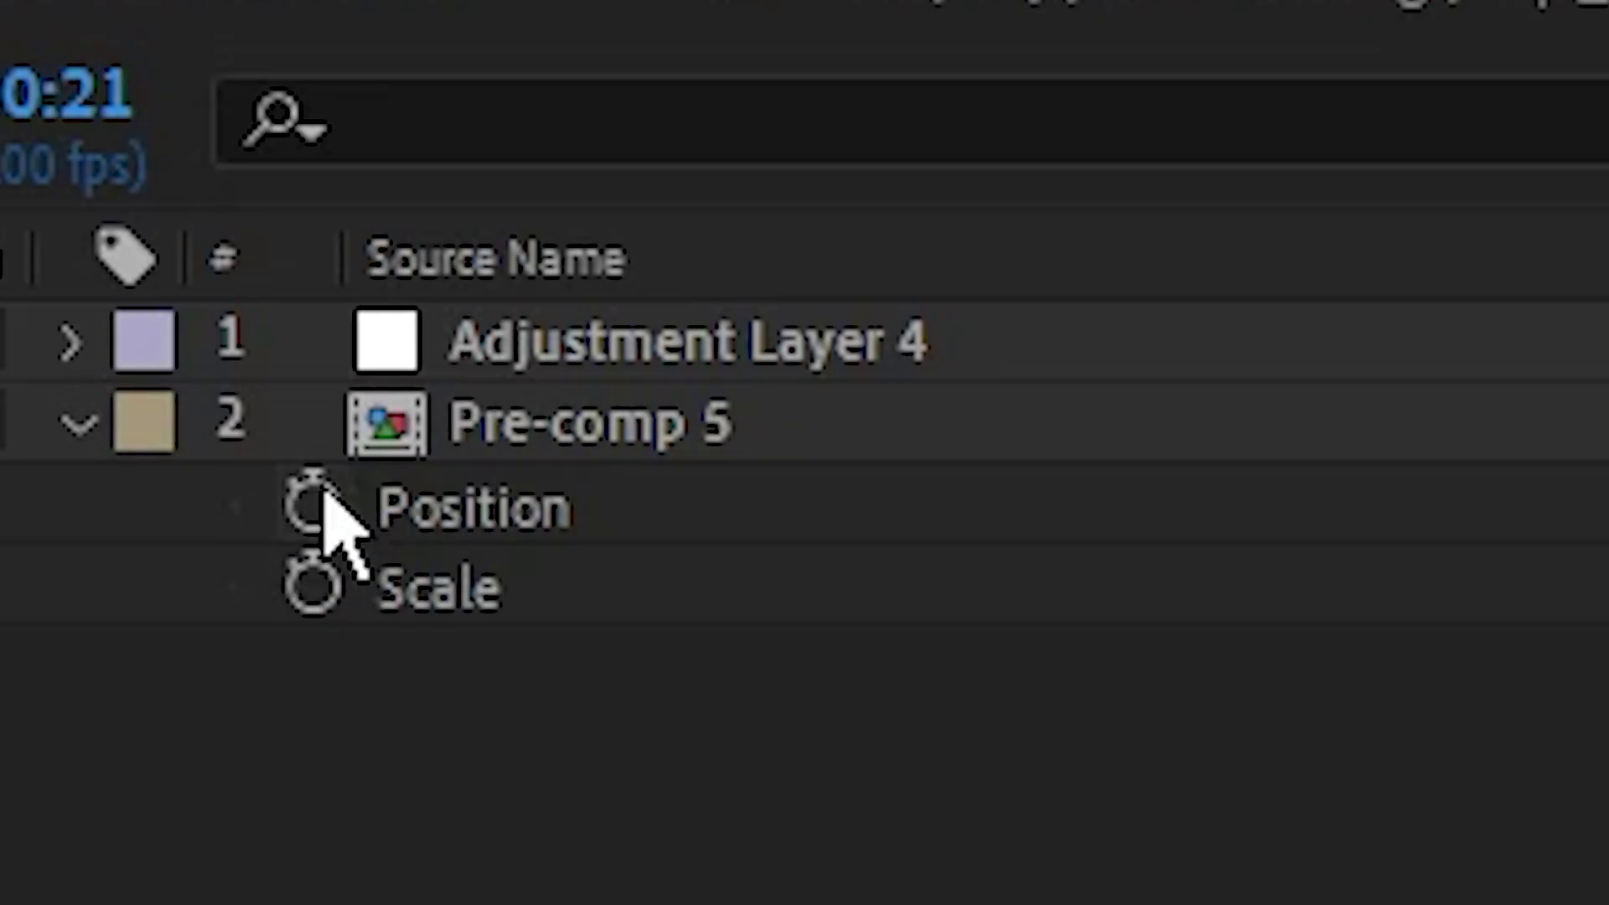
click(316, 504)
click(312, 586)
Step: At 0:00:00:00, set Pre-comp 5's Scale to 151% and Position to 1314, 303, and enable its motion blur
click(693, 515)
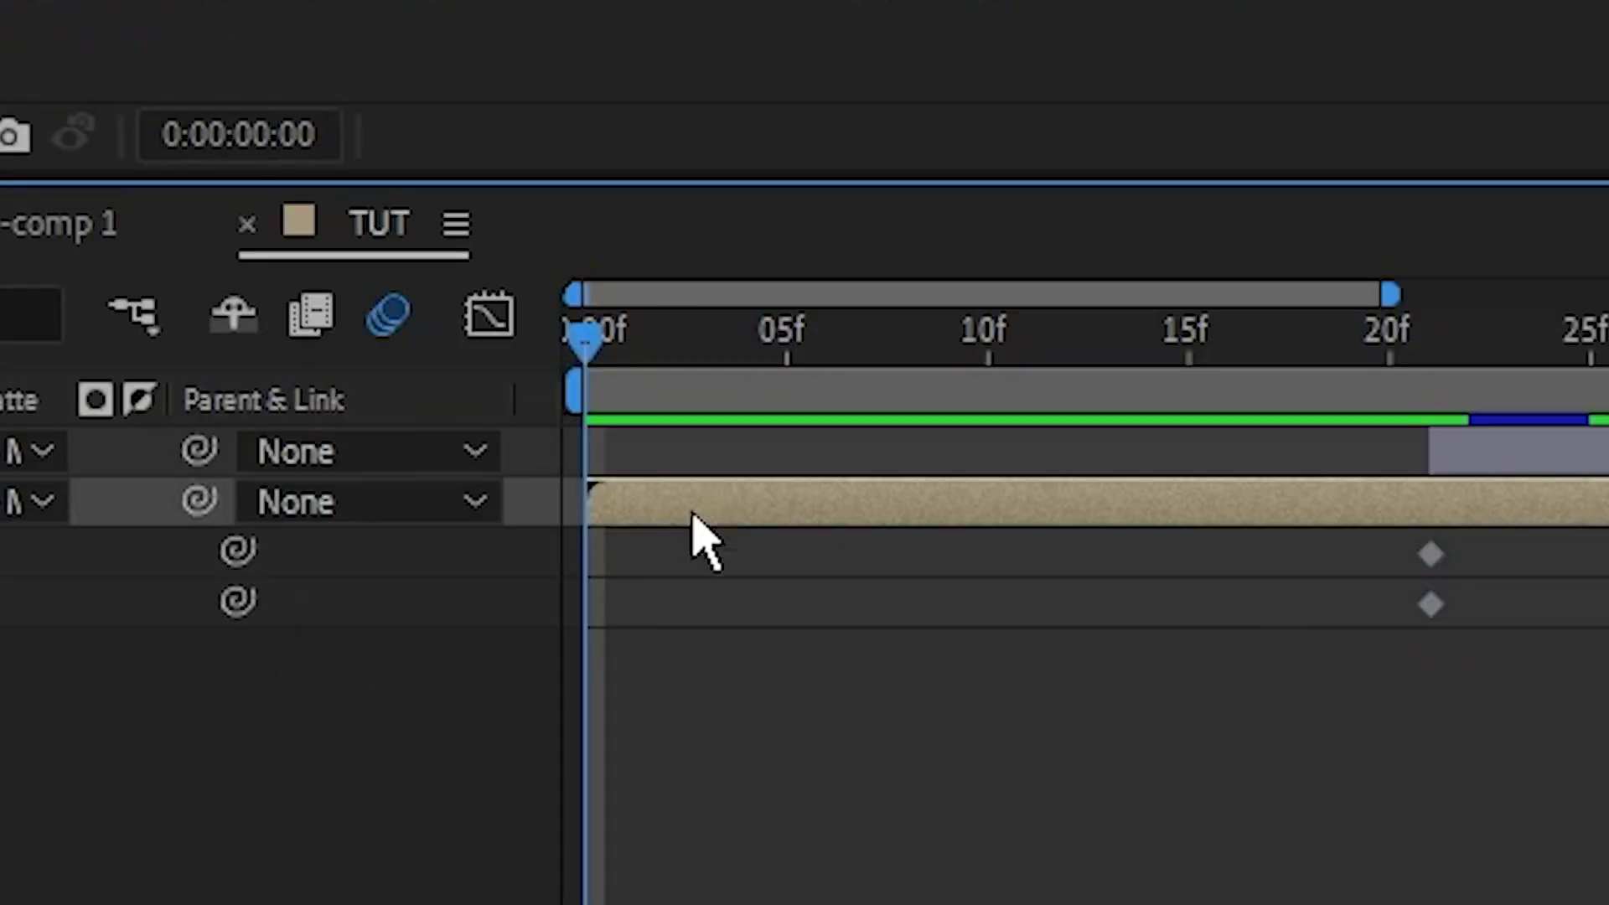
drag(320, 700, 356, 689)
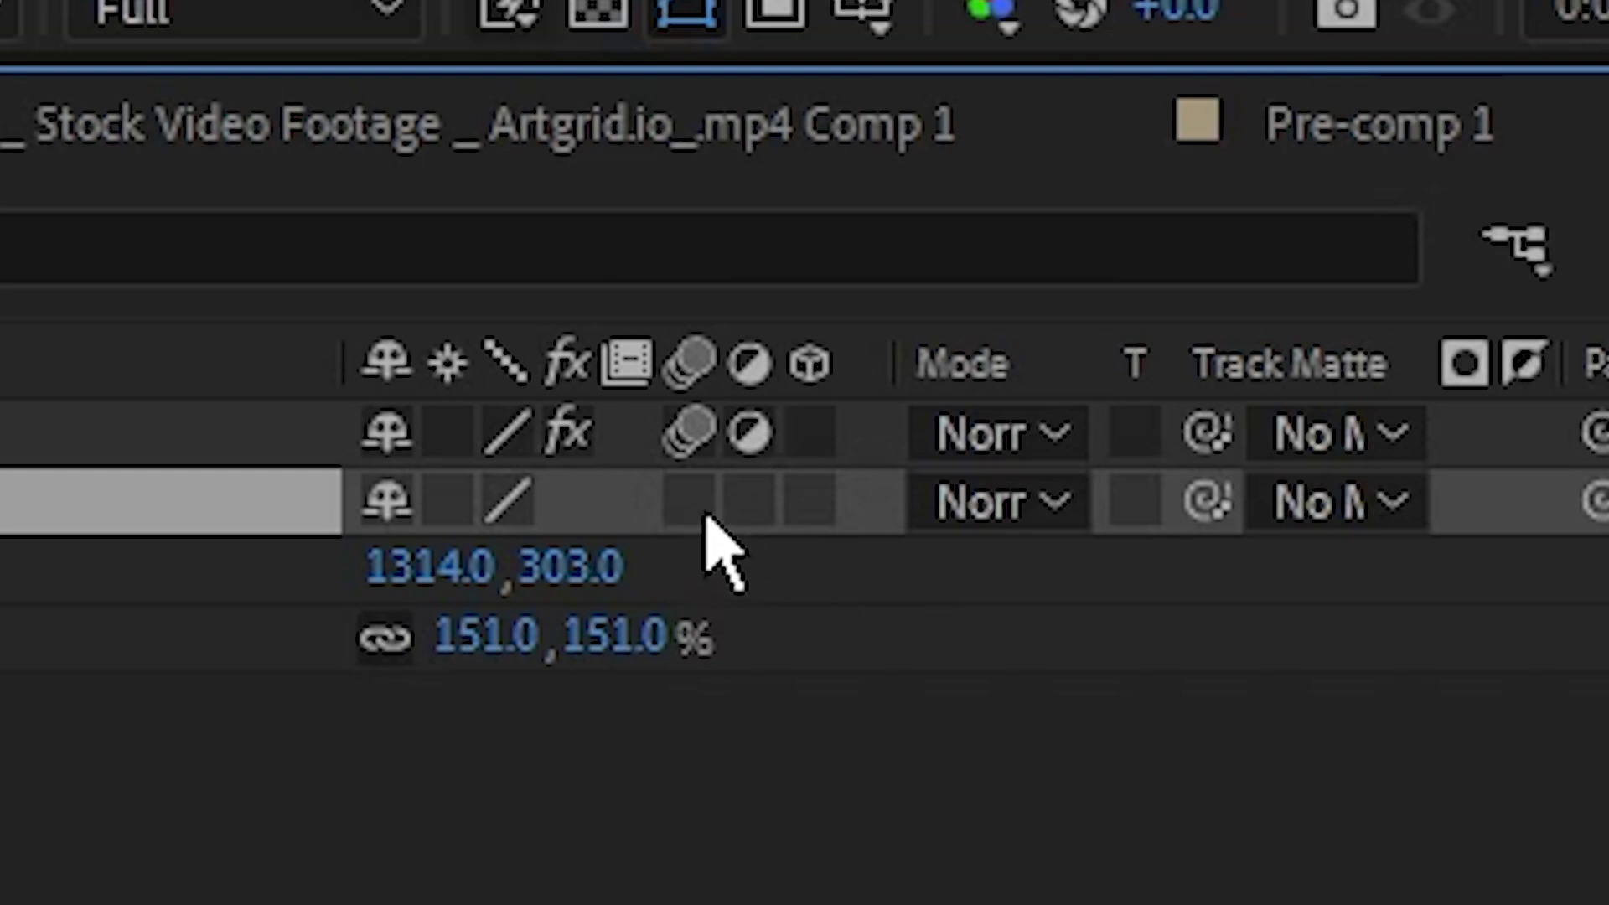
click(706, 515)
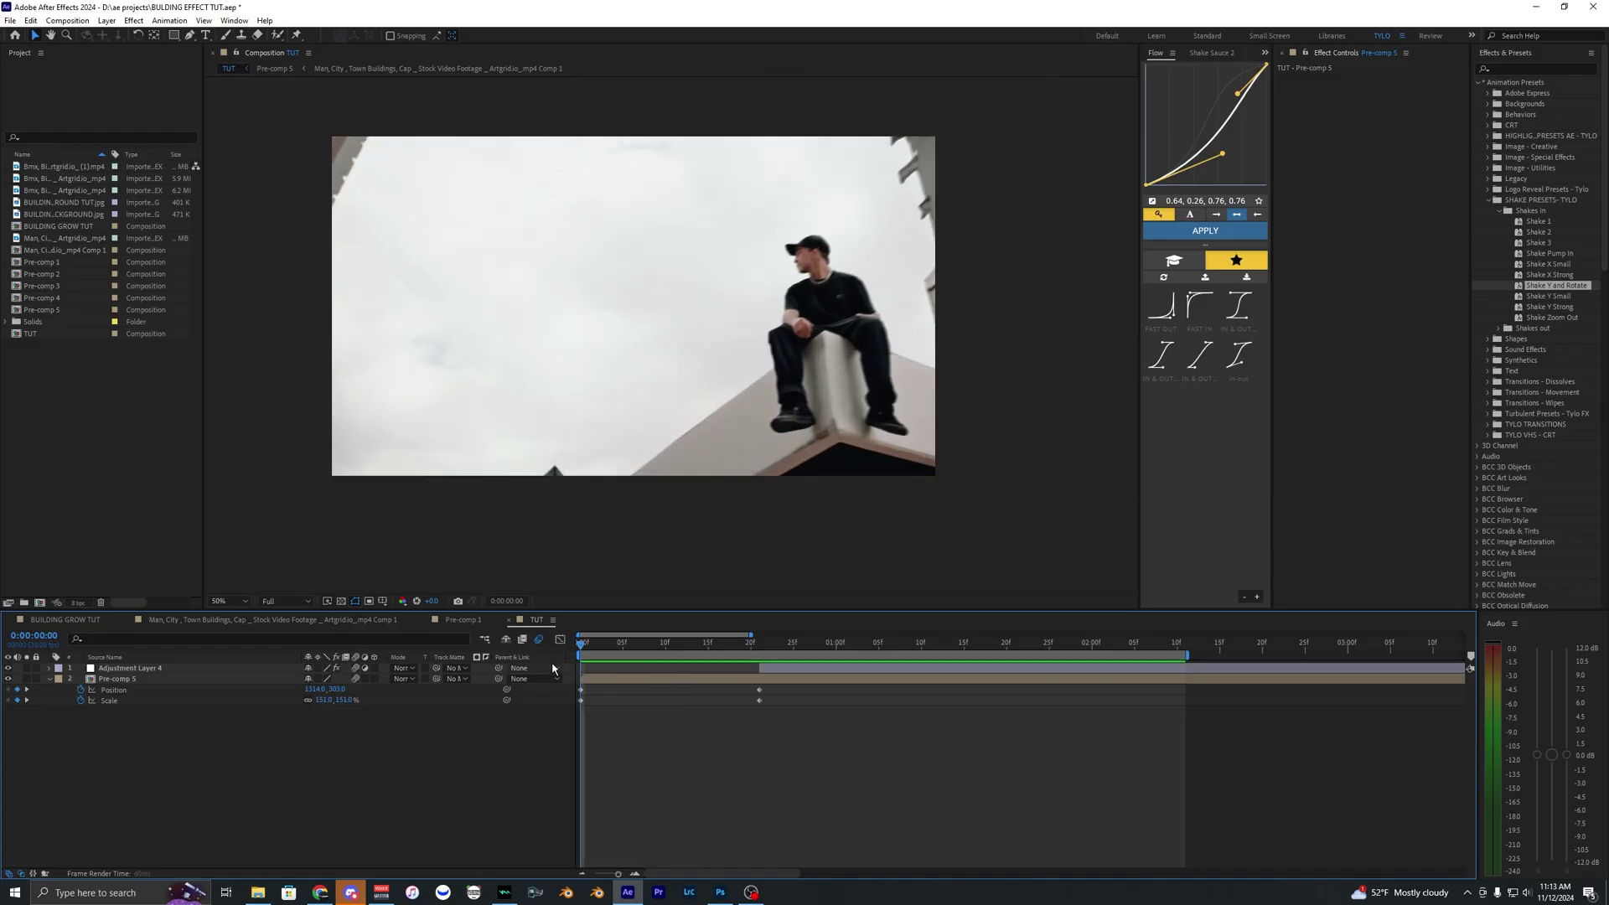
Step: Preview the zoom-out movement of Pre-comp 5 together with the growing buildings
key(space)
key(space)
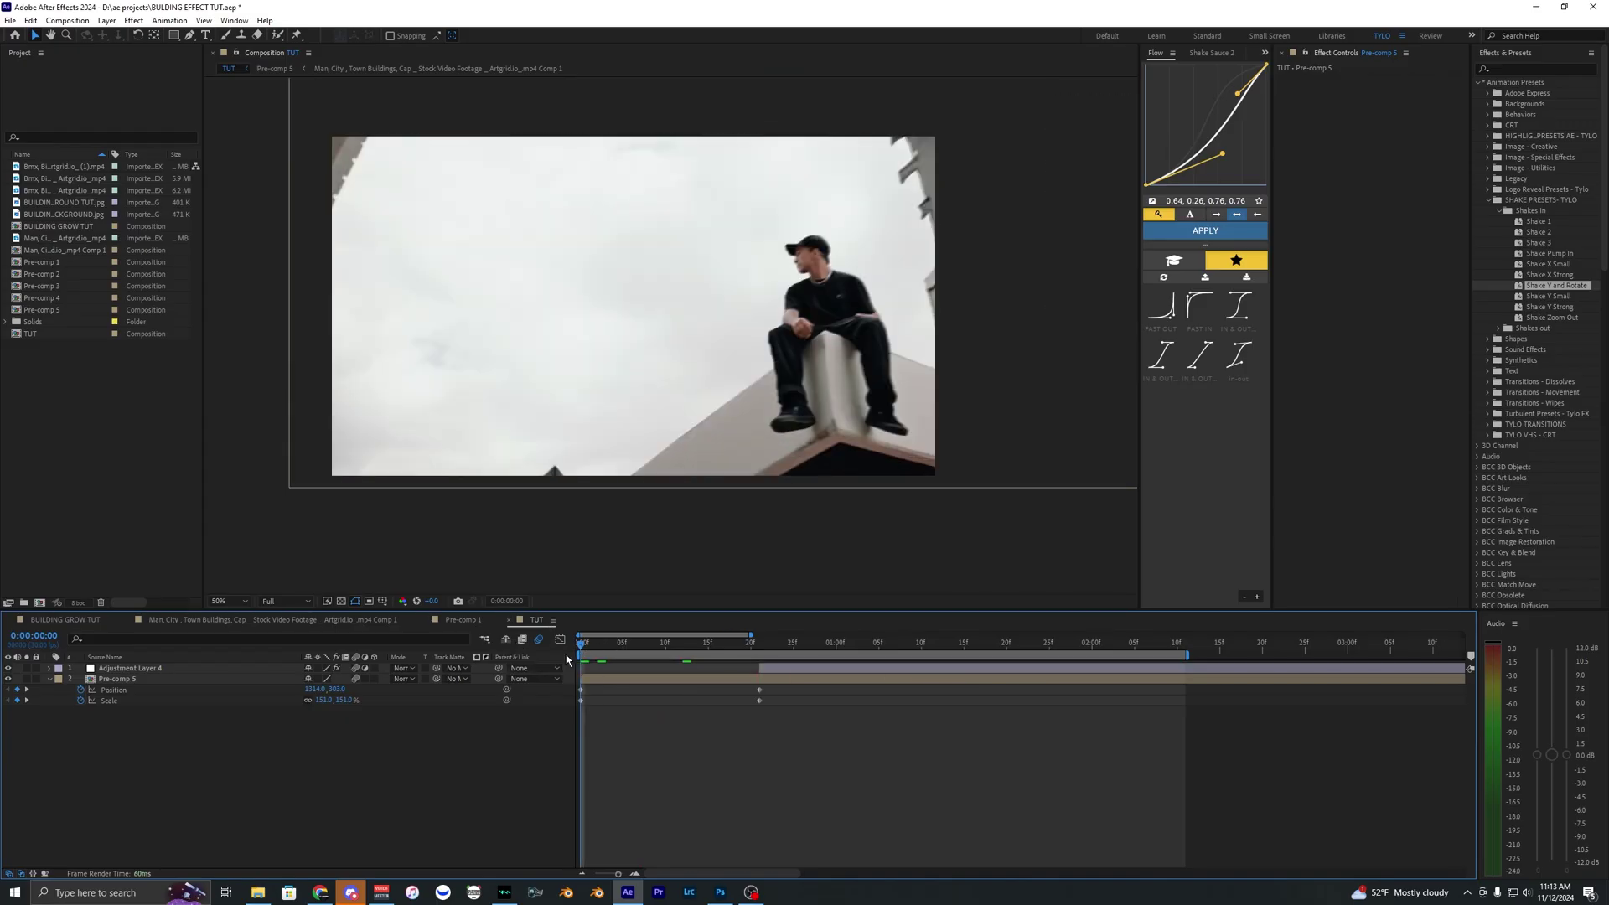
key(space)
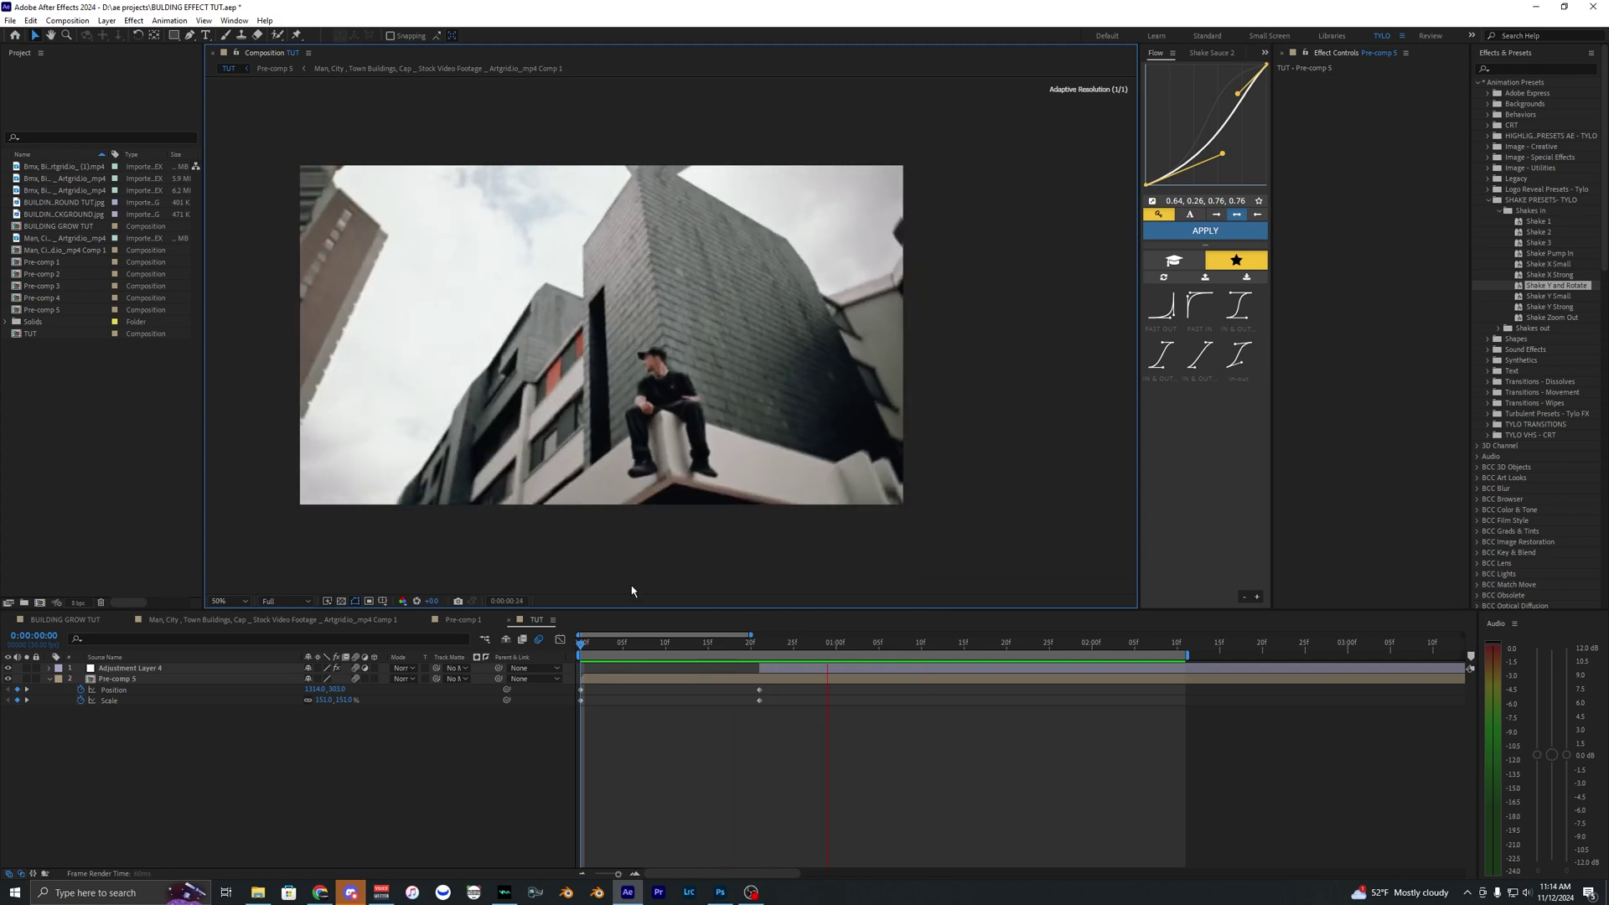
Step: Apply Easy Ease to all Position and Scale keyframes of Pre-comp 5 and preview the animation from the start
click(678, 679)
drag(770, 688, 533, 706)
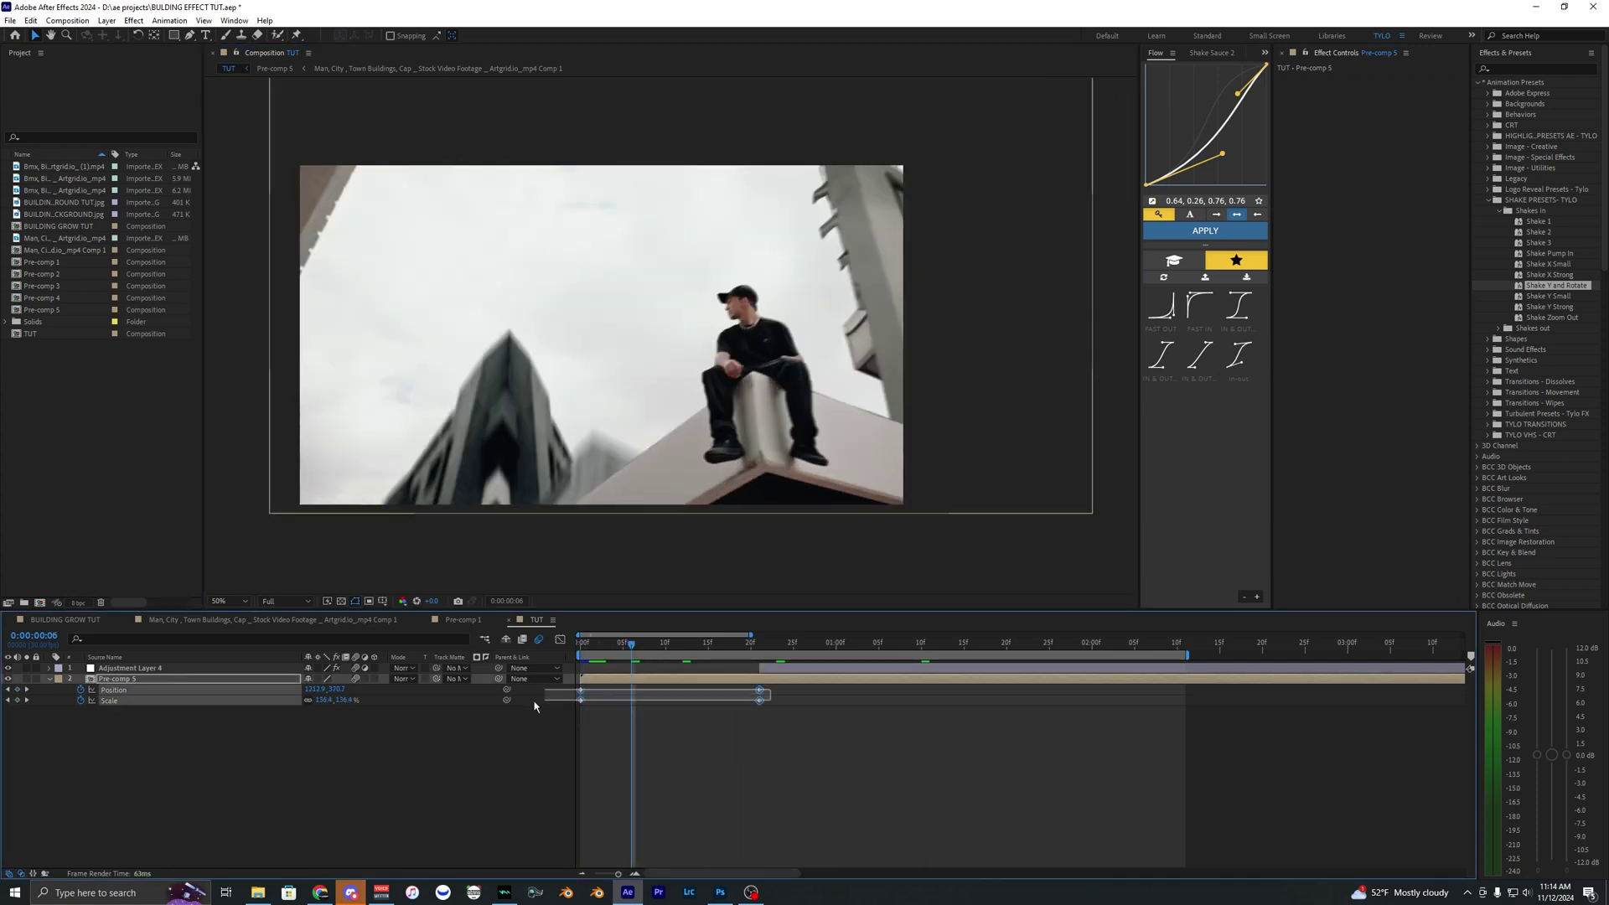
key(F9)
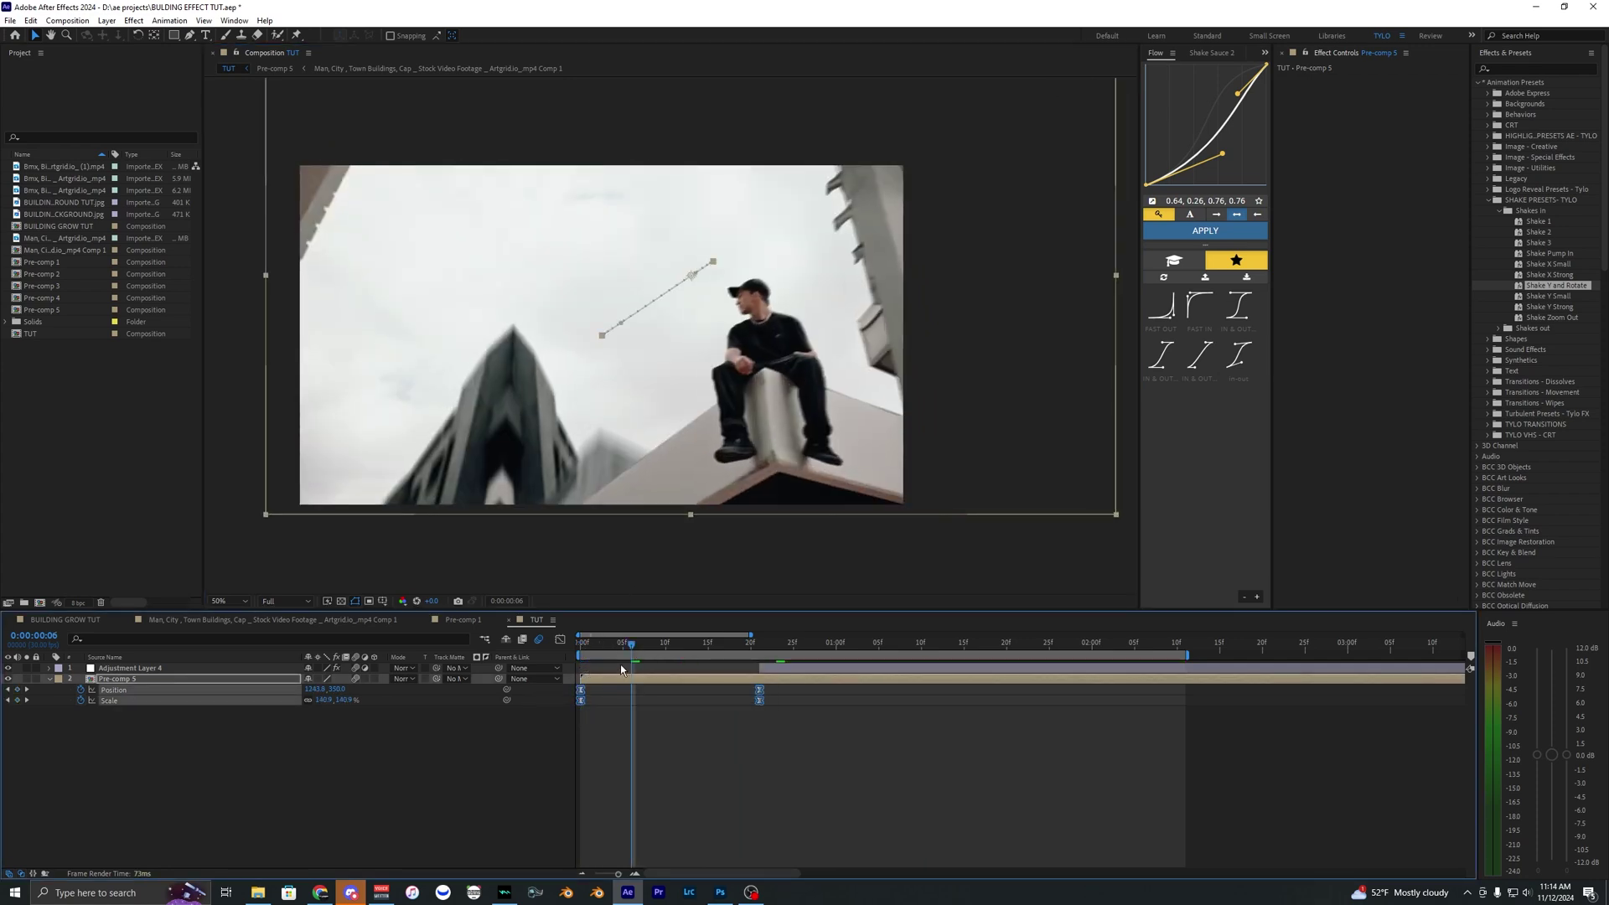
click(630, 732)
key(space)
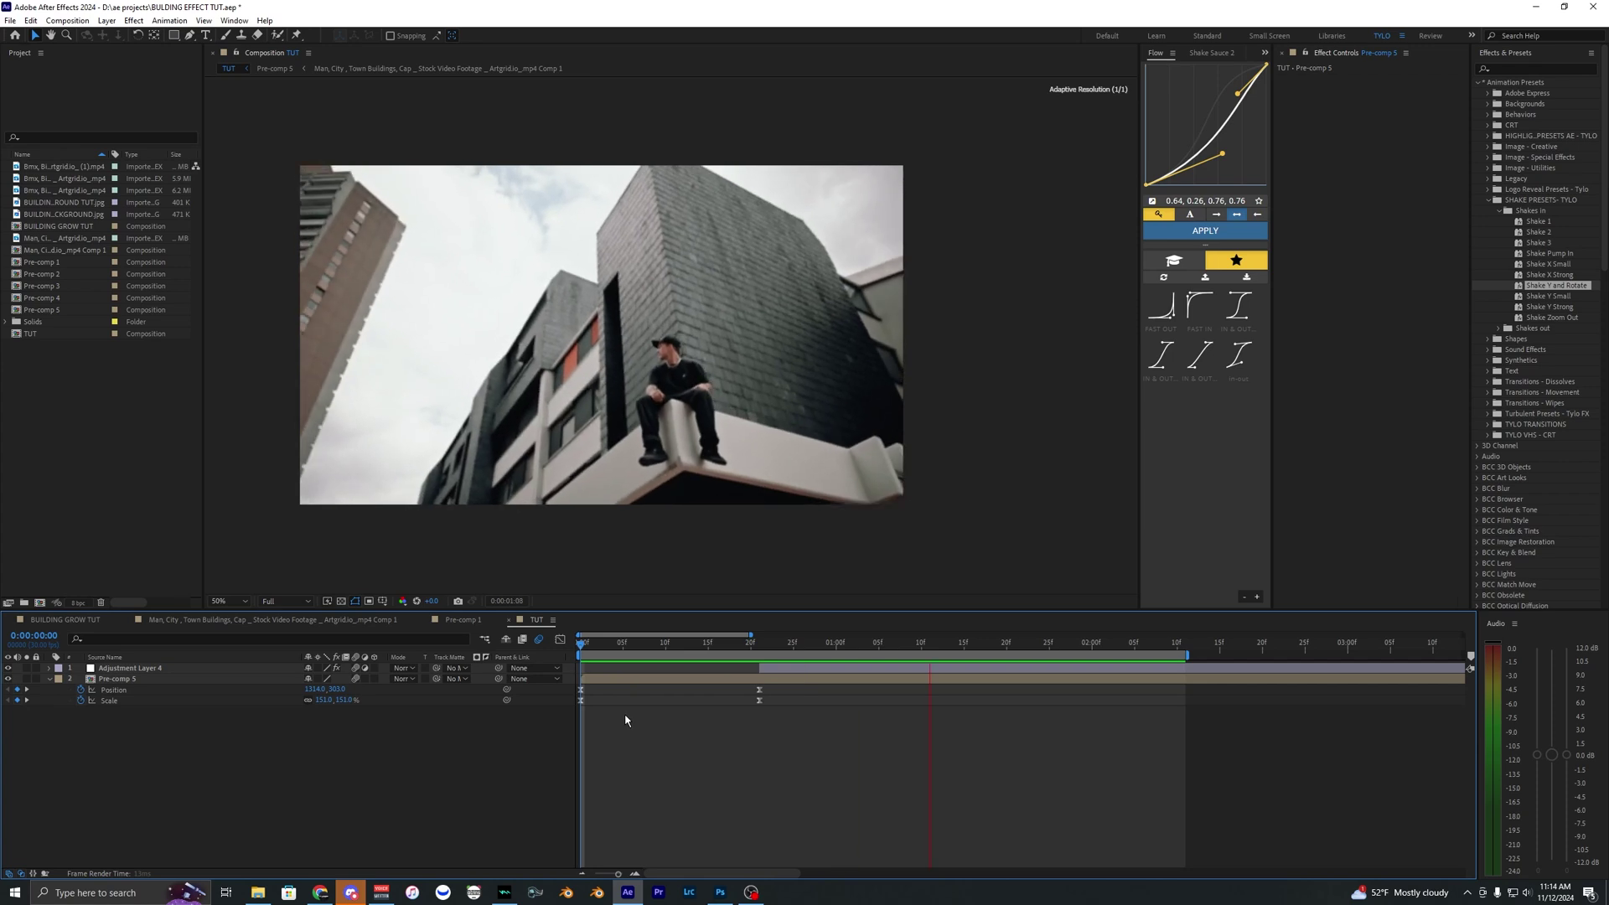